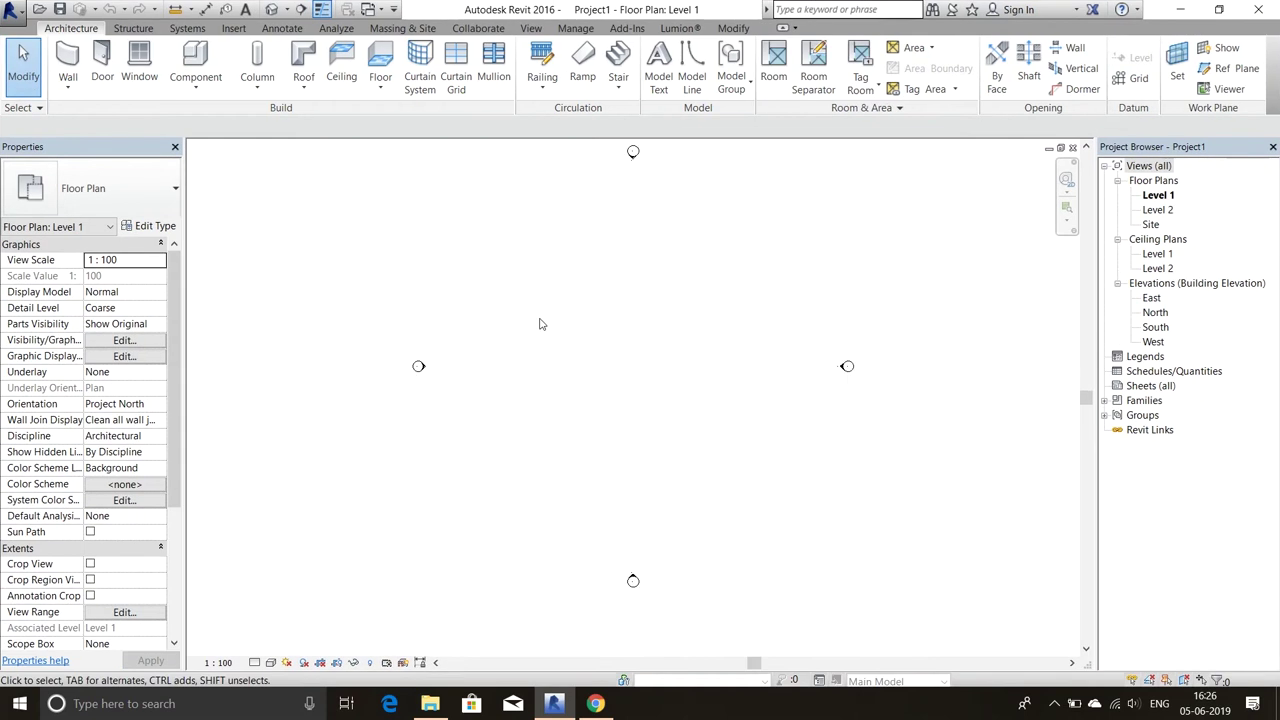
Raise Level 2 to 6000 in the East elevation.
click(197, 95)
click(229, 149)
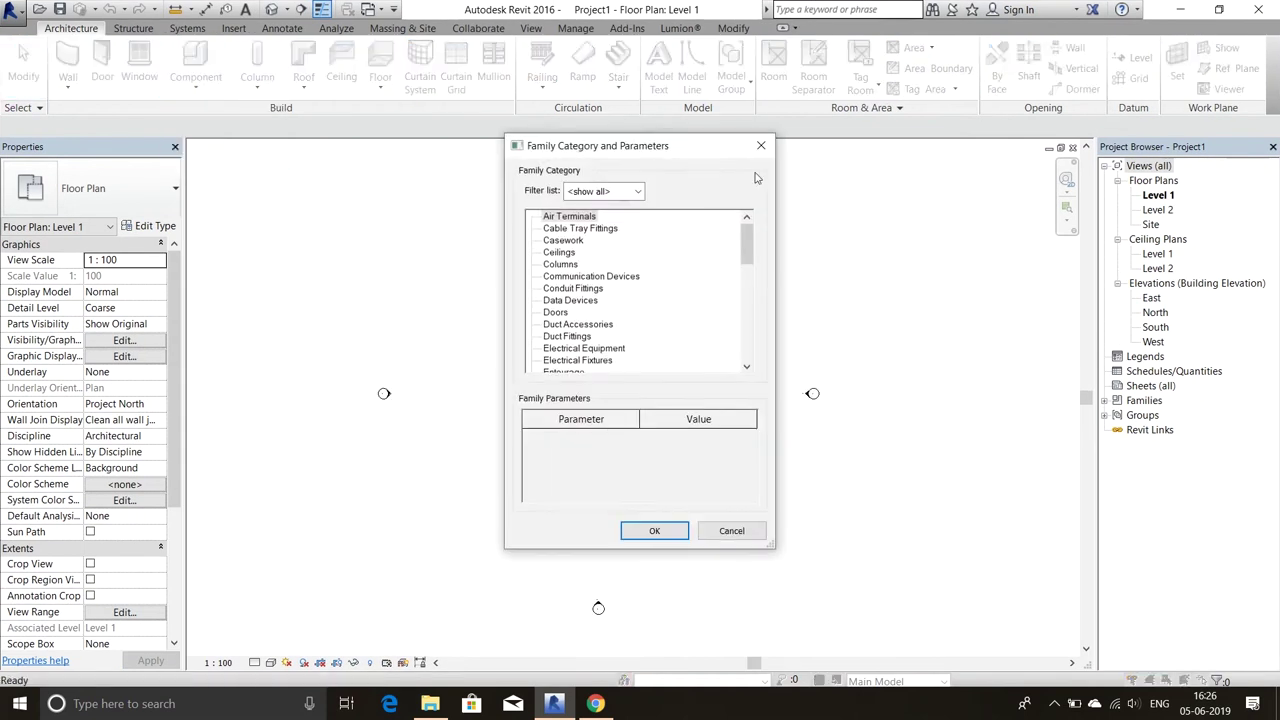
key(Escape)
double_click(1152, 298)
scroll(983, 370, up, 2)
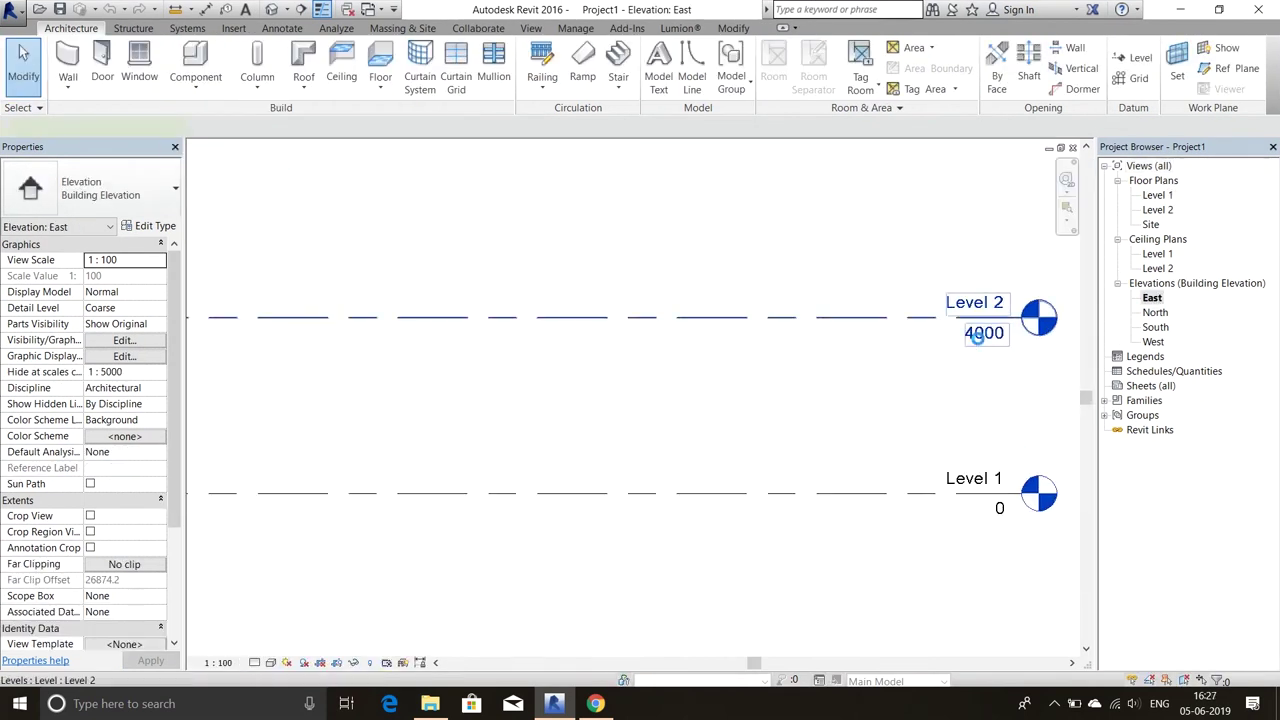
double_click(977, 335)
text(60)
click(866, 293)
In the Level 1 plan, start an in-place Generic Models family, keeping the default name.
double_click(1157, 195)
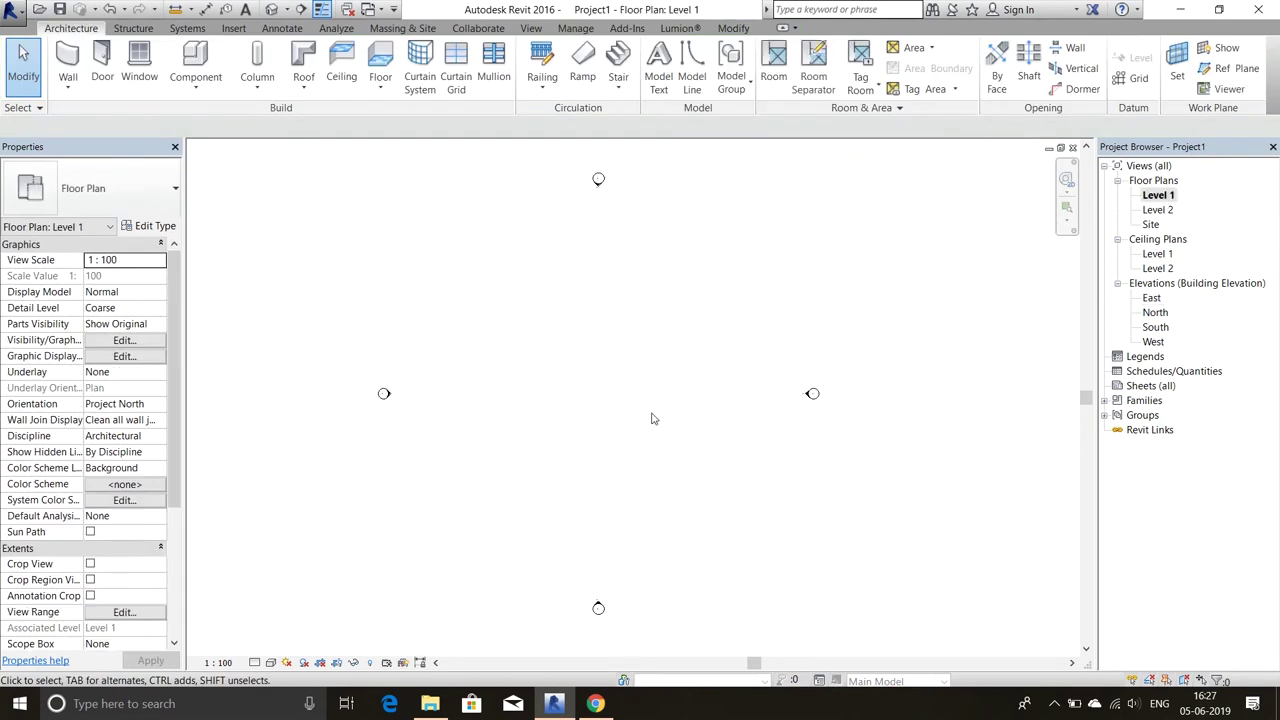
click(197, 95)
click(229, 149)
scroll(568, 300, down, 5)
scroll(575, 290, up, 2)
click(575, 252)
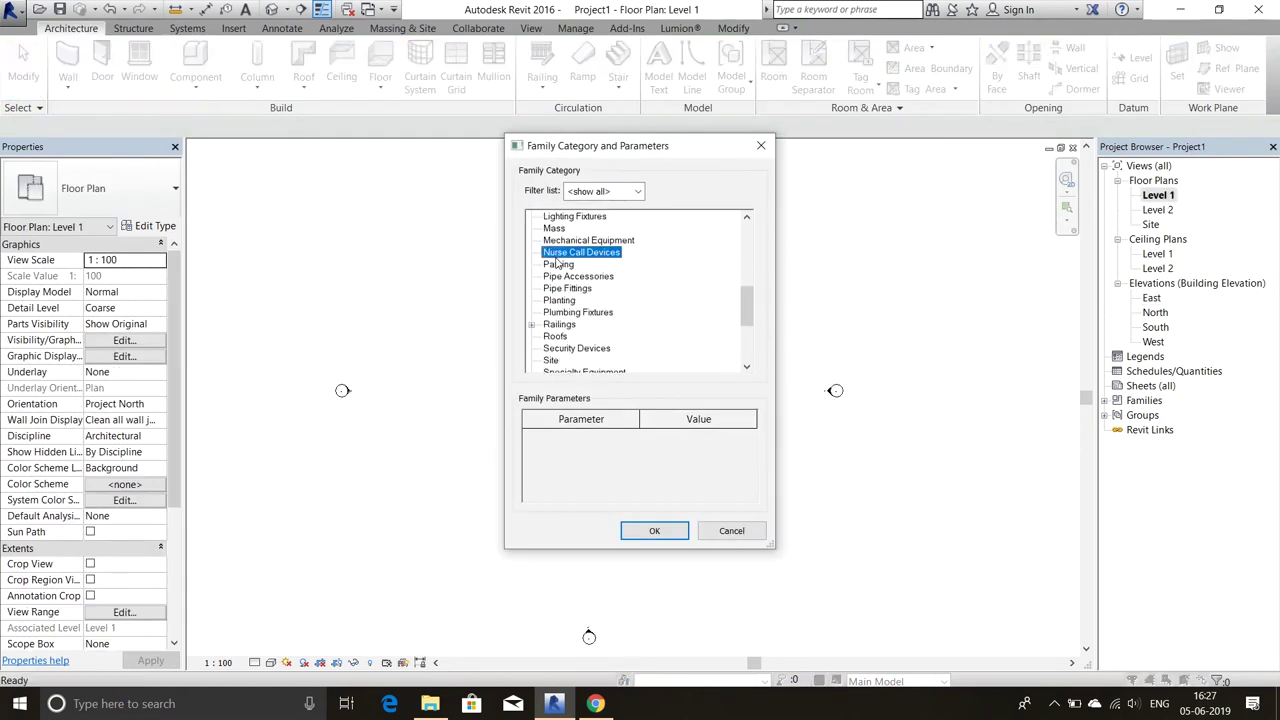
click(654, 530)
click(654, 380)
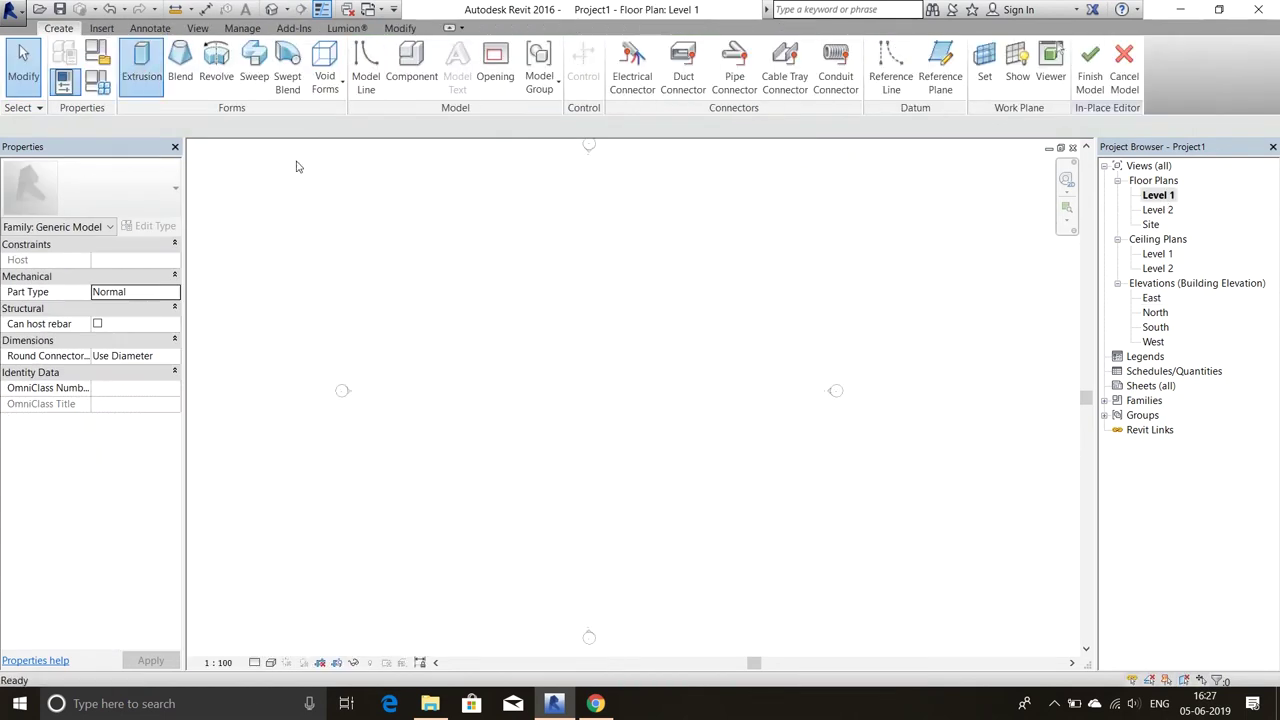
Sketch a rectangular extrusion and stretch its top up to Level 2 in the East elevation.
click(494, 299)
click(828, 318)
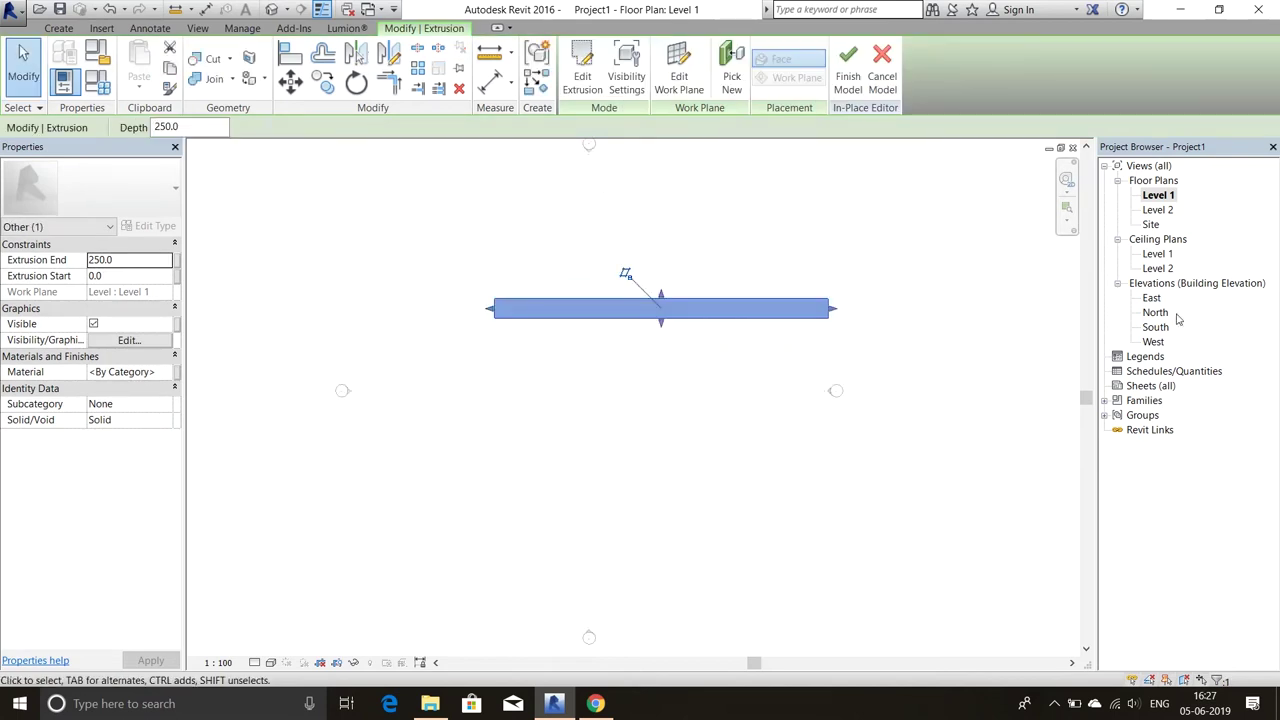
double_click(1152, 298)
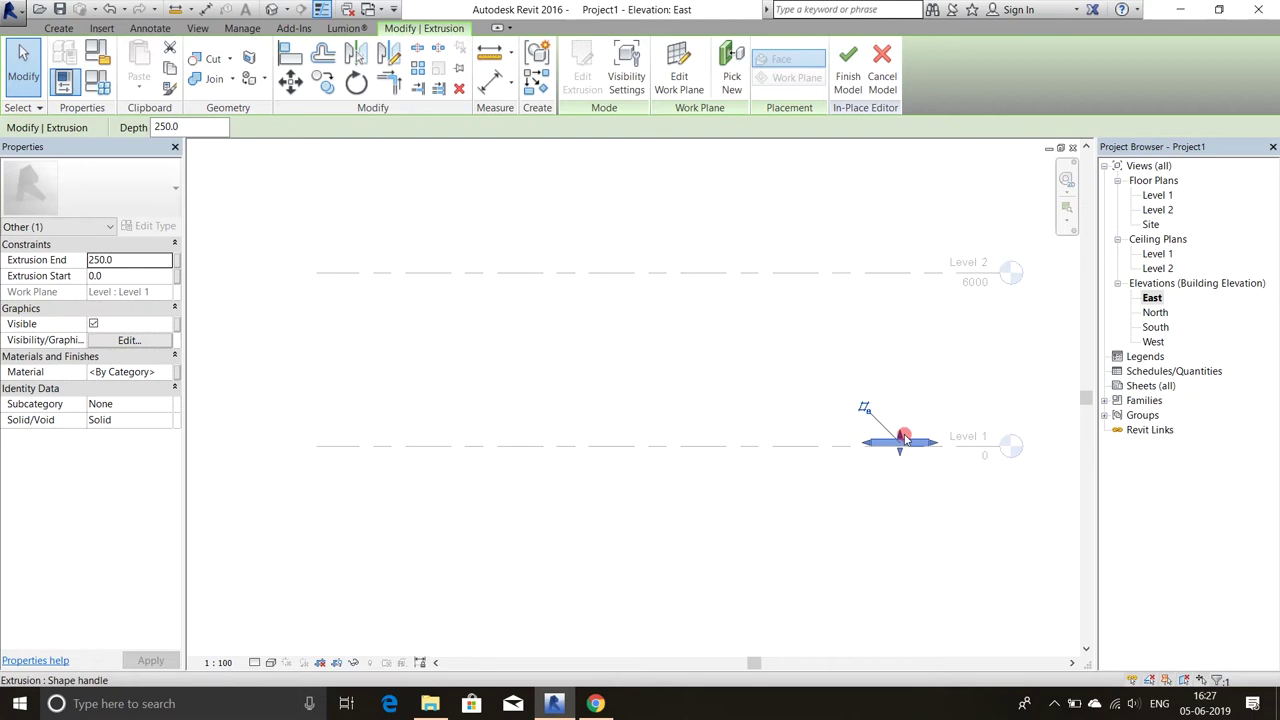
drag(924, 299, 929, 279)
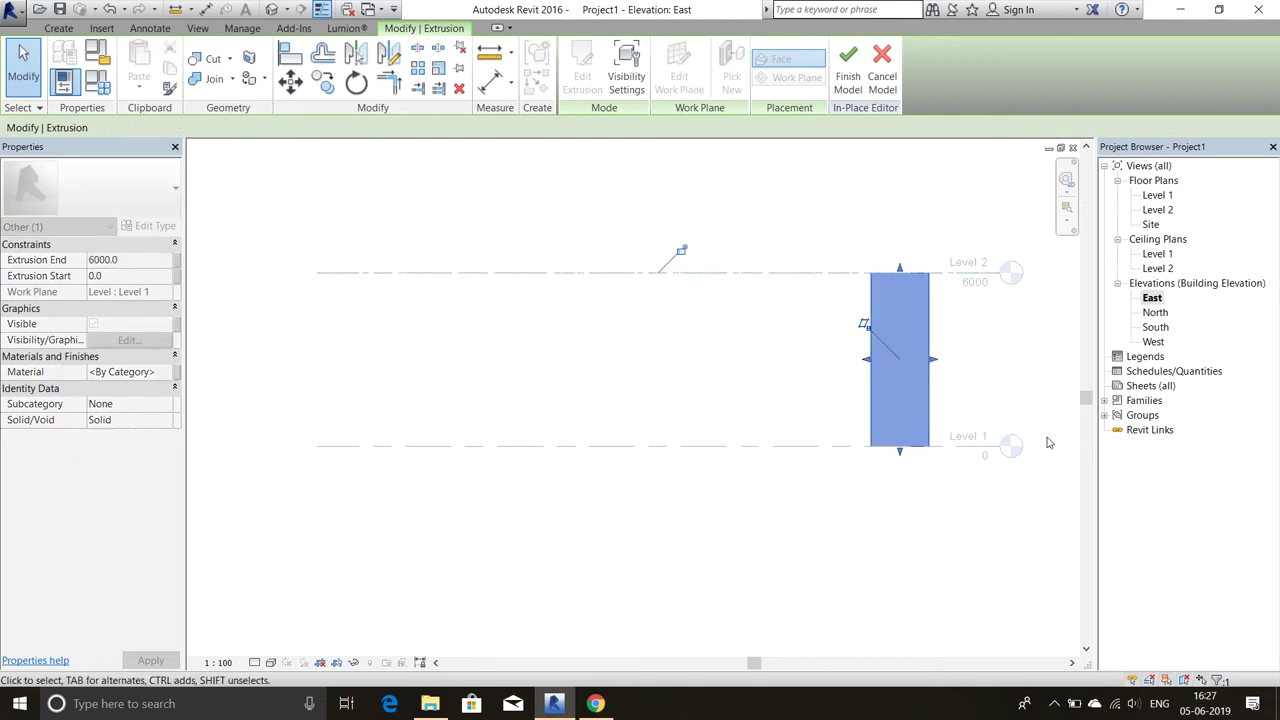
Move the extrusion to the right in the East elevation.
scroll(1050, 440, up, 2)
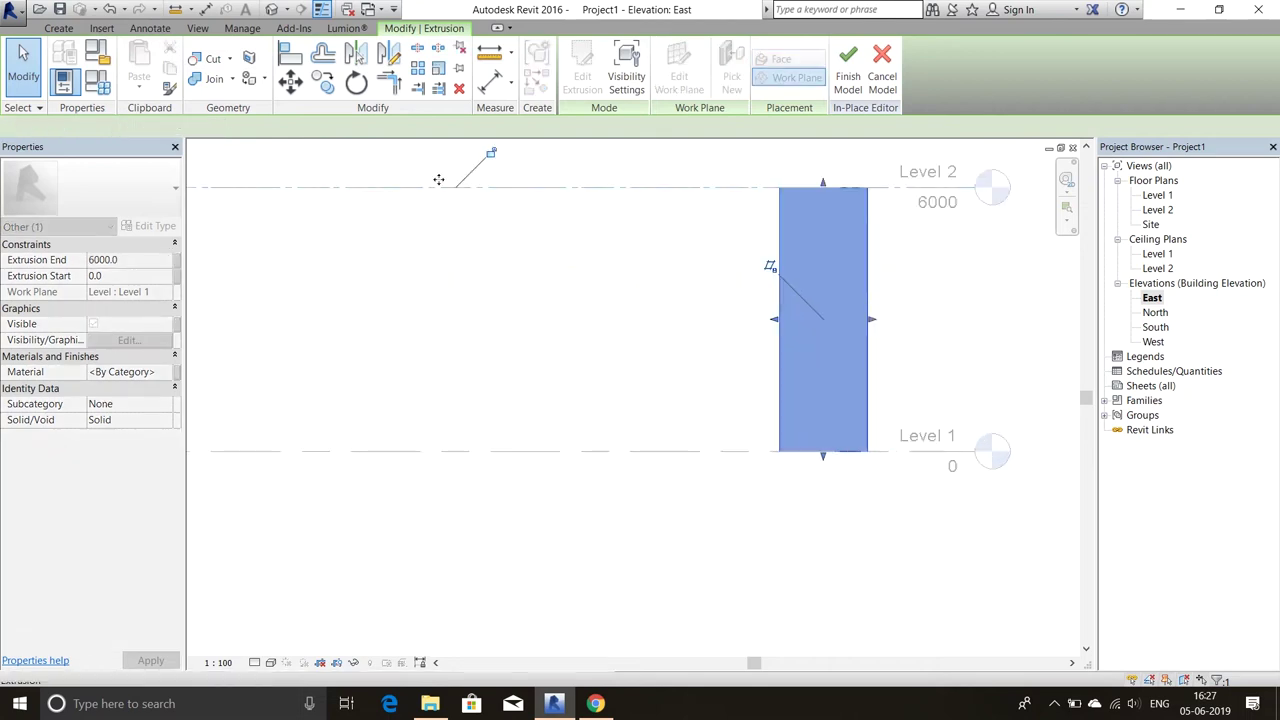
click(779, 452)
click(843, 456)
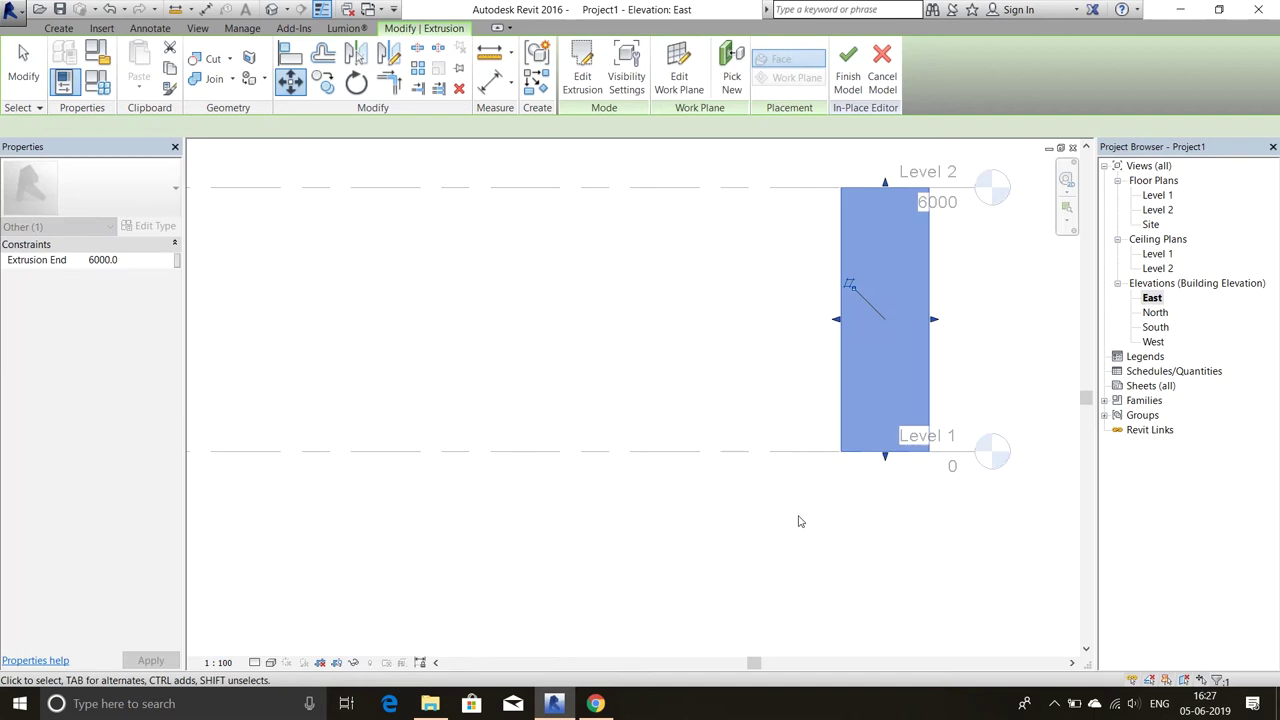
click(797, 520)
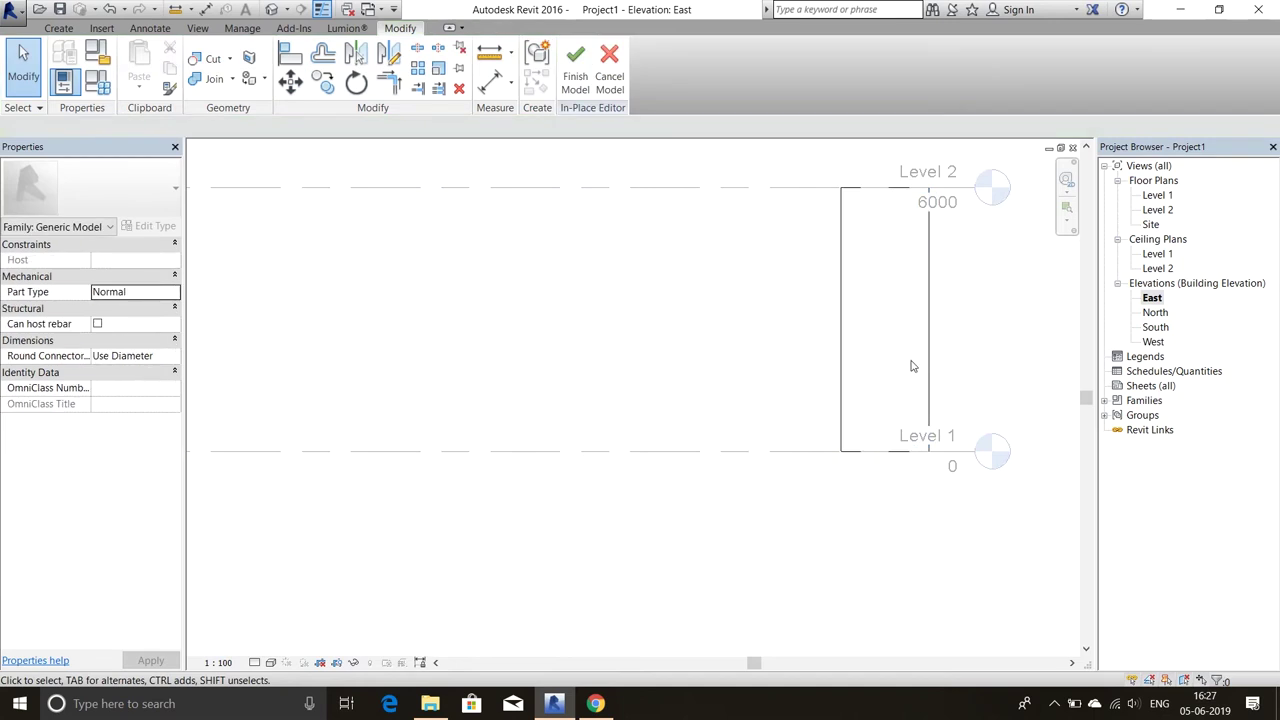
click(838, 341)
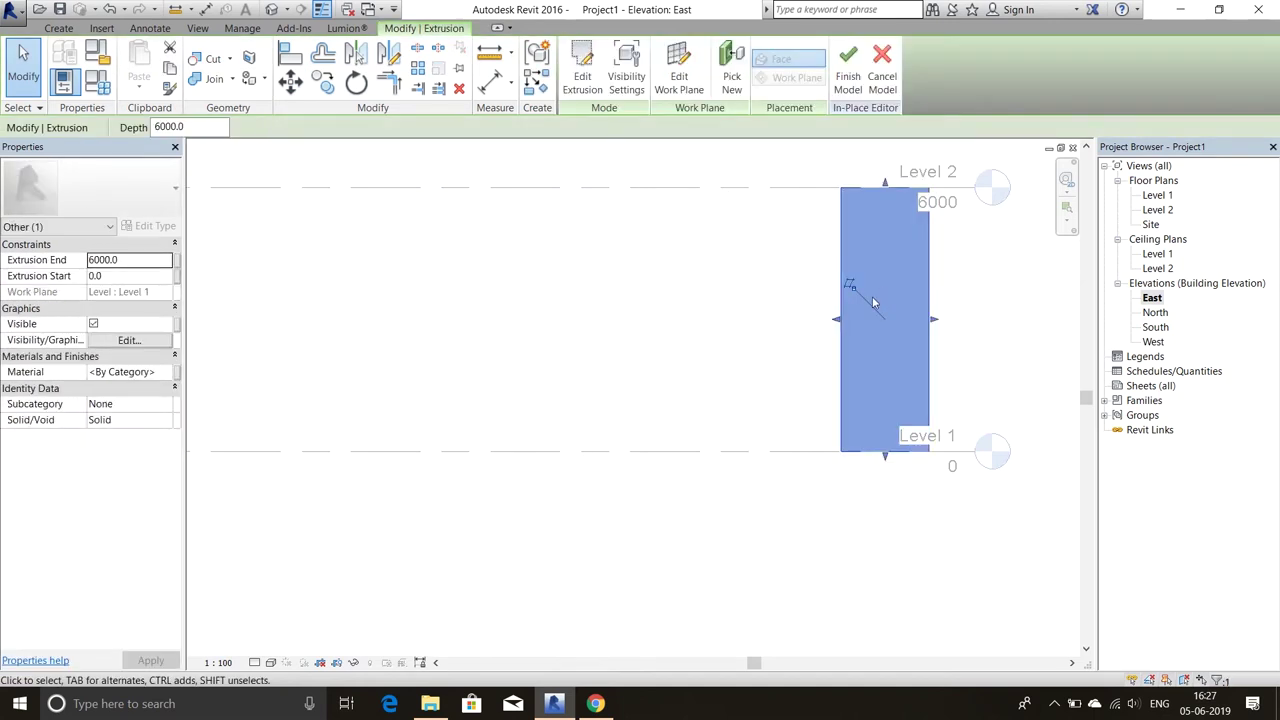
click(806, 502)
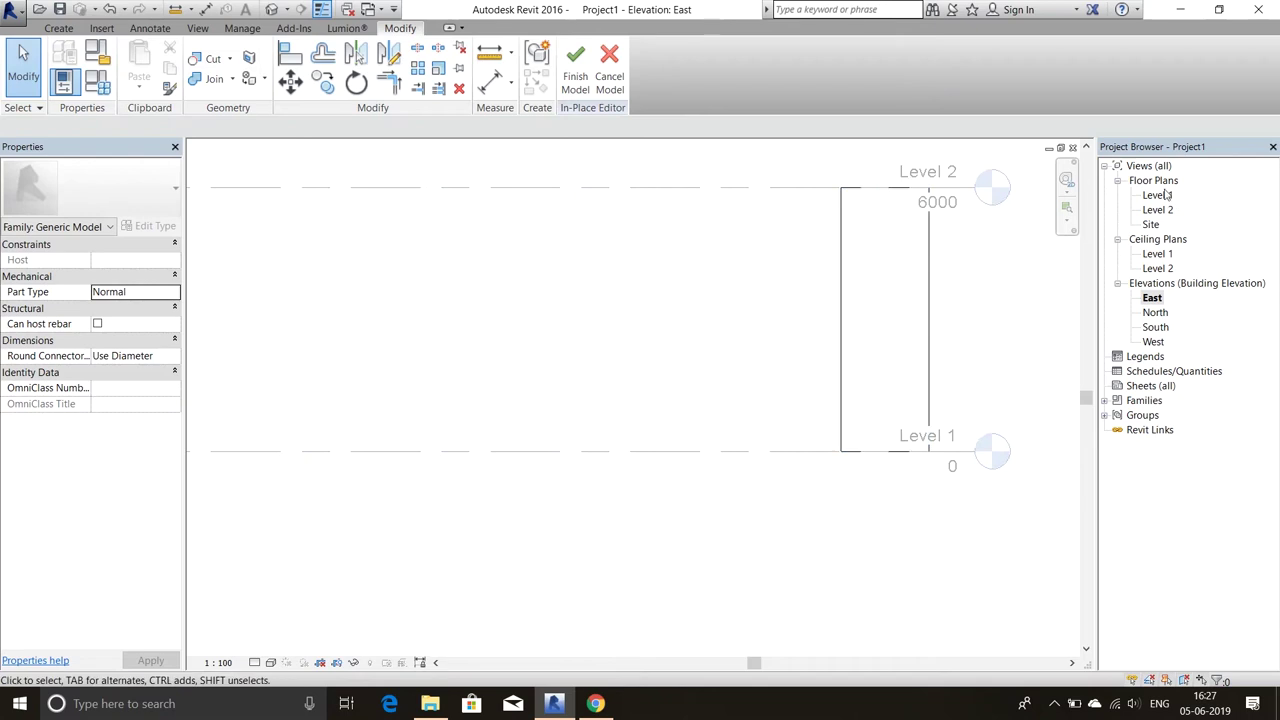
double_click(1160, 198)
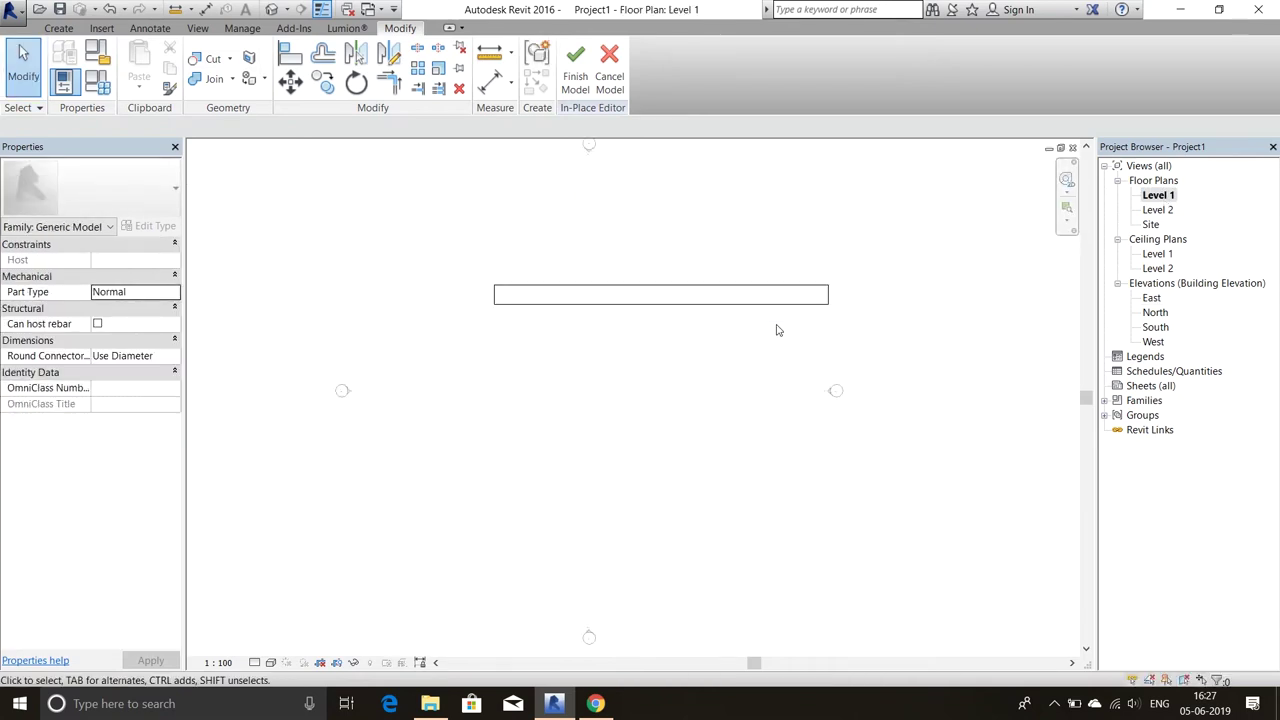
Drag the extrusion north in plan, past the top circle.
click(698, 312)
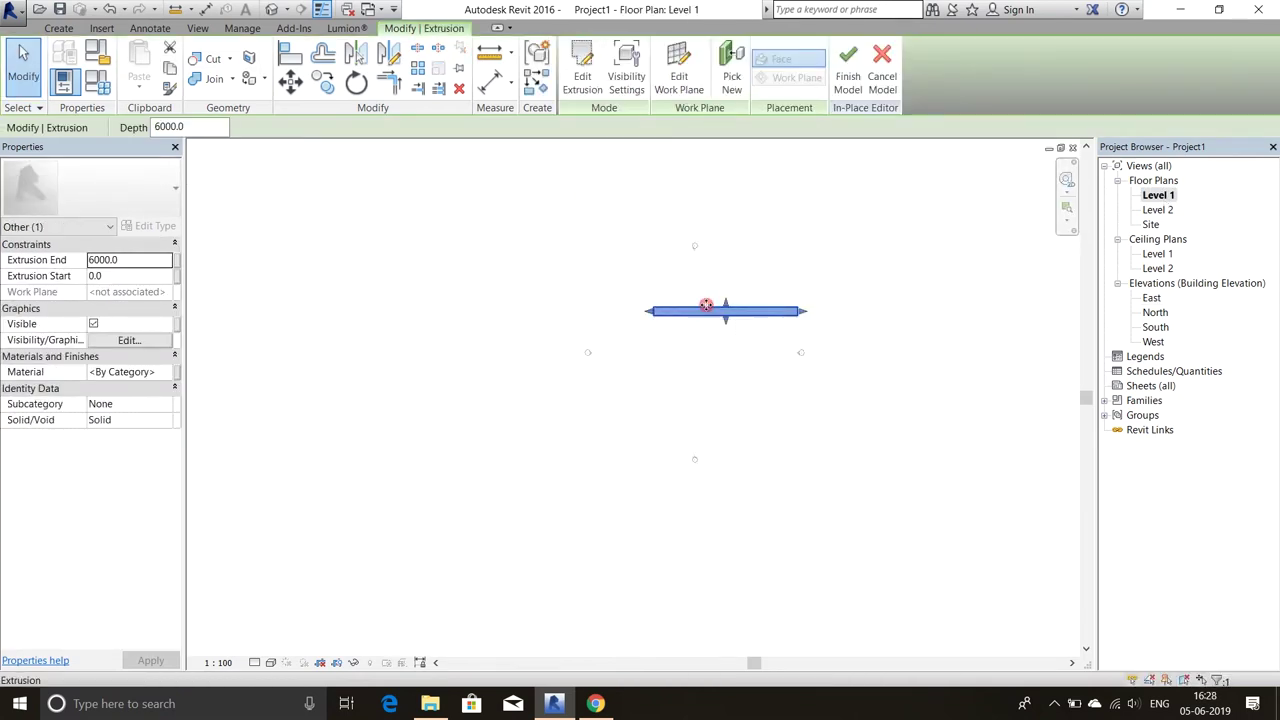
mouse_move(706, 305)
mouse_down()
mouse_move(653, 240)
mouse_move(675, 236)
mouse_up()
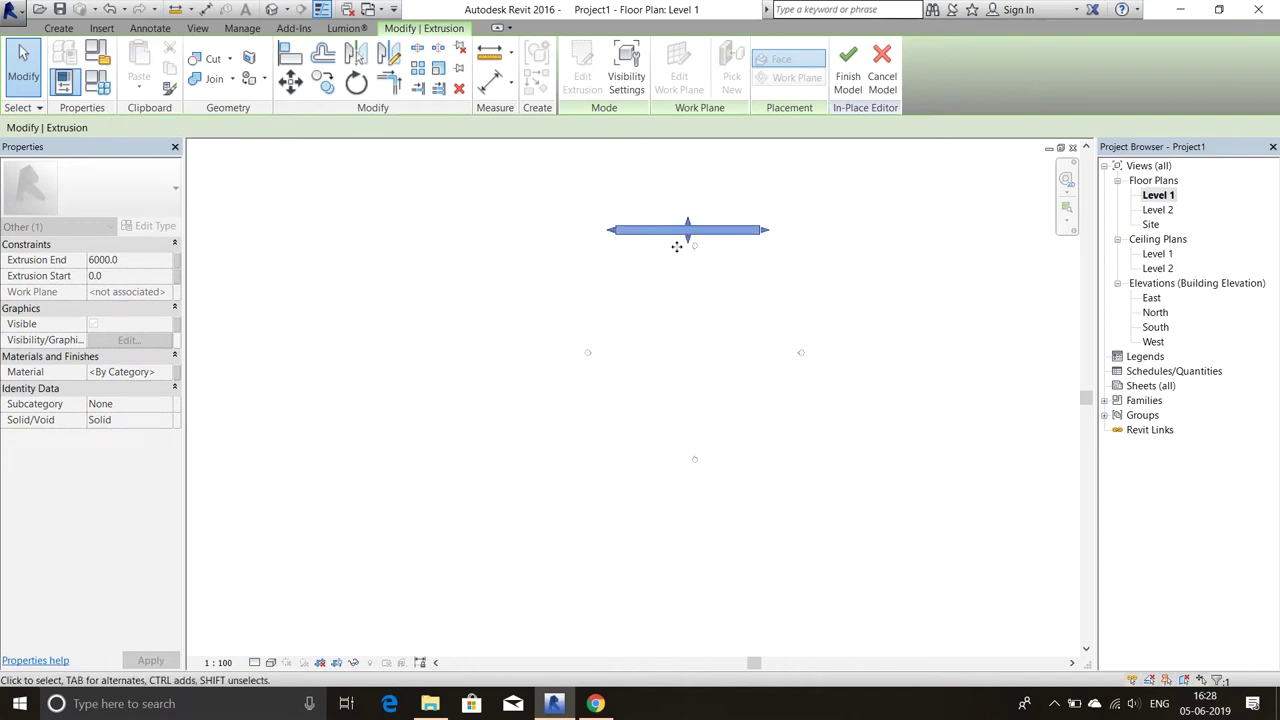
click(880, 353)
click(682, 226)
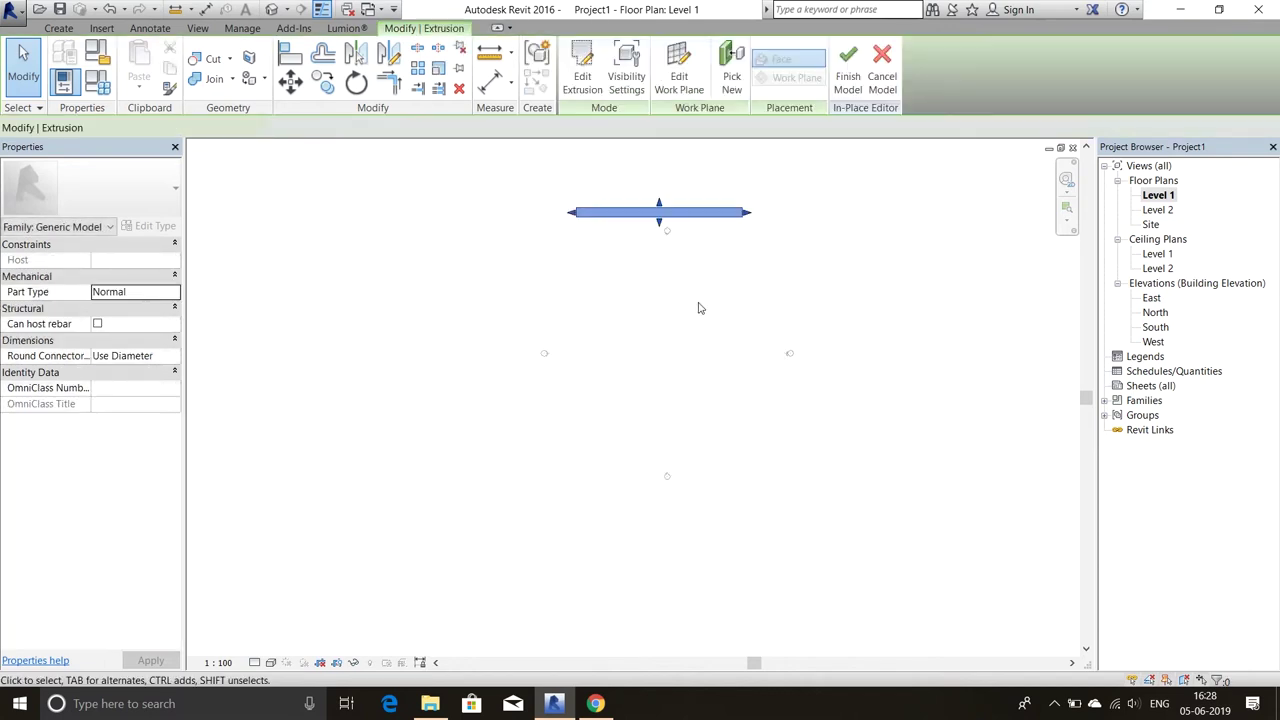
scroll(709, 257, down, 1)
drag(709, 234, 624, 204)
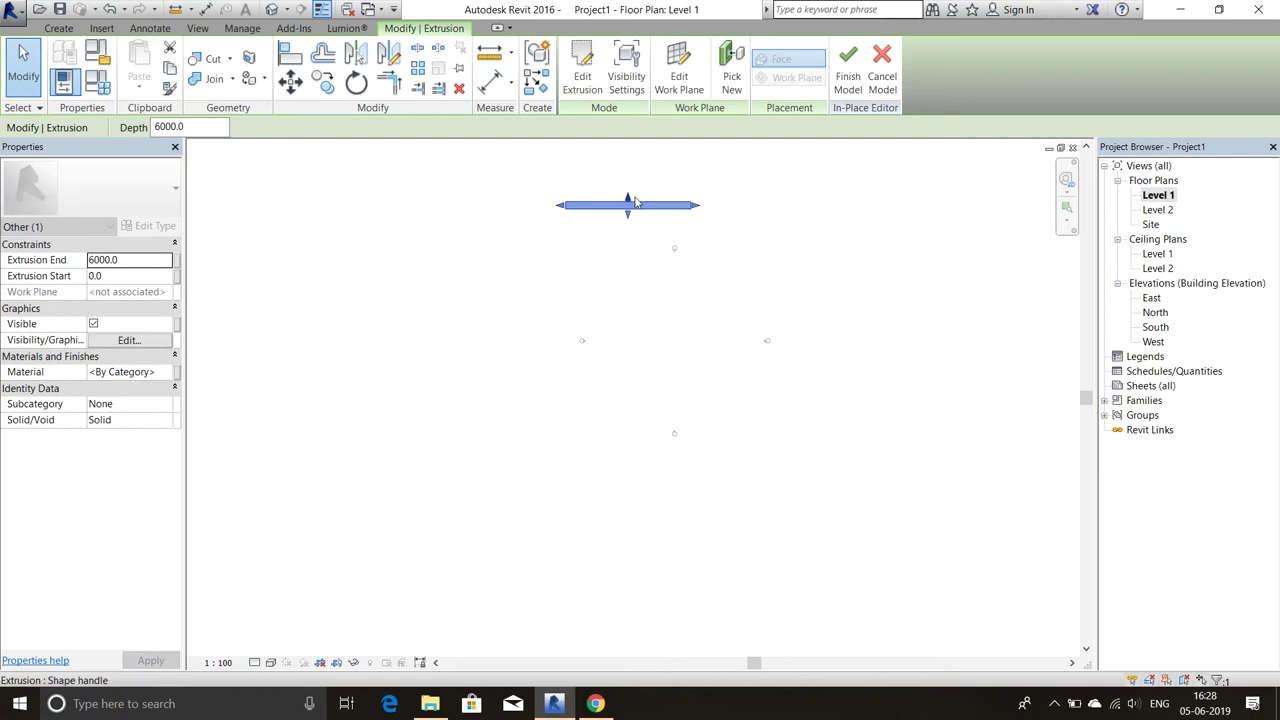
Stretch the extrusion's edge to make its footprint deeper.
drag(628, 204, 628, 174)
click(871, 342)
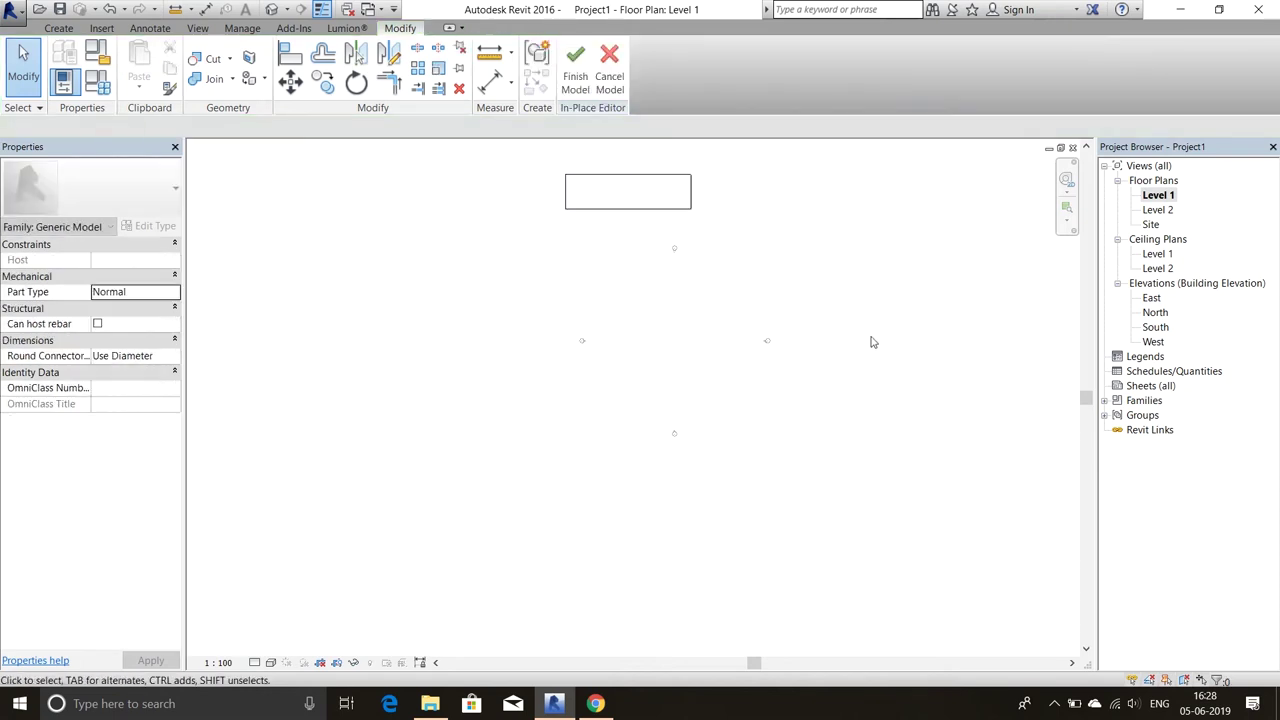
click(72, 30)
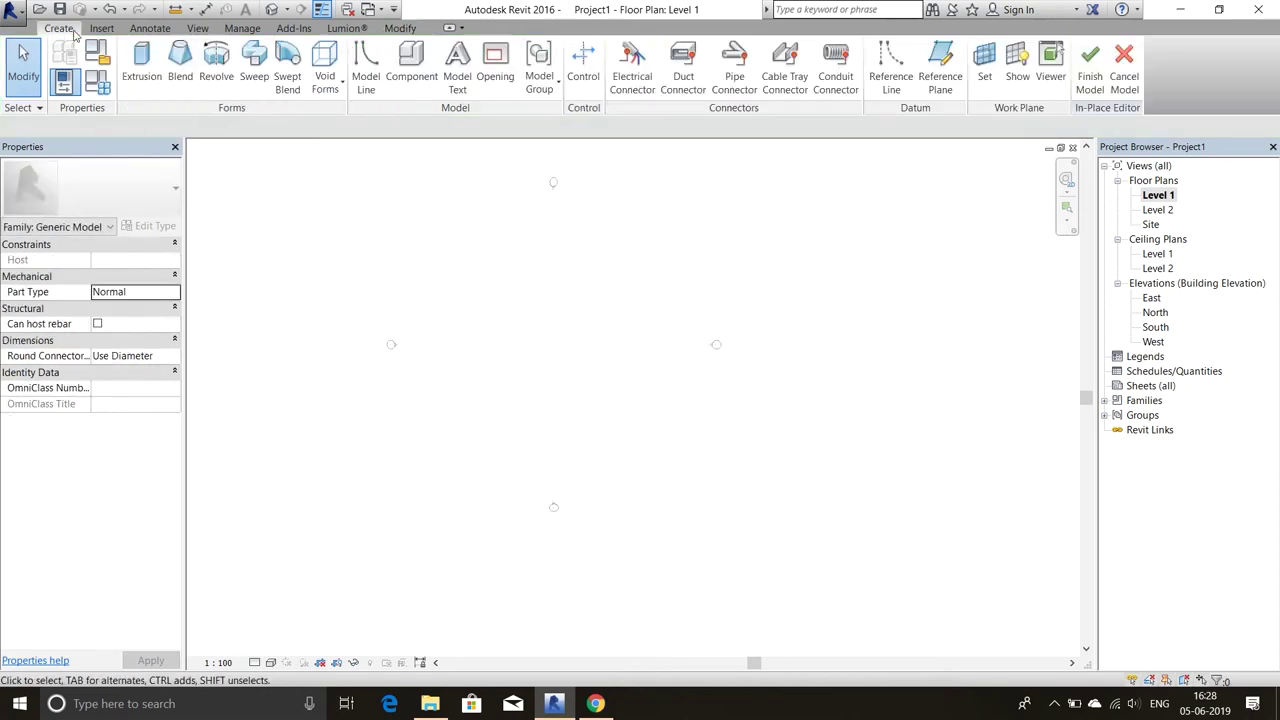
Start a revolve in the South elevation with its work plane on the extrusion's face.
click(217, 64)
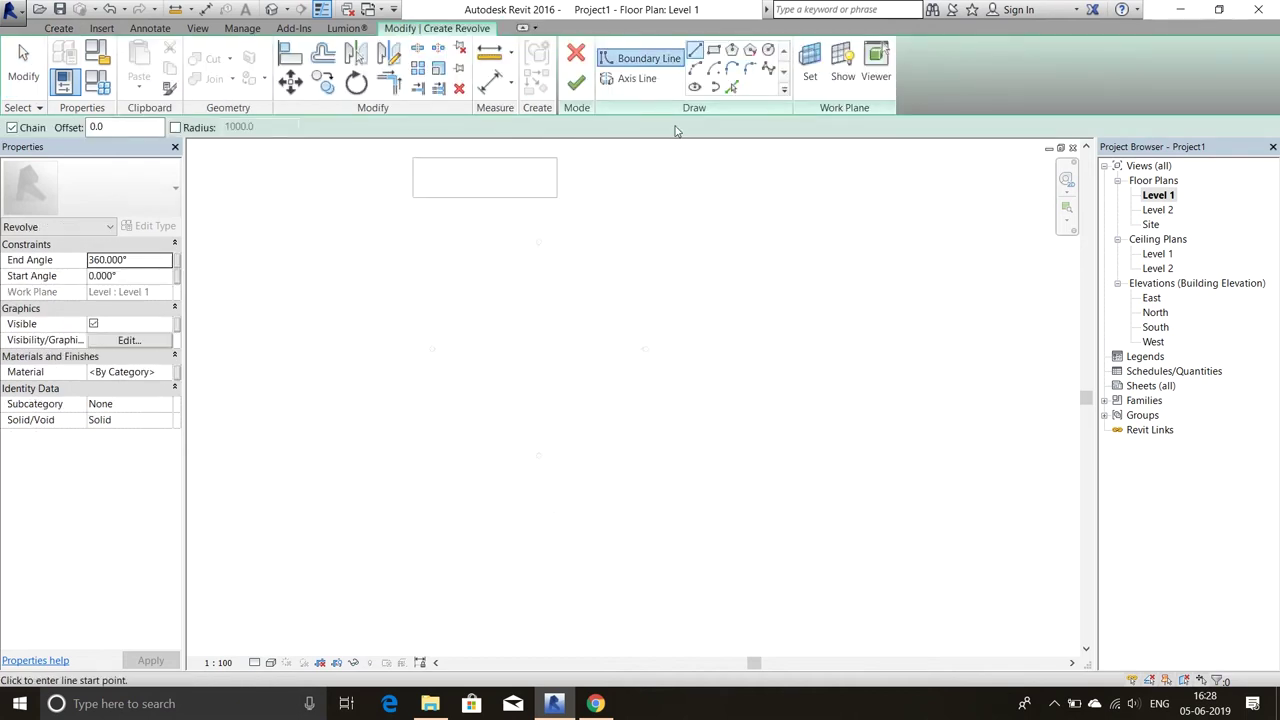
double_click(1155, 327)
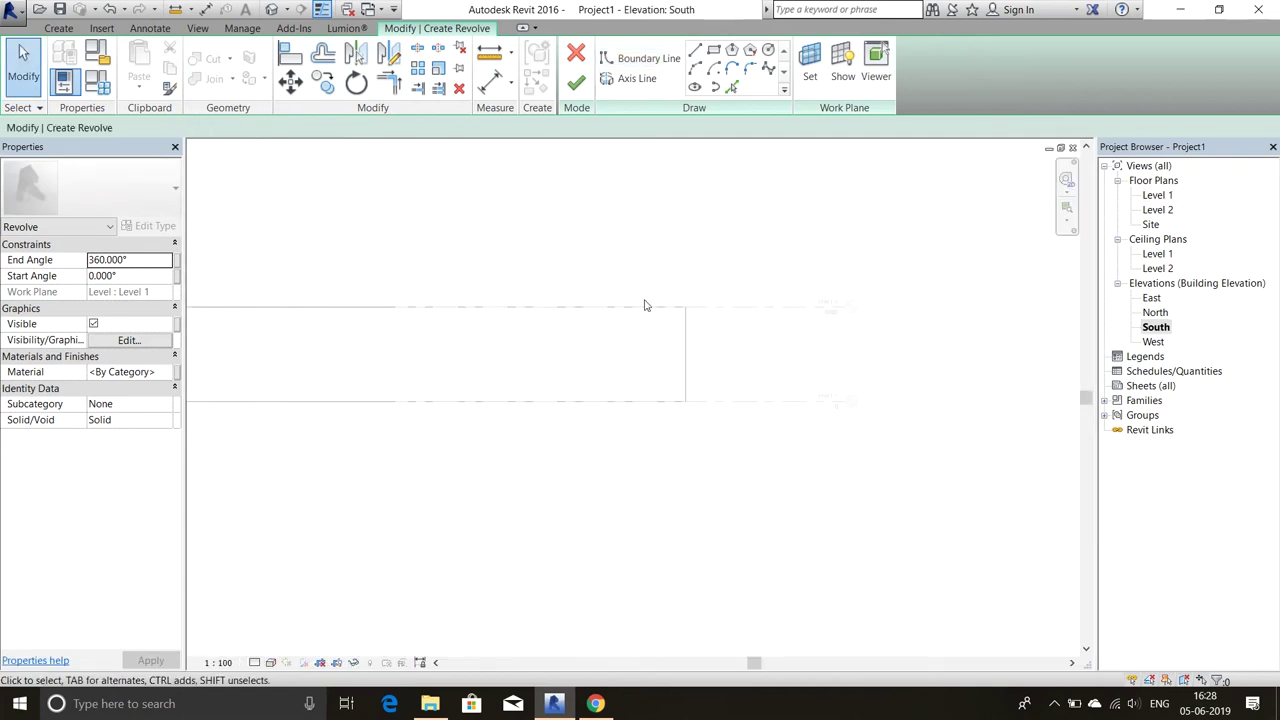
click(631, 64)
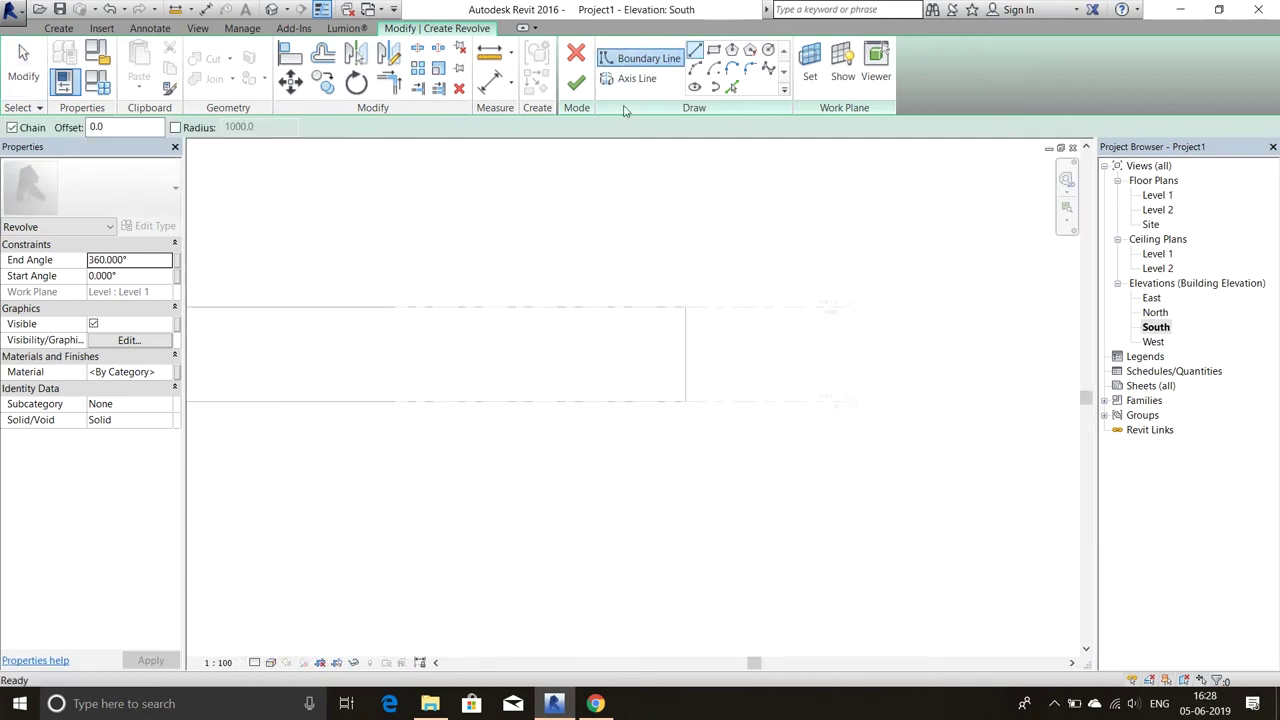
scroll(368, 356, up, 3)
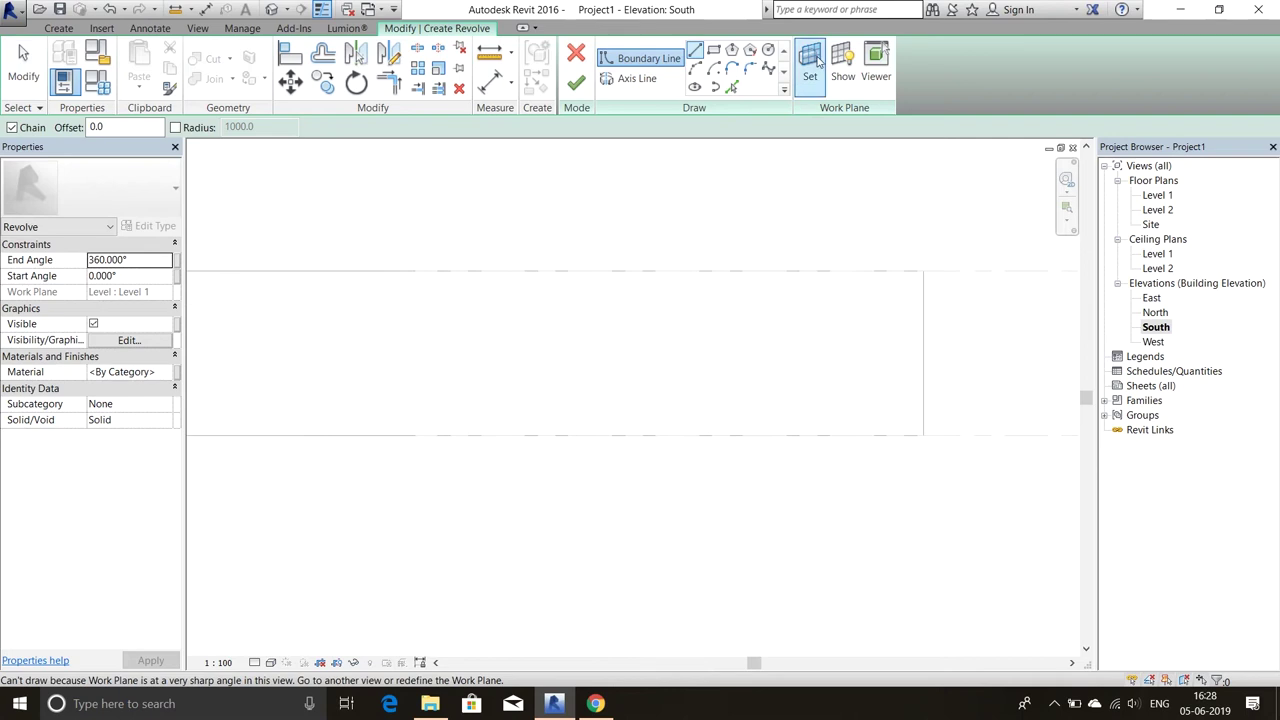
click(816, 62)
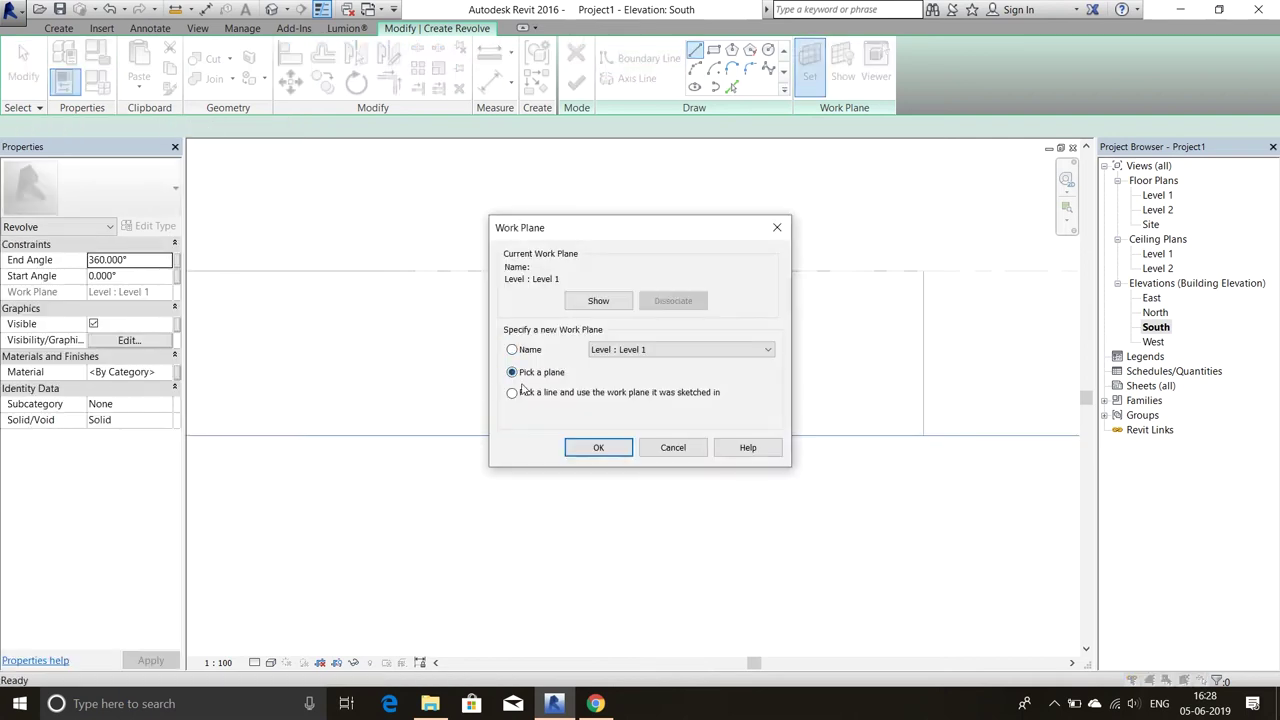
click(598, 447)
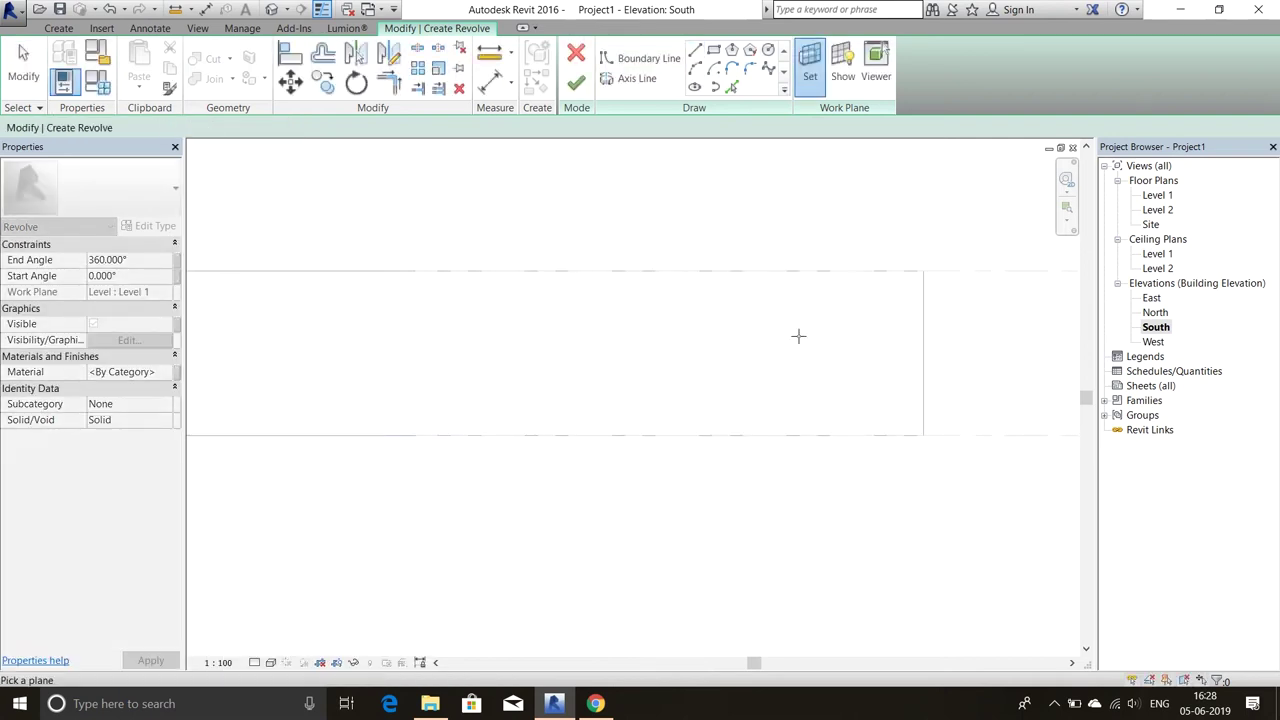
click(656, 416)
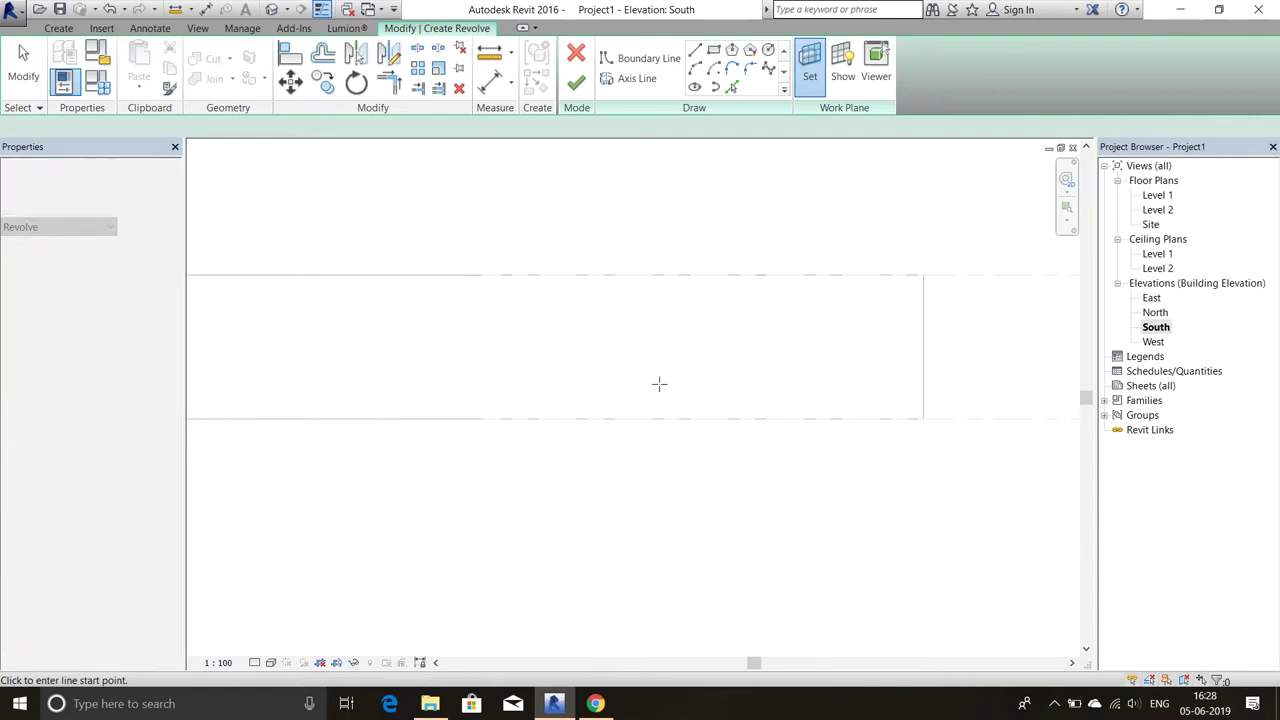
scroll(677, 429, up, 3)
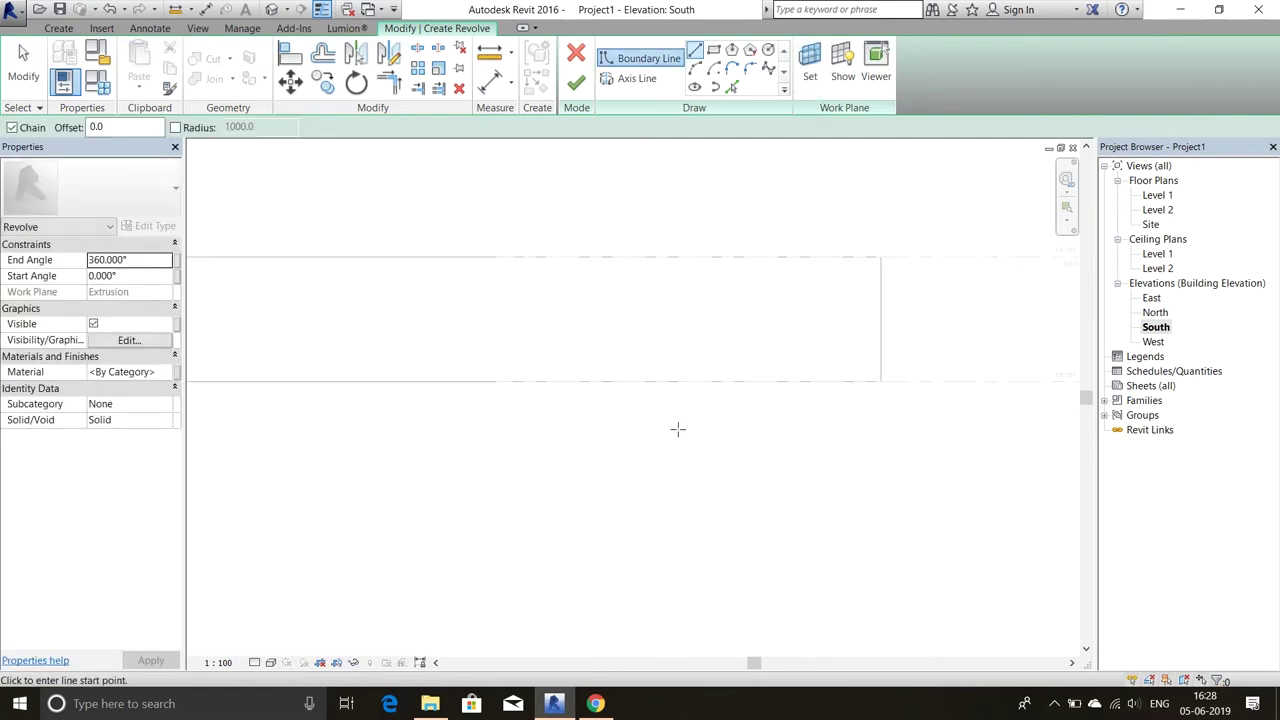
Draw chained profile lines: a vertical side, a 38° slope to the peak, and a 17° slope down.
click(670, 378)
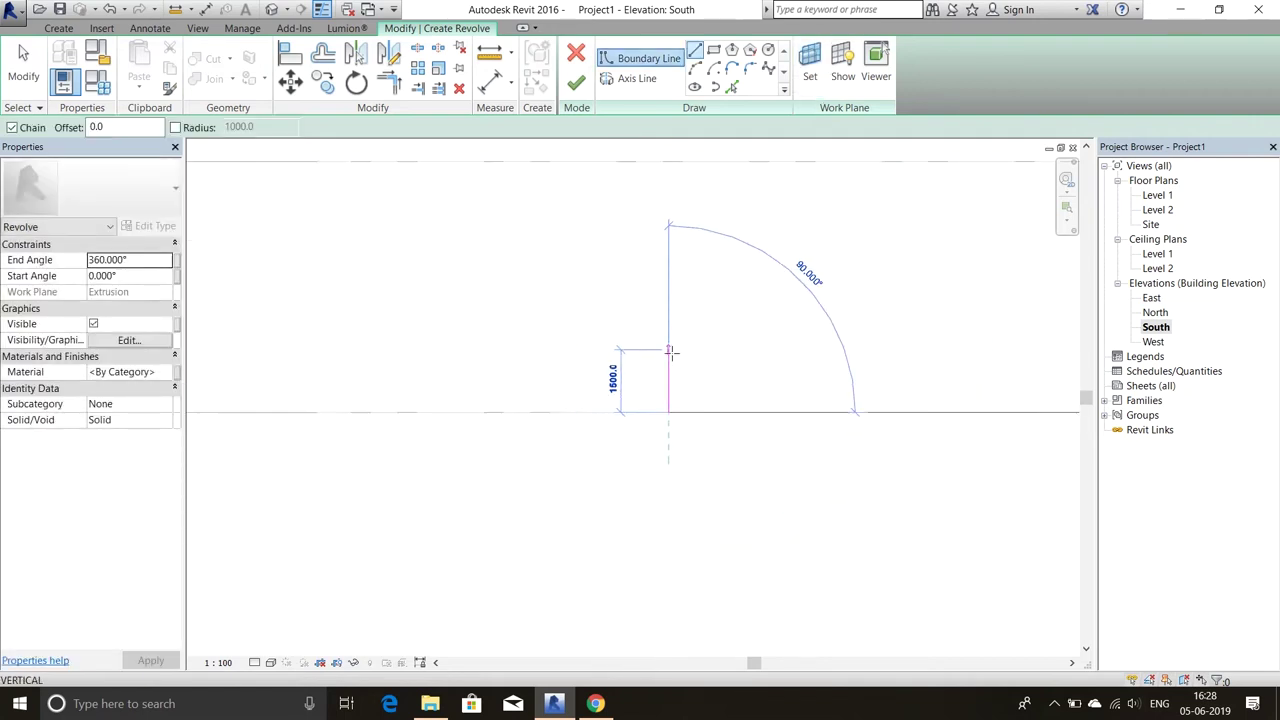
middle_drag(666, 354, 650, 404)
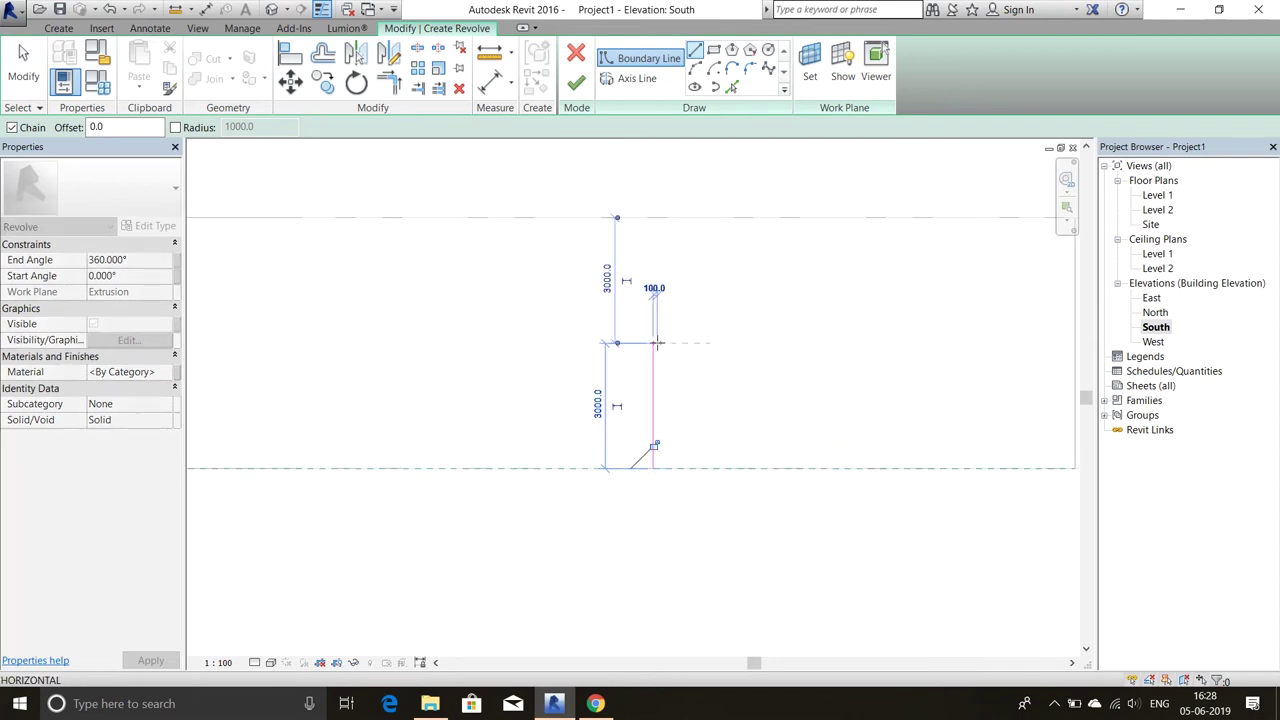
click(654, 343)
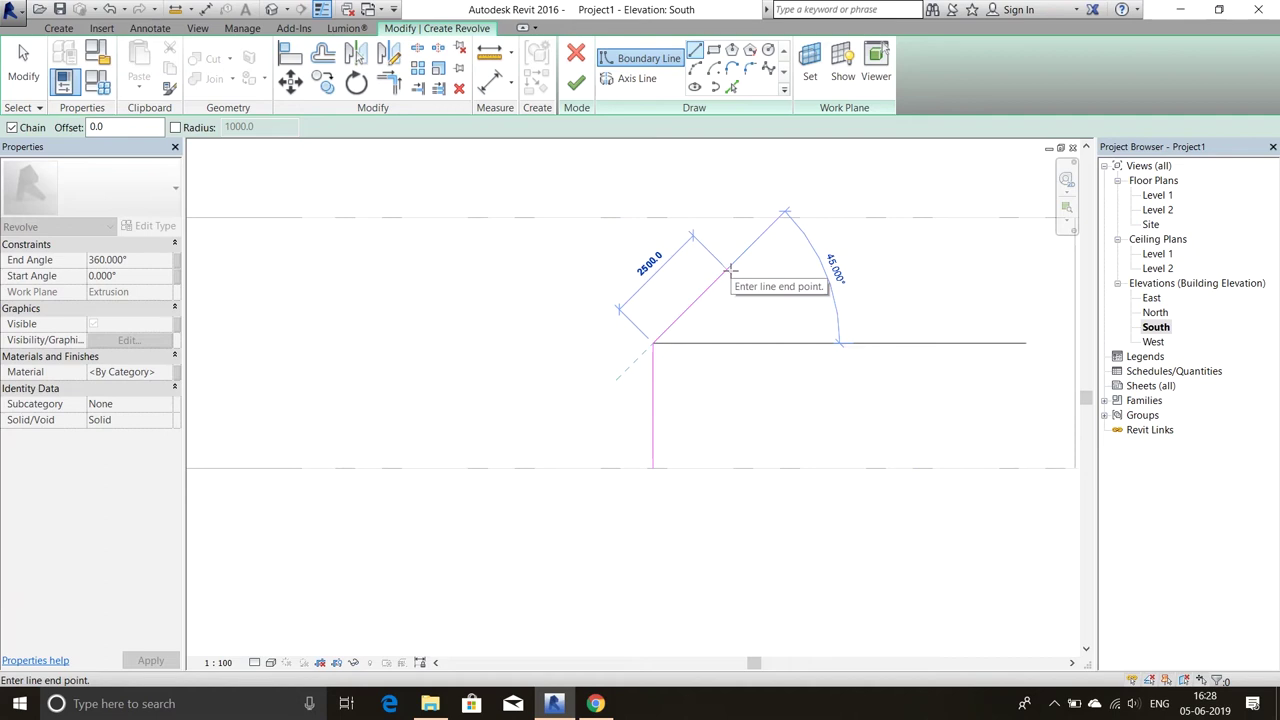
click(779, 241)
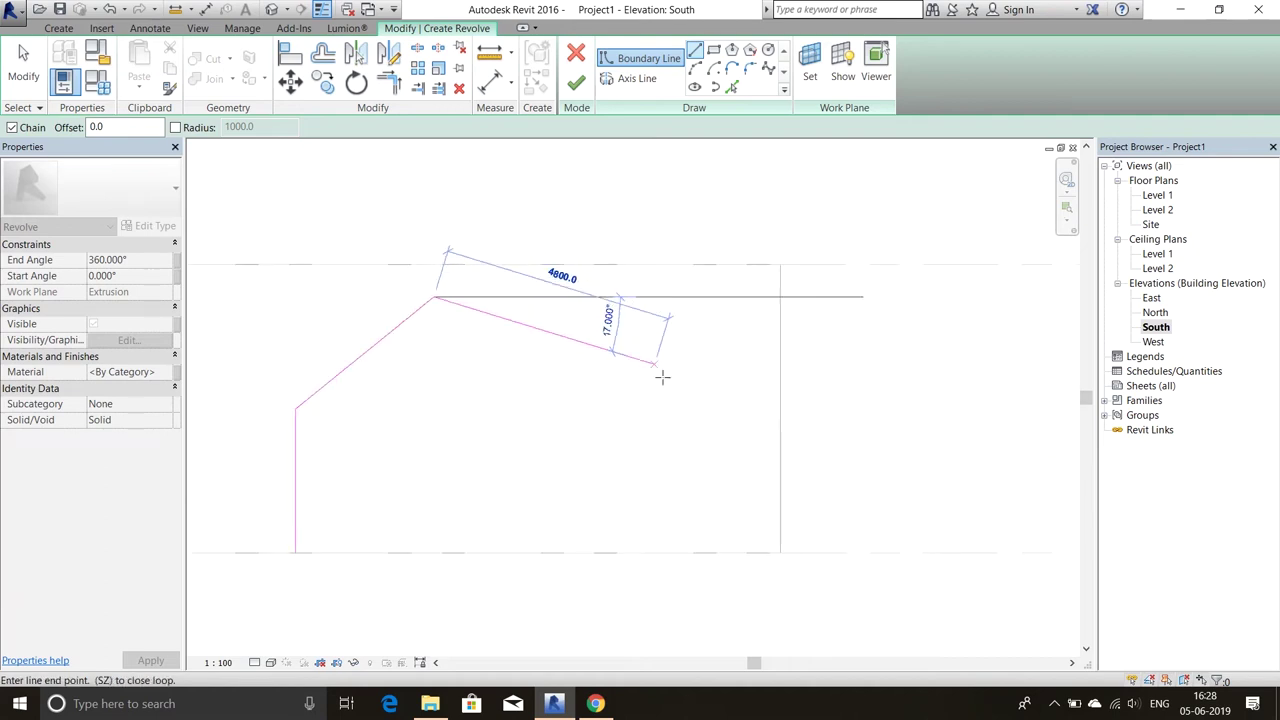
click(680, 407)
Replace the sloped lines with boundary arcs forming a curved arch over the crown.
key(Escape)
key(Escape)
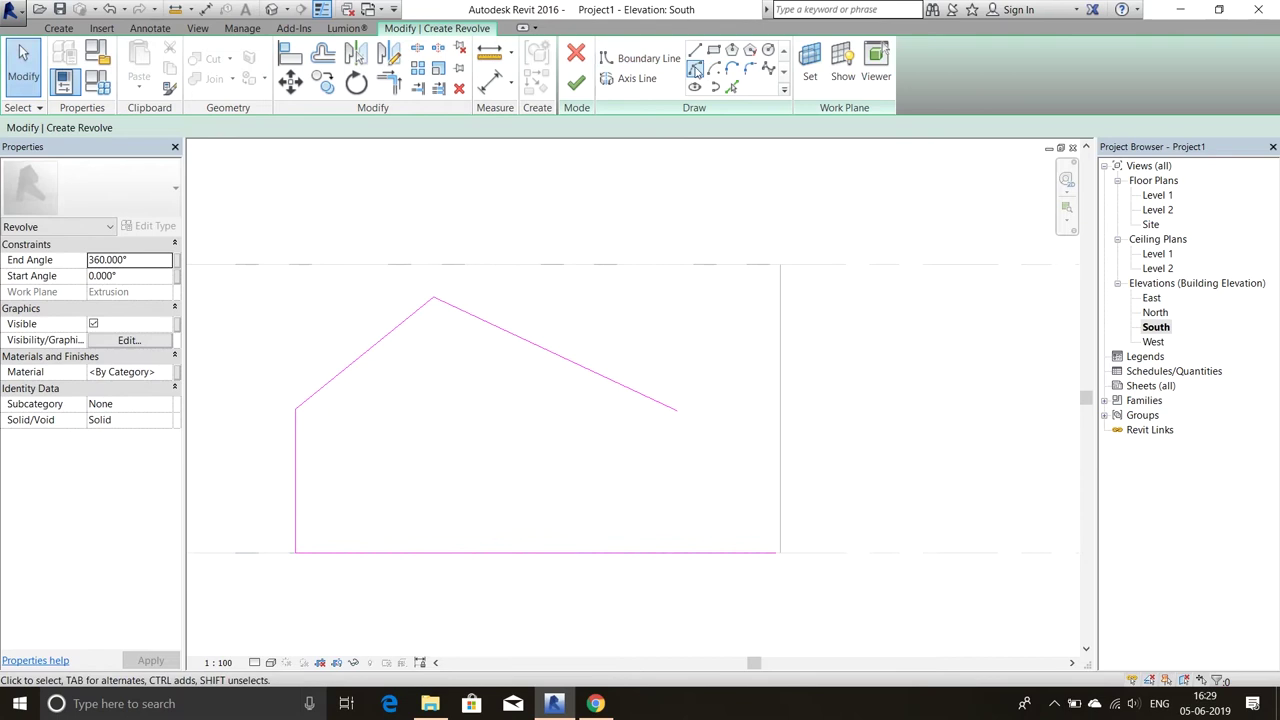
click(295, 552)
click(433, 297)
click(307, 486)
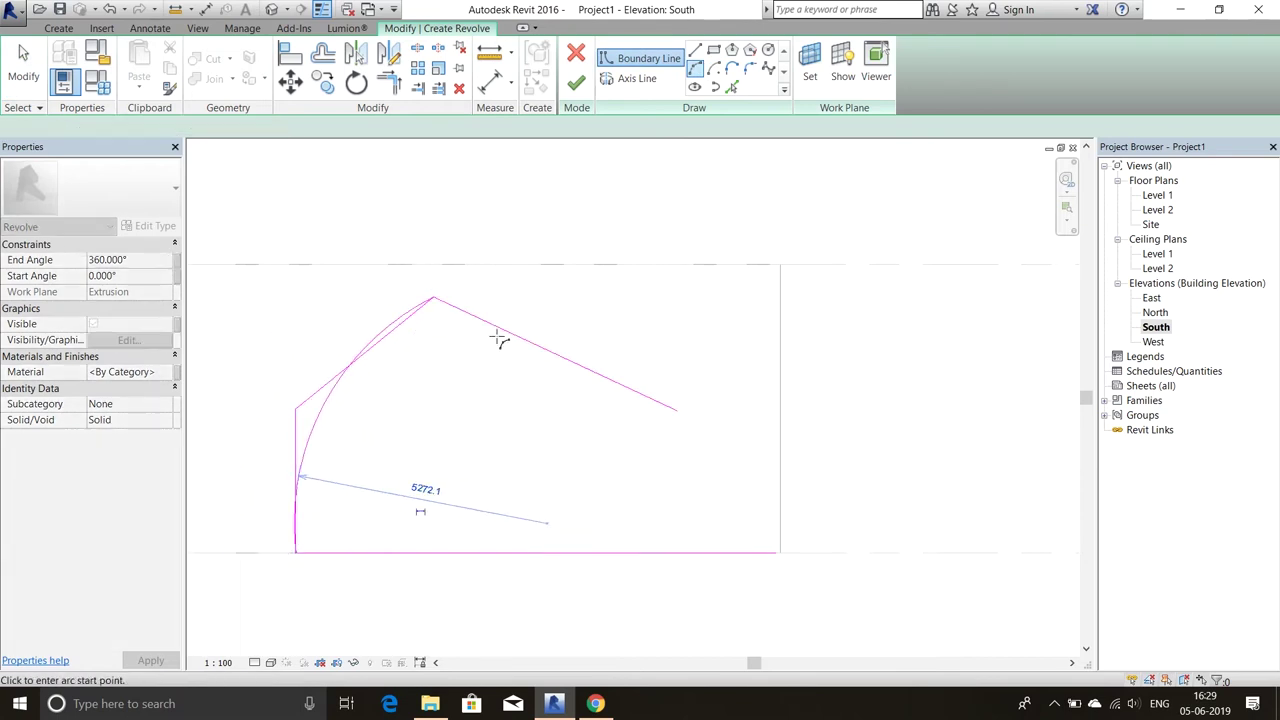
click(680, 409)
click(460, 287)
key(Escape)
key(Escape)
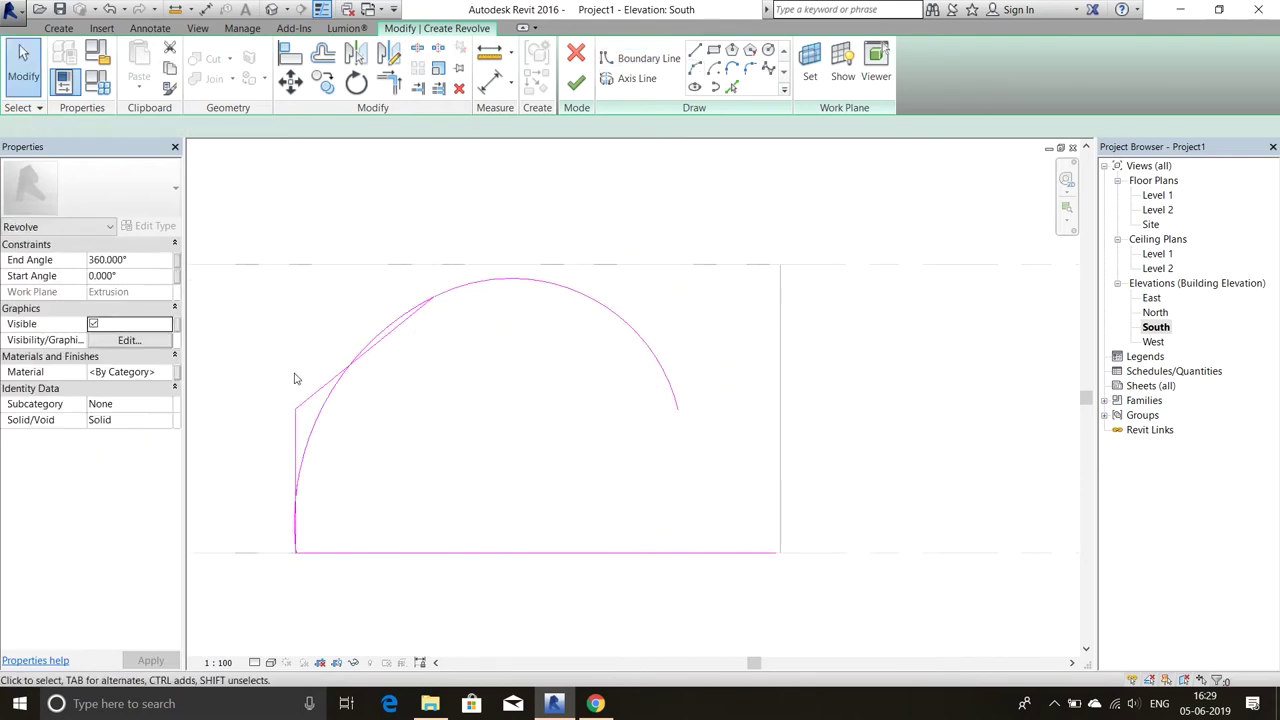
drag(607, 305, 553, 283)
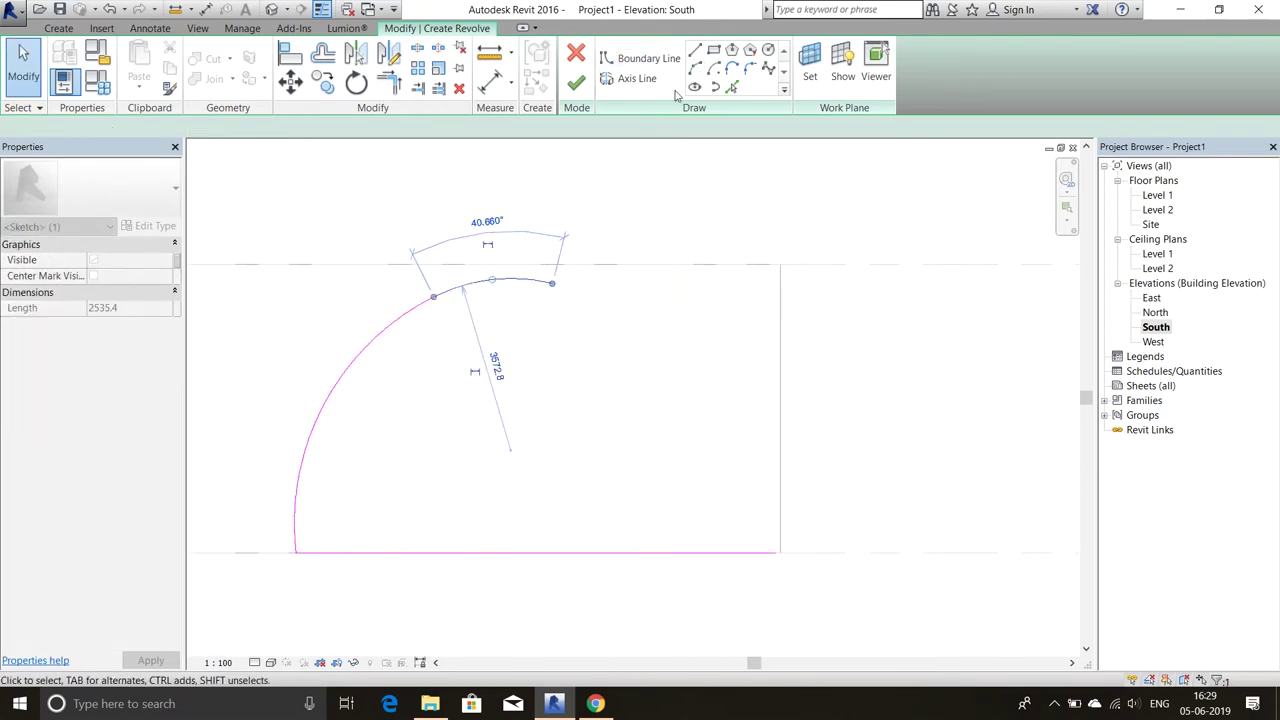
click(695, 68)
click(553, 283)
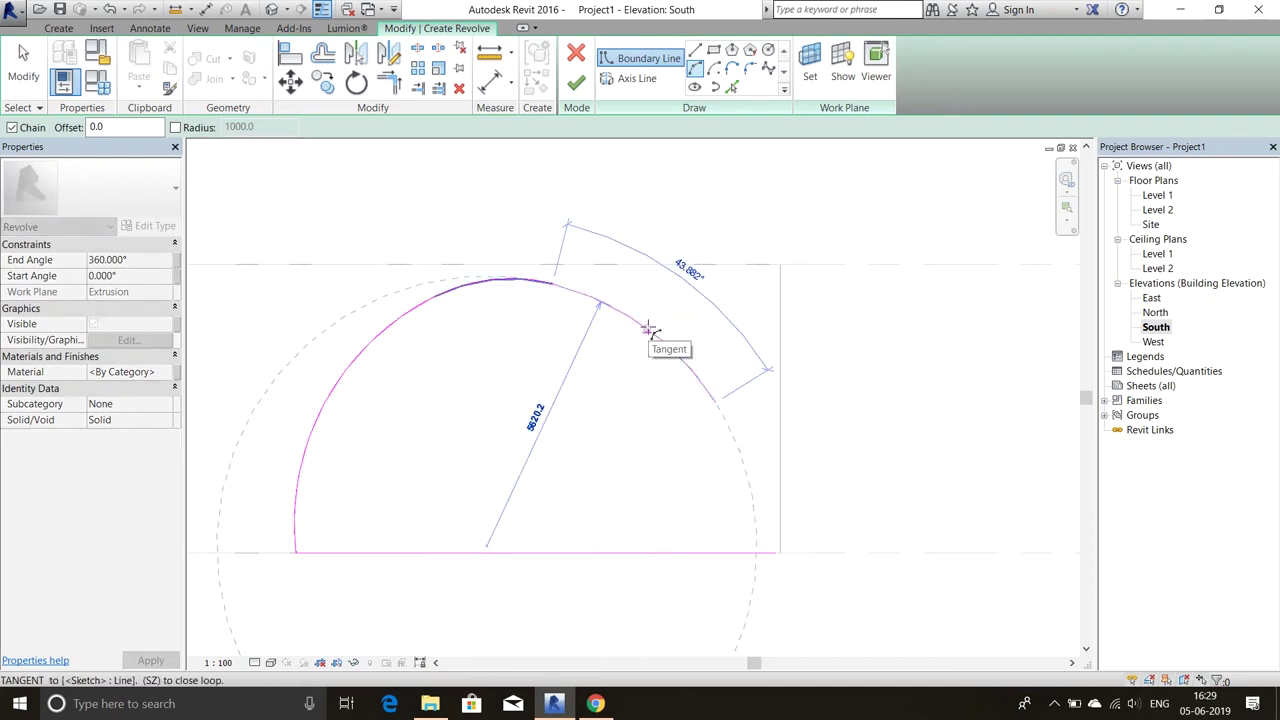
click(714, 394)
key(Escape)
key(Escape)
Offset the arch arc 150 inward to create a double shell.
click(710, 392)
scroll(576, 324, up, 5)
scroll(576, 324, down, 3)
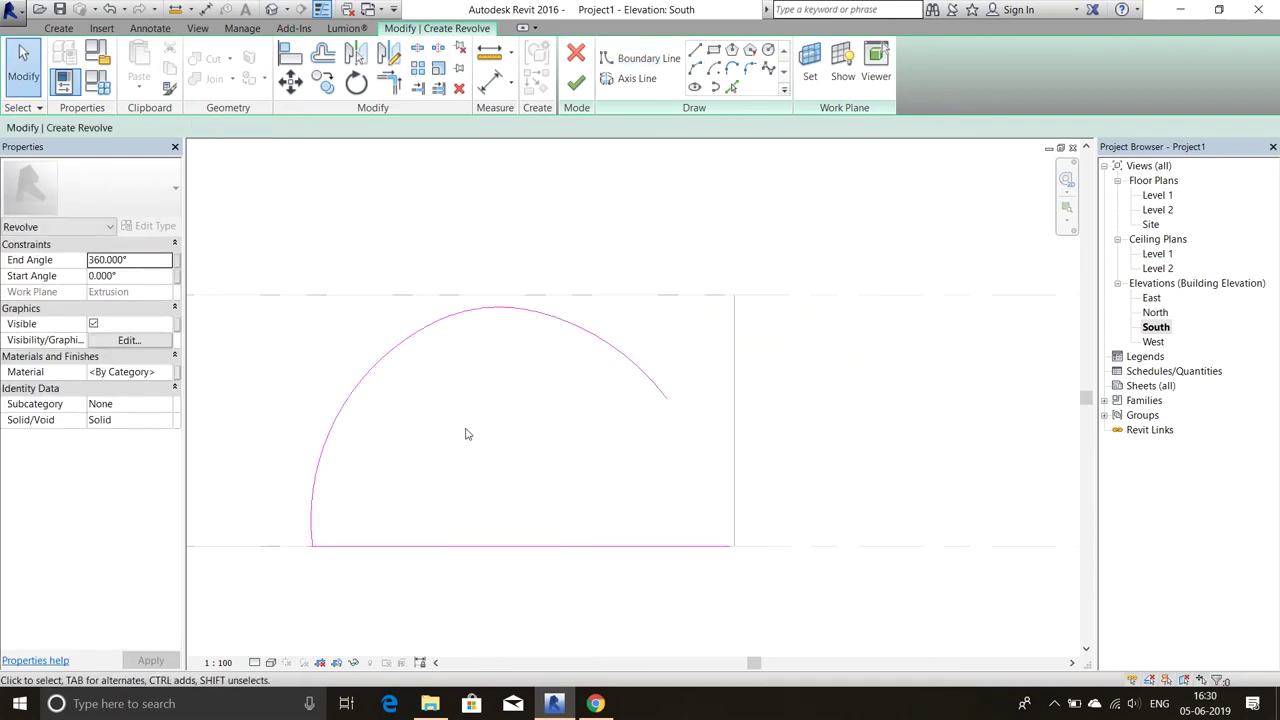
click(612, 385)
click(695, 50)
click(618, 364)
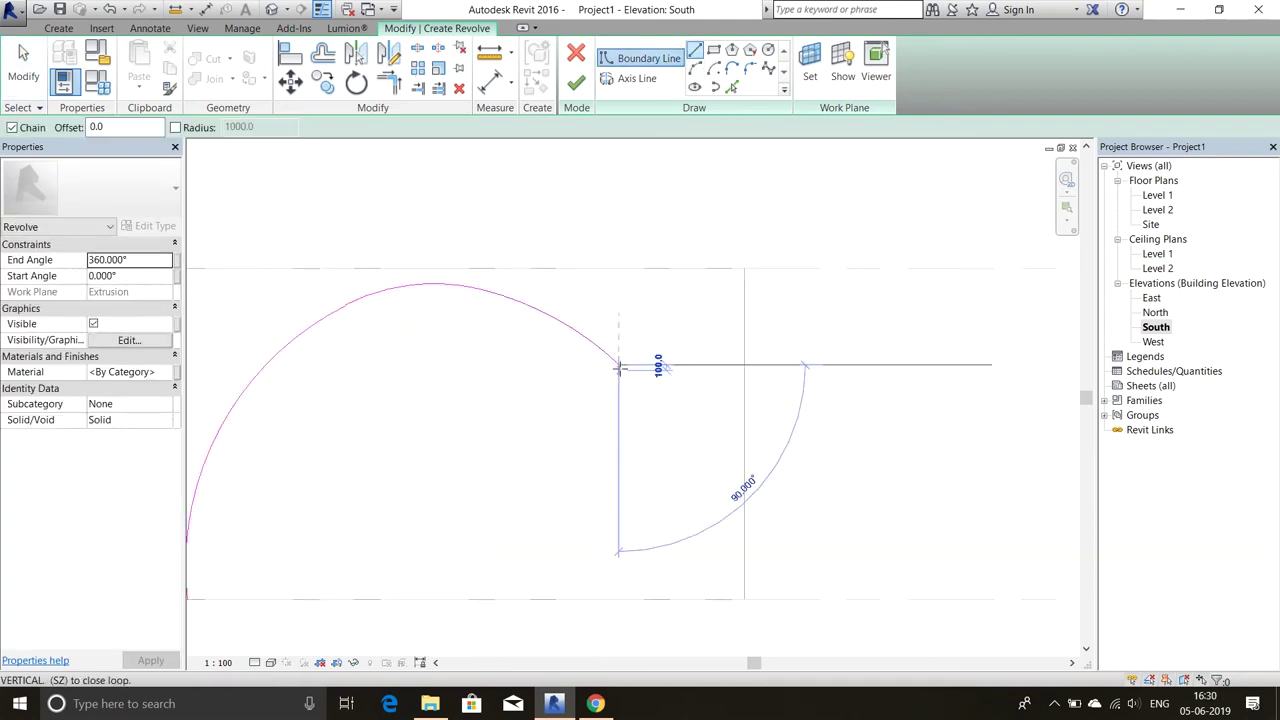
scroll(736, 467, down, 2)
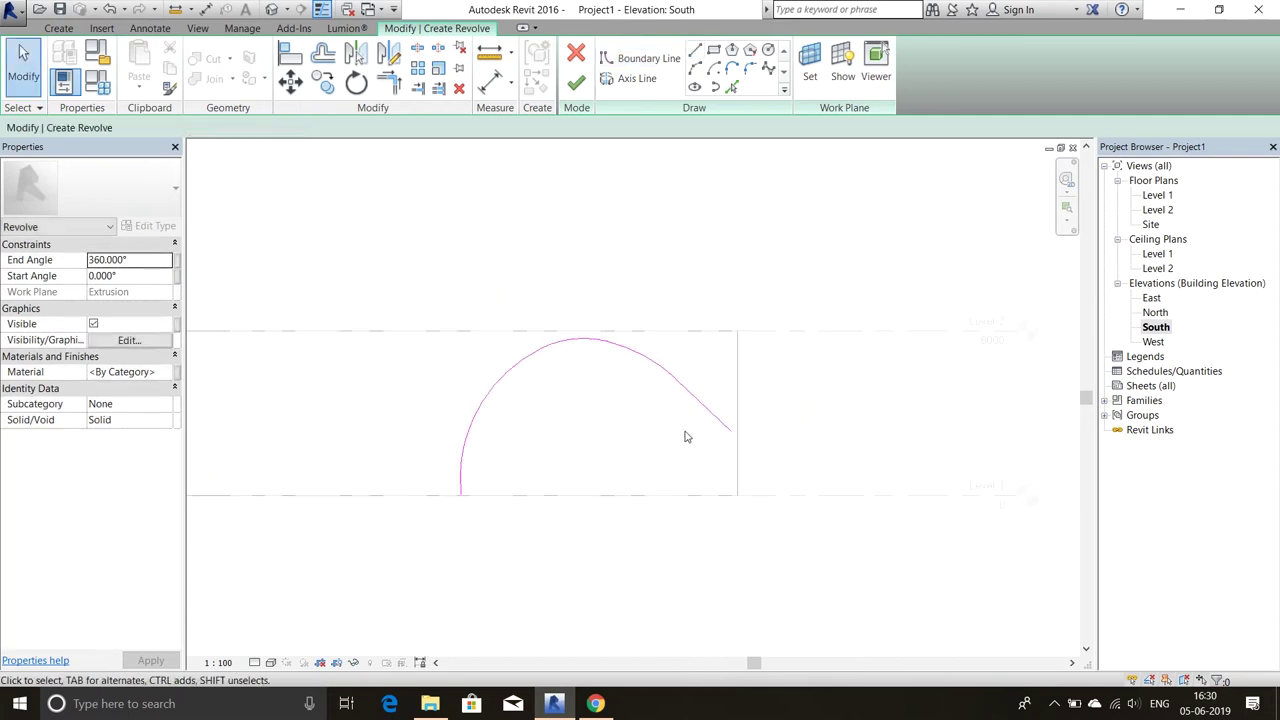
text(of1)
click(373, 452)
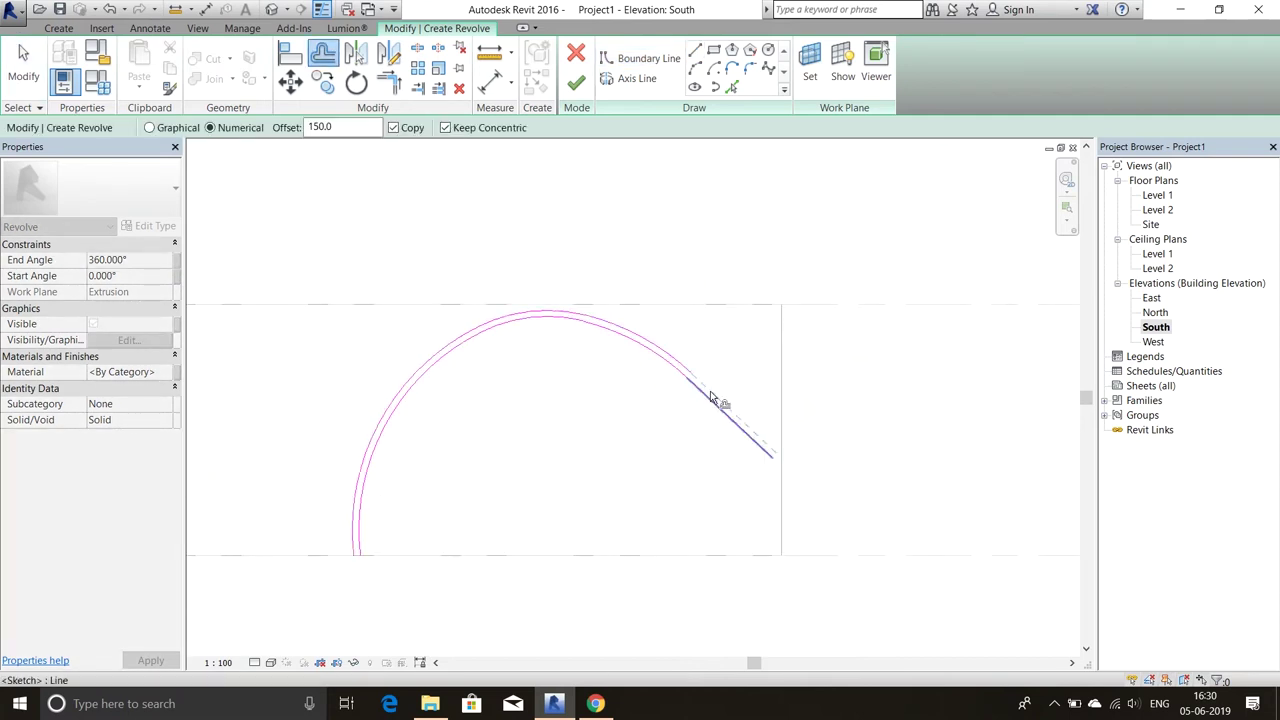
scroll(726, 391, up, 3)
Draw an inner chord line across the arch and offset a 75 copy of it.
key(l)
key(i)
scroll(826, 380, up, 2)
scroll(300, 480, up, 3)
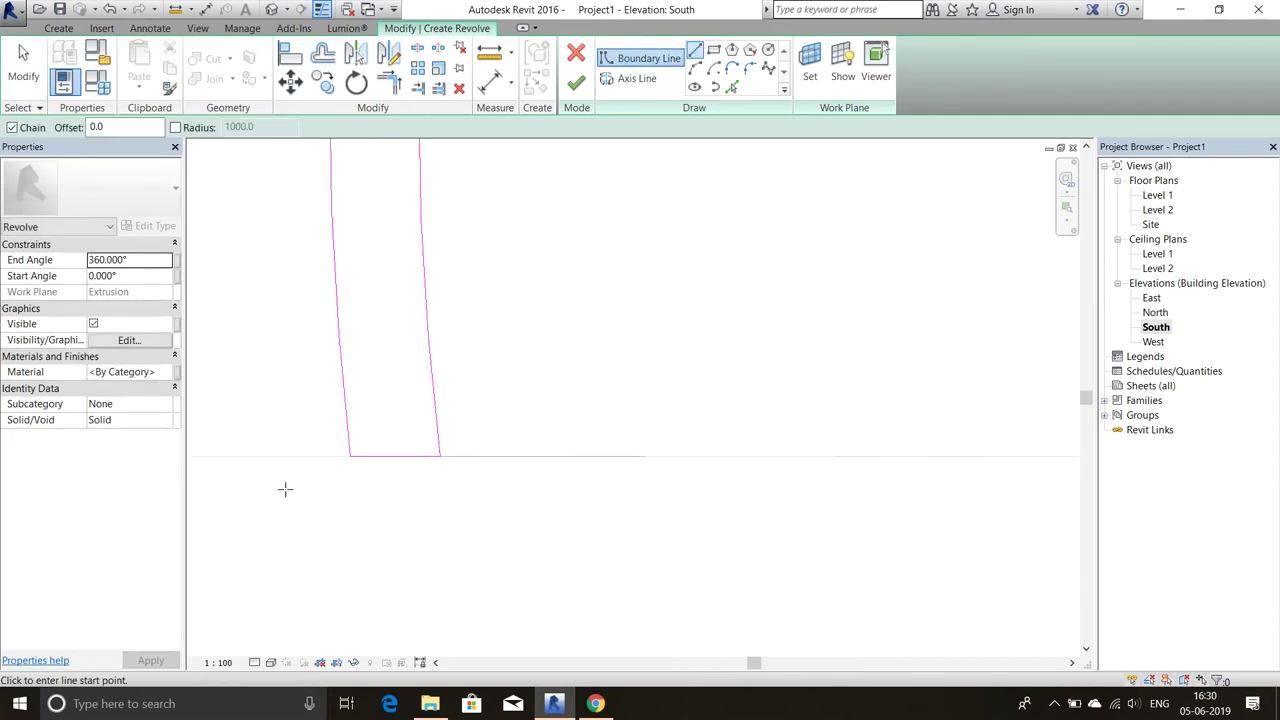
scroll(409, 277, down, 5)
scroll(409, 277, up, 1)
click(290, 360)
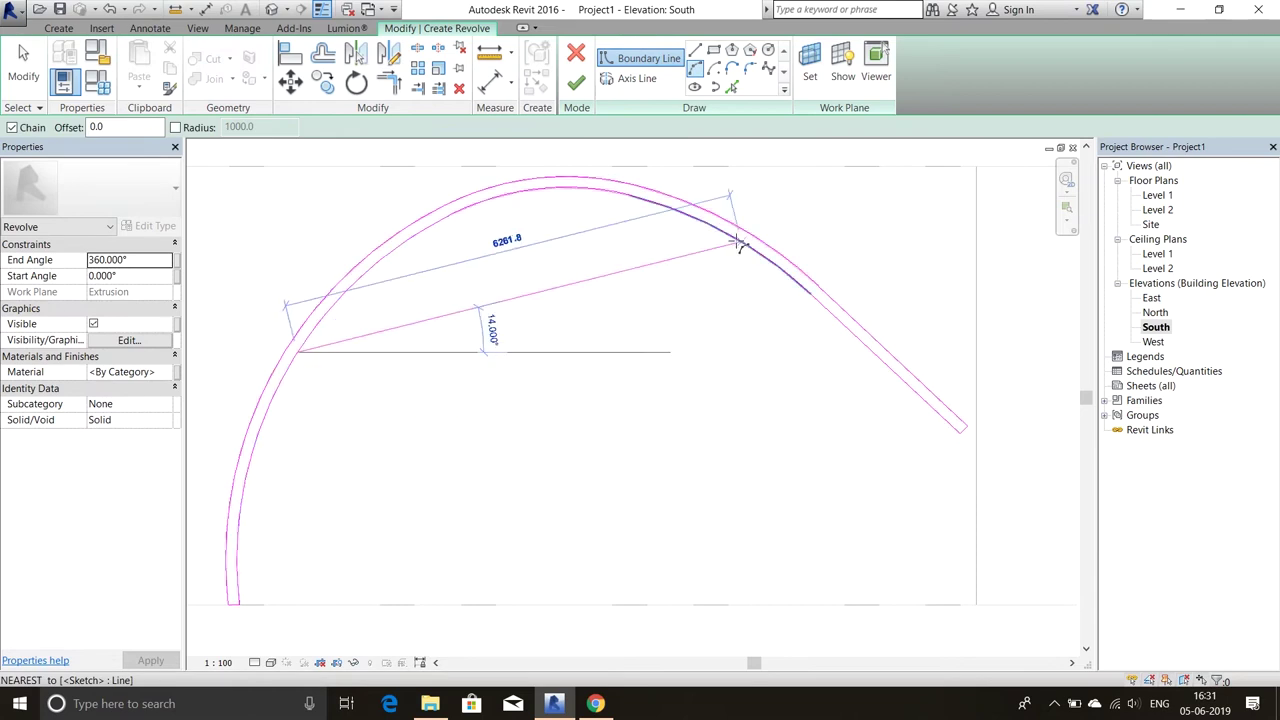
click(728, 243)
scroll(528, 323, up, 2)
key(o)
key(f)
scroll(540, 320, up, 2)
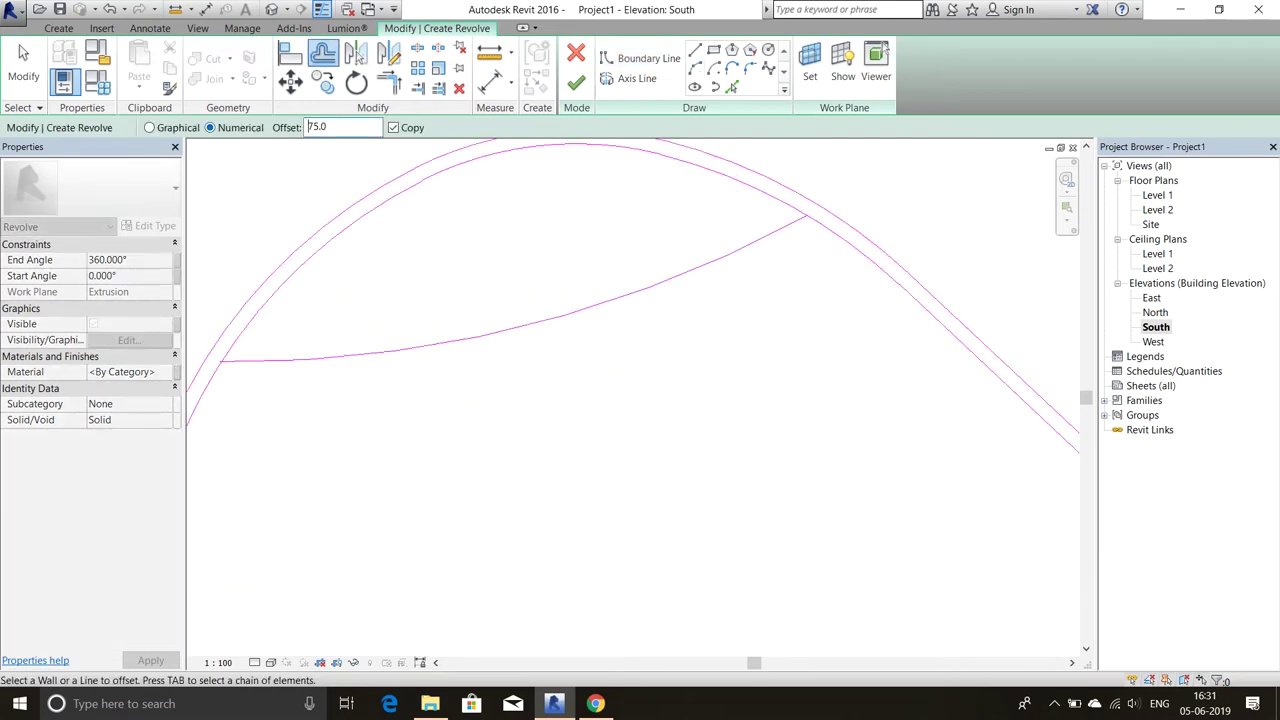
click(650, 255)
scroll(600, 368, up, 3)
Trim the chord line to the arch corner and begin the first rib line.
key(t)
key(r)
scroll(335, 497, up, 2)
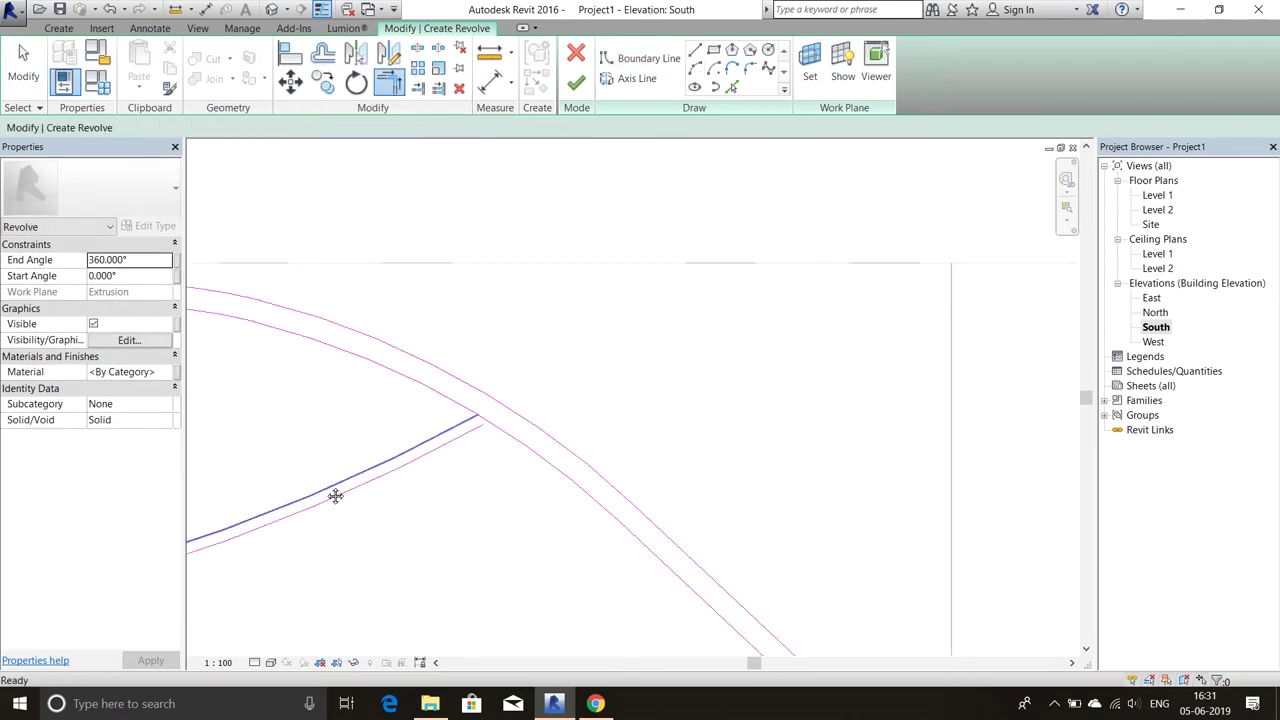
click(335, 497)
scroll(484, 435, up, 1)
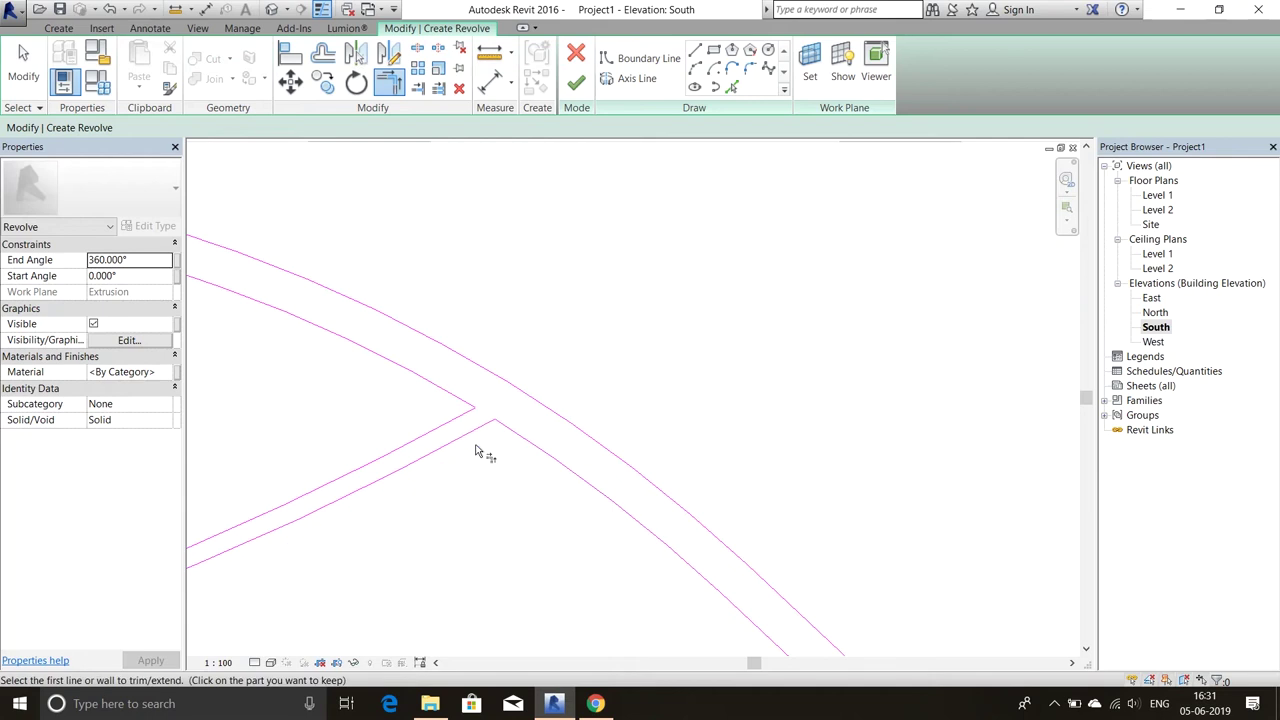
scroll(478, 452, down, 3)
key(l)
key(i)
click(445, 296)
scroll(475, 455, up, 1)
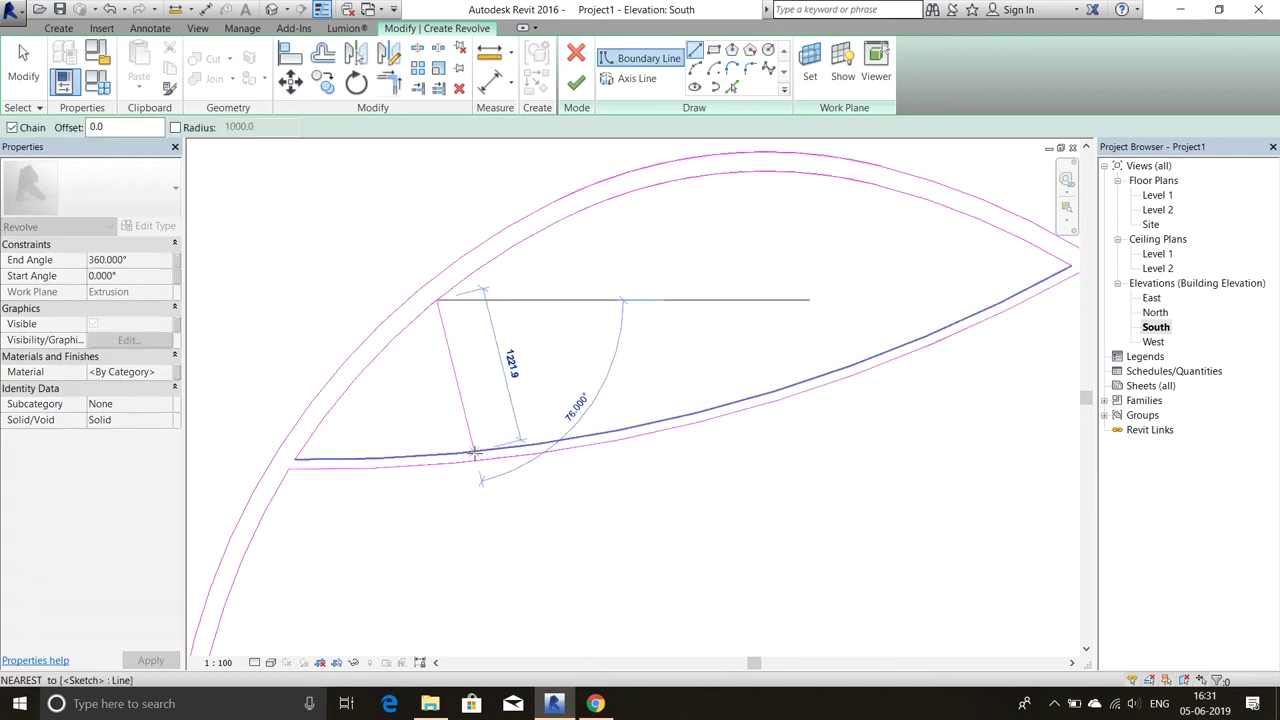
Finish the first rib and offset copies of it at 1200 and 75 to form doubled ribs.
click(475, 453)
key(Escape)
key(Escape)
scroll(470, 450, down, 2)
key(o)
key(f)
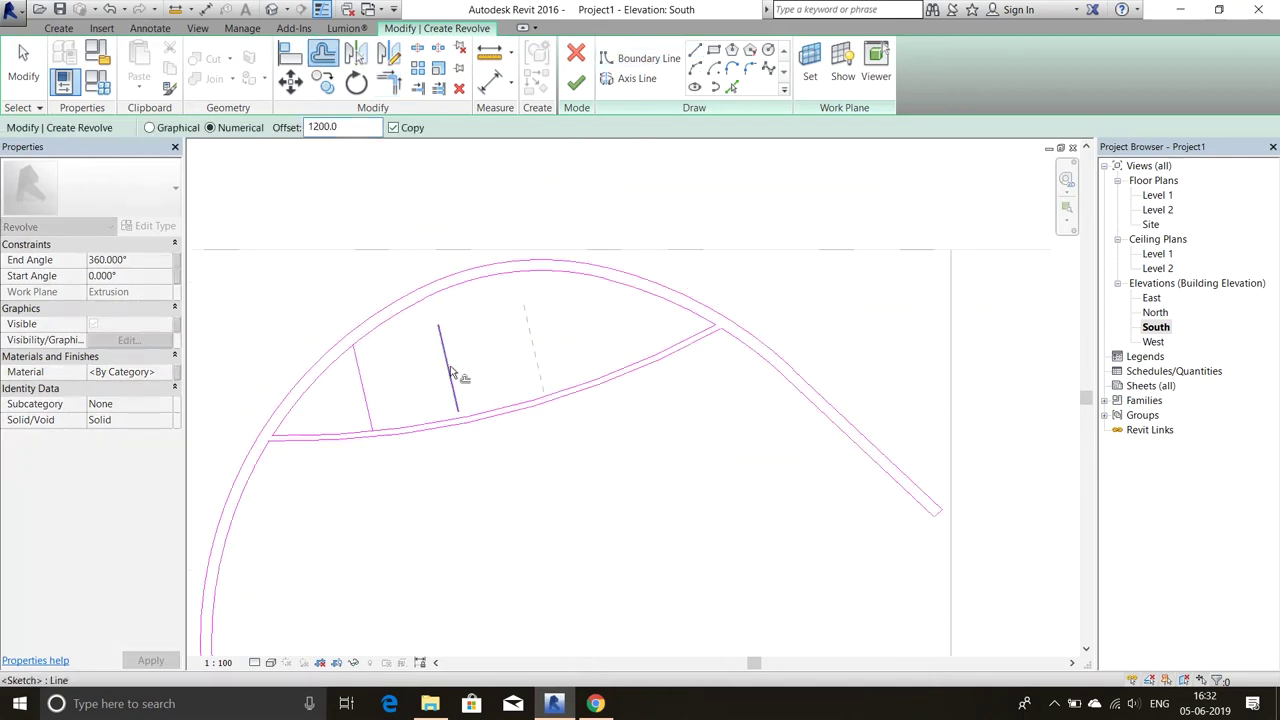
key(t)
key(r)
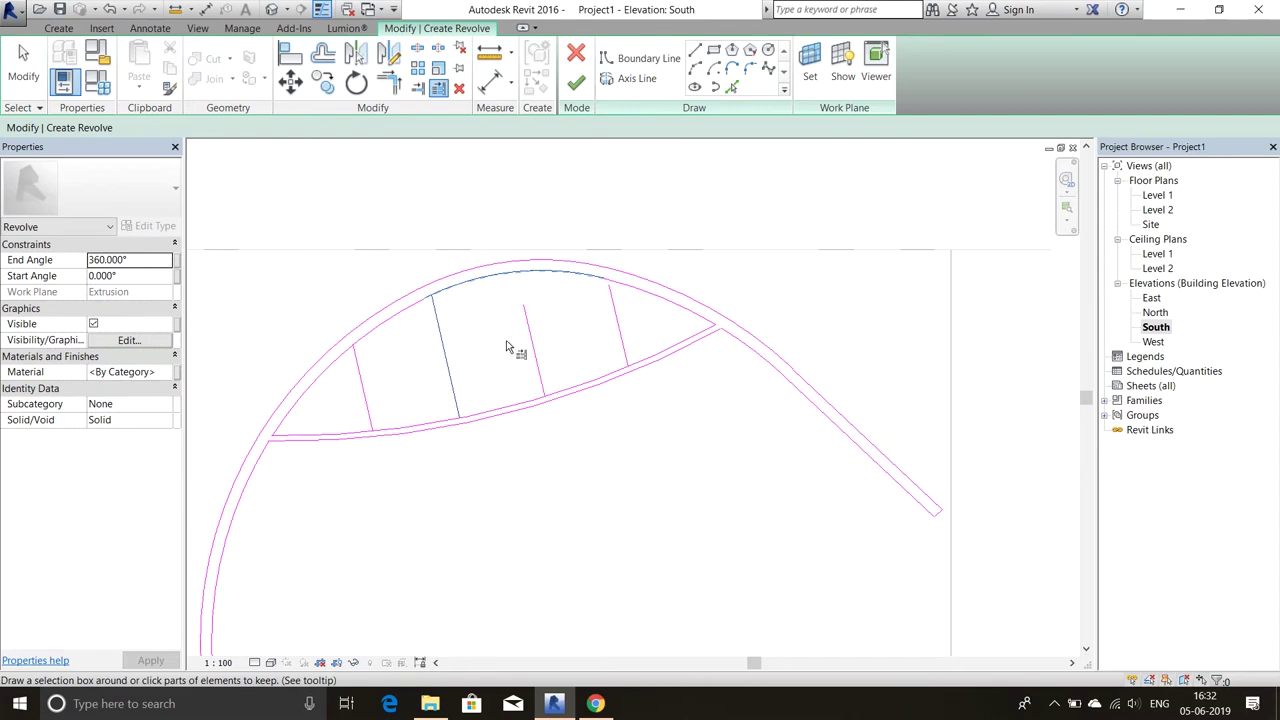
scroll(329, 443, up, 2)
key(Escape)
scroll(329, 443, up, 2)
key(o)
key(f)
scroll(420, 405, up, 2)
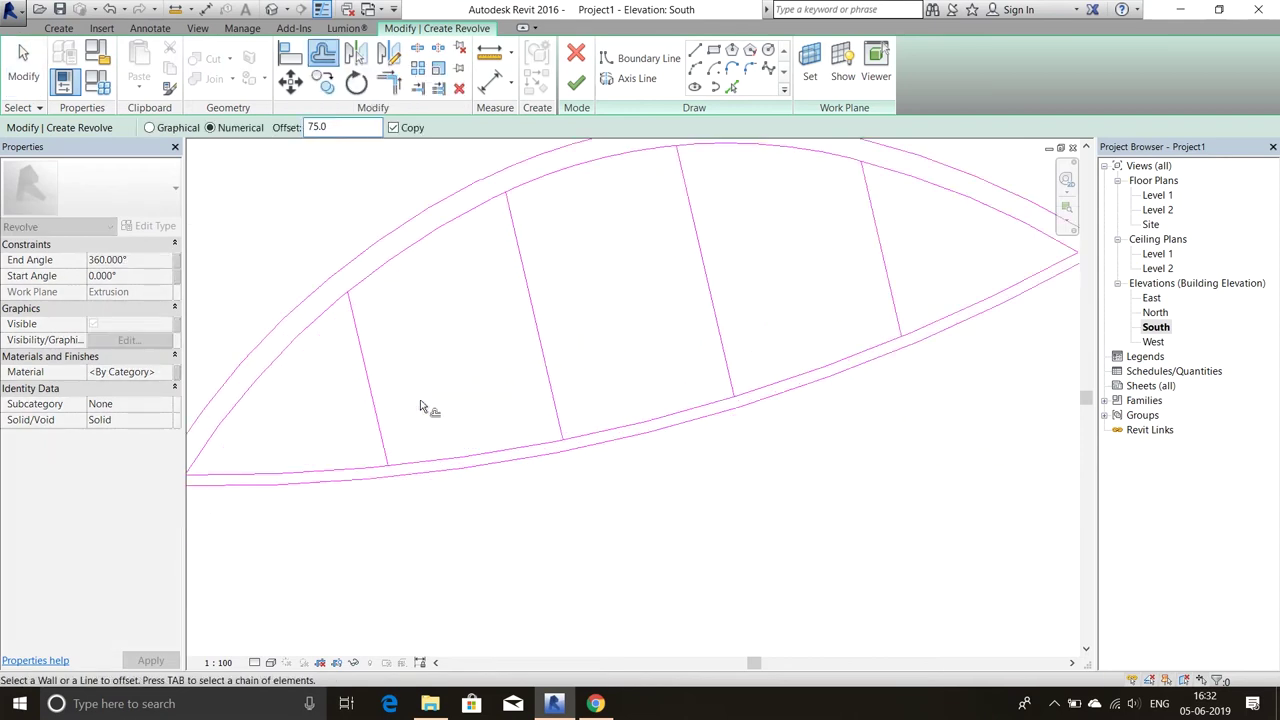
click(725, 340)
scroll(609, 563, down, 3)
Split the rib and arch lines at their junctions.
key(s)
key(l)
scroll(509, 506, up, 1)
scroll(623, 491, up, 2)
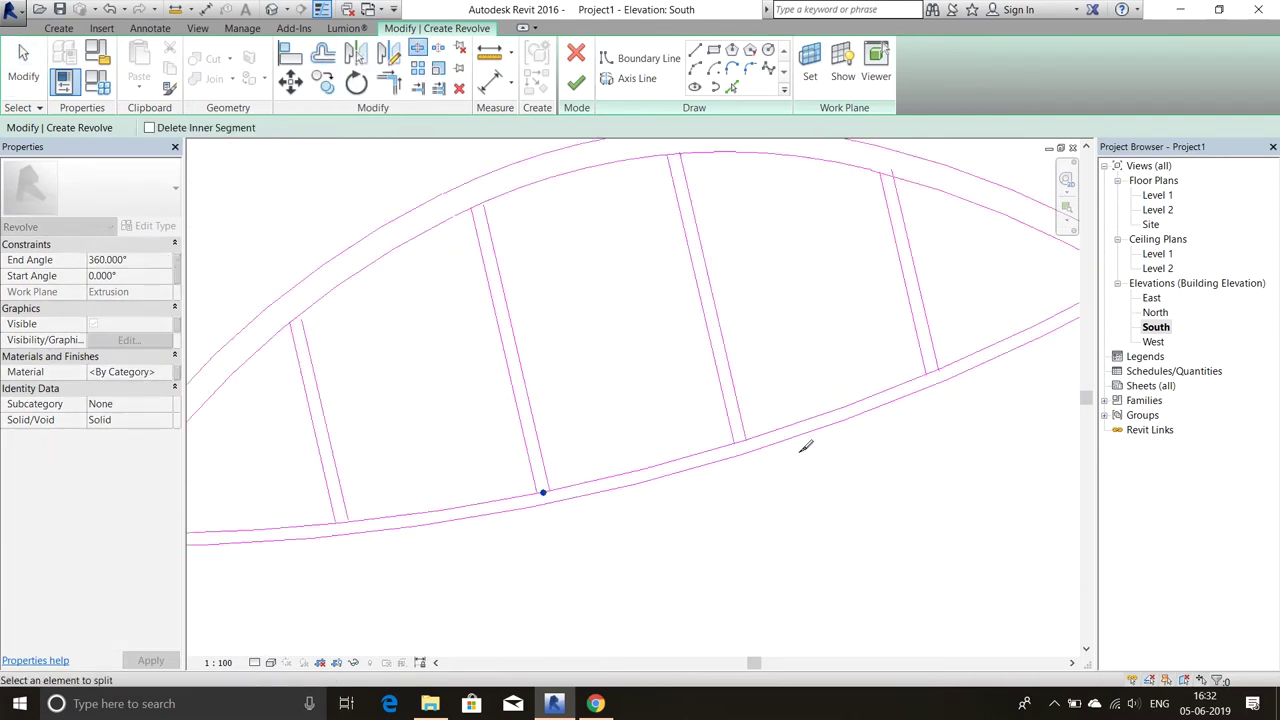
scroll(845, 450, up, 2)
scroll(845, 450, down, 3)
key(Escape)
scroll(748, 491, up, 3)
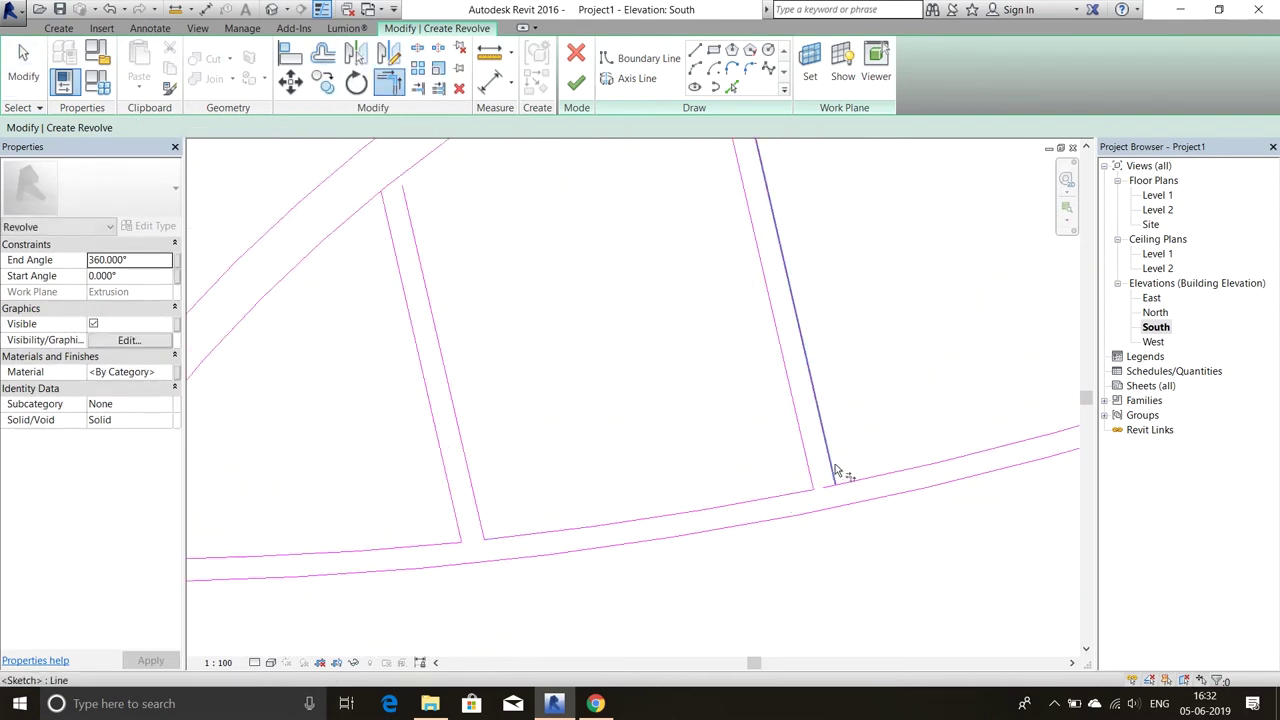
middle_drag(837, 471, 678, 430)
key(s)
key(l)
scroll(871, 380, down, 2)
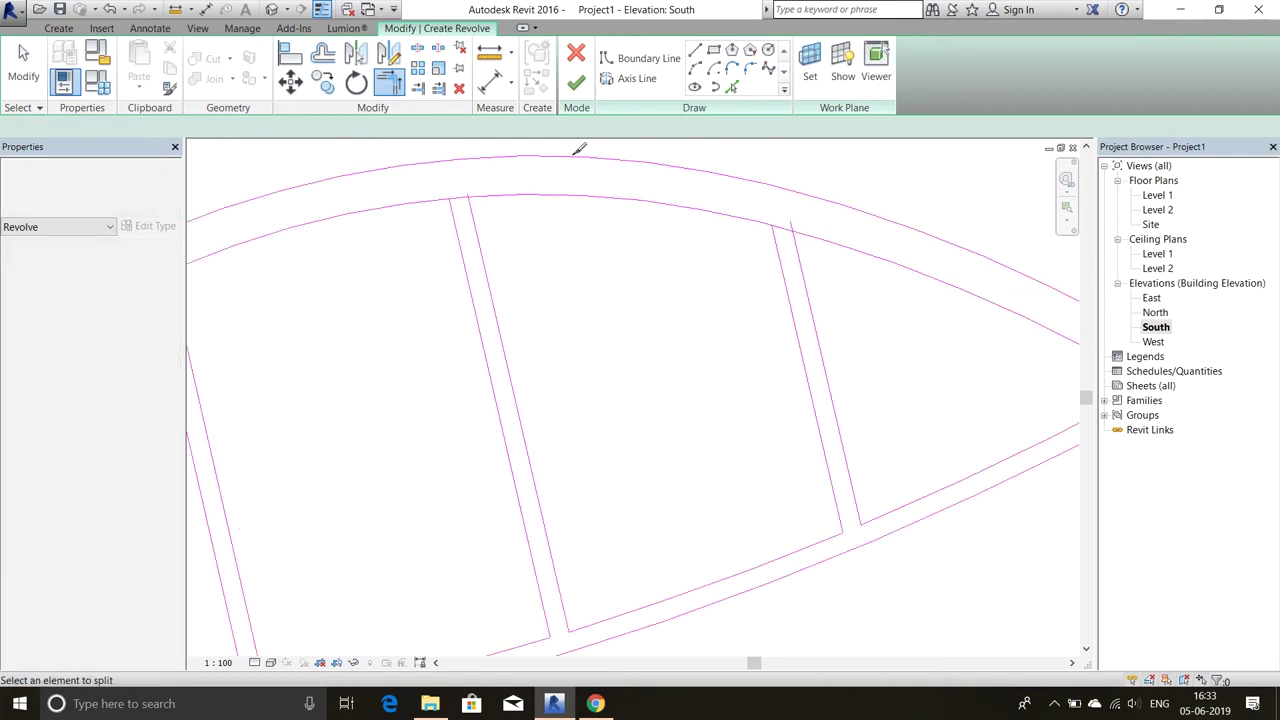
scroll(822, 275, up, 2)
scroll(822, 275, down, 2)
scroll(843, 251, up, 2)
Trim the ribs against the arch with Trim/Extend to Corner and dismiss the error.
key(Escape)
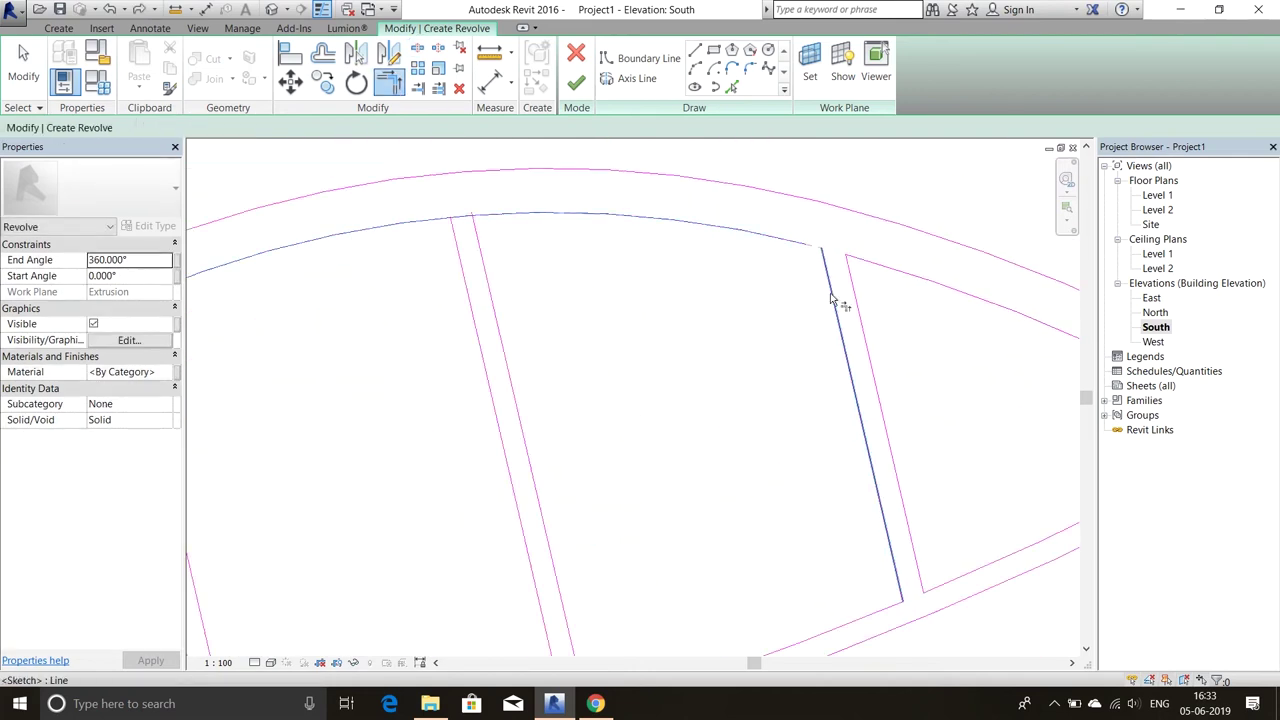
scroll(829, 271, down, 1)
click(390, 55)
scroll(474, 314, down, 1)
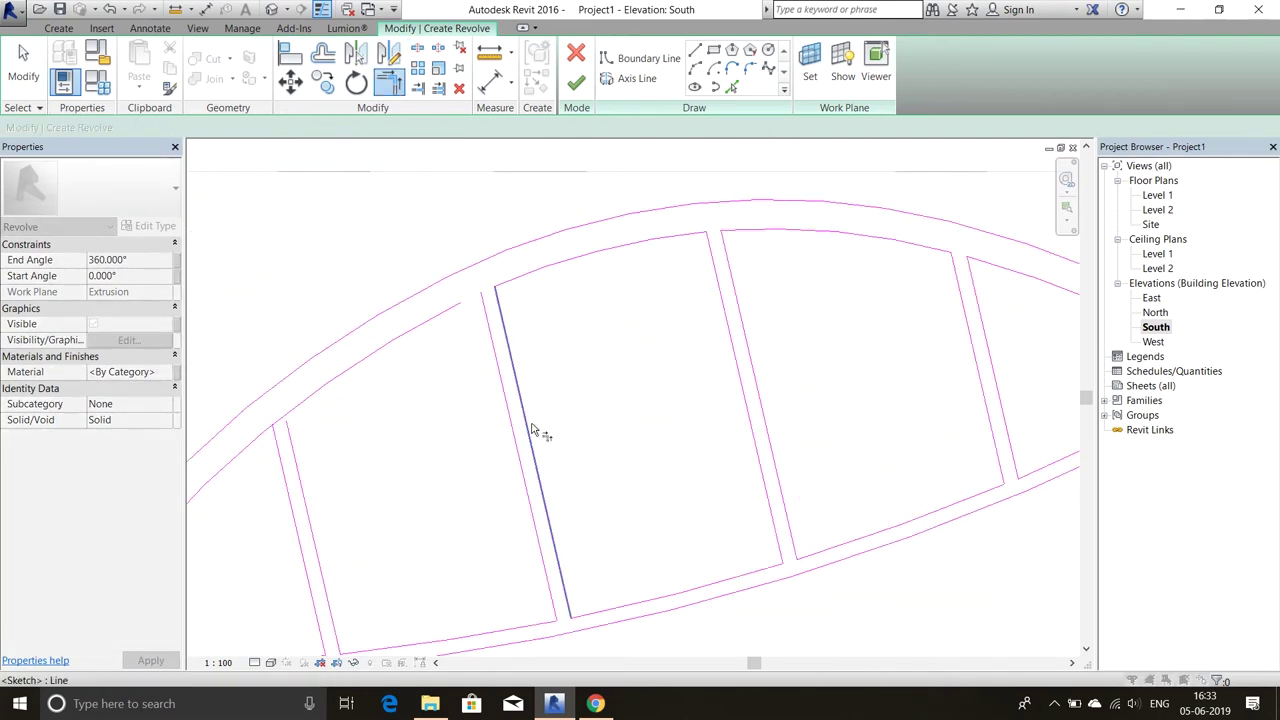
scroll(468, 357, up, 2)
click(494, 308)
key(Escape)
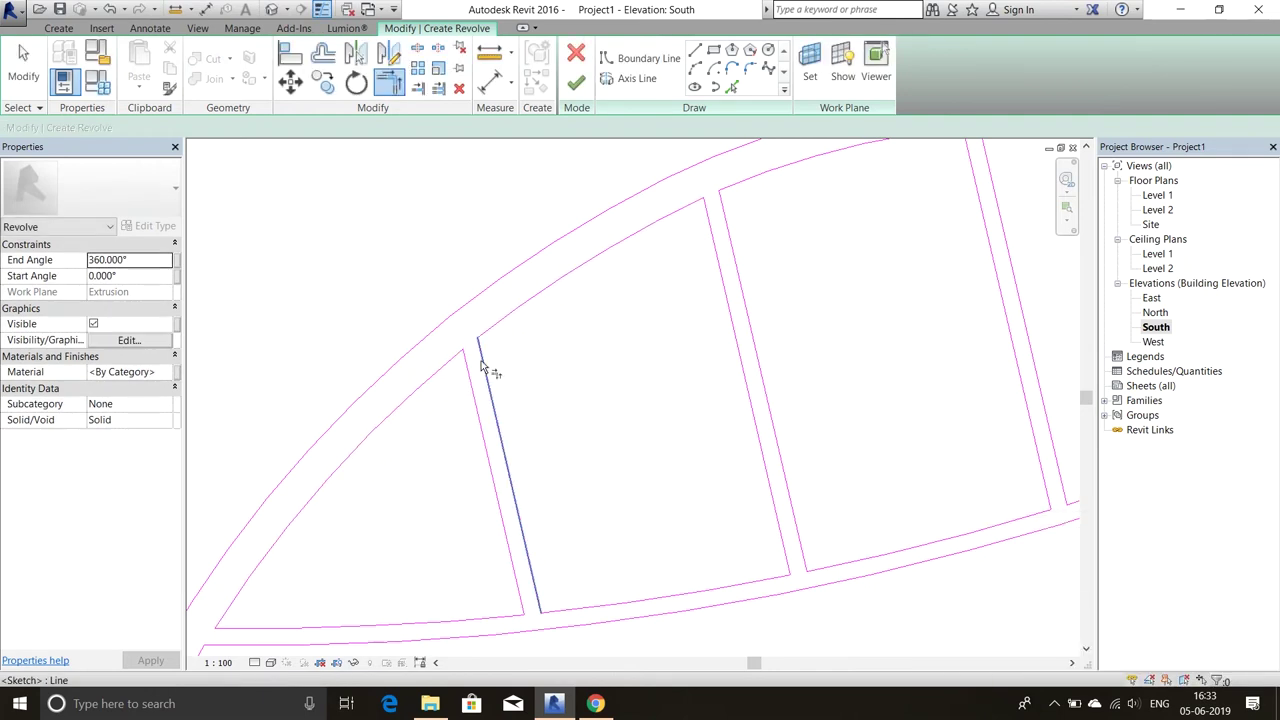
scroll(455, 450, down, 3)
scroll(594, 436, up, 2)
After the missing-axis error, close the revolve profile with a boundary line along the arch's base.
click(584, 243)
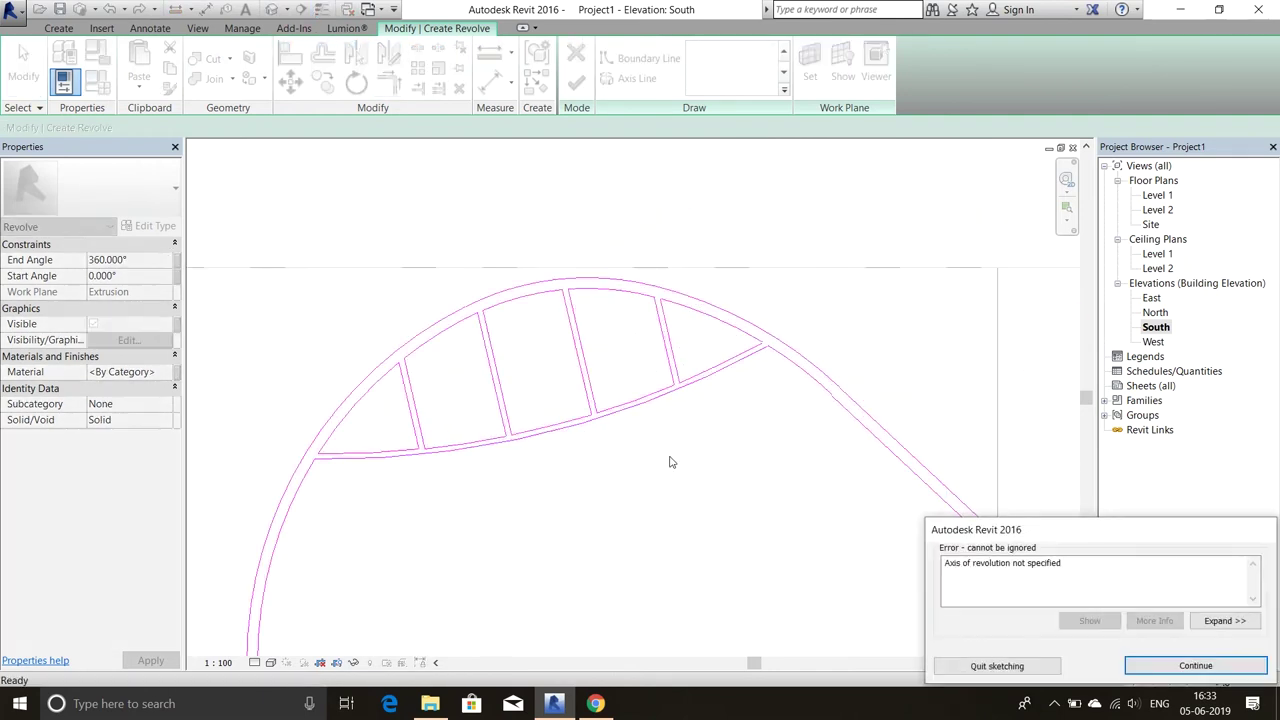
key(Escape)
scroll(294, 534, down, 2)
key(l)
key(i)
scroll(638, 475, up, 2)
scroll(638, 475, up, 1)
middle_drag(638, 475, 880, 504)
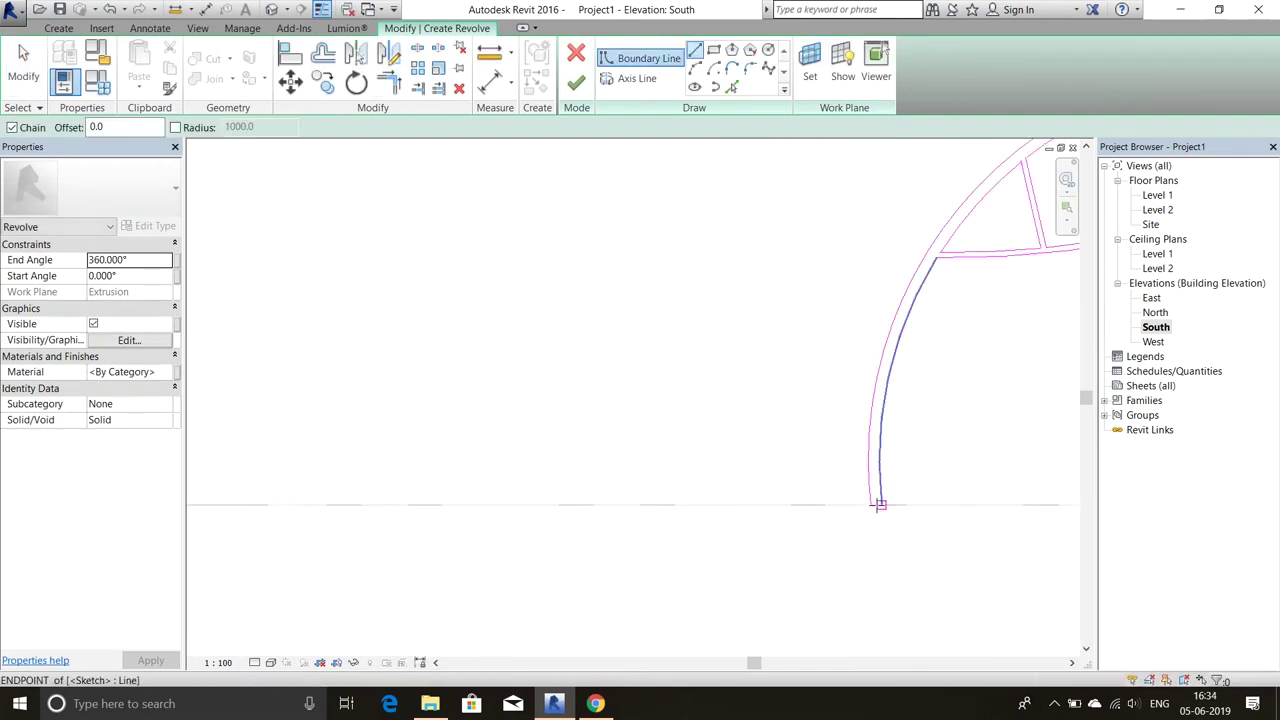
click(578, 504)
key(Escape)
key(Escape)
Draw a vertical axis of revolution and finish the revolve into a solid.
click(636, 78)
scroll(686, 508, down, 2)
click(689, 554)
click(690, 238)
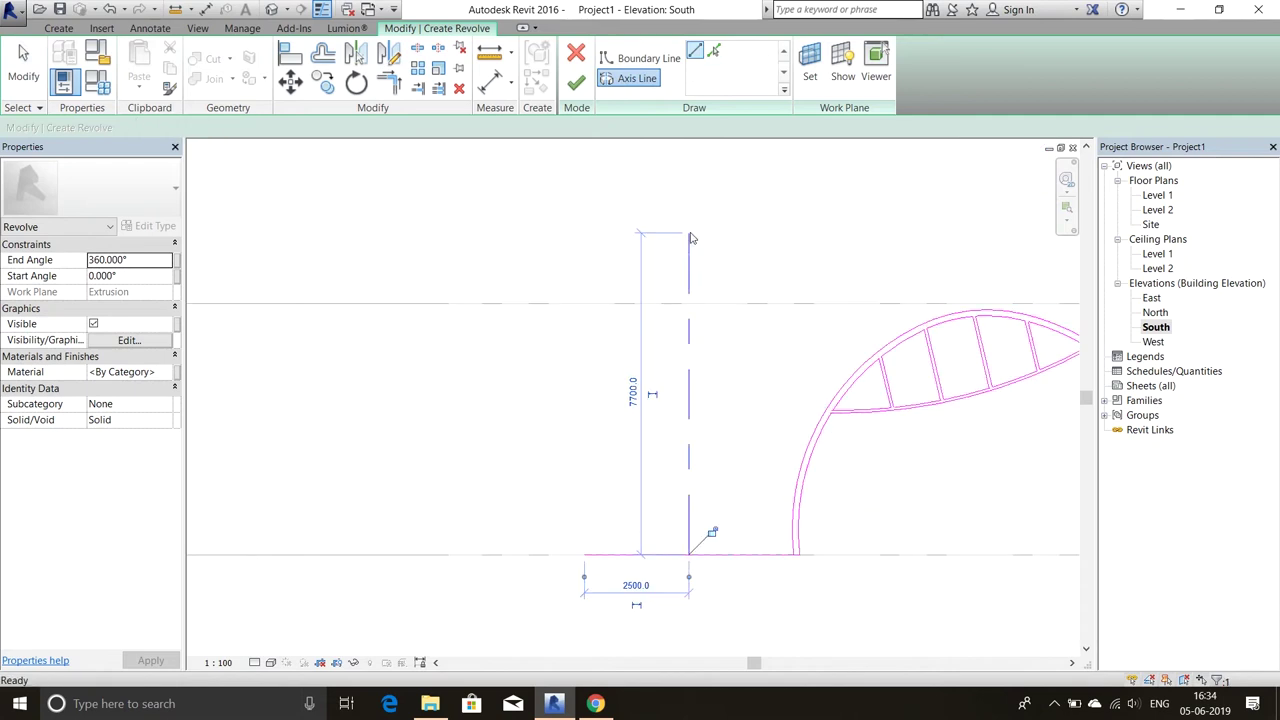
click(576, 83)
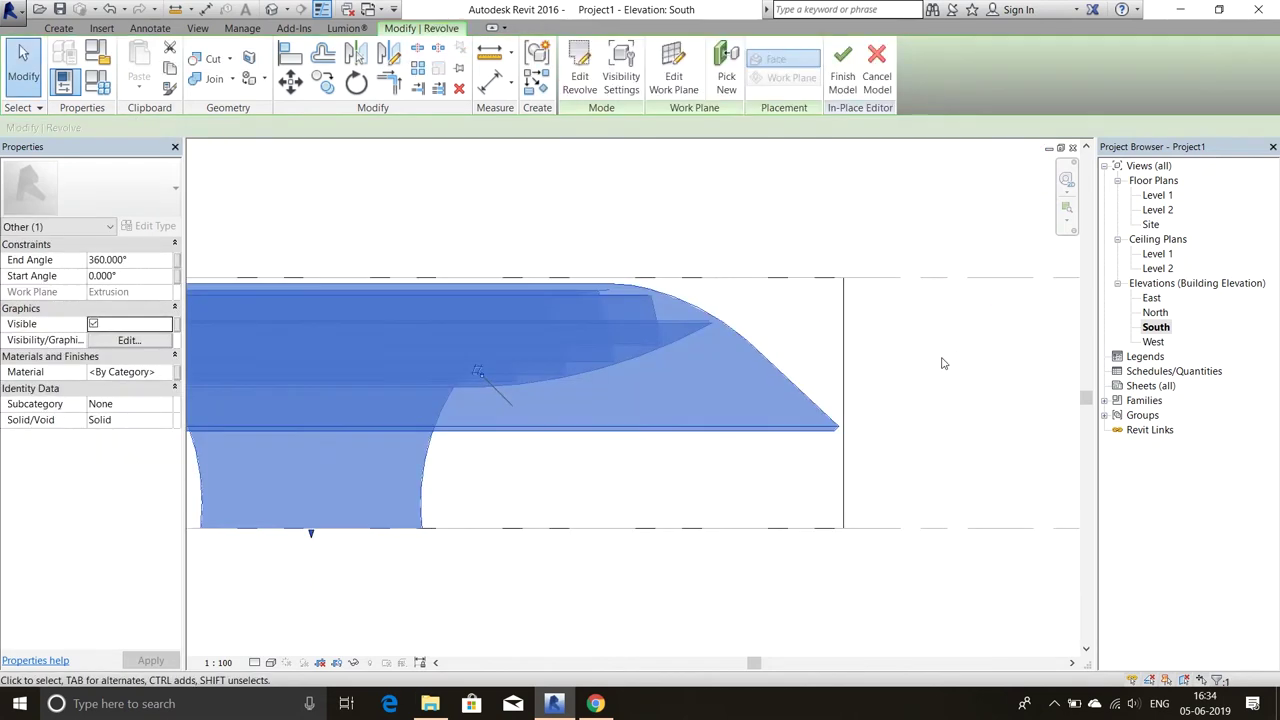
Move the small circle to the centre of the Level 1 plan and finish the in-place model.
click(941, 363)
key(ctrl+Tab)
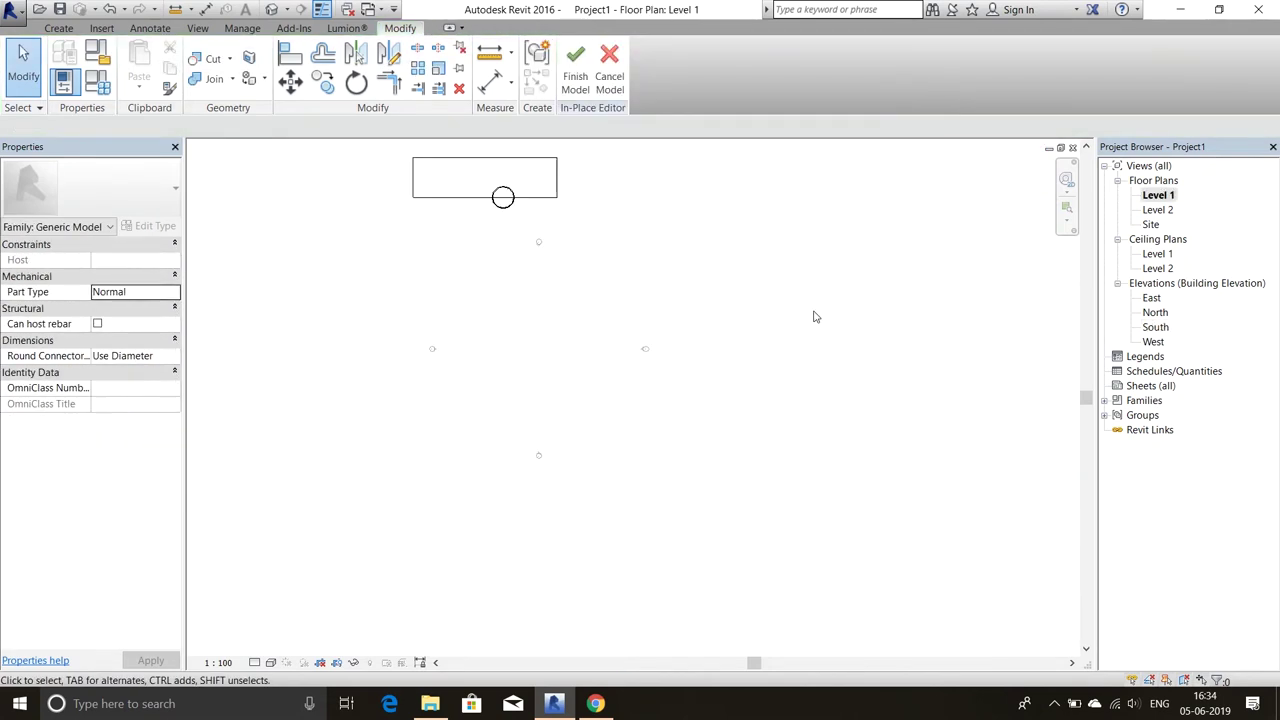
scroll(815, 317, up, 2)
click(600, 271)
drag(569, 229, 617, 507)
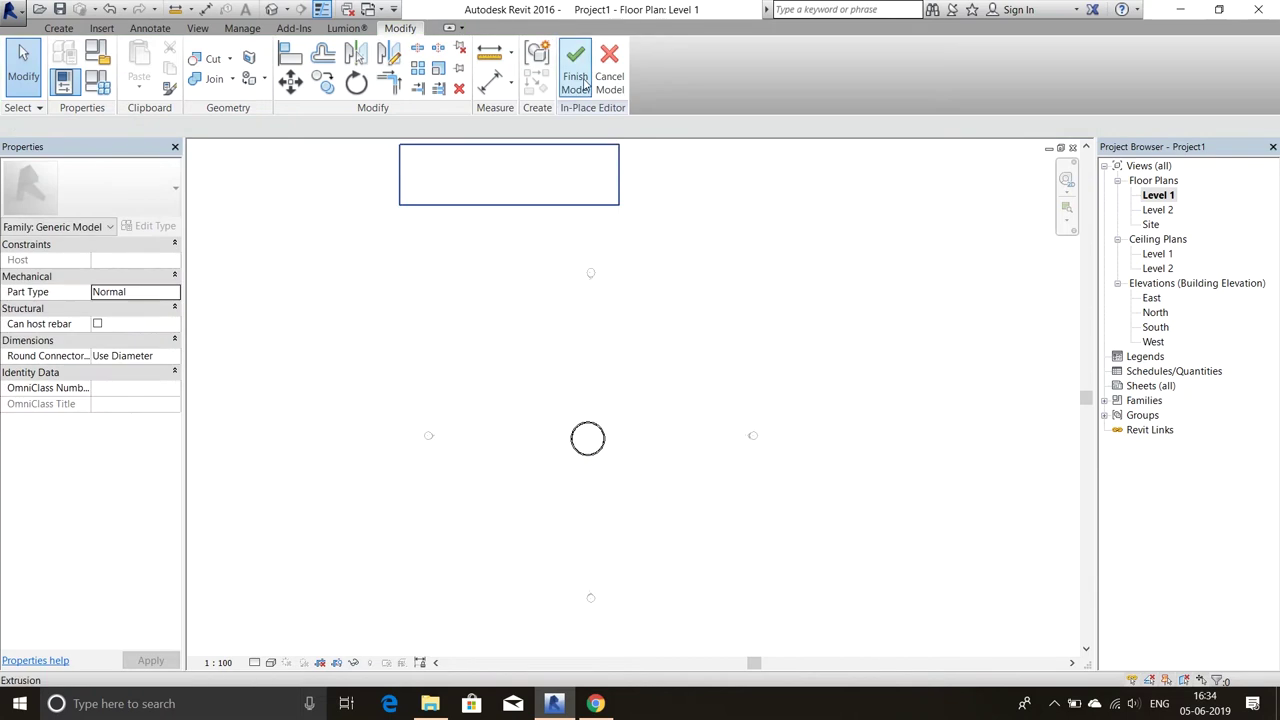
click(585, 85)
Reopen the canopy for in-place editing, then cancel the model without keeping changes.
key(ctrl+Tab)
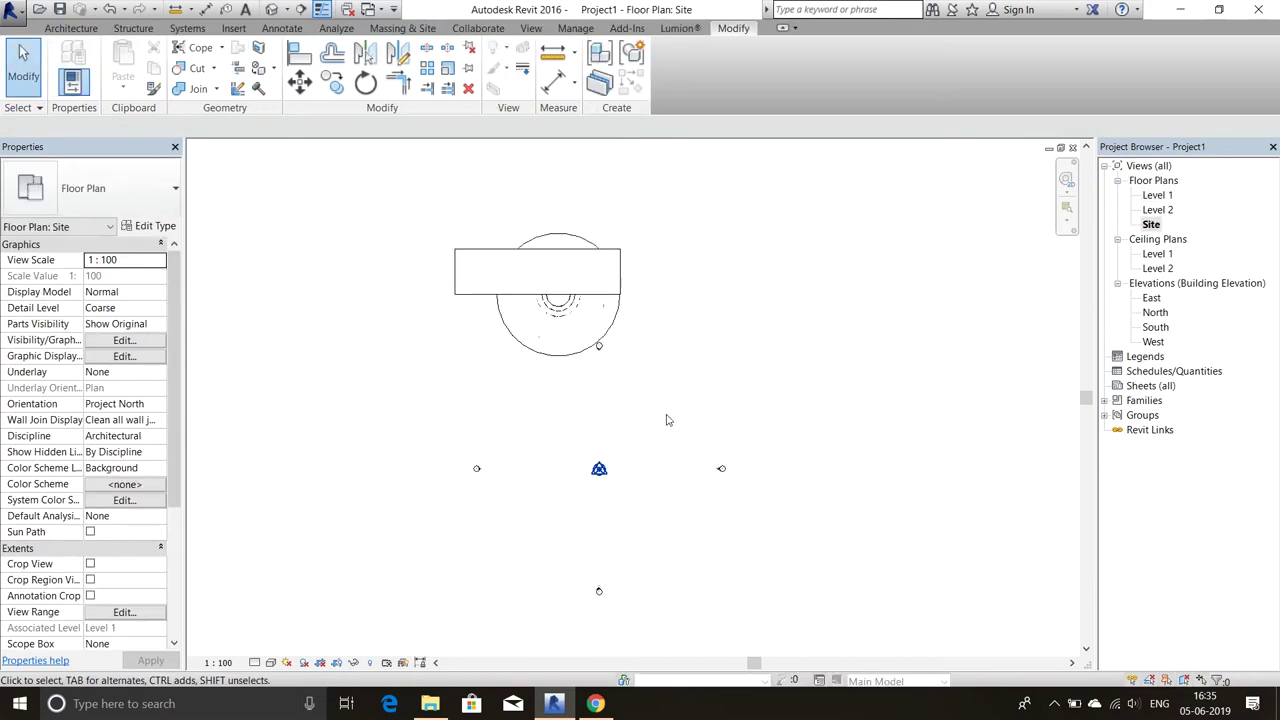
scroll(686, 523, up, 3)
click(700, 480)
click(675, 70)
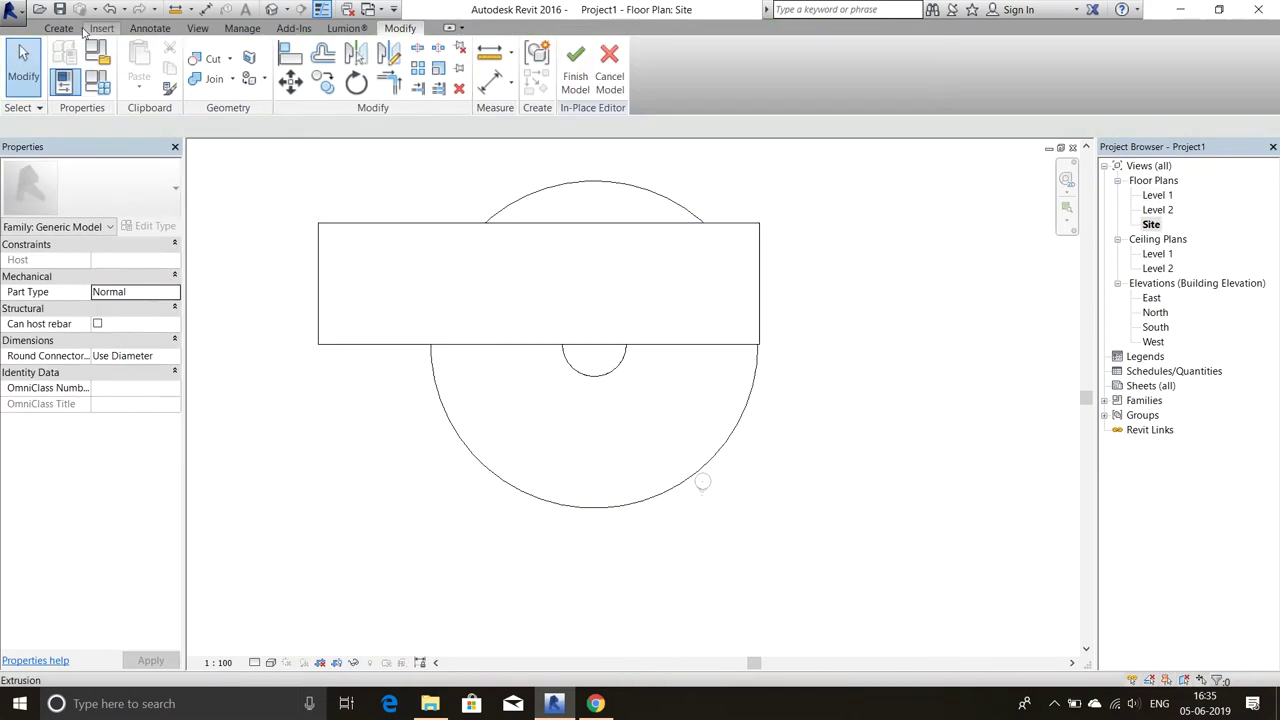
click(603, 72)
Draw a section line across the plan and open Section 1 framed on the arches.
click(300, 337)
click(820, 337)
scroll(820, 350, up, 3)
scroll(420, 410, up, 2)
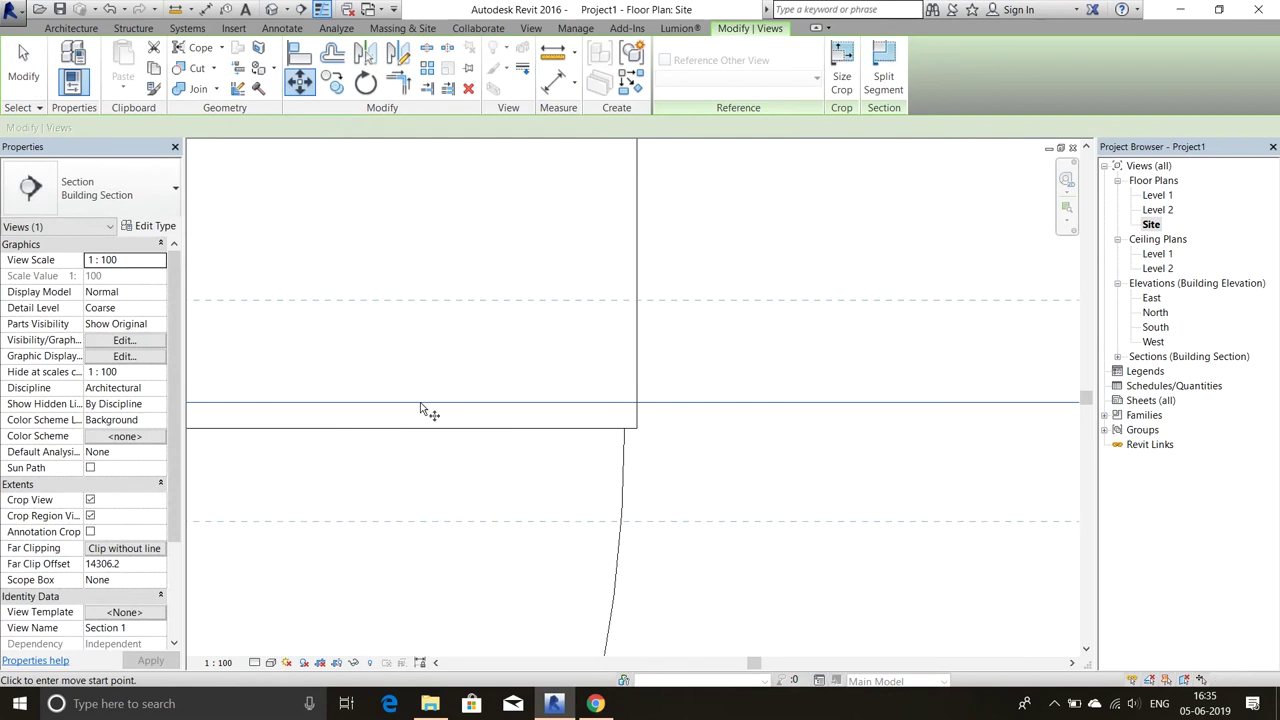
scroll(446, 443, down, 5)
double_click(800, 323)
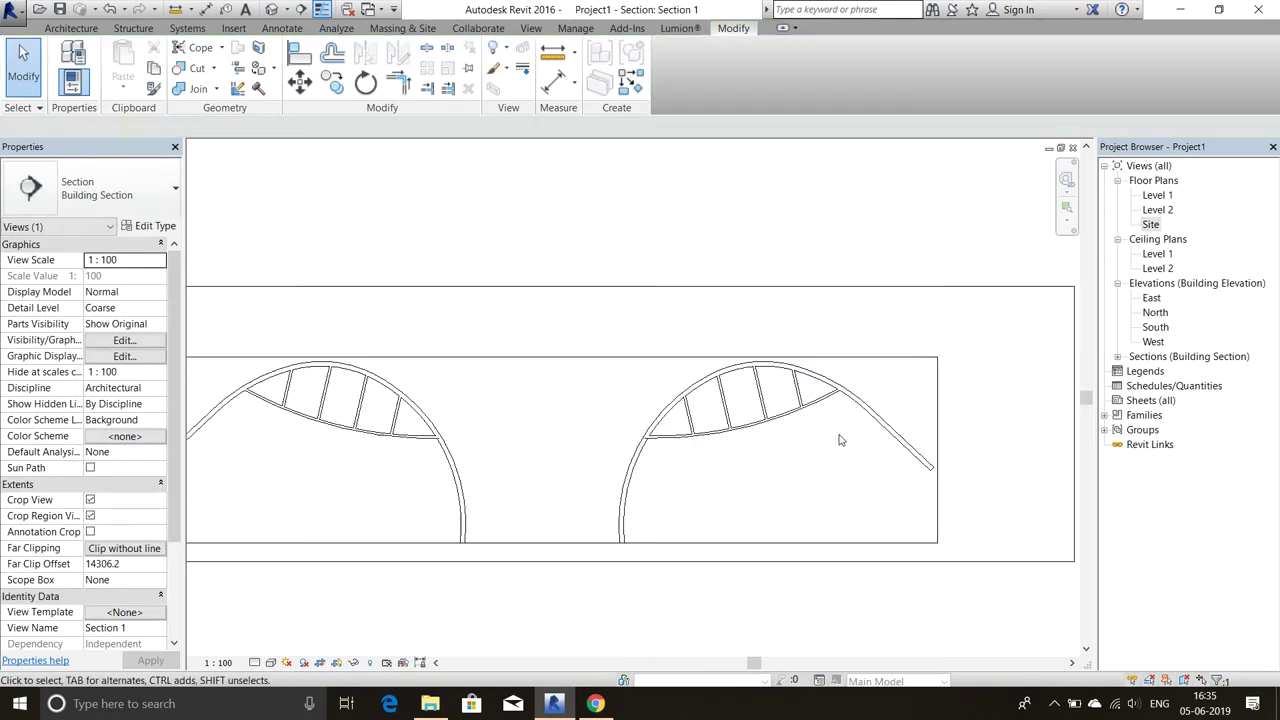
middle_drag(840, 440, 557, 457)
scroll(259, 422, up, 2)
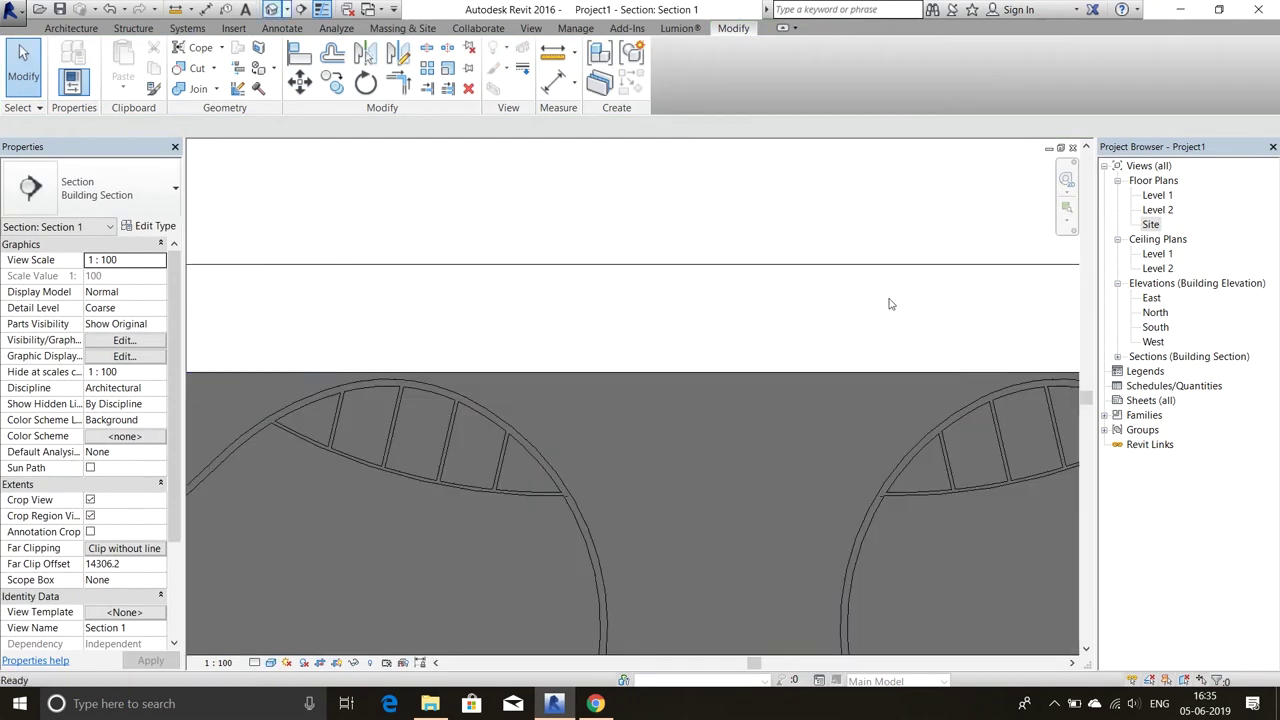
Inspect the canopy in the default 3D view with shaded display from several angles.
click(271, 9)
shift+middle_drag(600, 400, 700, 350)
click(270, 662)
click(300, 594)
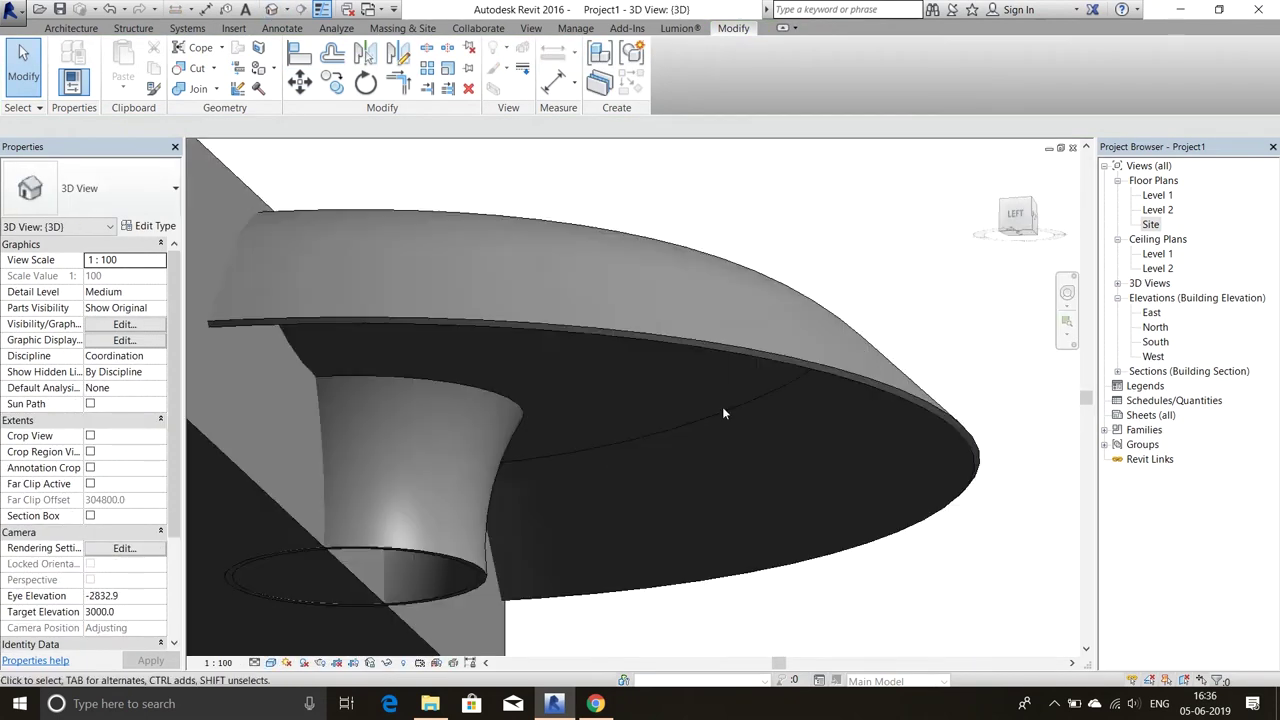
shift+middle_drag(724, 413, 380, 437)
On the Level 1 plan, enter in-place editing on the canopy and select its revolve.
double_click(1157, 195)
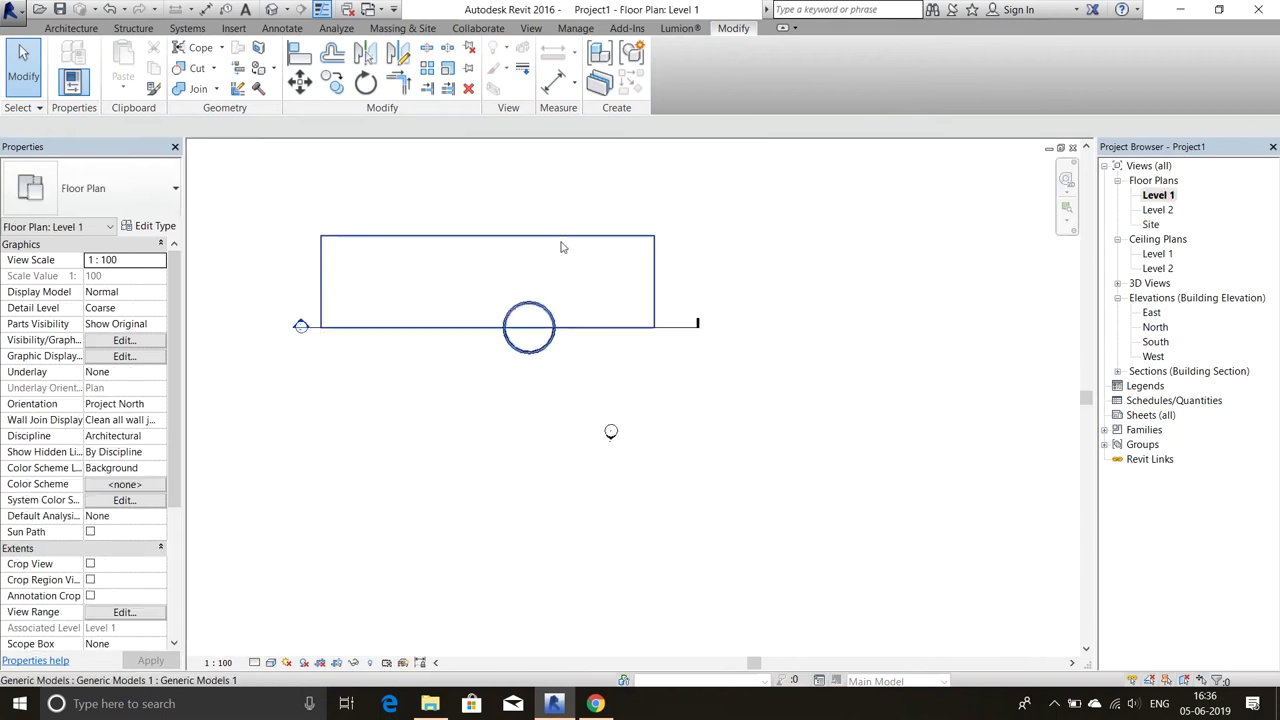
click(561, 247)
double_click(557, 243)
right_click(557, 243)
key(Escape)
scroll(472, 357, up, 2)
click(472, 357)
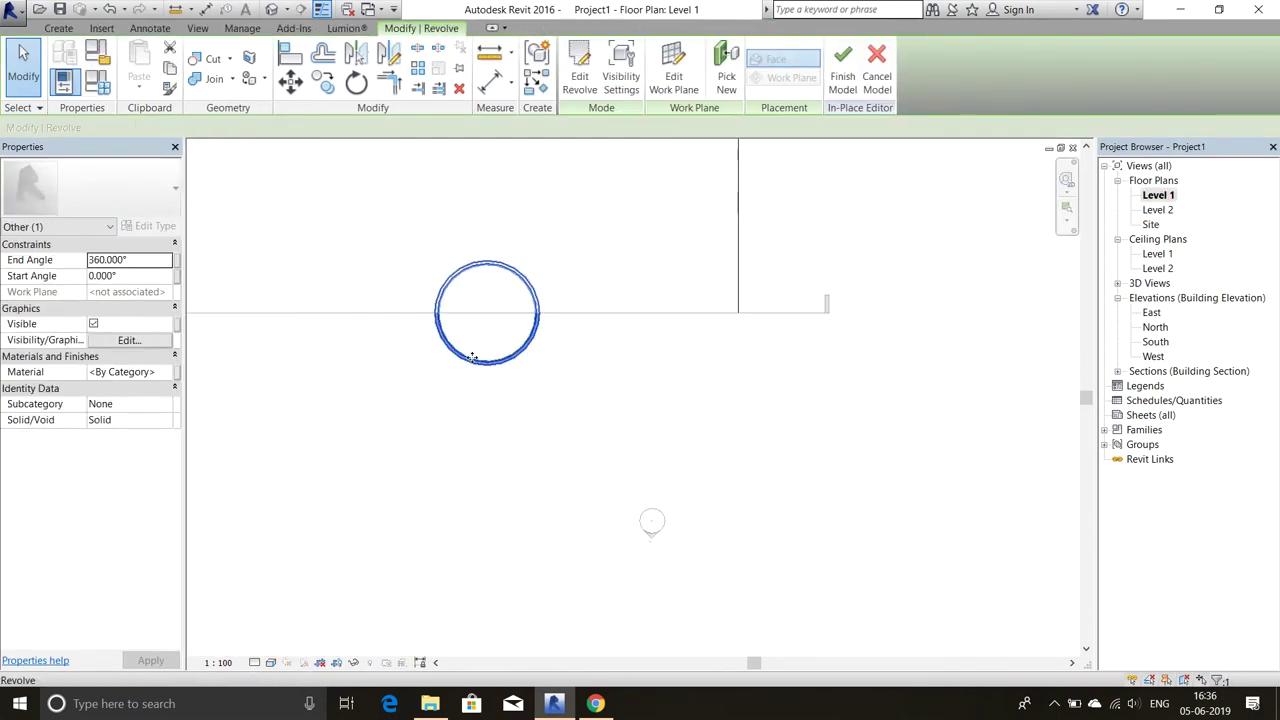
scroll(571, 300, down, 3)
Open Section 1 in hidden-line display and show the form-creation tools.
double_click(307, 310)
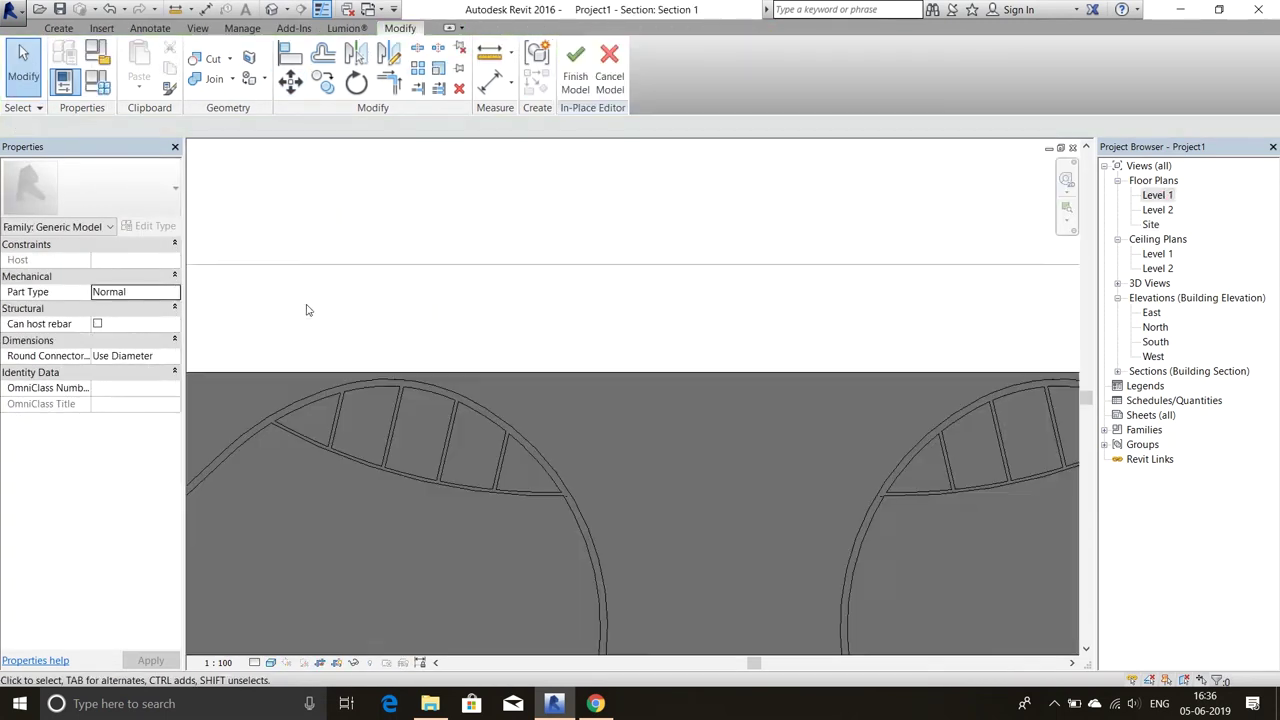
click(270, 662)
click(335, 580)
click(58, 28)
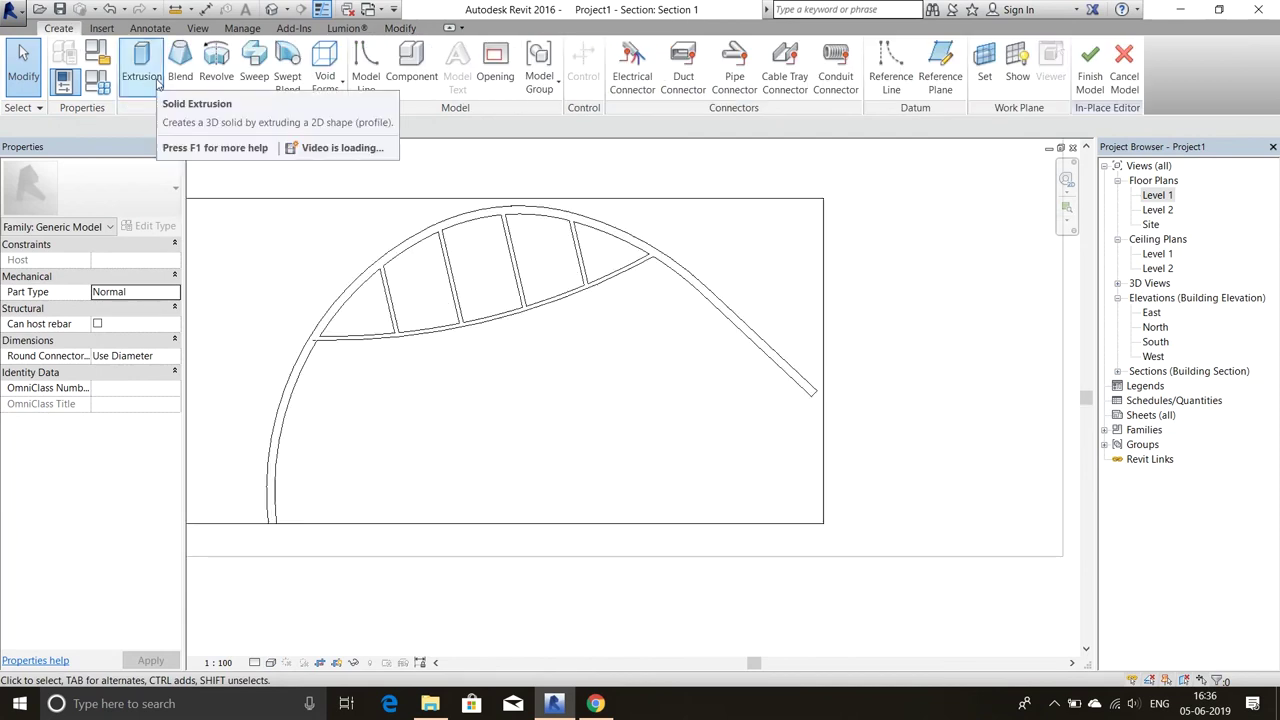
scroll(760, 330, down, 3)
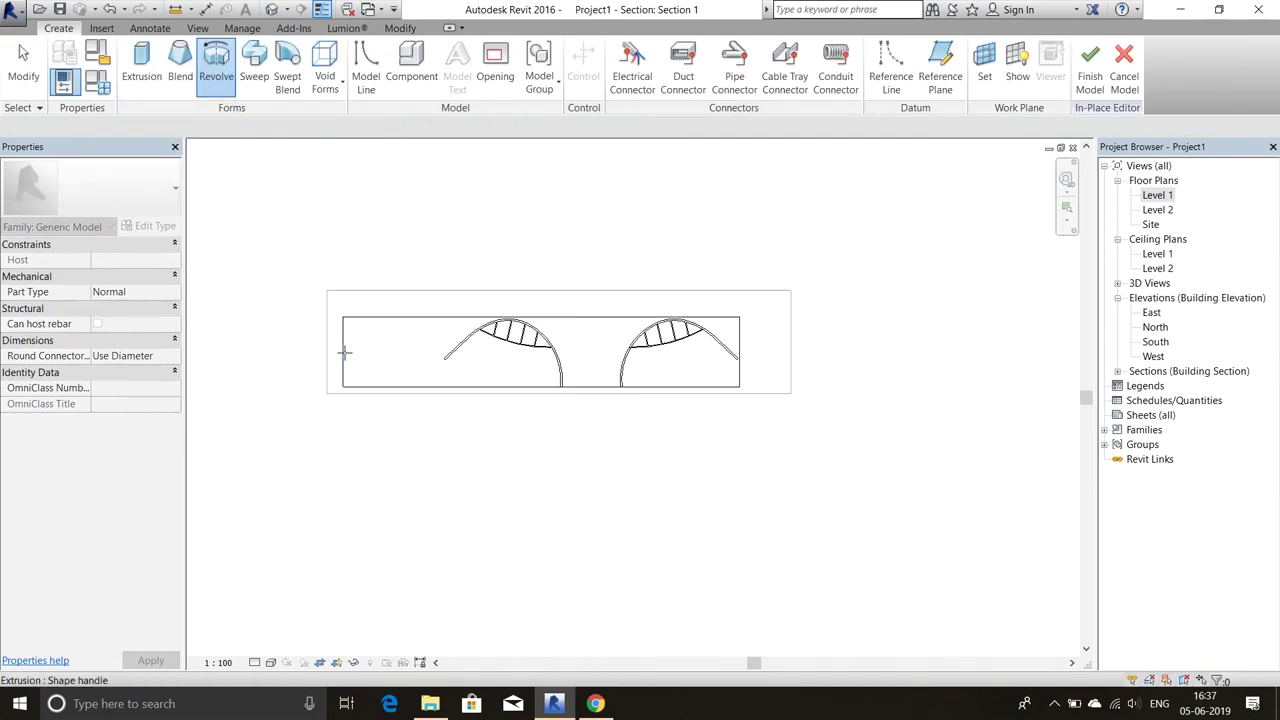
Start a new revolve from the South elevation, then return to Section 1.
double_click(1155, 341)
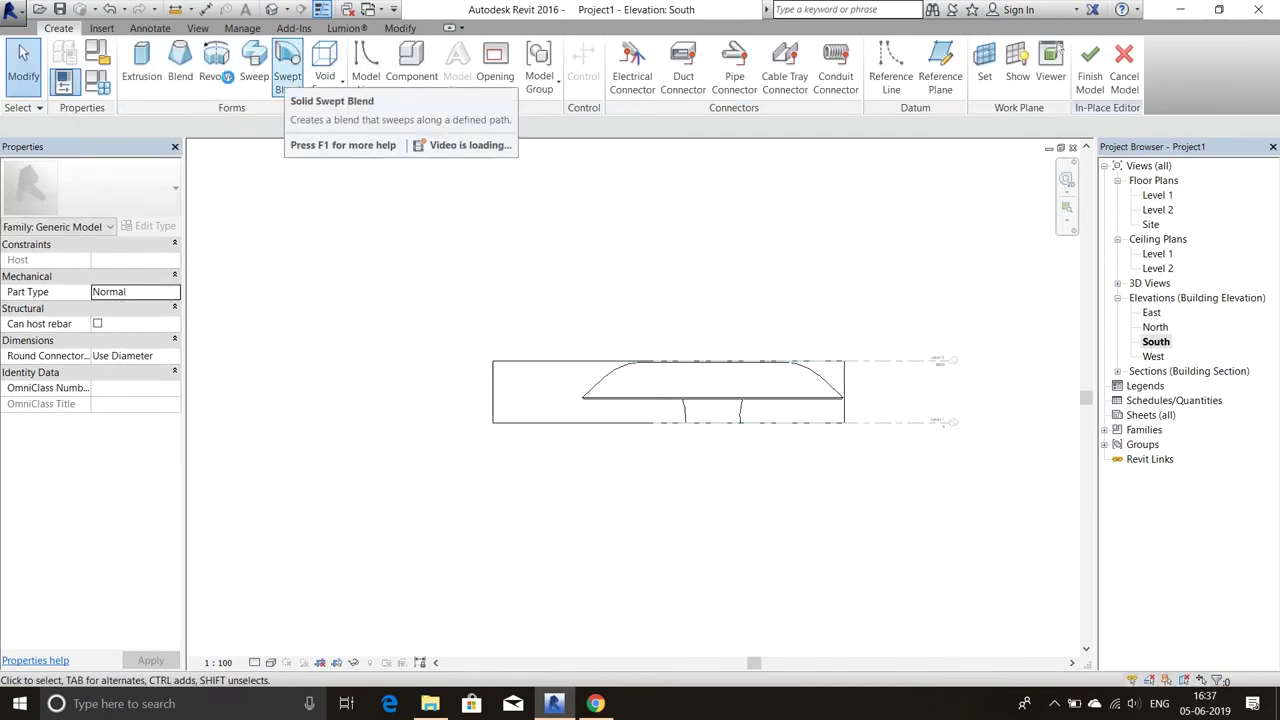
click(228, 77)
scroll(686, 497, up, 3)
key(ctrl+Tab)
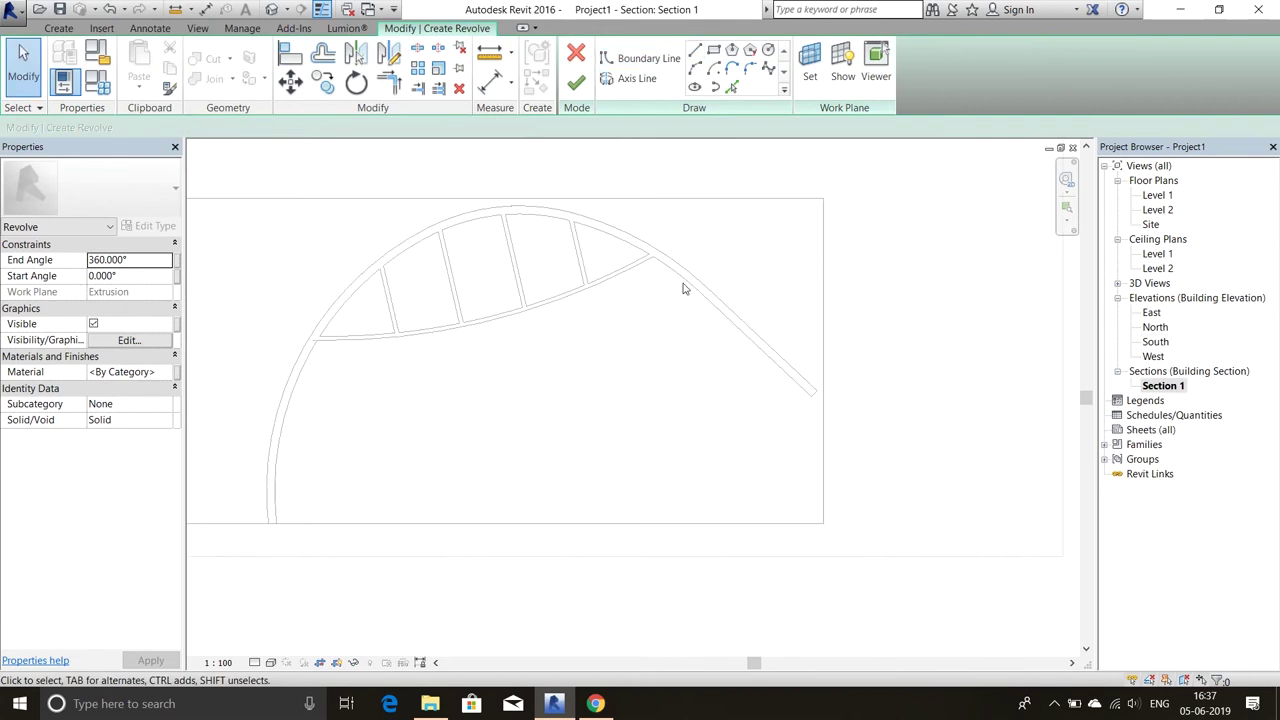
scroll(684, 289, up, 3)
Sketch two 75-radius boundary circles near the arch.
click(631, 300)
key(Return)
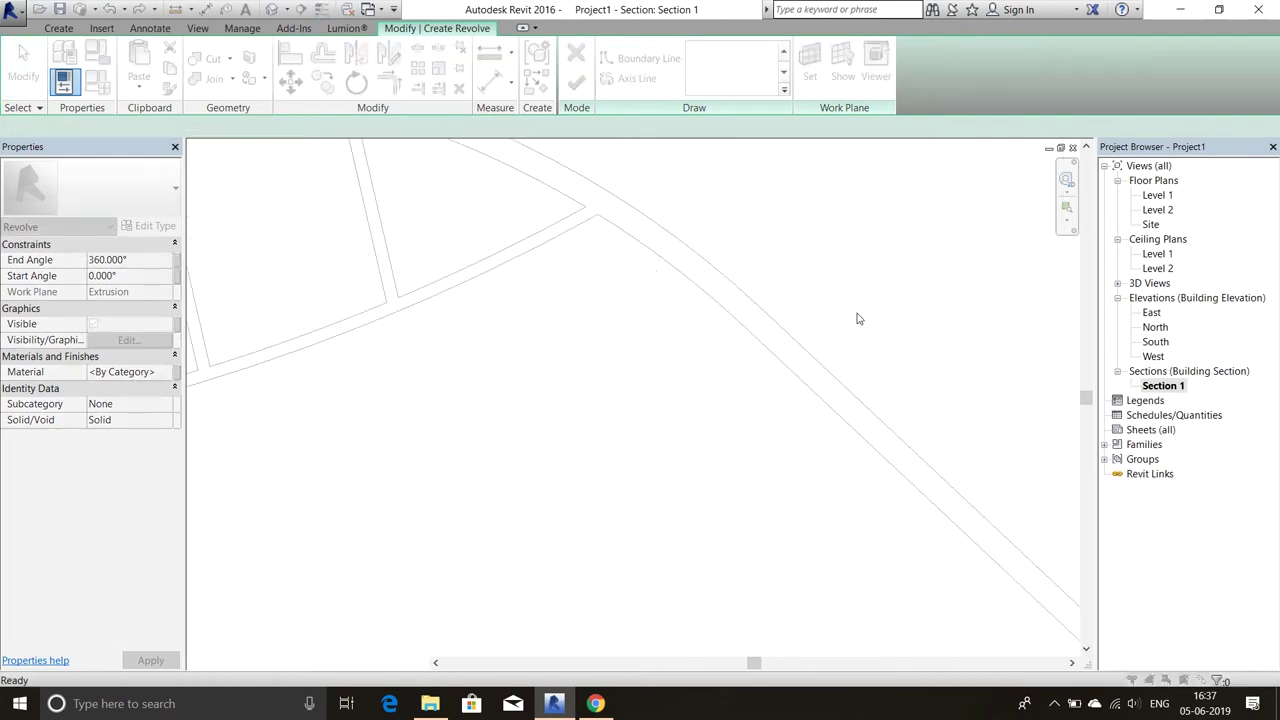
click(609, 366)
scroll(620, 378, up, 2)
text(7)
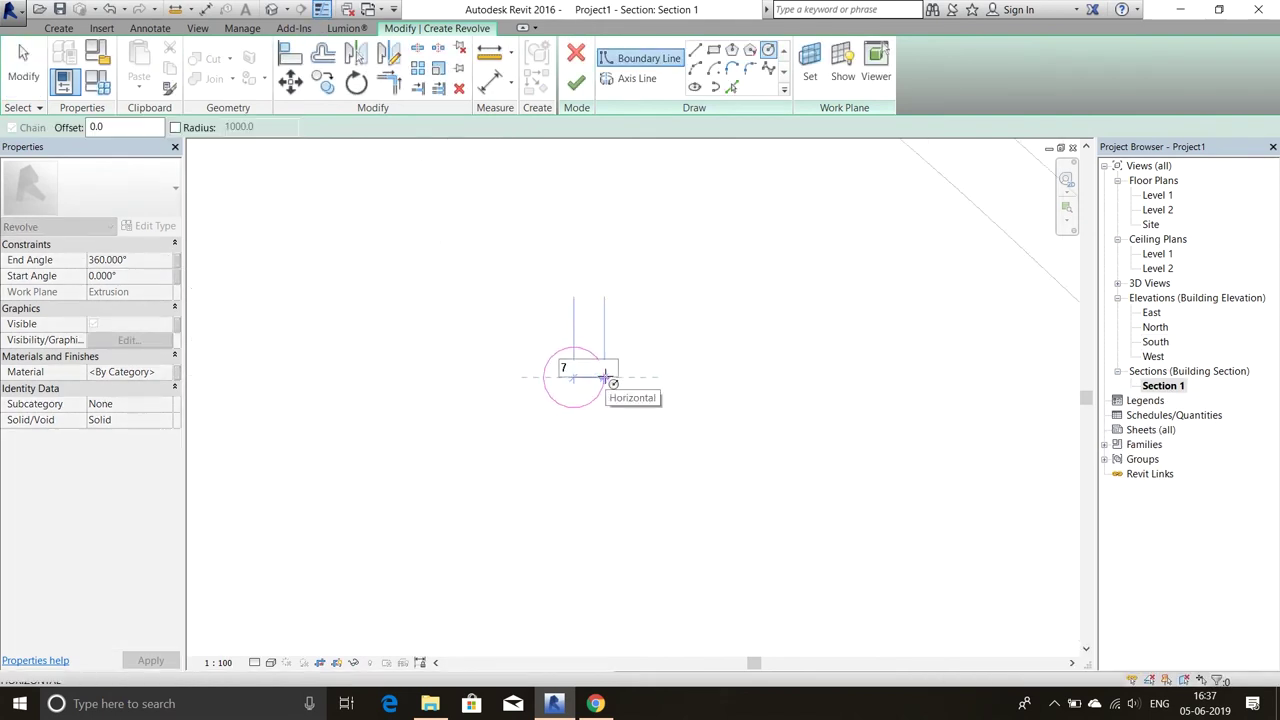
key(Return)
scroll(597, 374, up, 3)
key(Escape)
key(Escape)
scroll(694, 309, up, 2)
Move a circle onto the arch and then further along its curve.
key(m)
key(v)
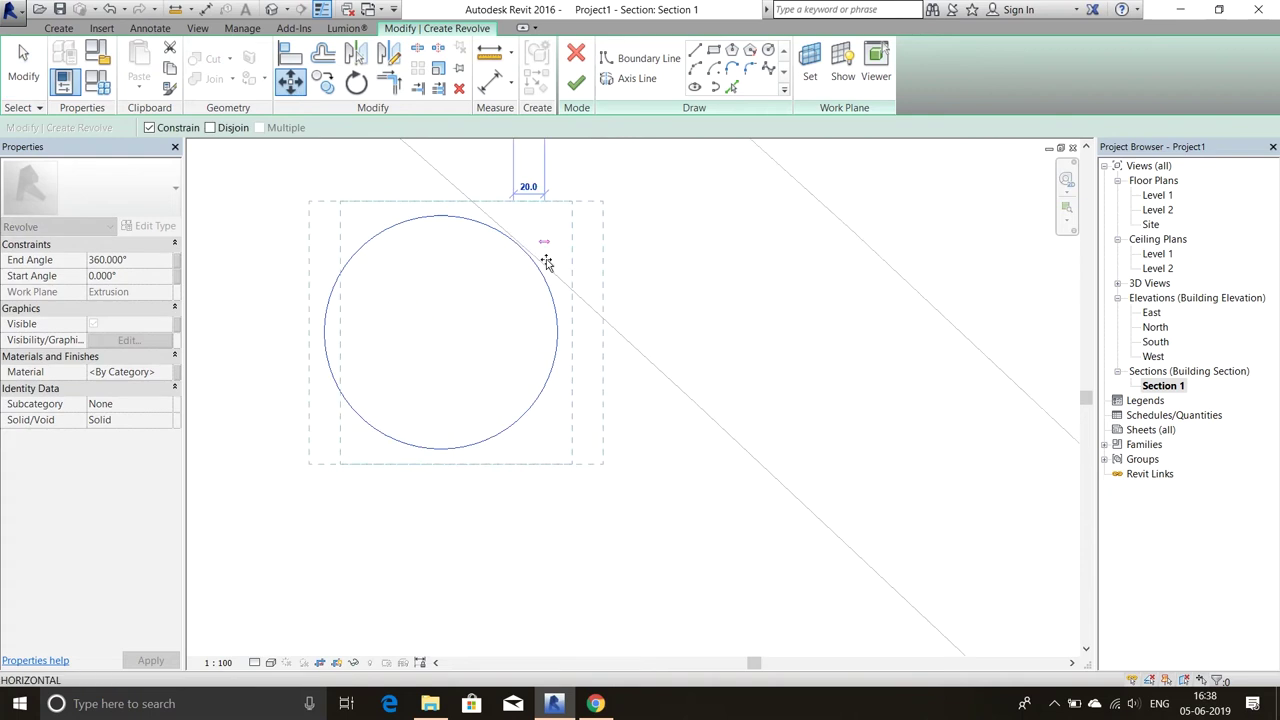
click(546, 262)
scroll(569, 286, up, 2)
scroll(529, 309, down, 6)
click(483, 285)
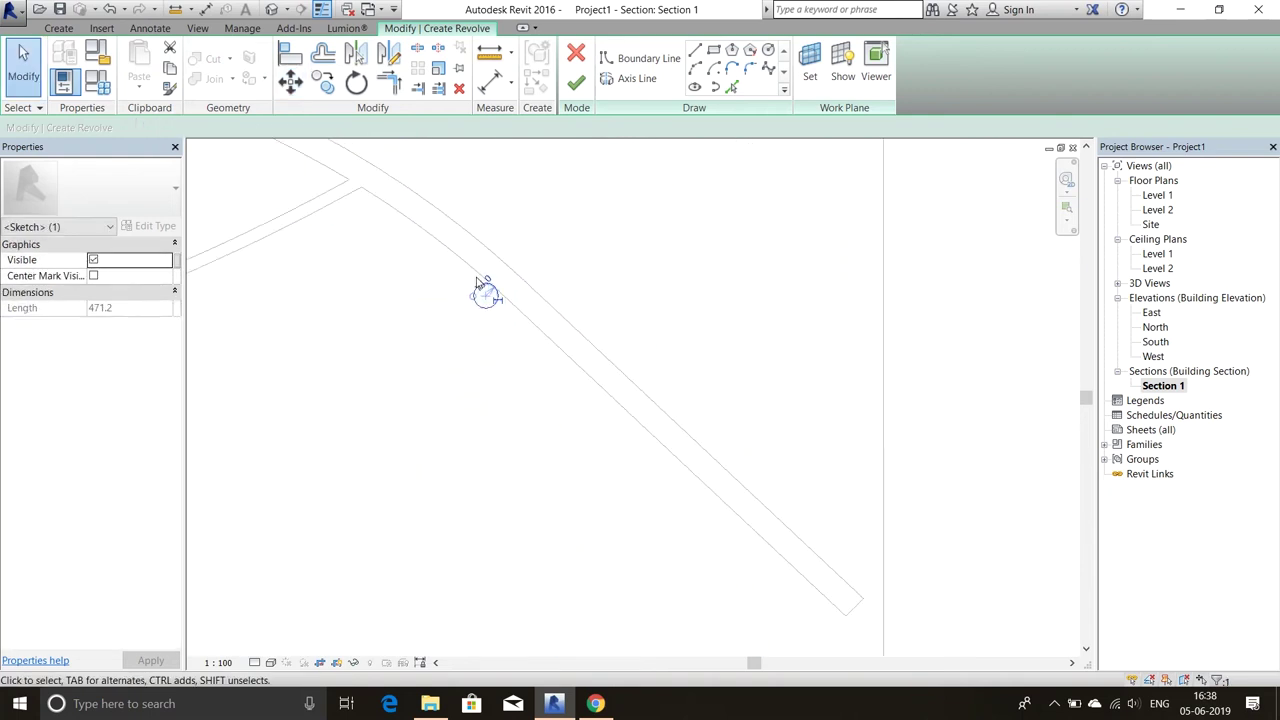
key(m)
key(v)
click(486, 294)
click(736, 592)
scroll(736, 592, down, 3)
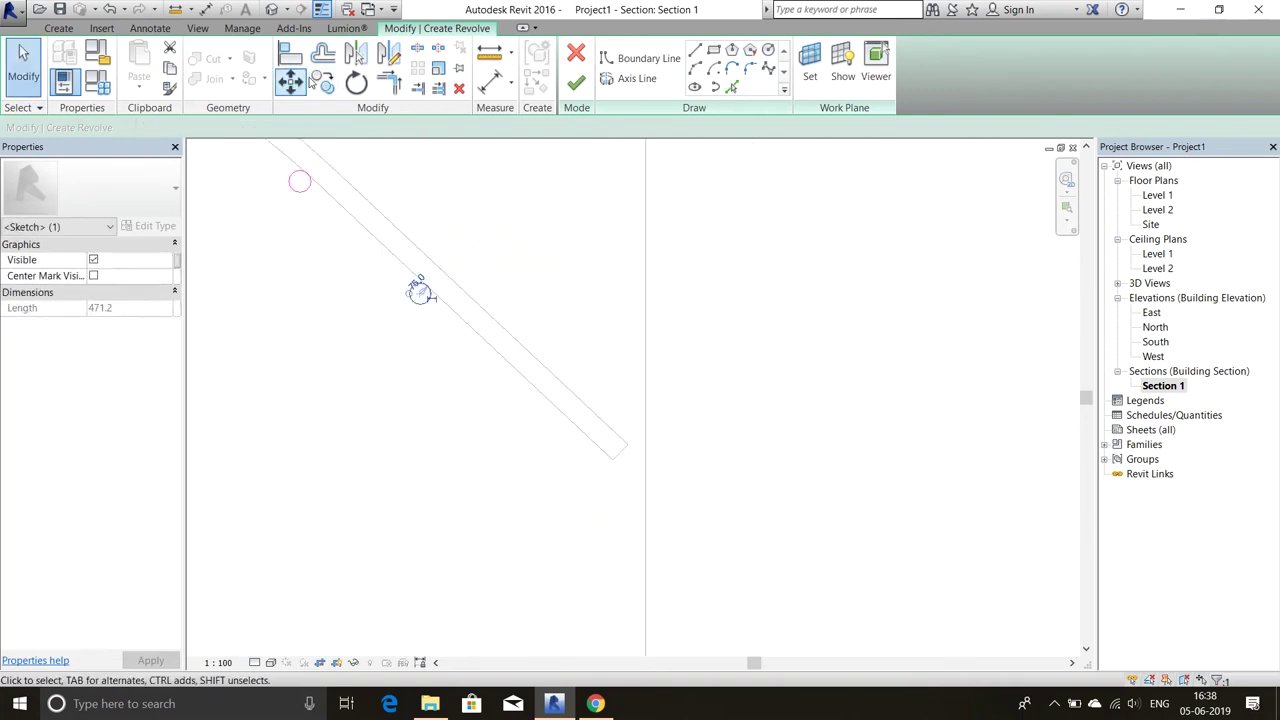
Copy the circle to additional positions along the arch.
click(322, 83)
scroll(427, 292, up, 2)
click(683, 526)
scroll(683, 526, down, 5)
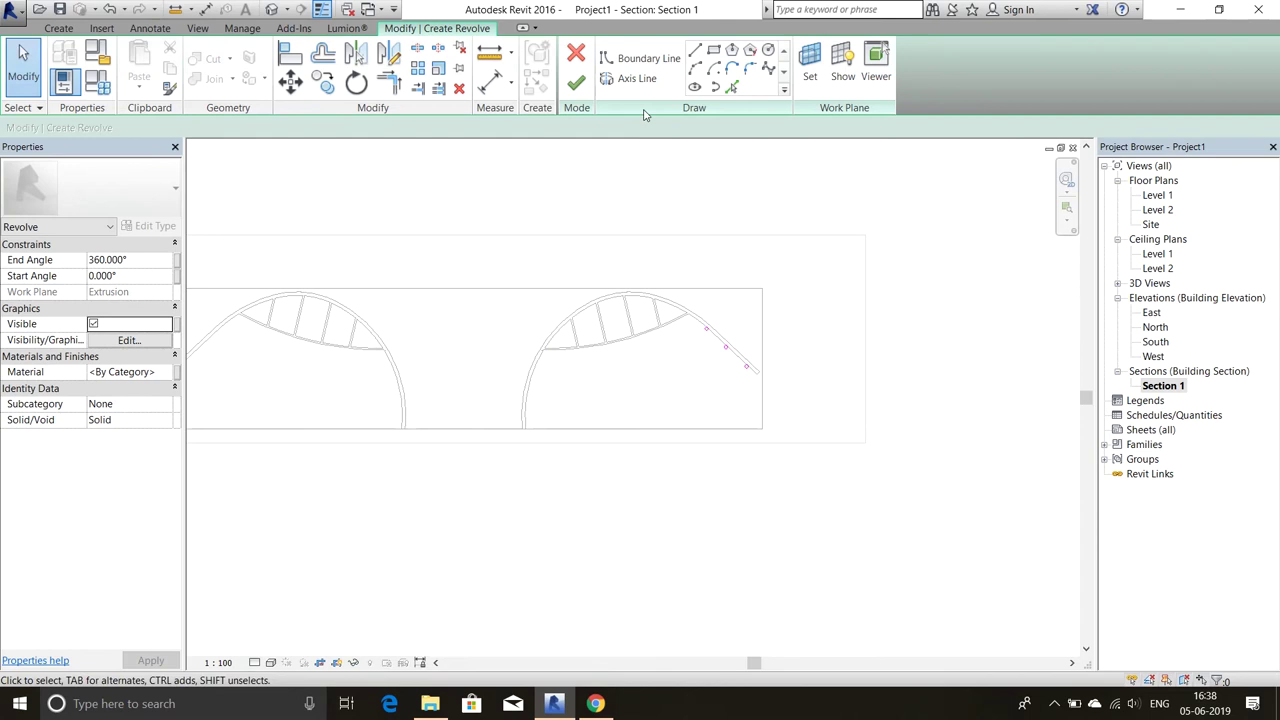
key(Escape)
Move another circle onto the second arch curve and finish the revolve.
key(m)
key(v)
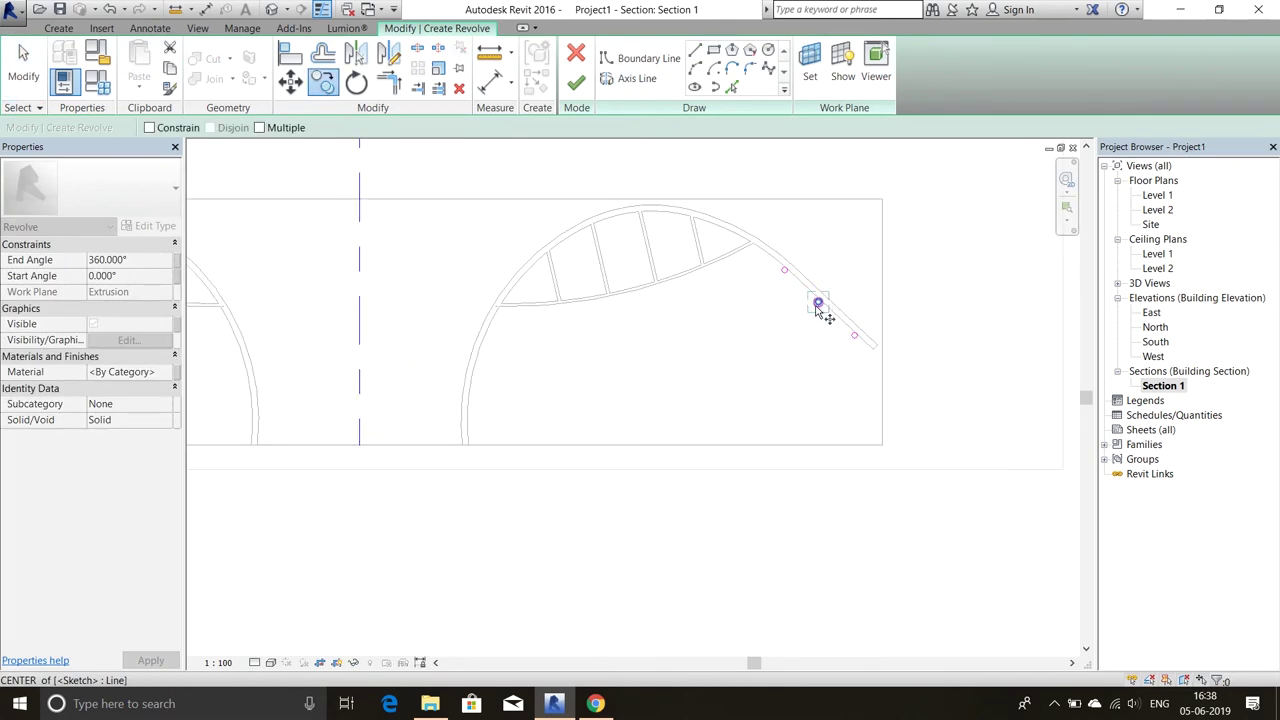
click(845, 287)
scroll(490, 400, up, 3)
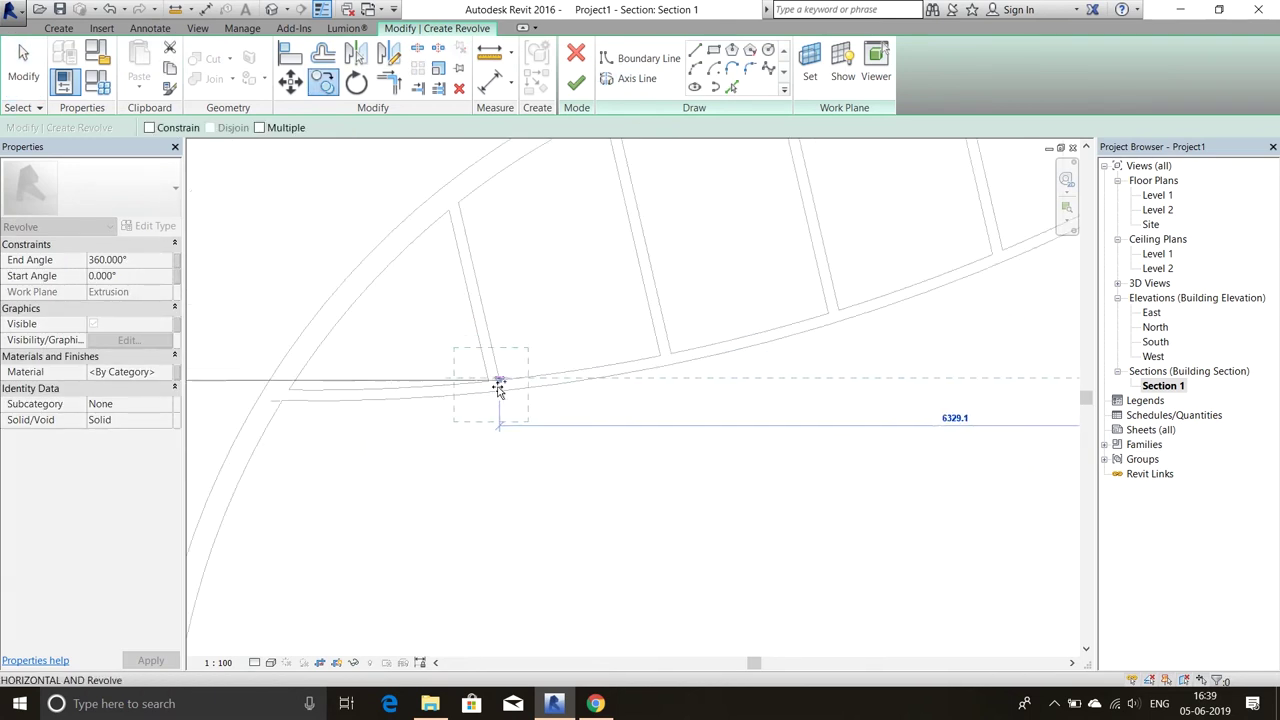
scroll(493, 385, down, 3)
click(423, 450)
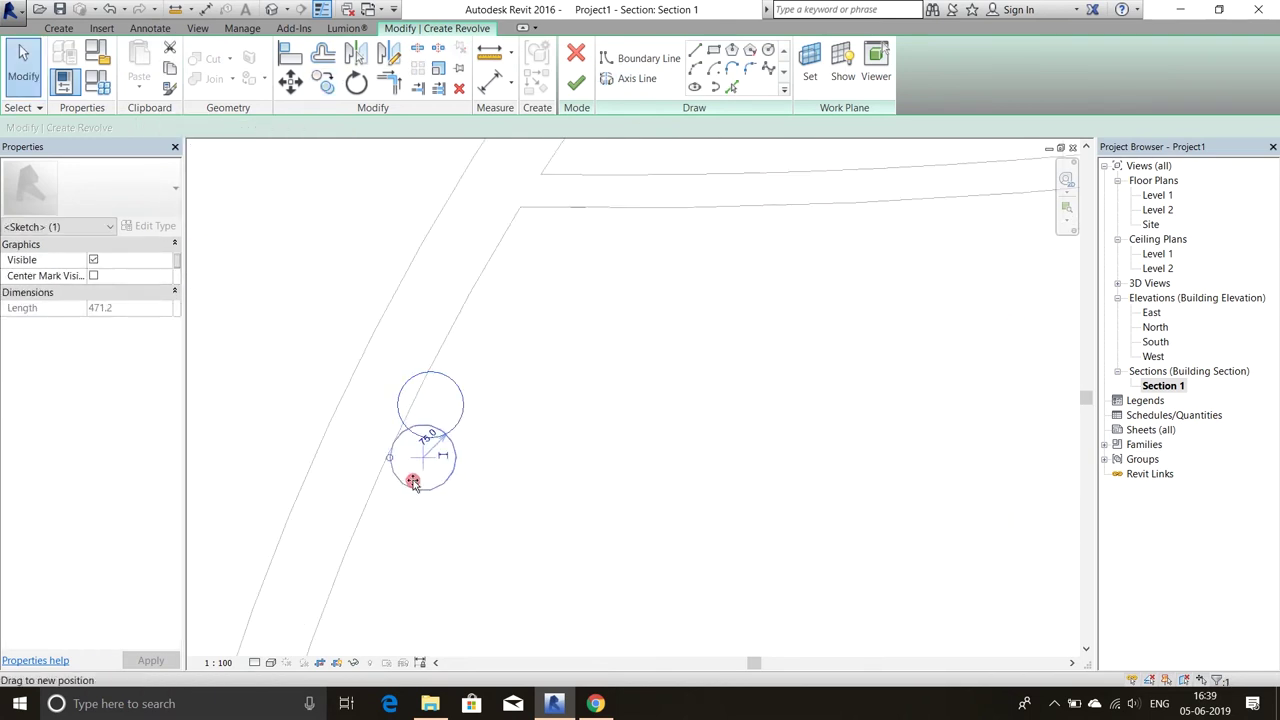
scroll(430, 430, up, 3)
click(518, 336)
scroll(520, 400, up, 3)
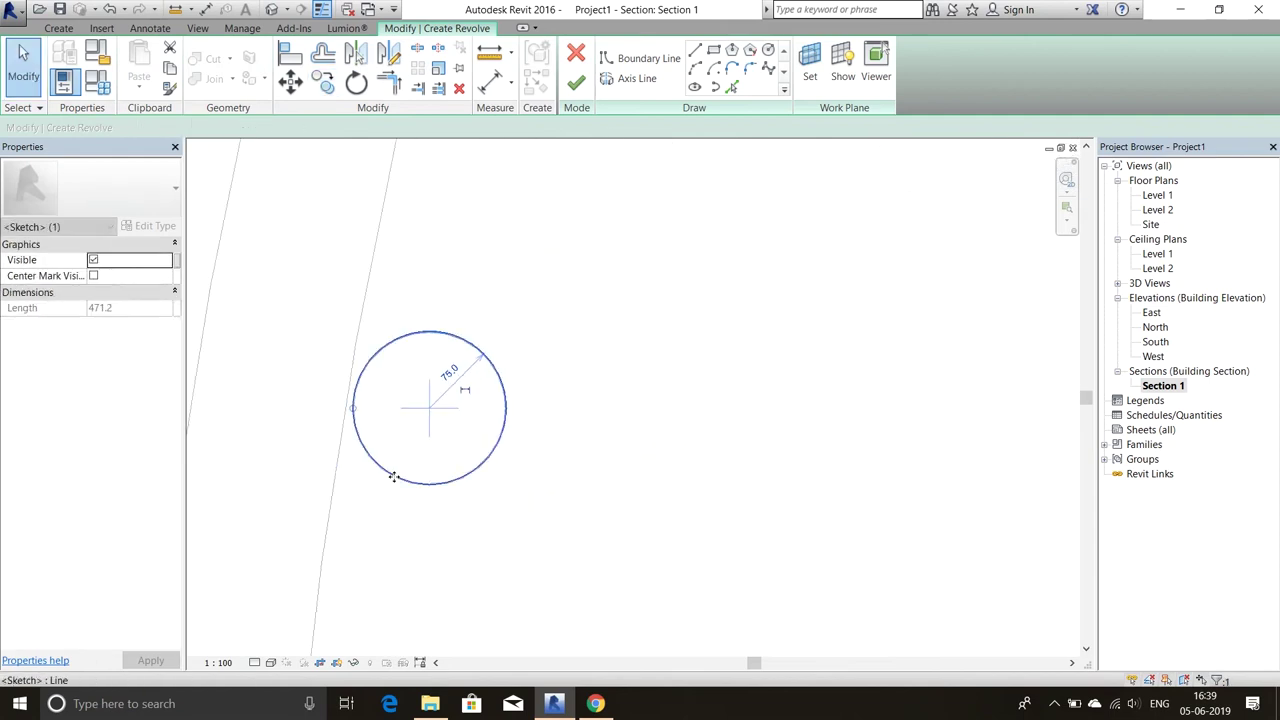
scroll(520, 363, down, 3)
scroll(570, 279, down, 2)
click(576, 83)
Set the extrusion's visibility so it is hidden in left and right views.
click(683, 543)
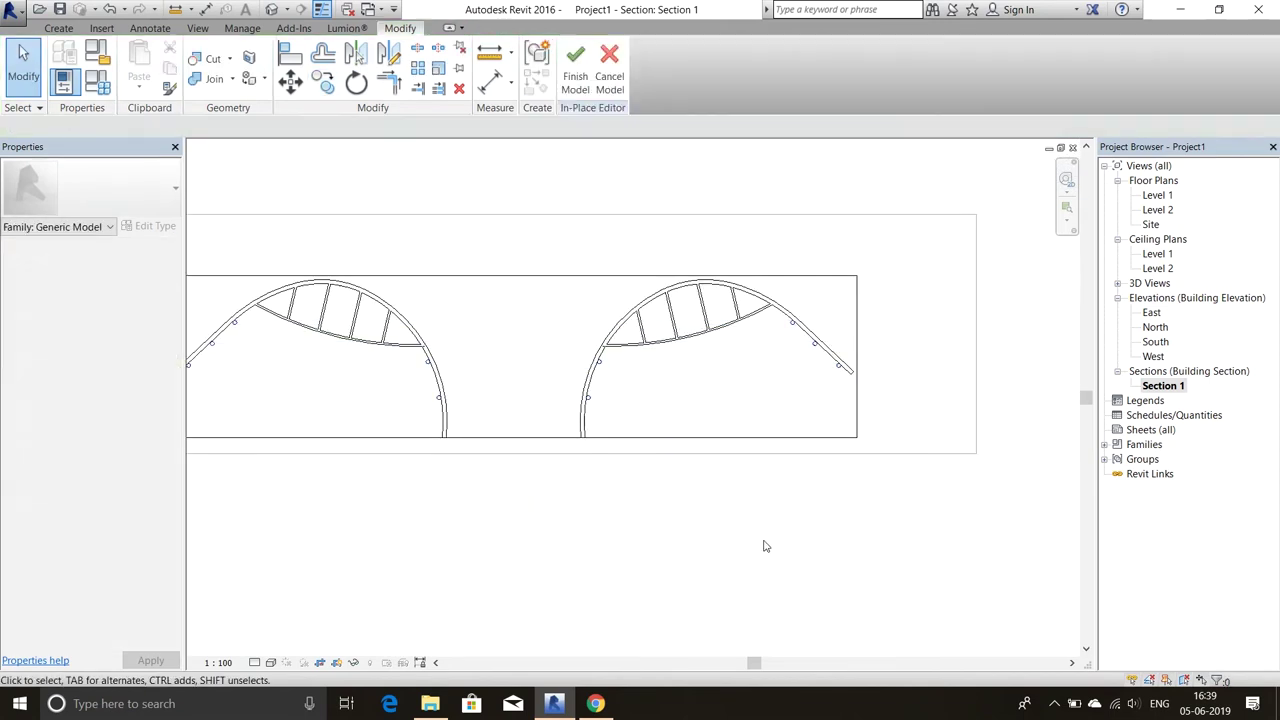
click(514, 357)
click(851, 279)
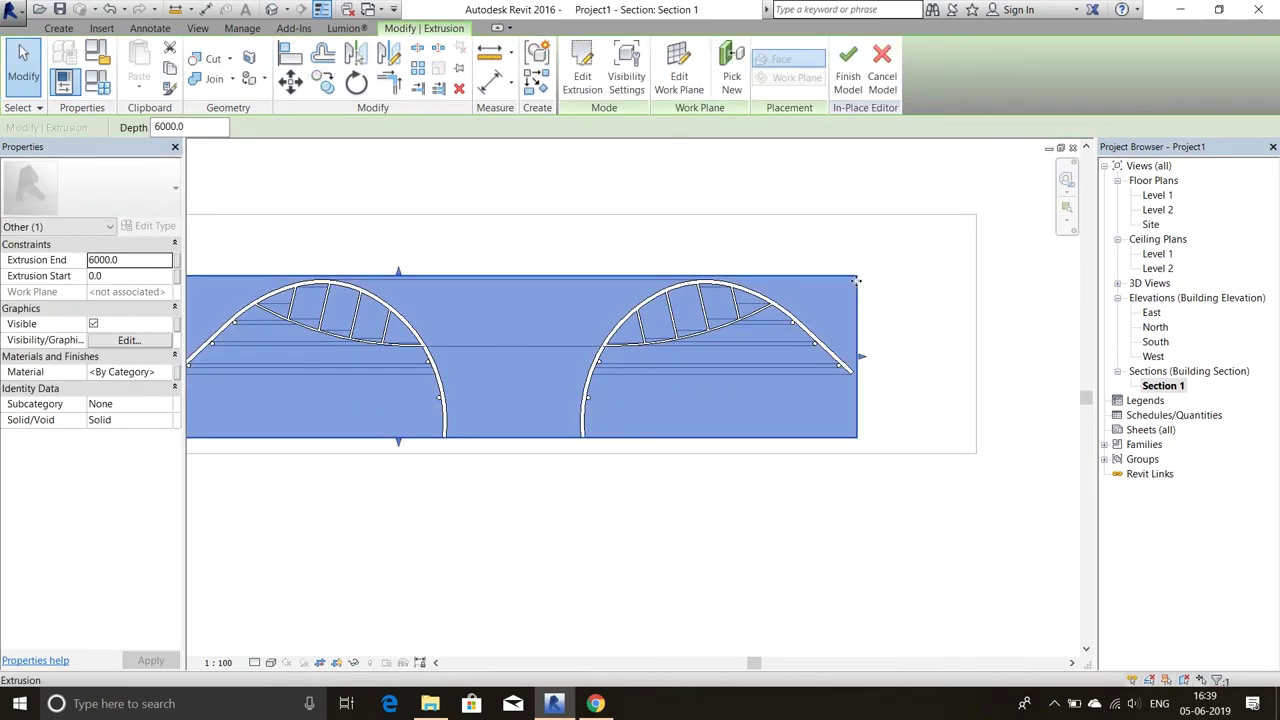
right_click(858, 278)
click(626, 75)
click(514, 337)
click(527, 434)
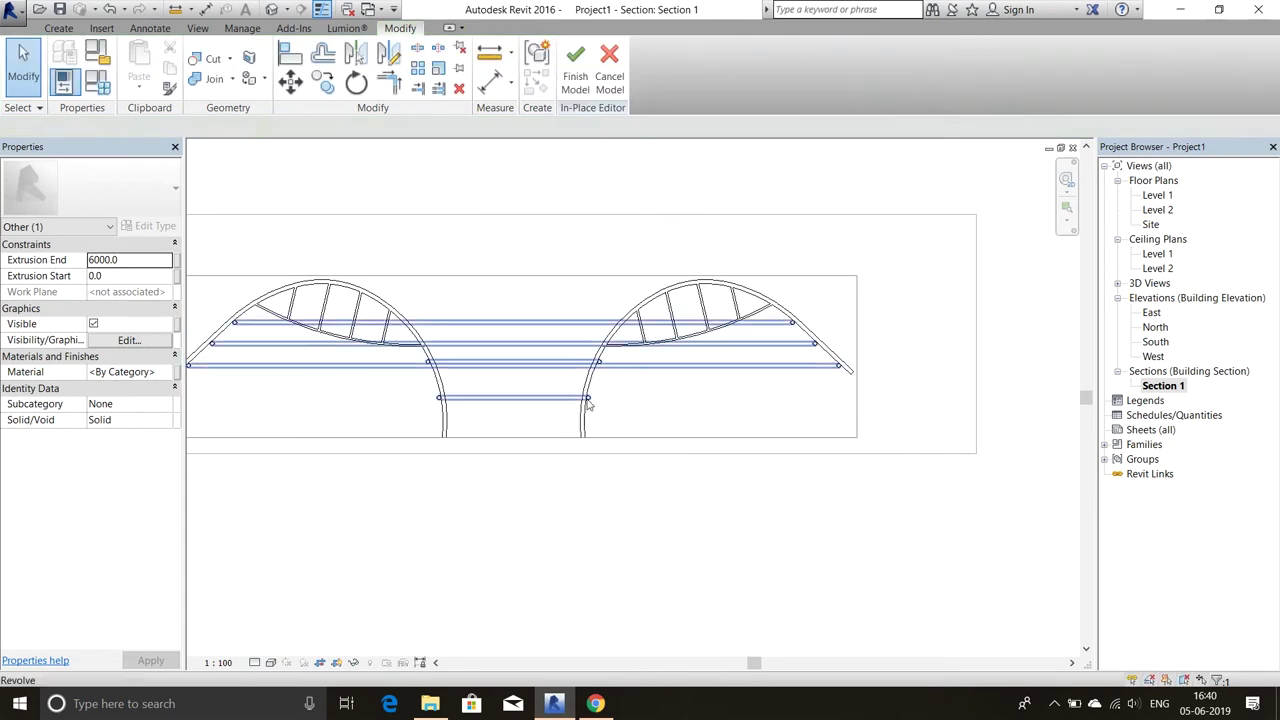
click(457, 551)
Check the default 3D view, then open the Site floor plan.
double_click(1160, 281)
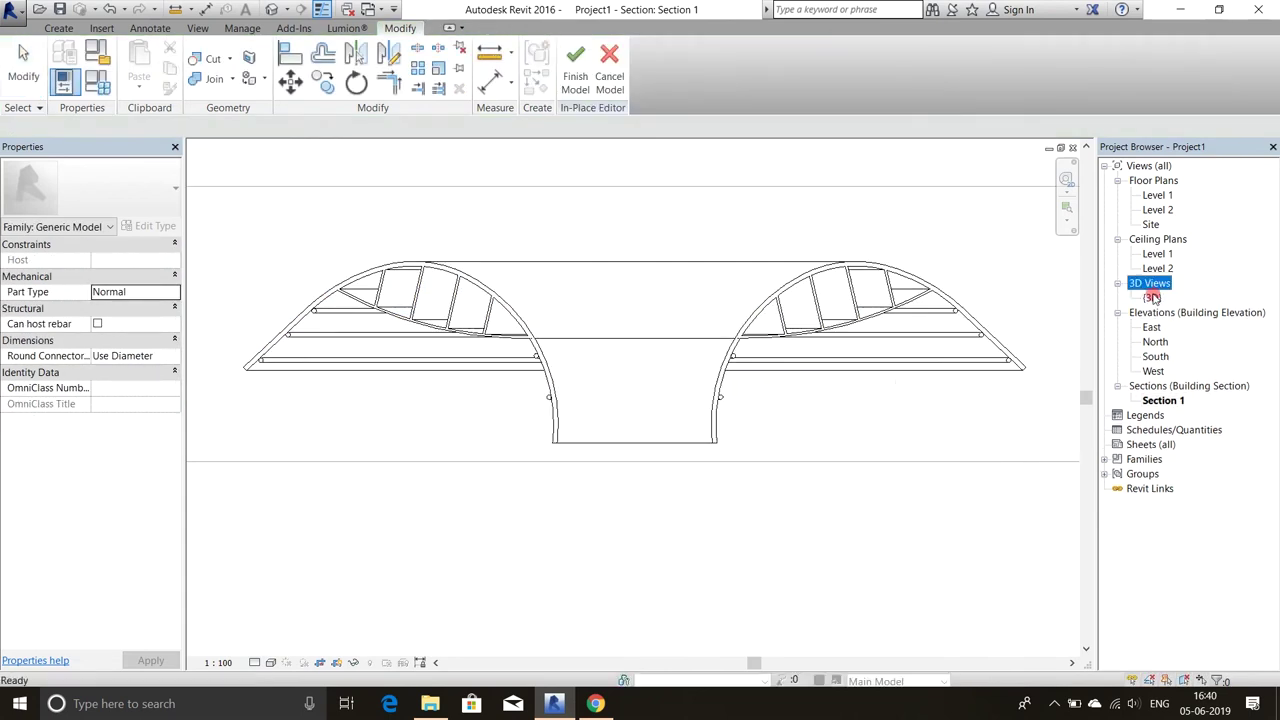
double_click(1155, 298)
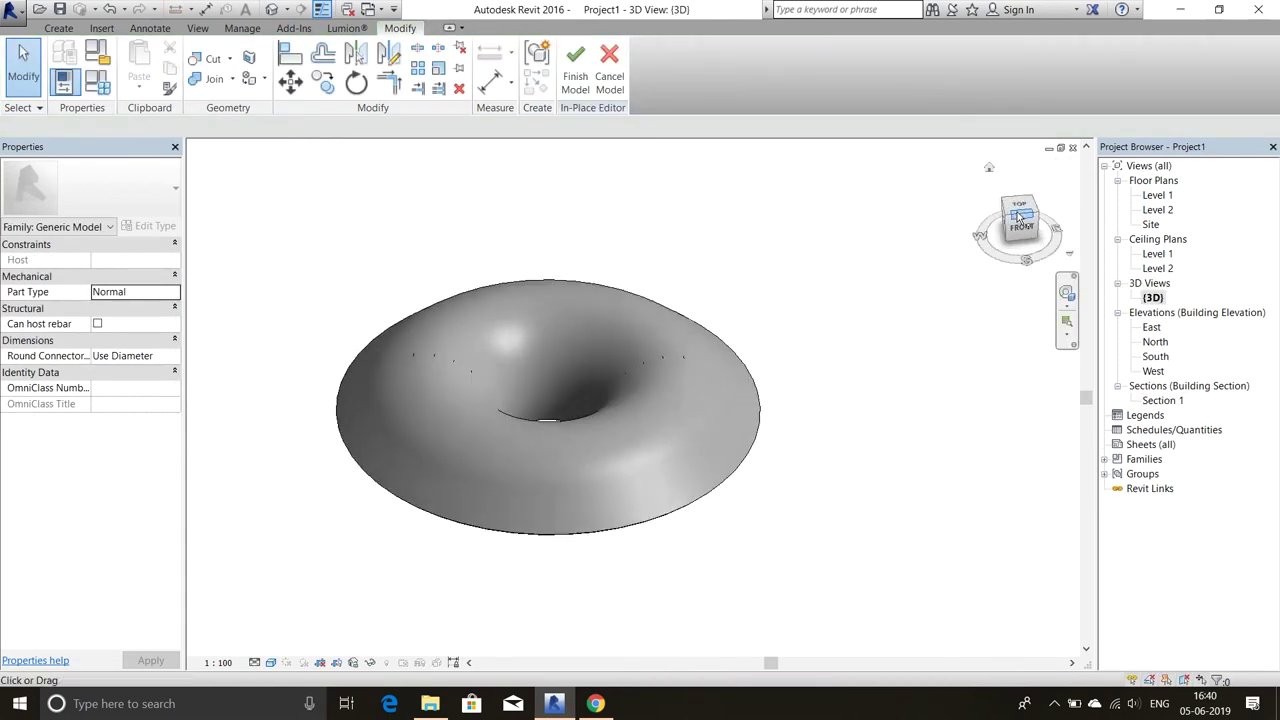
double_click(1151, 224)
Start a void extrusion sketch, cancelling the default rectangle.
click(325, 75)
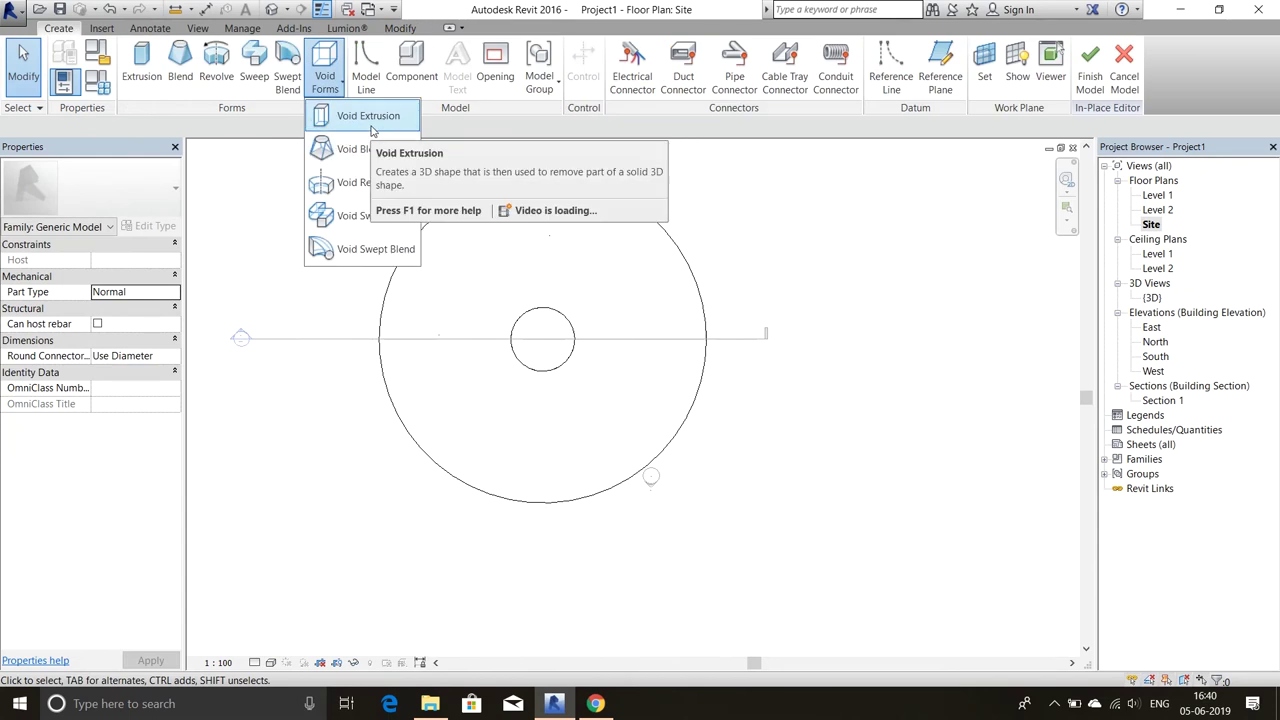
click(355, 83)
scroll(601, 391, up, 3)
key(Escape)
key(Escape)
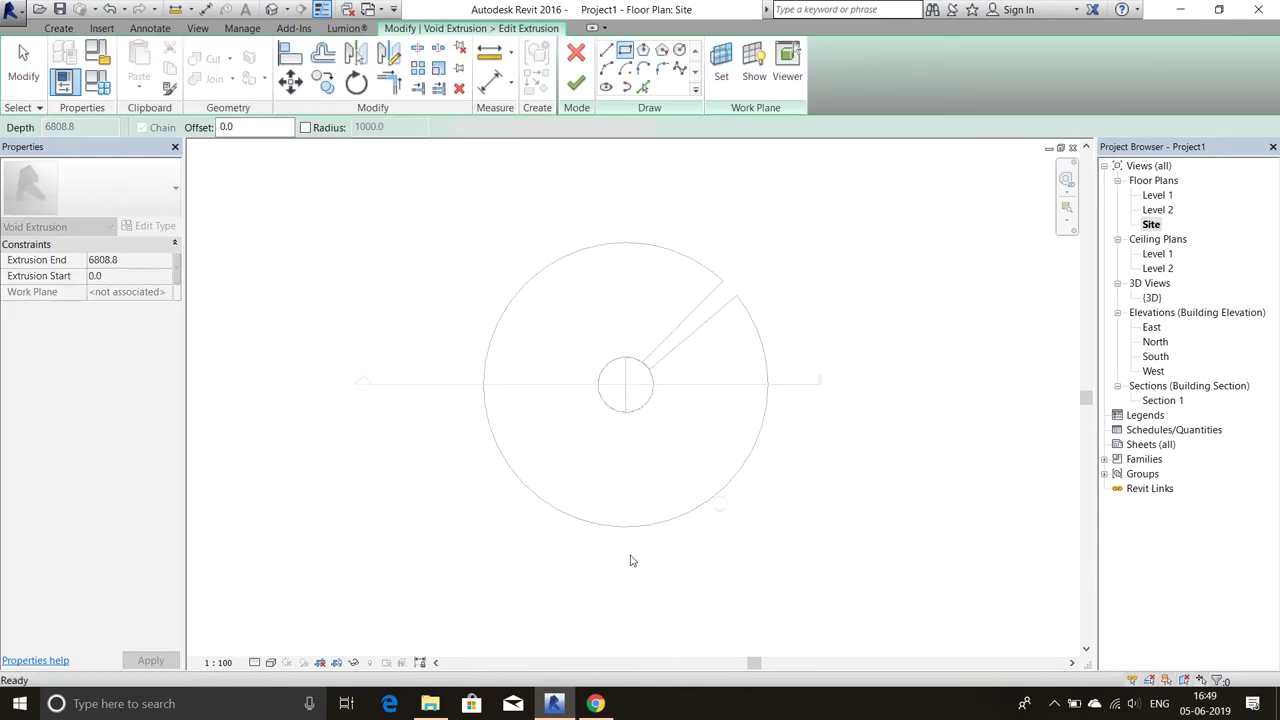
Draw vertical and 45° diagonal sketch lines through the circle's centre, abandoning an arc.
click(484, 384)
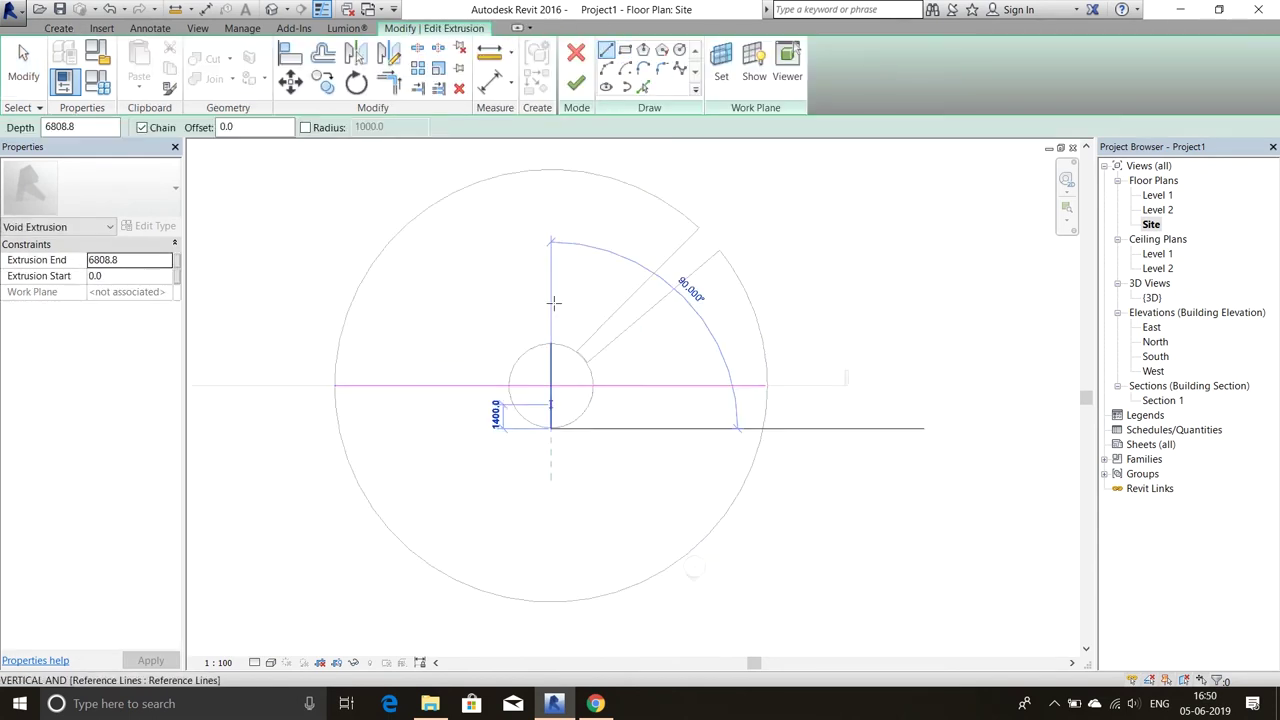
click(550, 168)
click(550, 600)
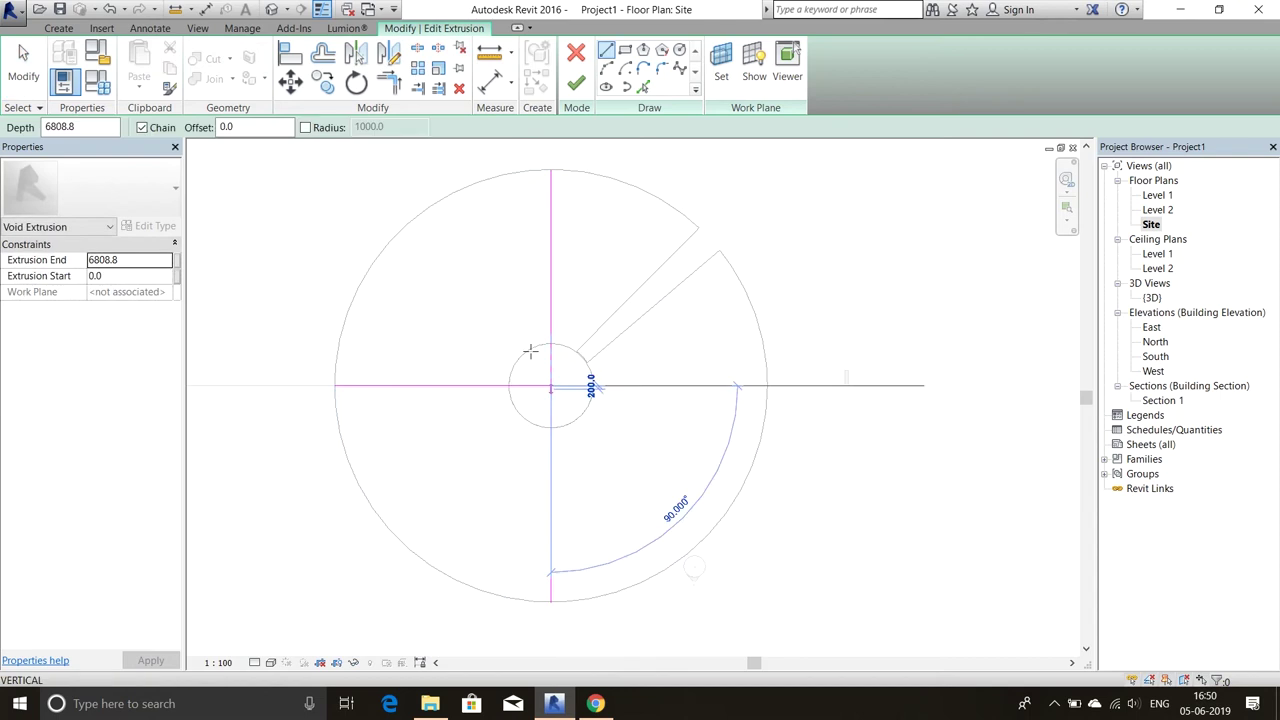
click(550, 385)
click(400, 233)
key(Escape)
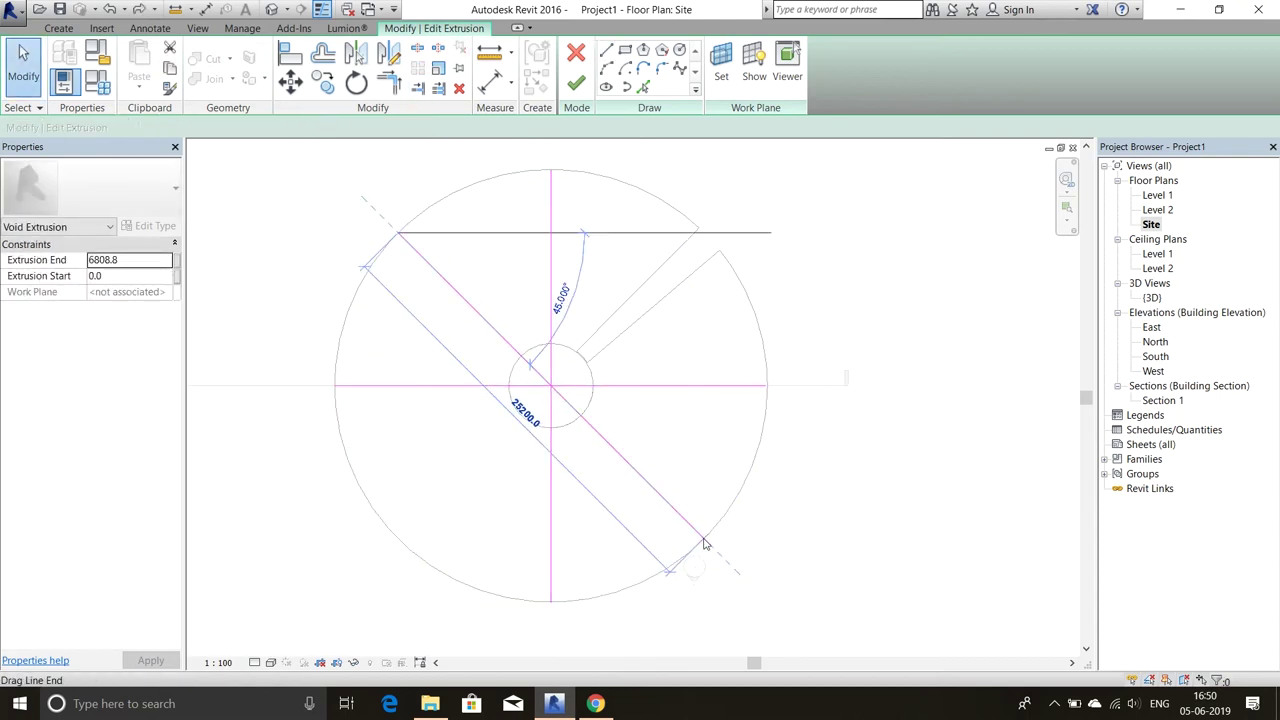
click(347, 306)
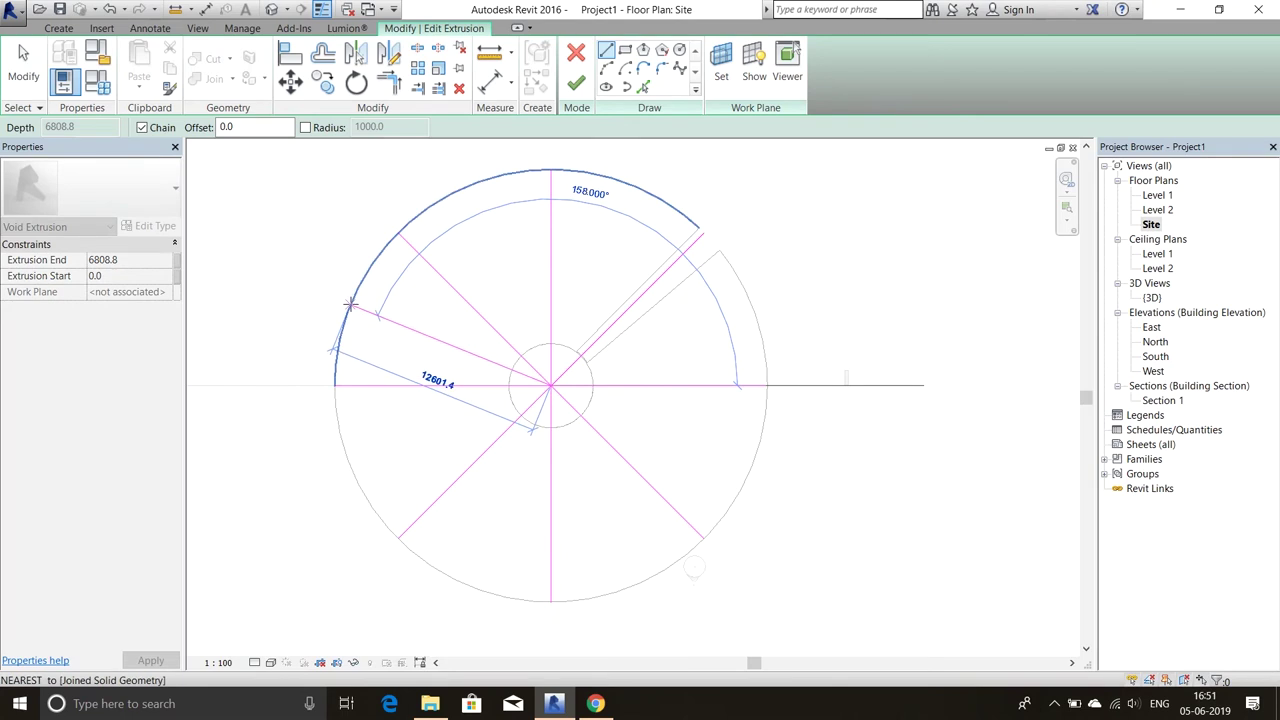
key(Escape)
Offset the diagonal radial line by 75 to add copies beside it.
click(322, 53)
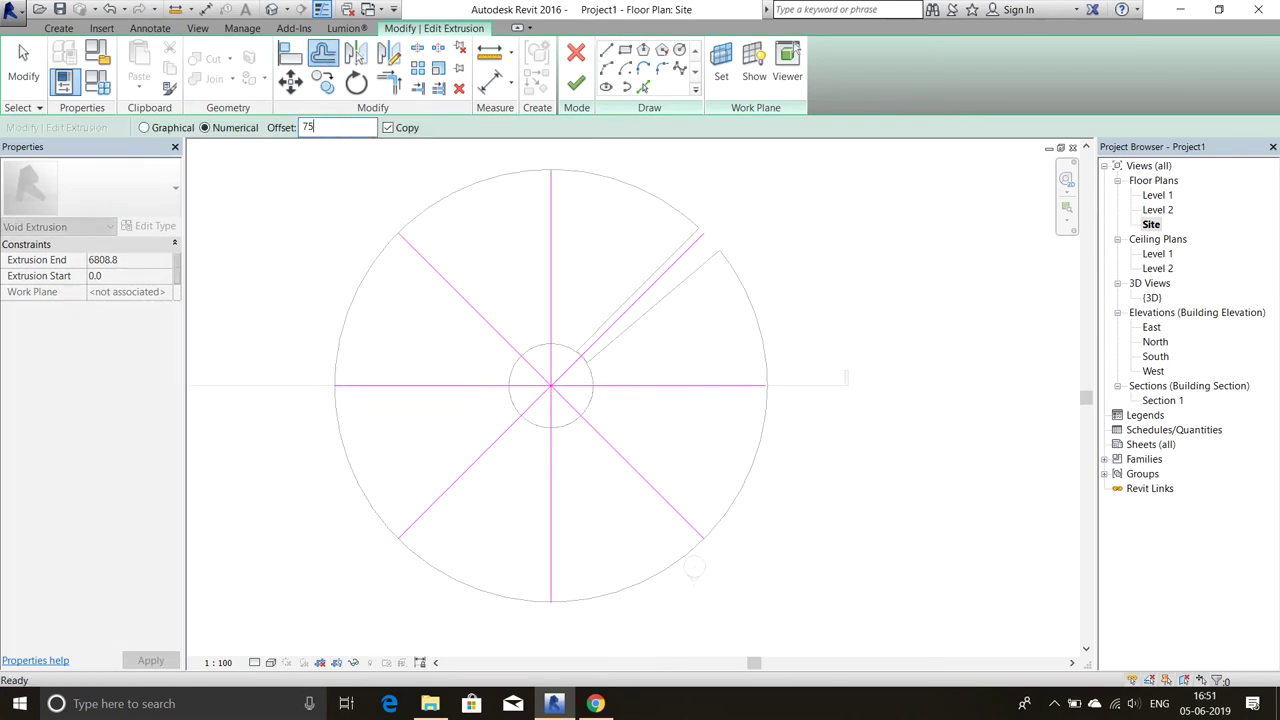
scroll(640, 294, up, 3)
scroll(445, 362, up, 4)
scroll(445, 362, down, 4)
click(594, 457)
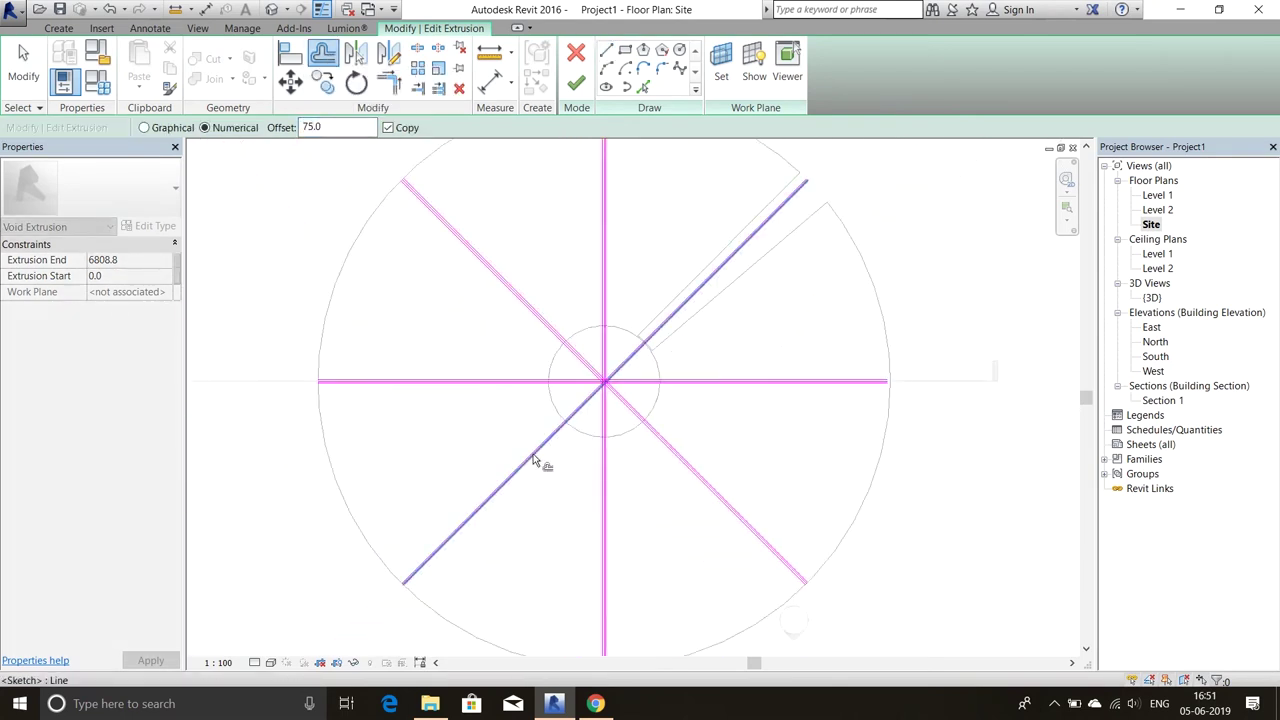
scroll(597, 494, up, 2)
scroll(528, 214, down, 3)
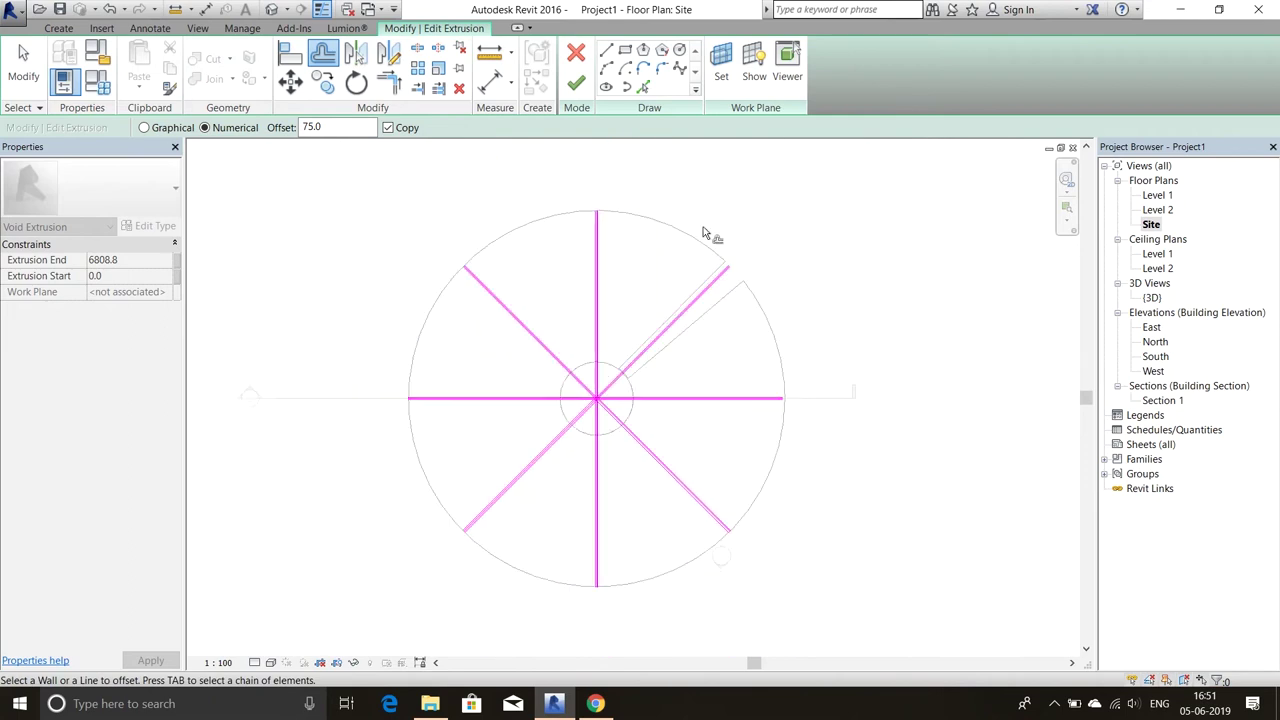
scroll(471, 323, up, 2)
Draw a new spoke line and drag its ends to the circle centre.
key(l)
key(i)
scroll(480, 363, up, 3)
click(434, 177)
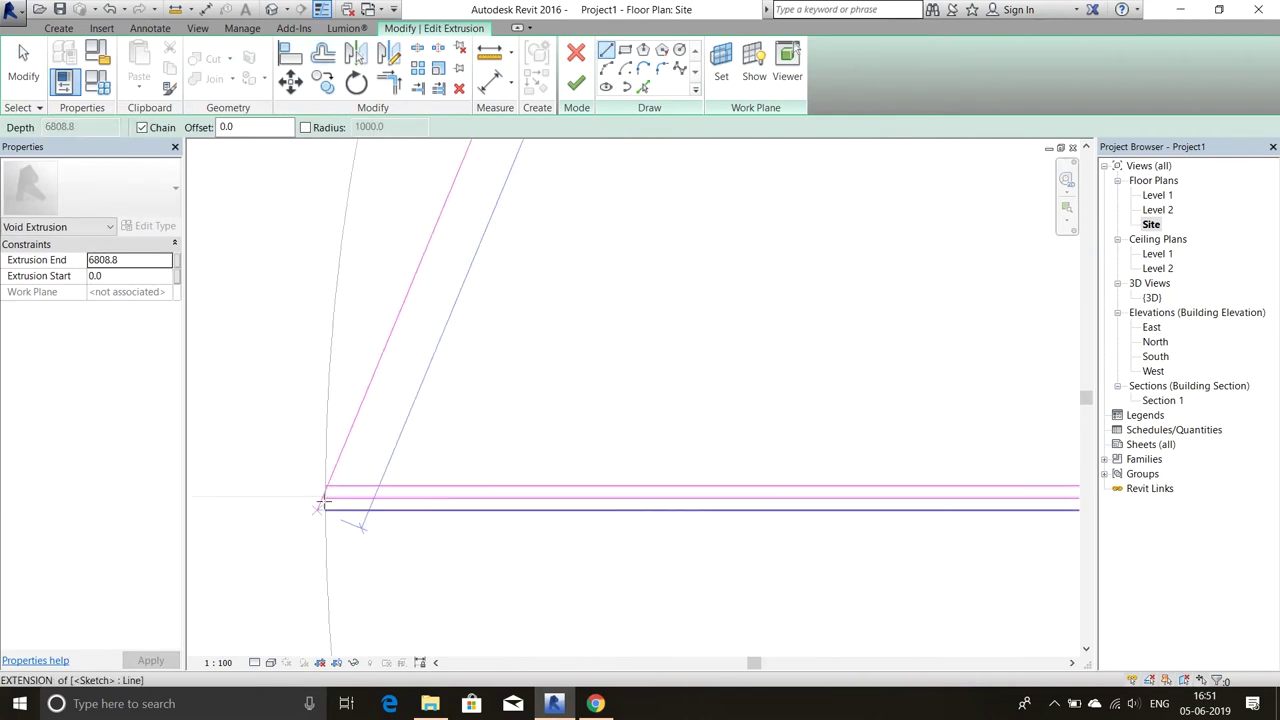
scroll(320, 490, down, 3)
scroll(528, 375, up, 2)
key(Escape)
key(Escape)
scroll(310, 478, down, 3)
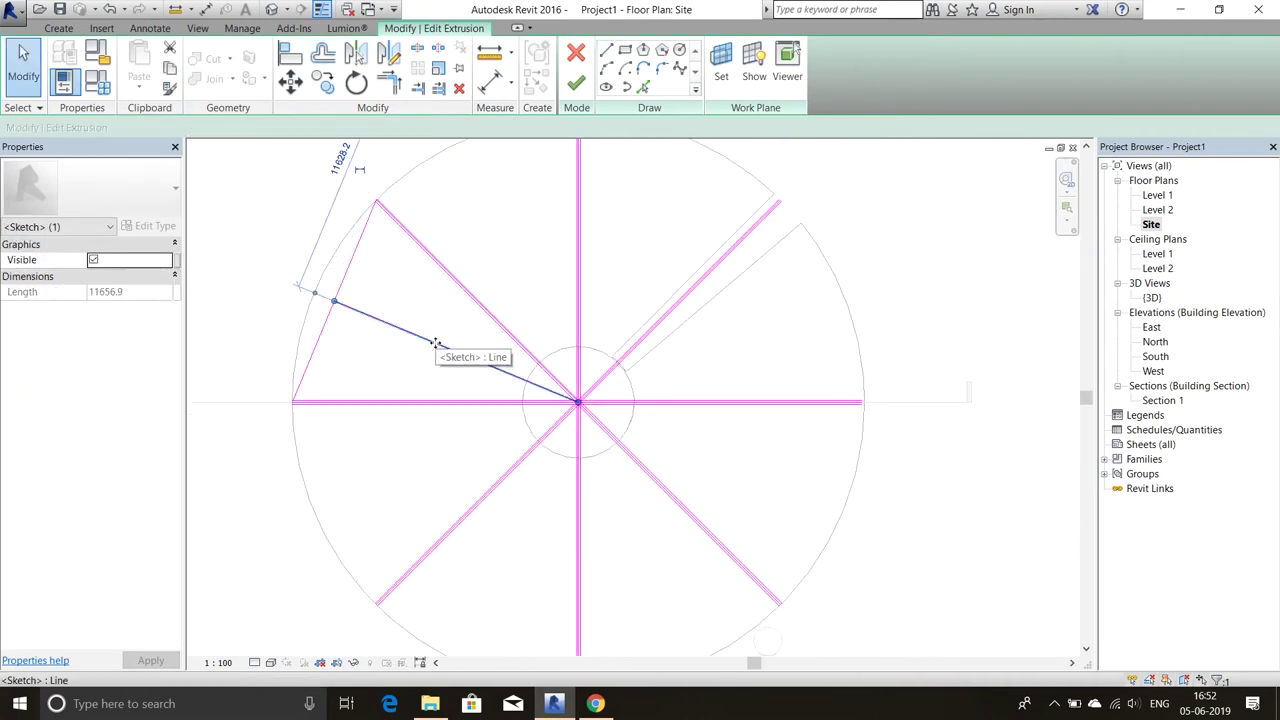
scroll(435, 343, down, 3)
click(540, 237)
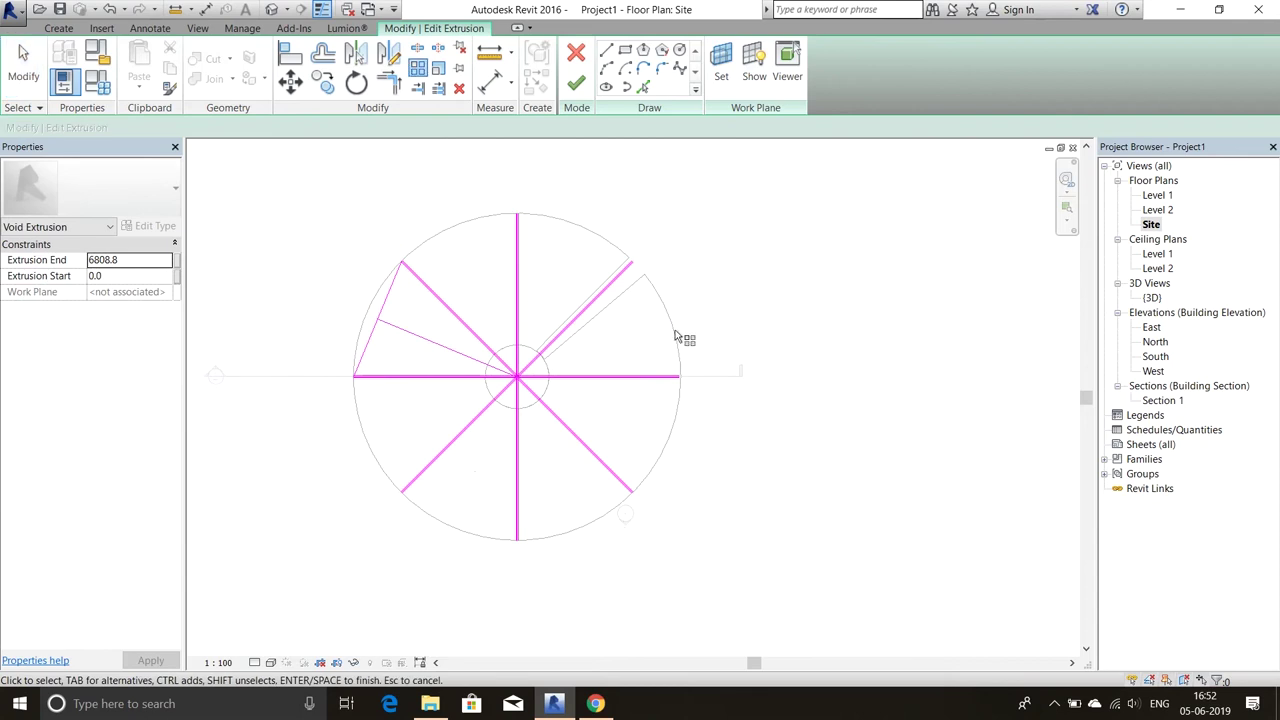
scroll(520, 370, up, 3)
drag(486, 380, 460, 423)
scroll(463, 438, down, 2)
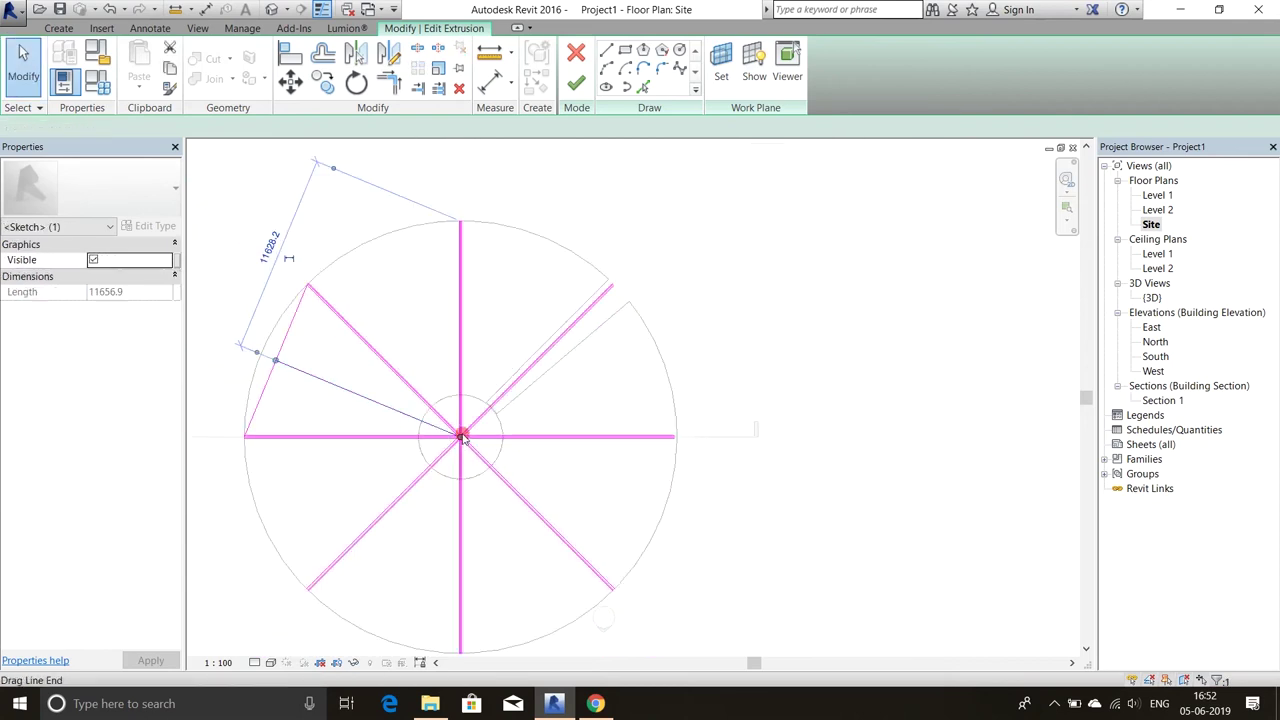
drag(651, 537, 621, 505)
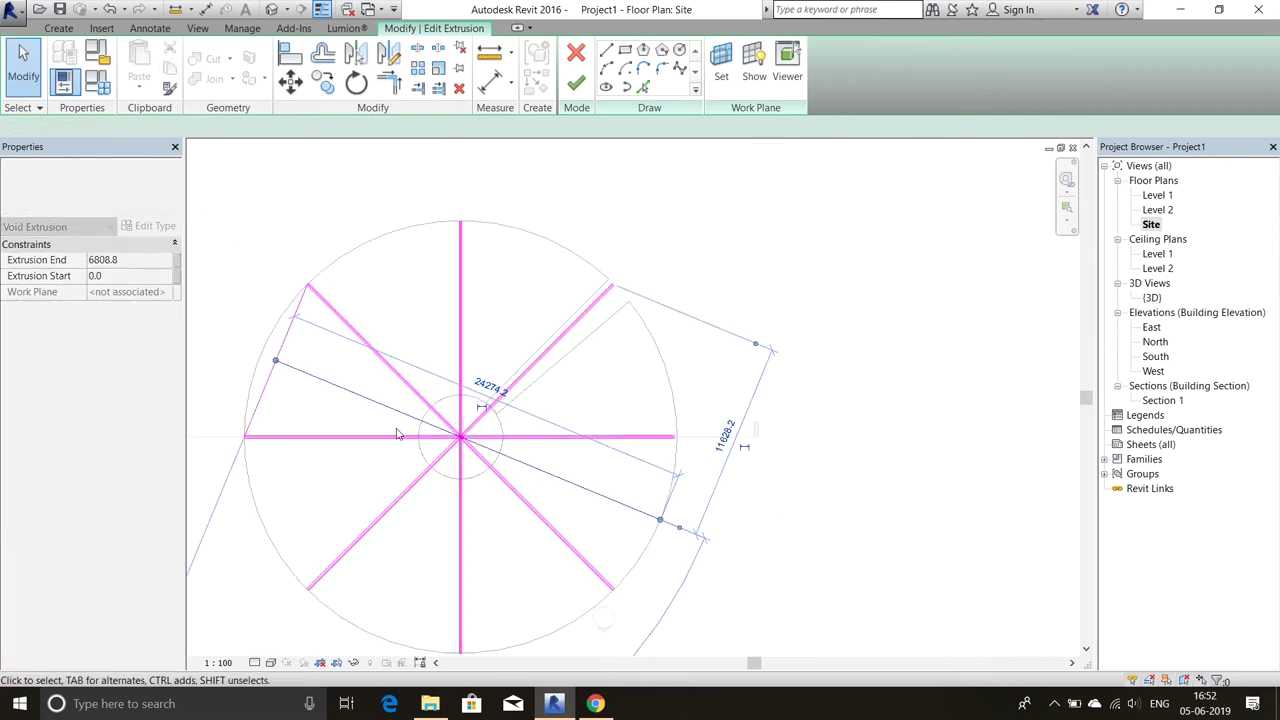
scroll(397, 434, up, 2)
scroll(470, 418, up, 3)
scroll(934, 509, down, 5)
scroll(323, 456, up, 2)
click(323, 456)
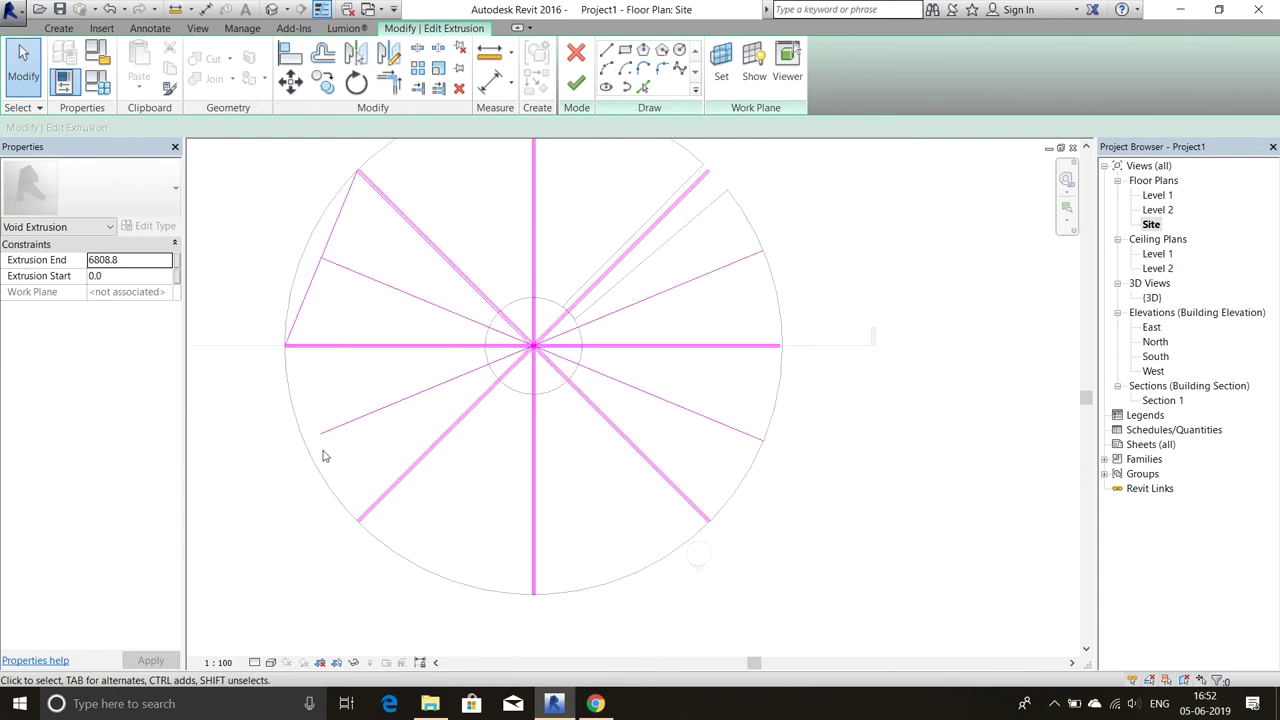
Delete the overlapping duplicate sketch lines.
scroll(323, 456, up, 3)
scroll(300, 463, down, 4)
scroll(483, 428, up, 3)
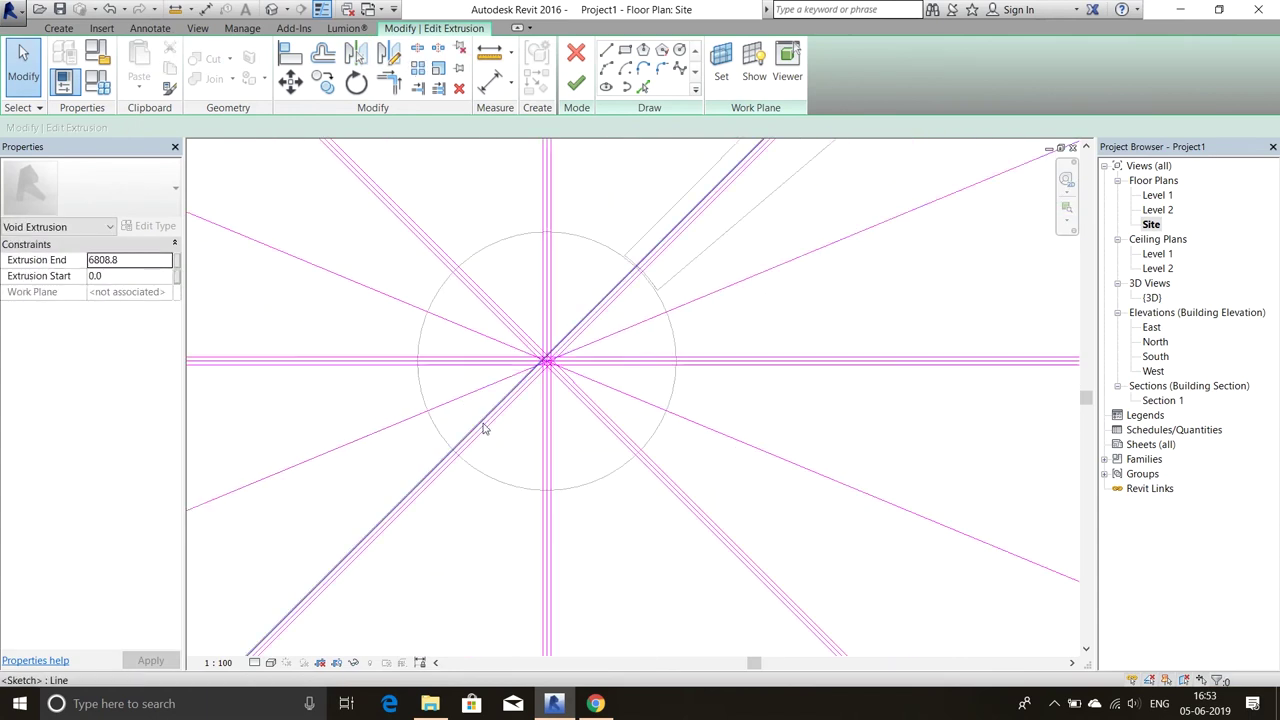
scroll(484, 428, down, 1)
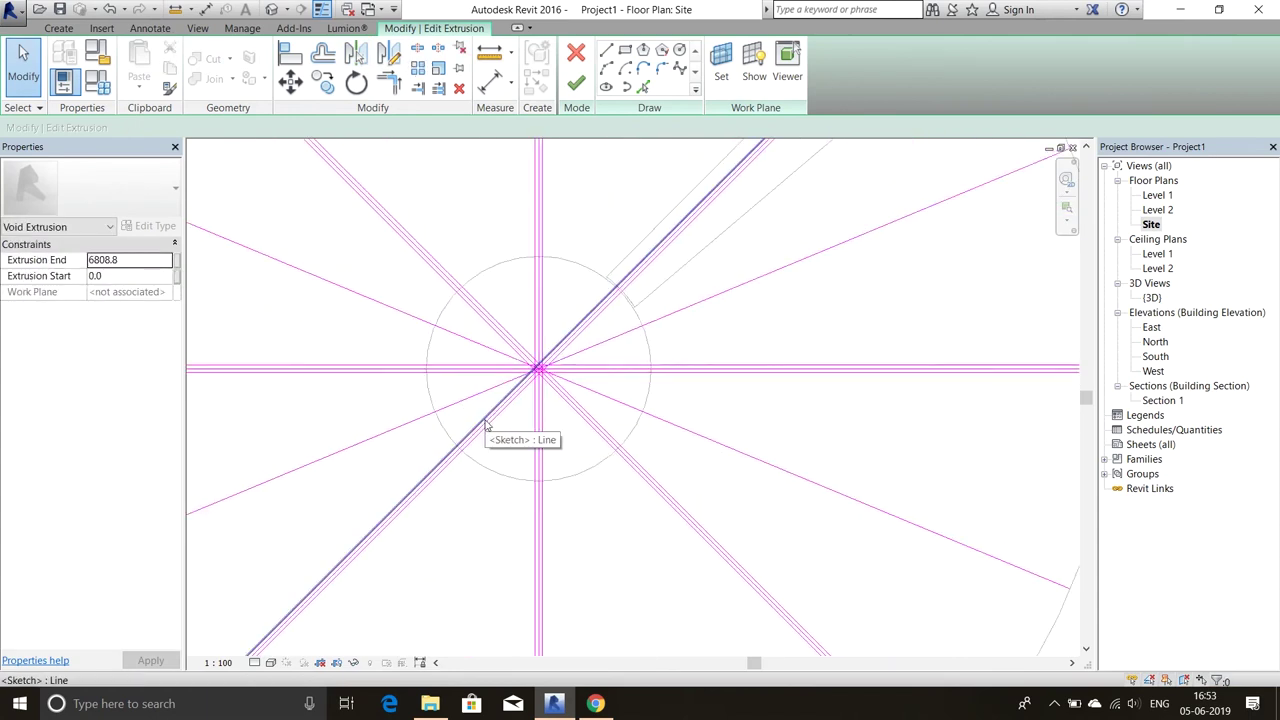
scroll(484, 425, down, 2)
scroll(540, 400, down, 2)
key(l)
key(i)
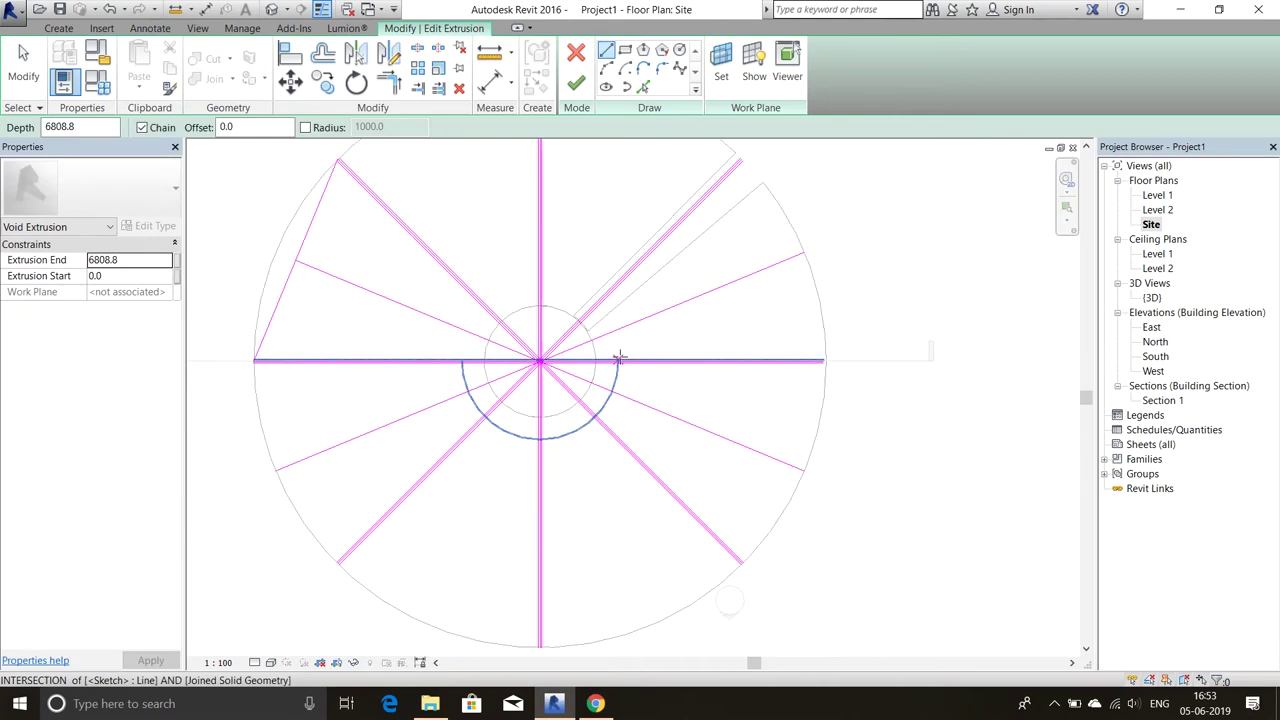
key(Escape)
key(Escape)
scroll(457, 357, up, 3)
scroll(523, 300, up, 2)
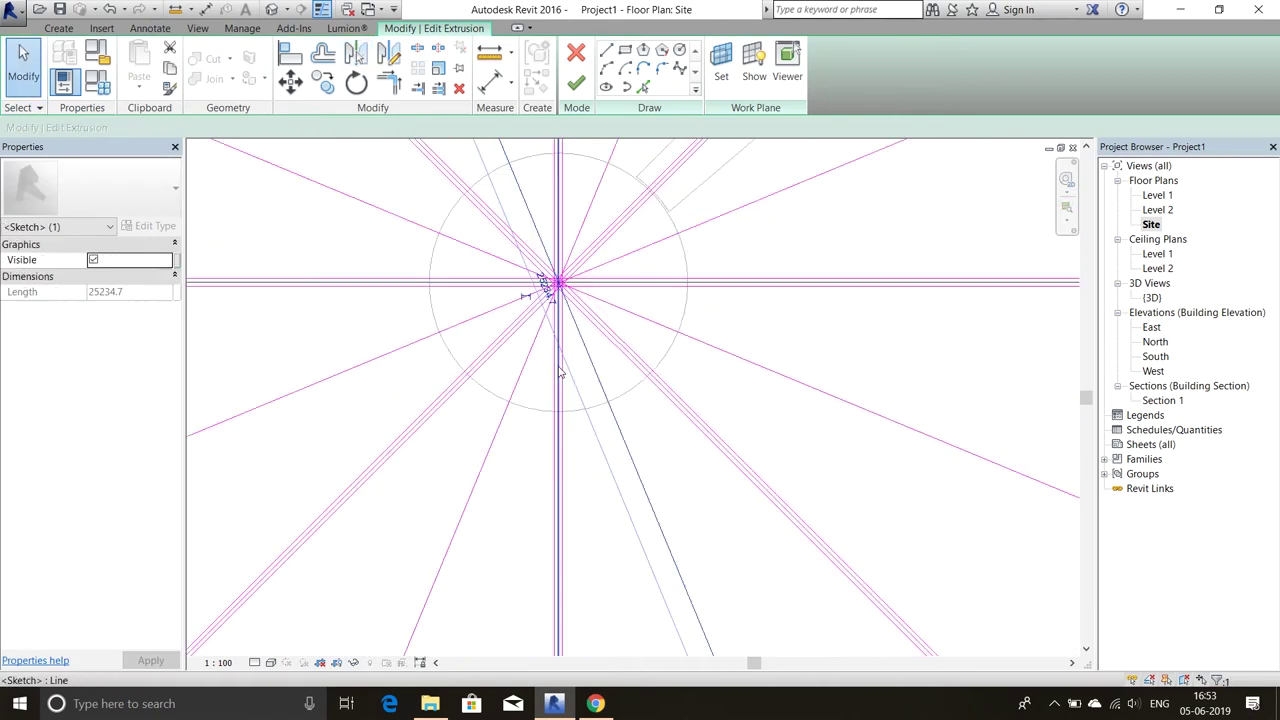
key(Delete)
scroll(917, 514, down, 2)
scroll(772, 485, up, 1)
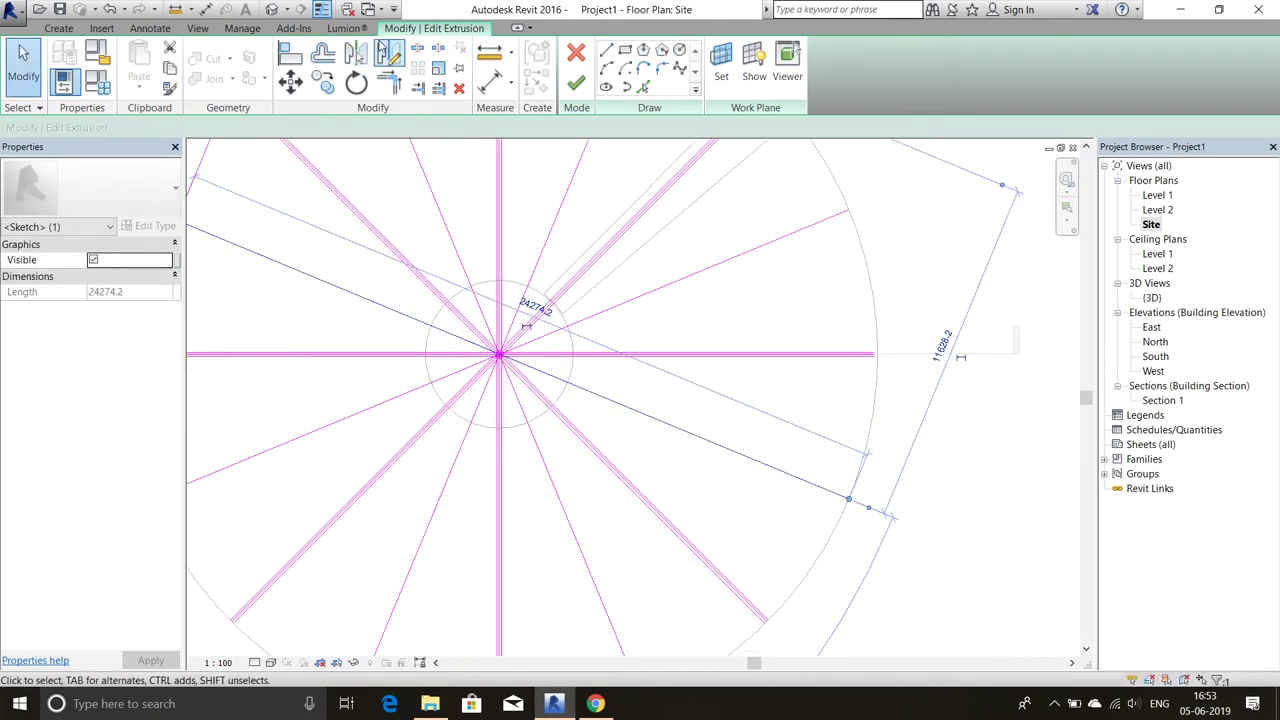
key(Delete)
scroll(846, 420, up, 3)
scroll(686, 451, down, 3)
scroll(943, 491, up, 3)
scroll(688, 268, down, 3)
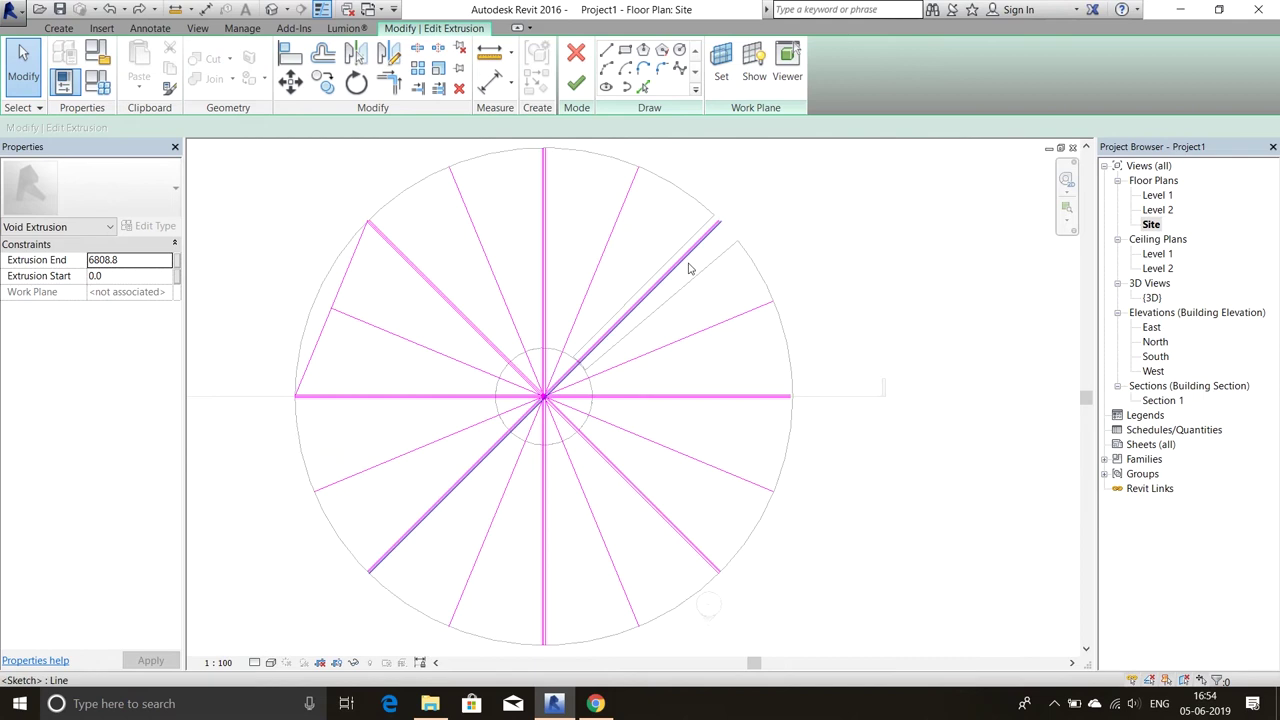
scroll(688, 268, up, 2)
scroll(637, 320, down, 2)
scroll(340, 320, up, 3)
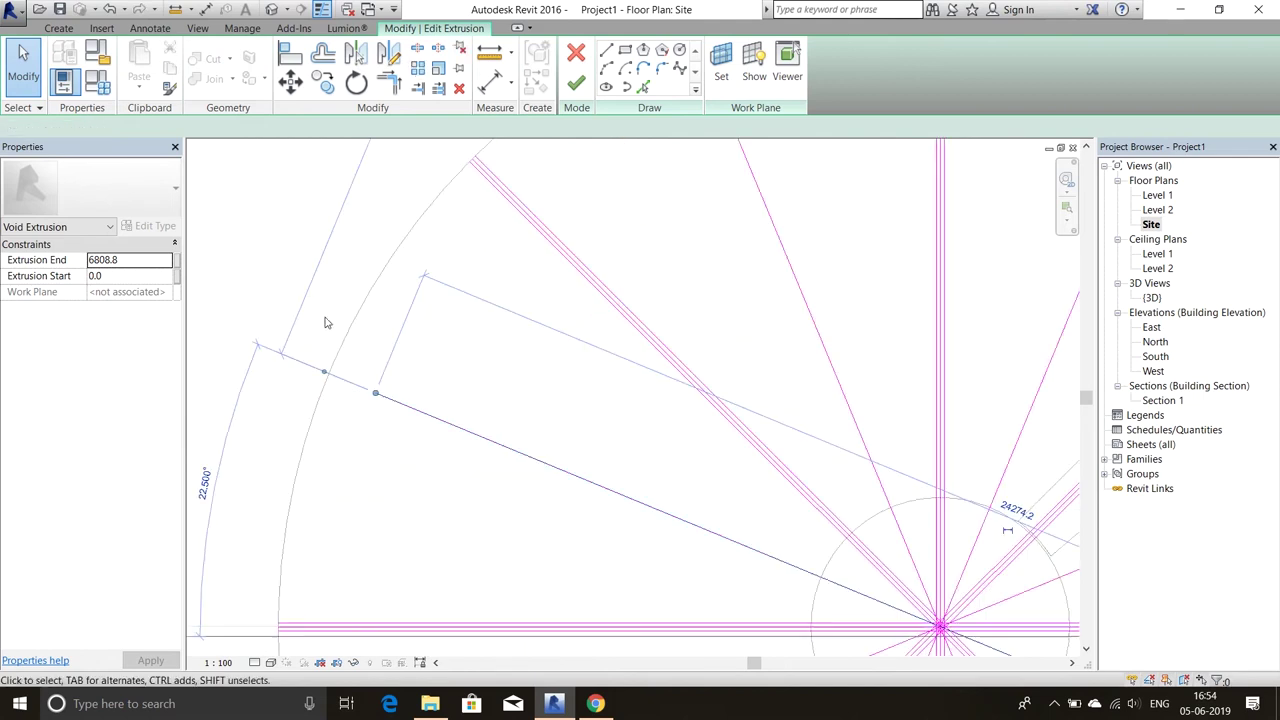
Offset the line through the centre by 75, completing the sixteen-line division.
click(337, 373)
scroll(280, 340, down, 3)
click(323, 53)
scroll(334, 371, up, 3)
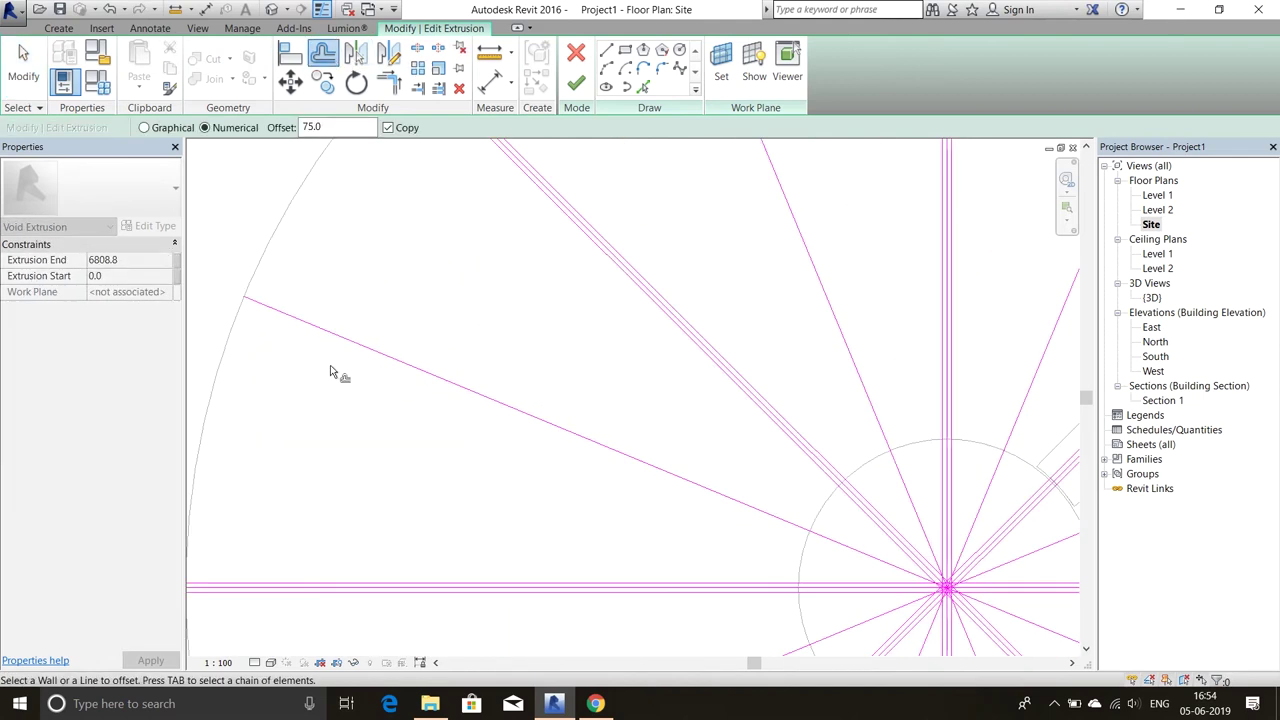
scroll(357, 357, down, 2)
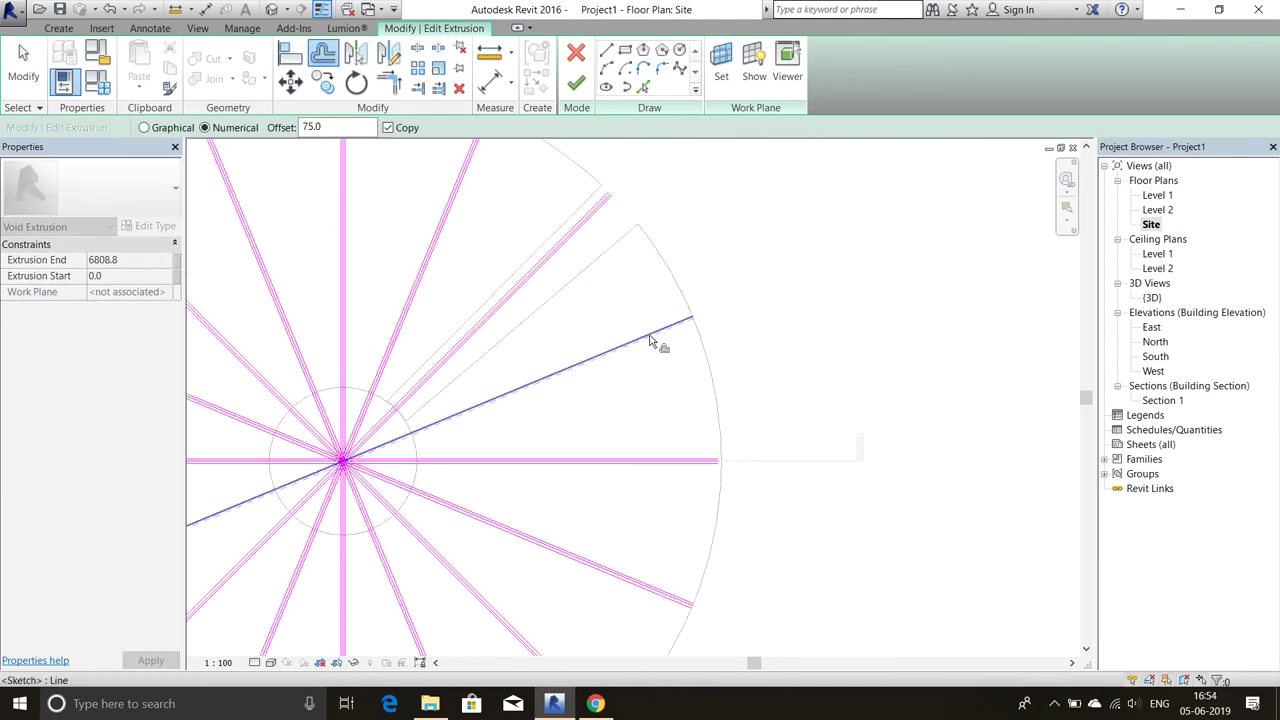
scroll(571, 509, down, 2)
key(Escape)
scroll(571, 509, up, 5)
click(514, 557)
key(Escape)
scroll(514, 557, down, 3)
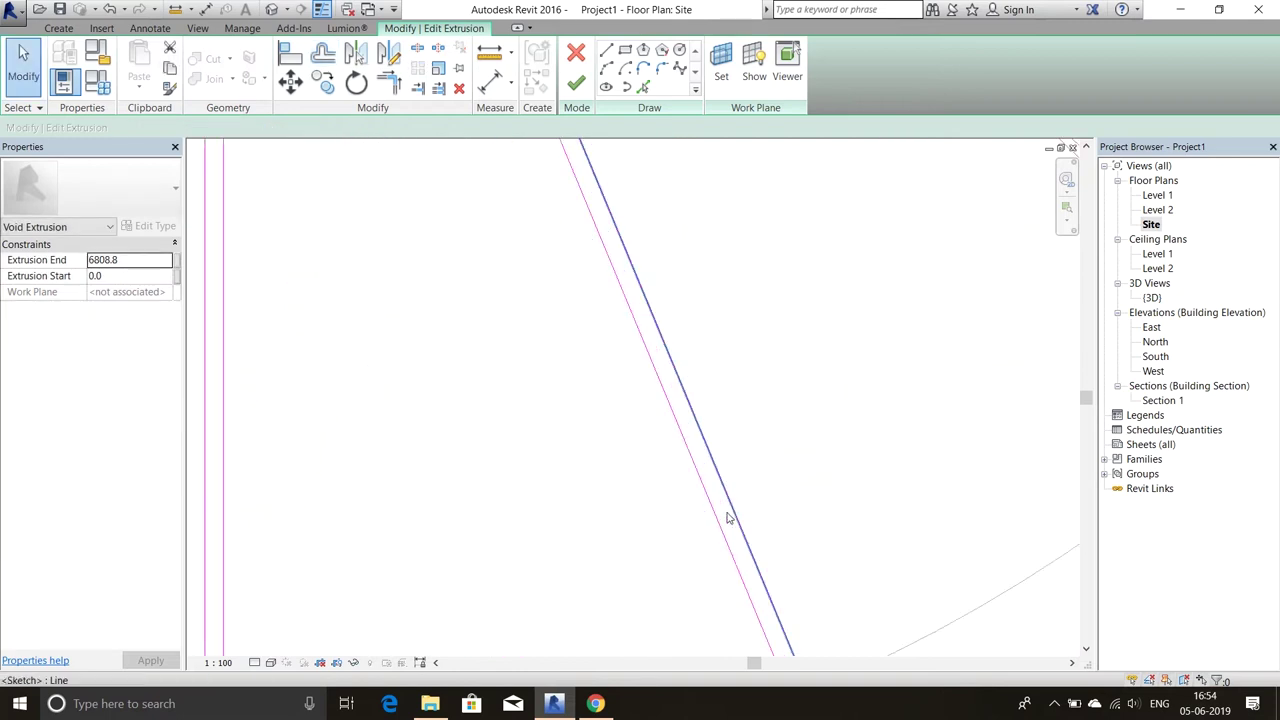
scroll(533, 563, up, 3)
scroll(432, 590, down, 2)
scroll(646, 403, up, 2)
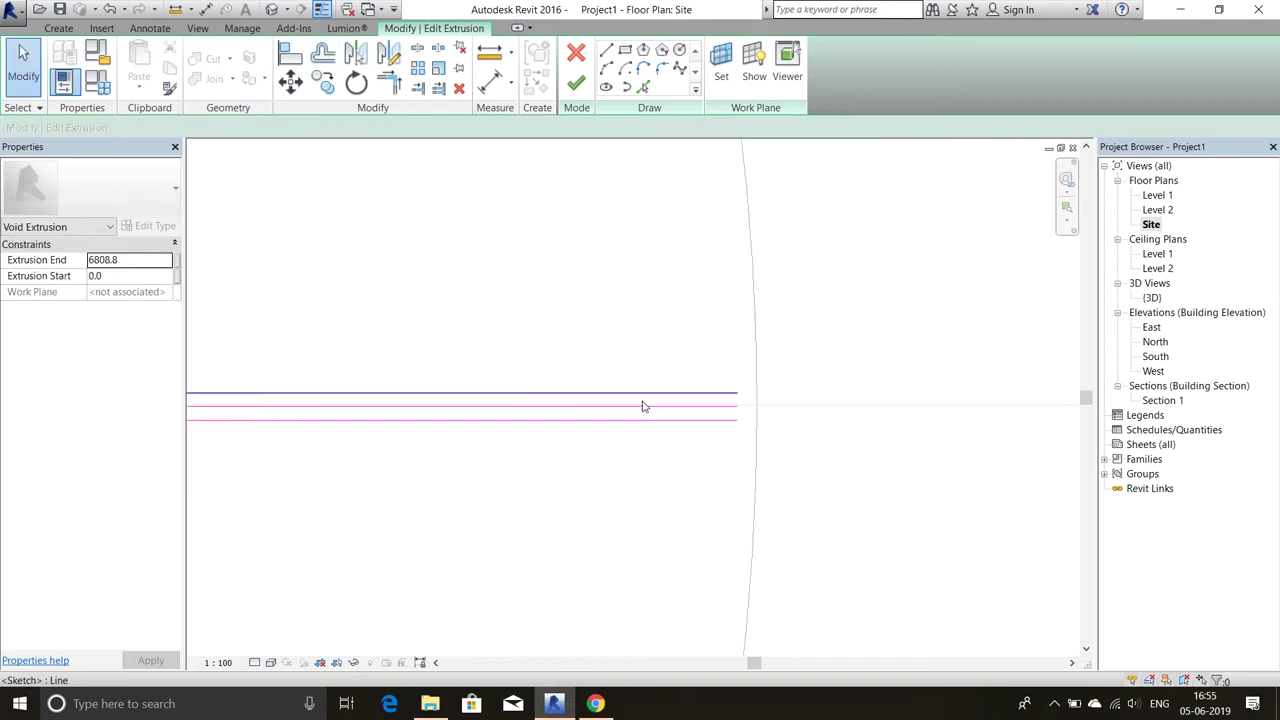
scroll(734, 417, down, 2)
scroll(696, 370, up, 3)
scroll(696, 370, down, 2)
scroll(557, 314, down, 2)
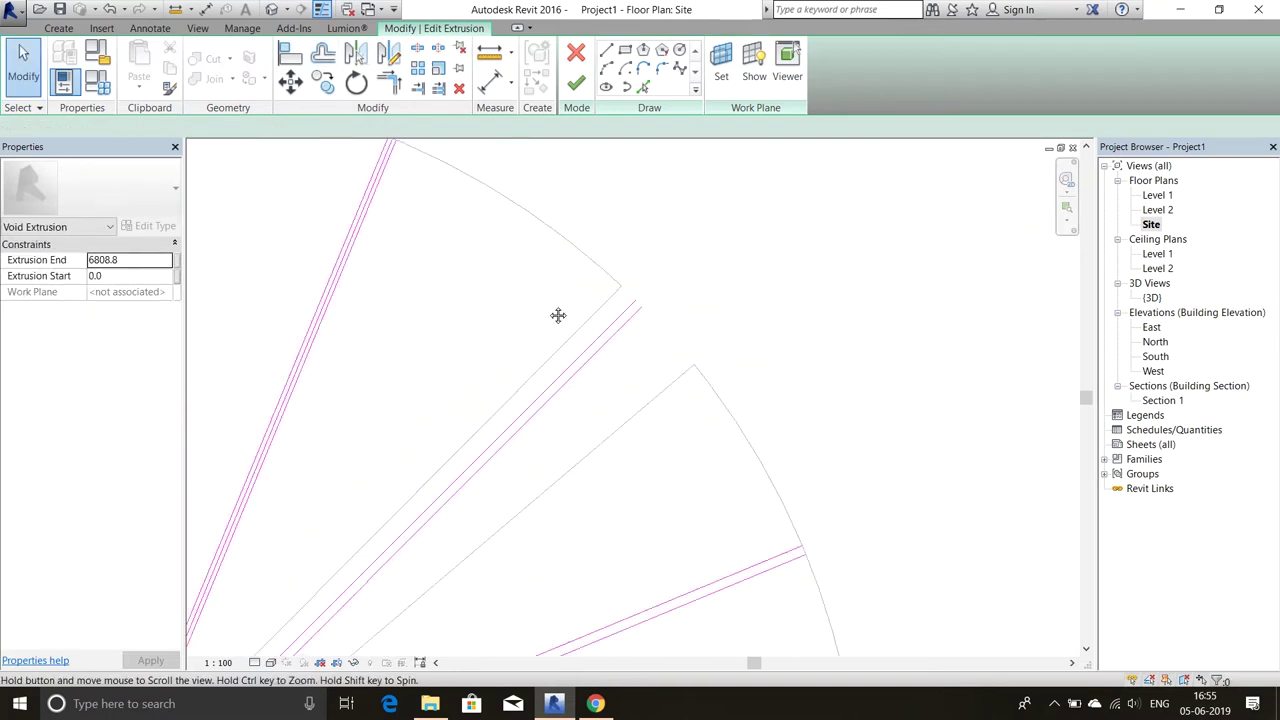
scroll(686, 306, down, 1)
scroll(692, 185, down, 2)
scroll(692, 185, down, 2)
scroll(403, 349, down, 2)
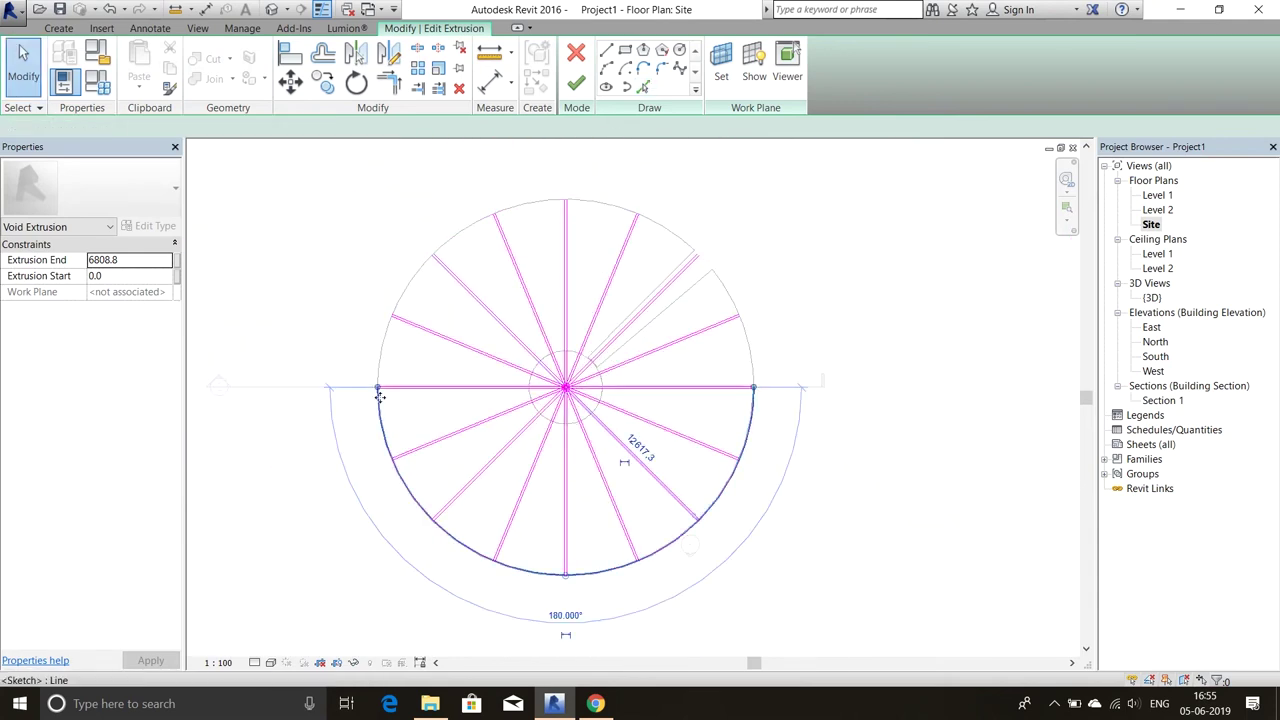
Close the arc around the lower half of the circle.
drag(731, 267, 752, 368)
scroll(563, 206, up, 2)
scroll(450, 280, up, 1)
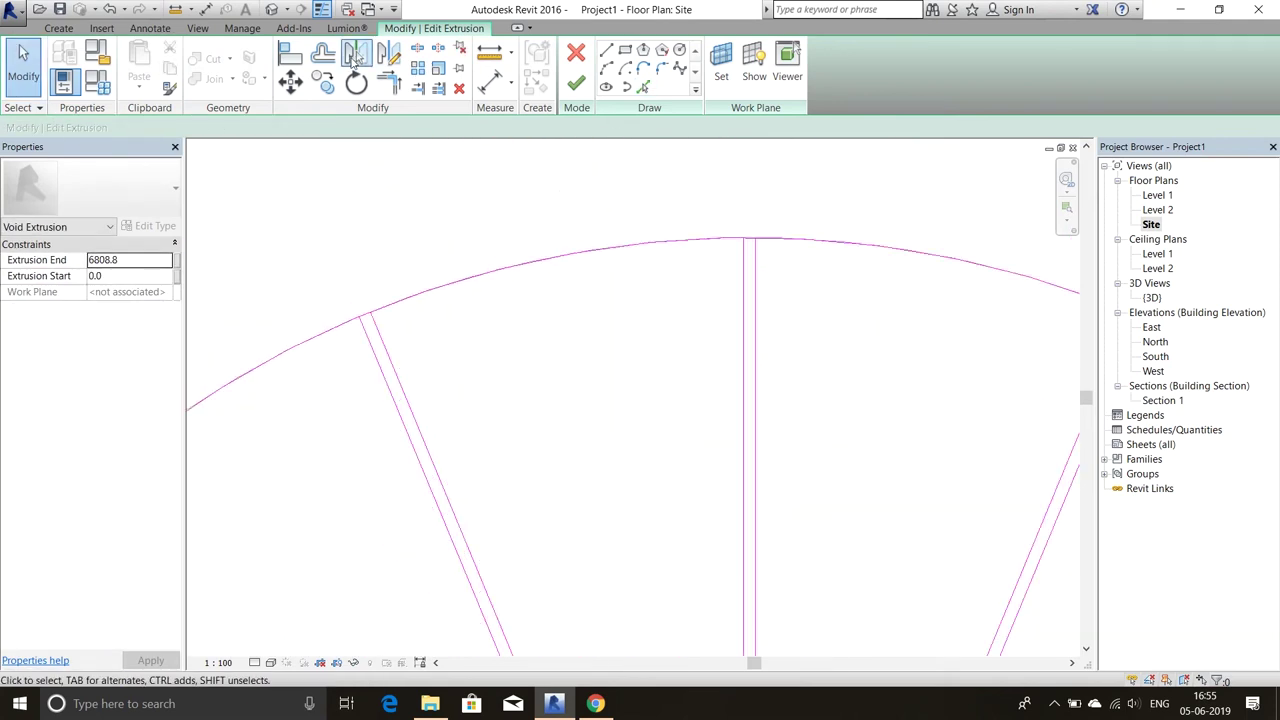
scroll(367, 333, up, 2)
scroll(385, 355, down, 1)
scroll(440, 320, down, 2)
scroll(465, 365, down, 2)
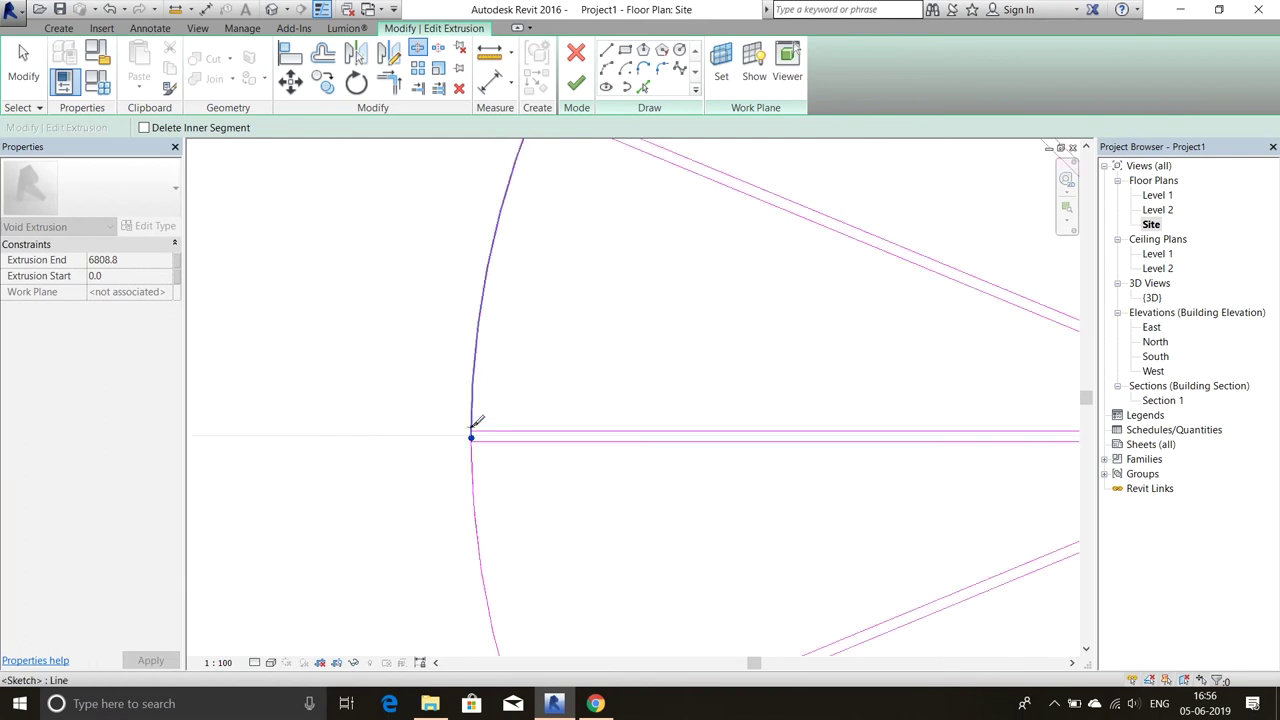
scroll(520, 490, down, 2)
scroll(570, 544, down, 2)
middle_drag(806, 434, 629, 294)
scroll(690, 390, up, 2)
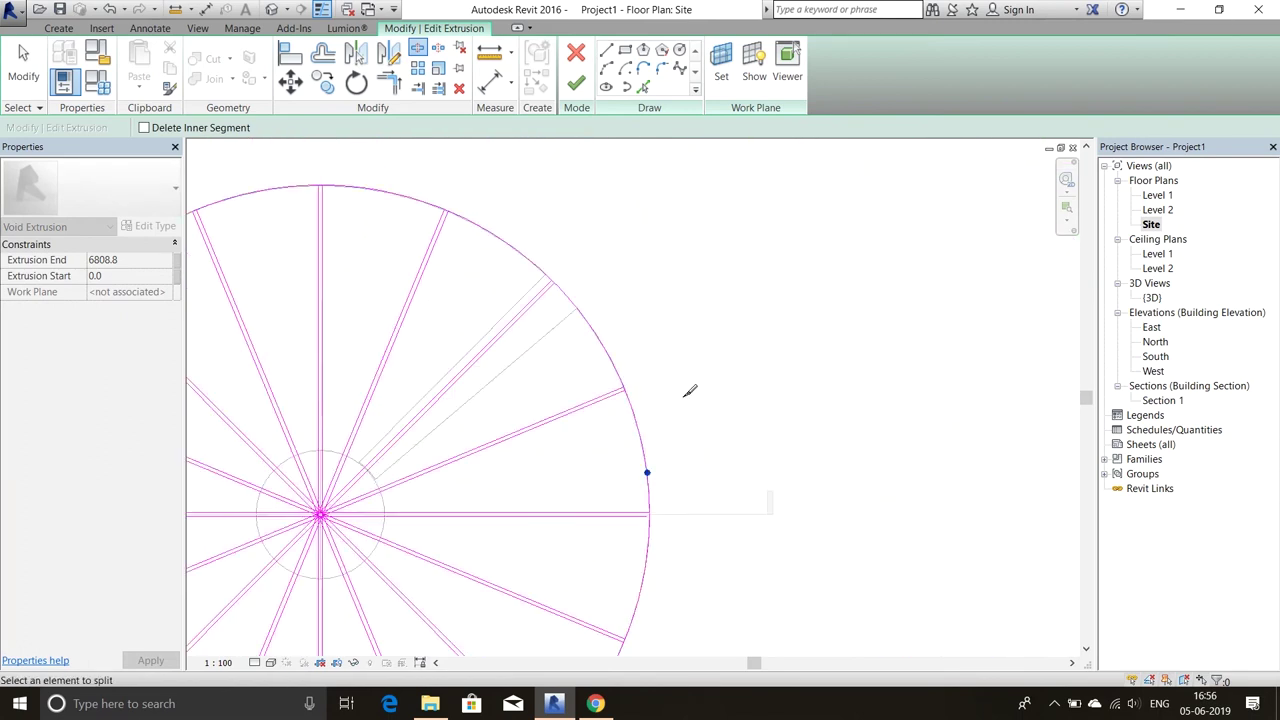
scroll(521, 290, up, 2)
scroll(510, 330, up, 1)
scroll(495, 336, up, 1)
Trim the first radial line with Trim/Extend to Corner so it ends at the outer arc.
key(t)
key(r)
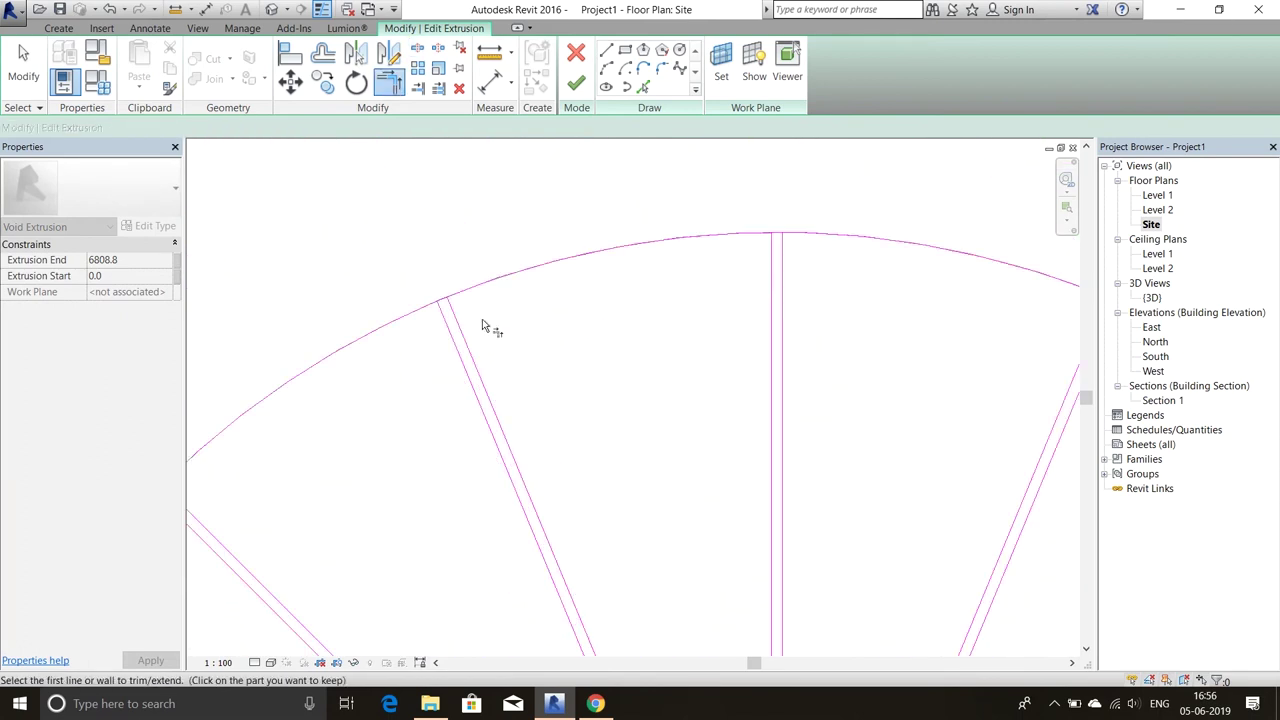
middle_drag(771, 258, 366, 270)
click(695, 323)
middle_drag(695, 323, 433, 306)
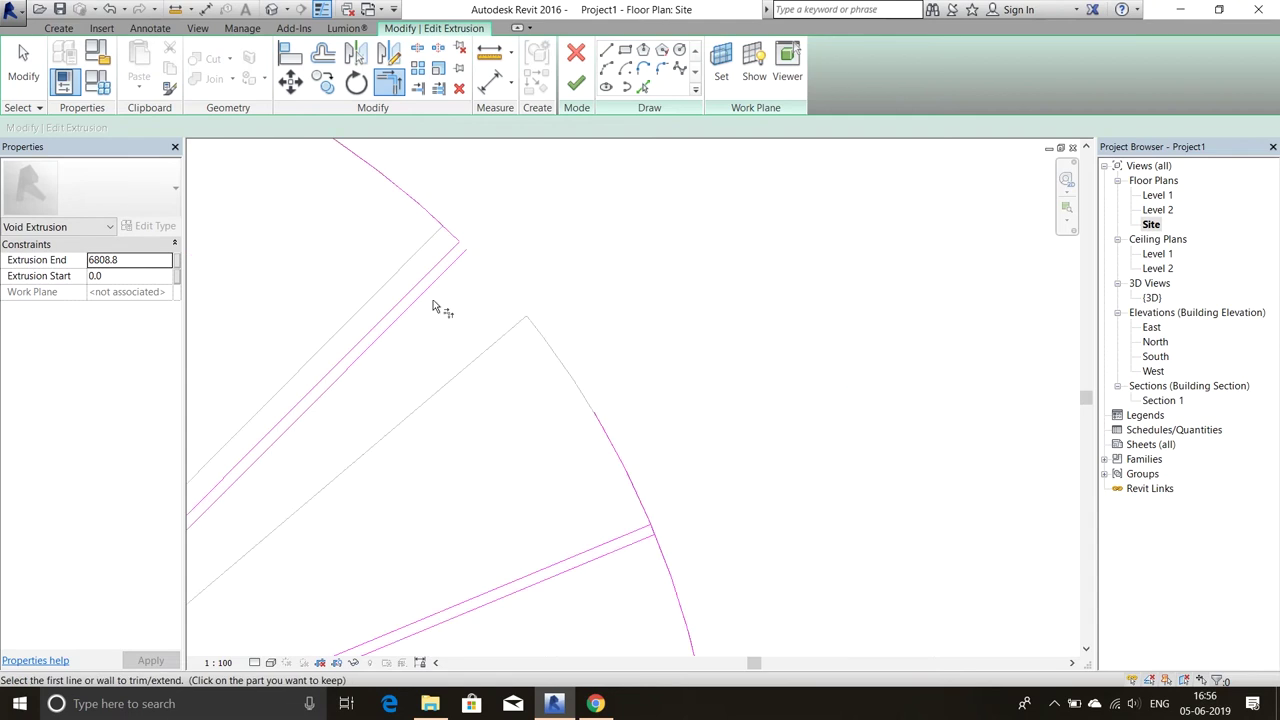
scroll(622, 465, down, 2)
scroll(657, 423, down, 2)
scroll(863, 434, up, 1)
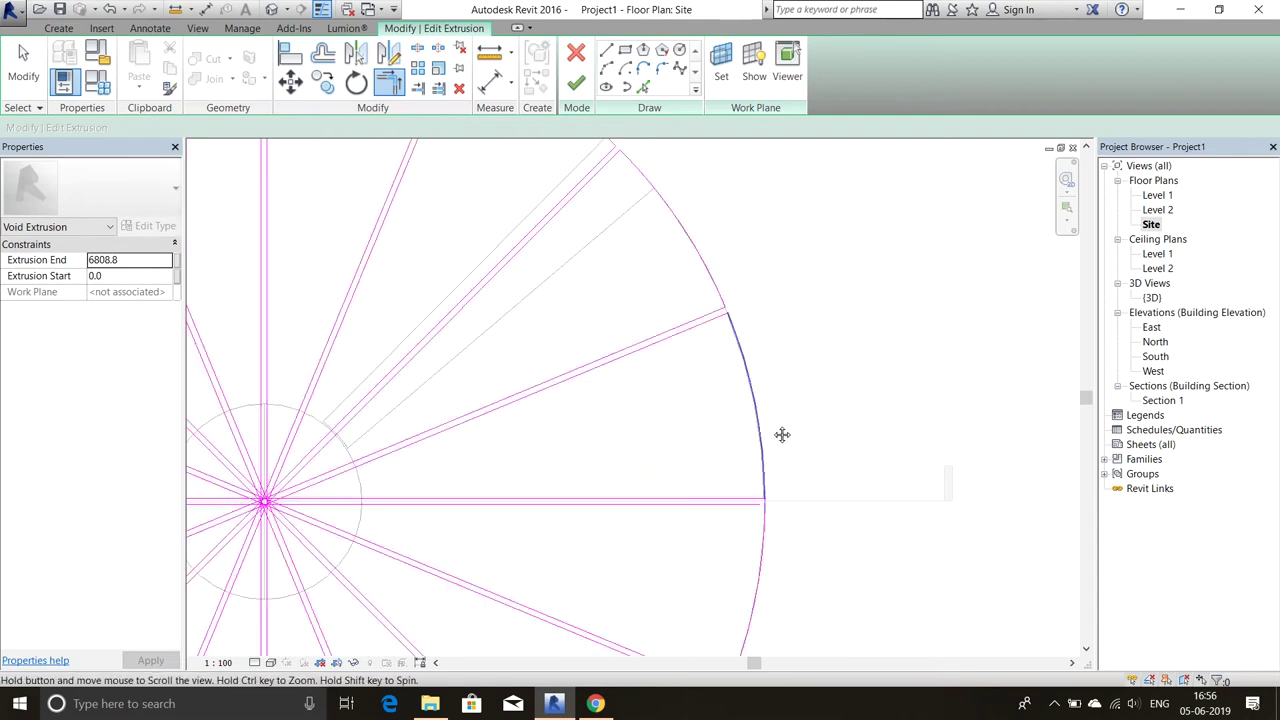
scroll(800, 425, up, 3)
scroll(800, 425, down, 2)
click(823, 469)
scroll(823, 469, down, 1)
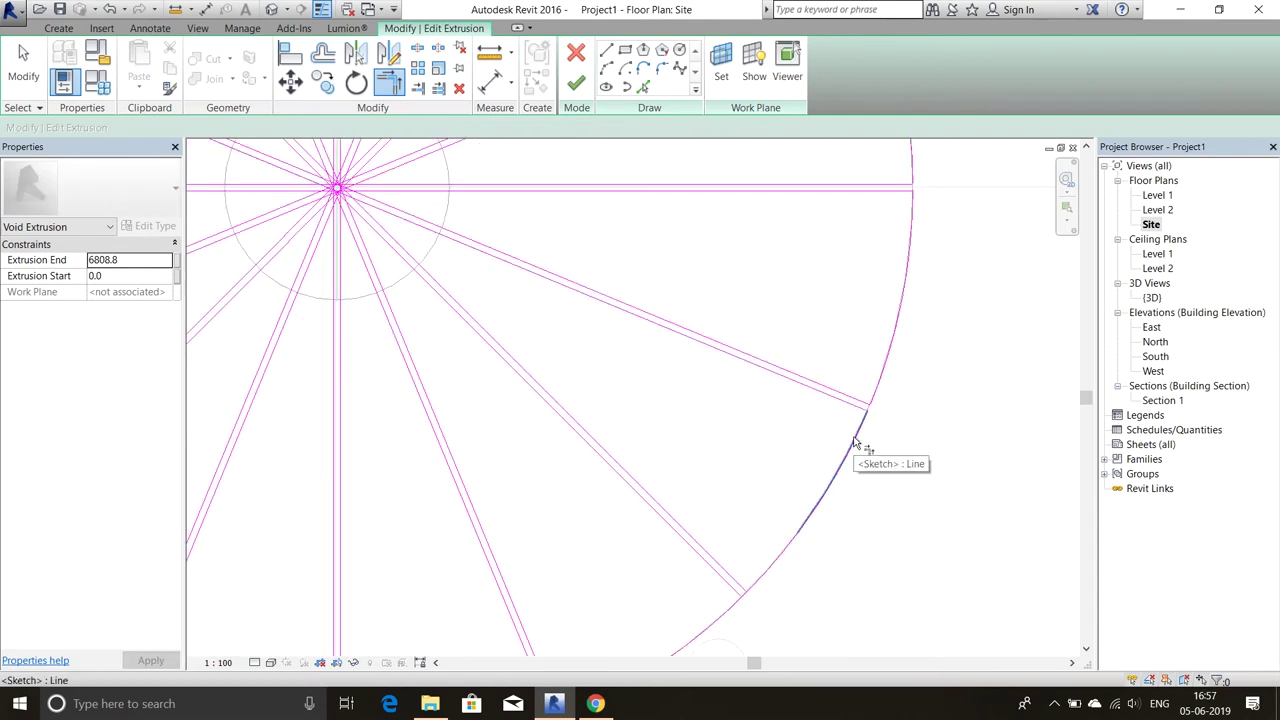
click(785, 535)
scroll(785, 535, down, 1)
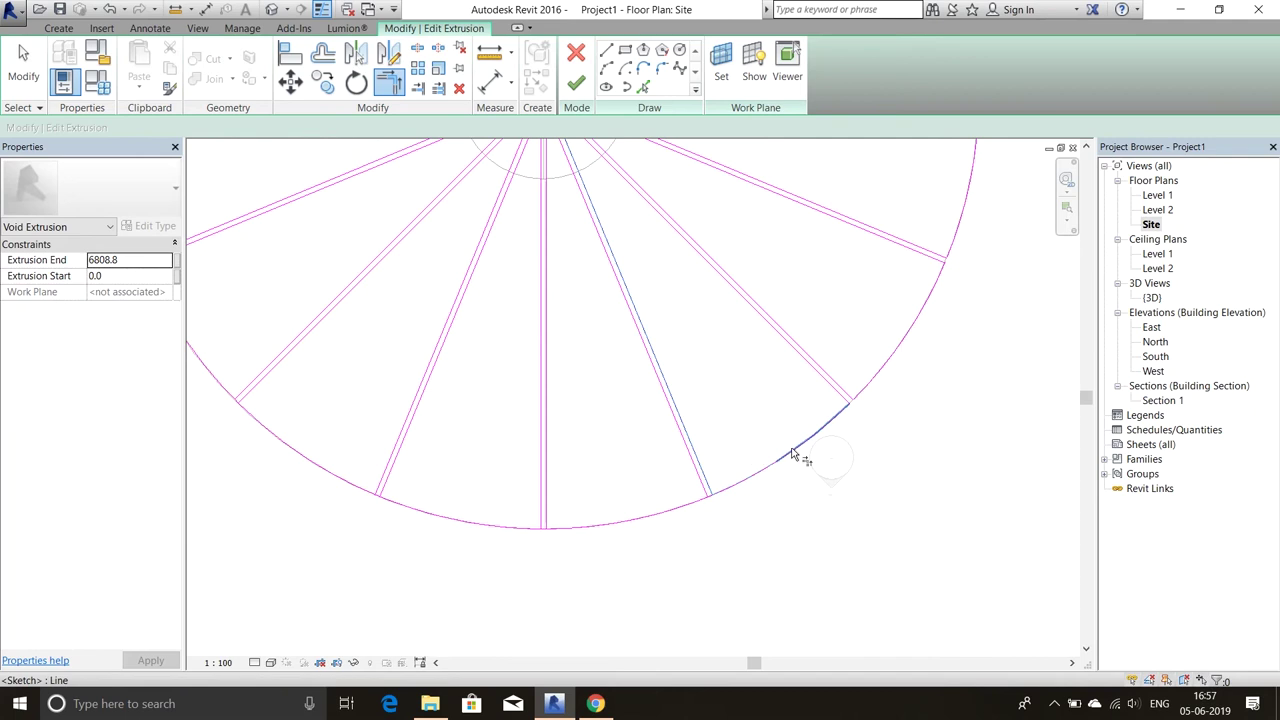
click(607, 489)
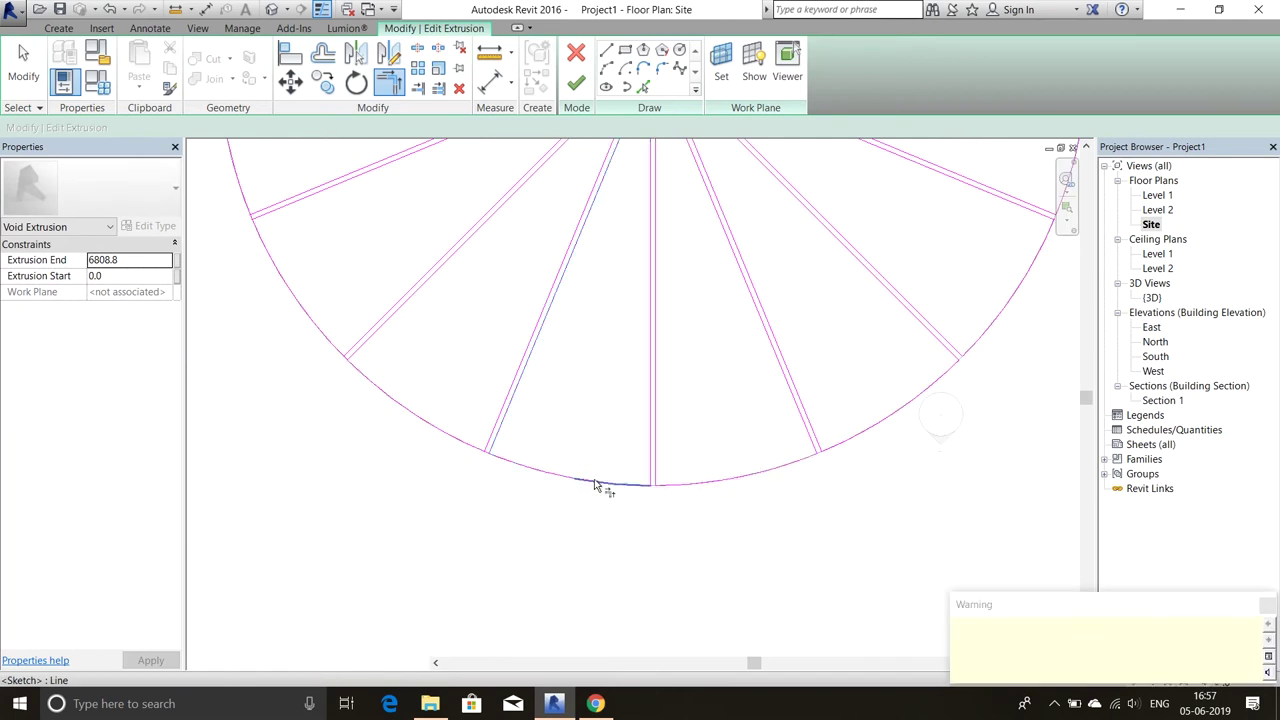
Trim the next radial line back to the outer arc.
middle_drag(388, 346, 611, 391)
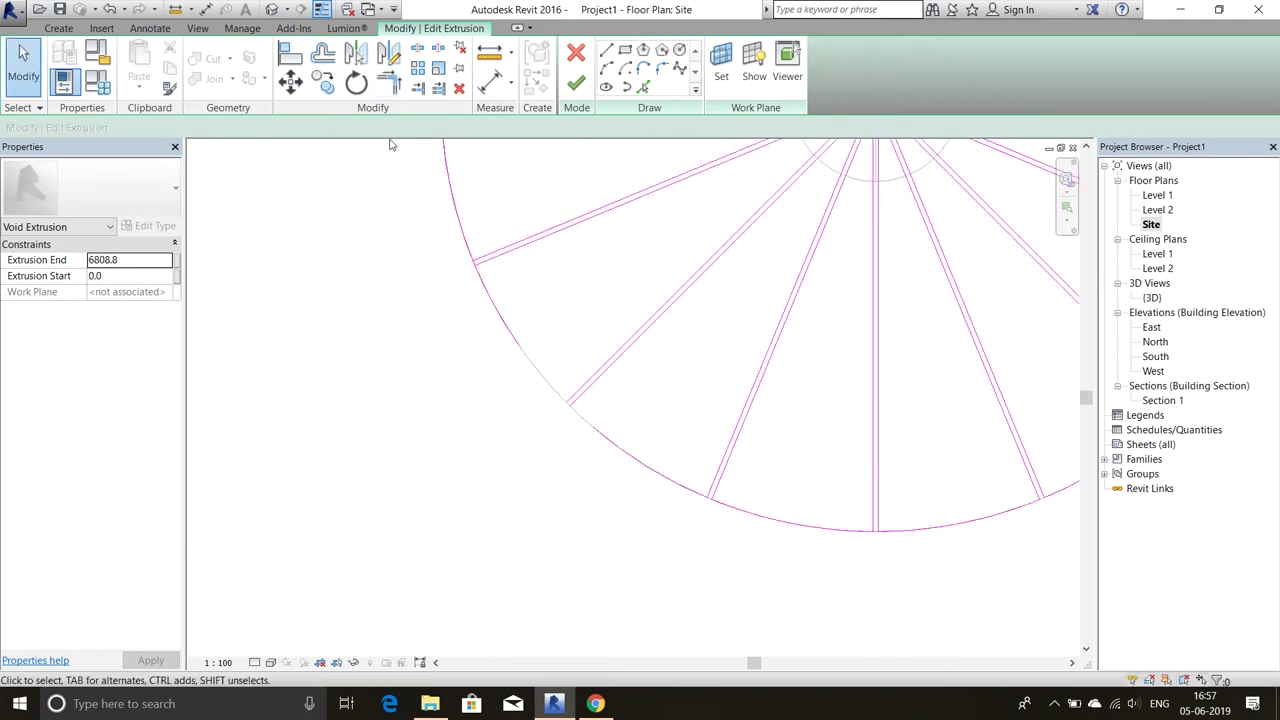
click(490, 293)
middle_drag(490, 293, 557, 420)
scroll(634, 543, up, 1)
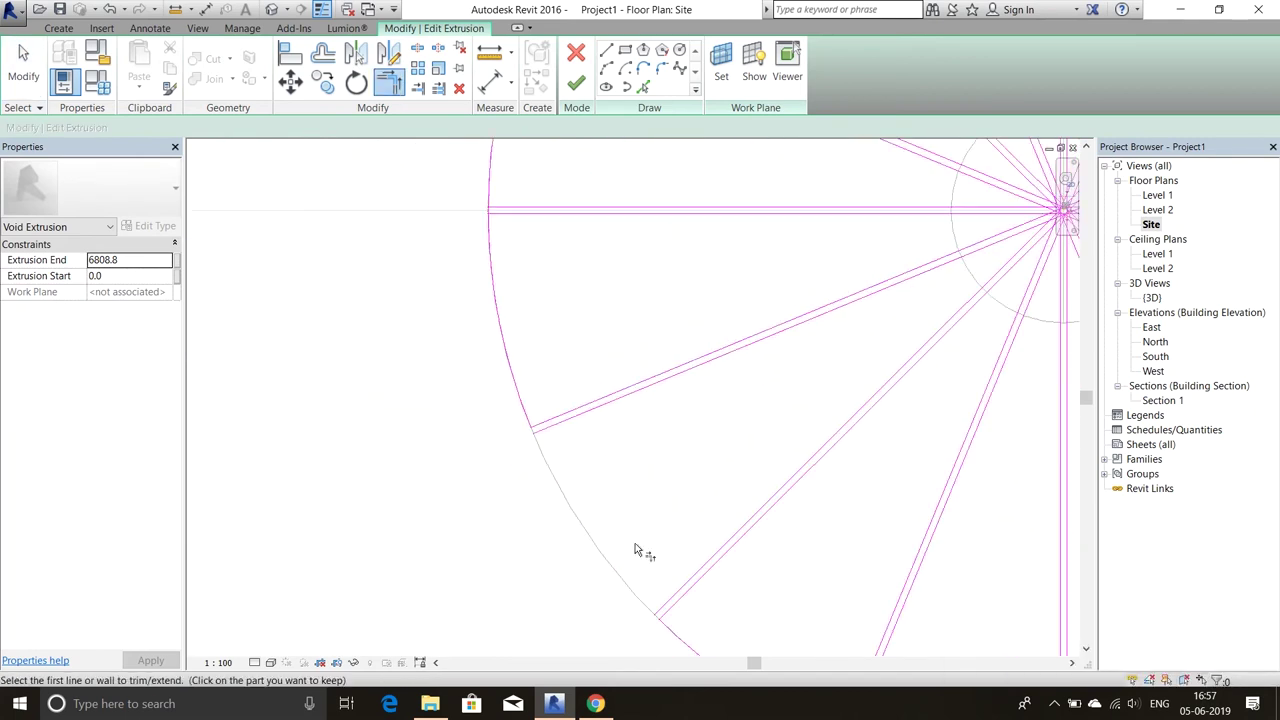
click(523, 364)
scroll(563, 383, down, 1)
scroll(577, 385, up, 1)
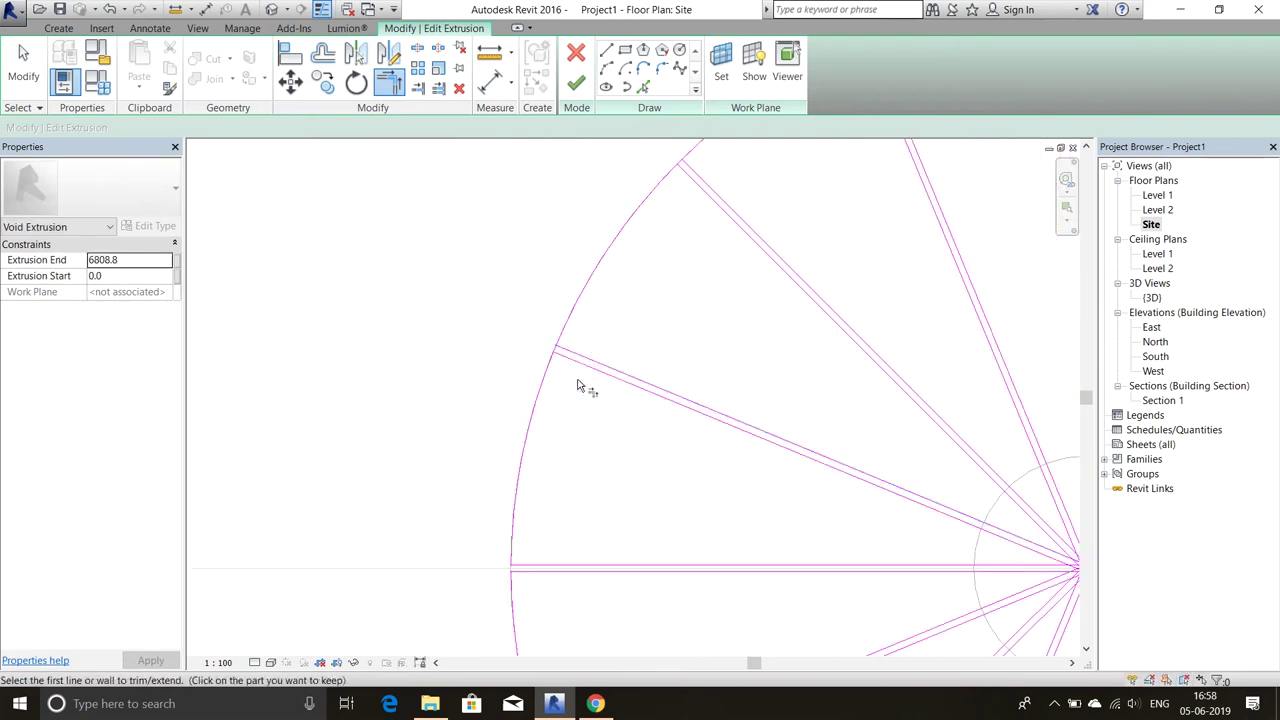
middle_drag(666, 308, 571, 343)
middle_drag(814, 366, 680, 263)
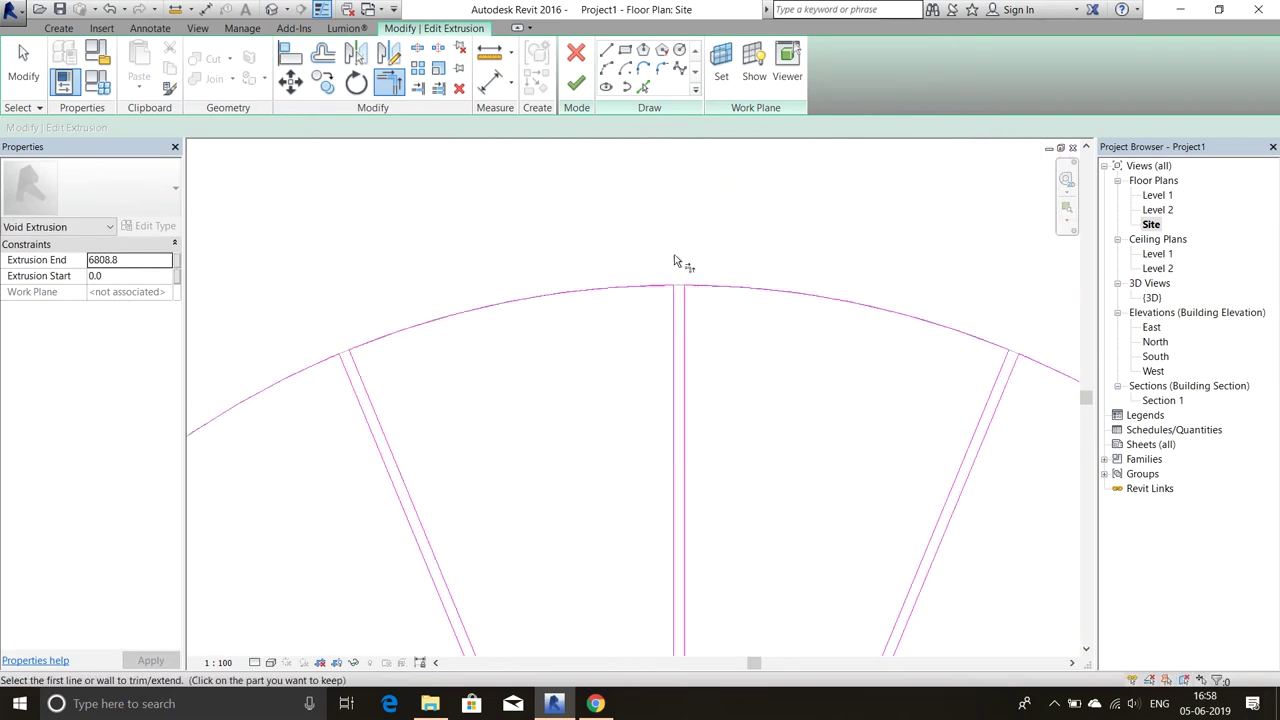
scroll(706, 364, up, 1)
scroll(752, 380, down, 1)
middle_drag(752, 380, 649, 343)
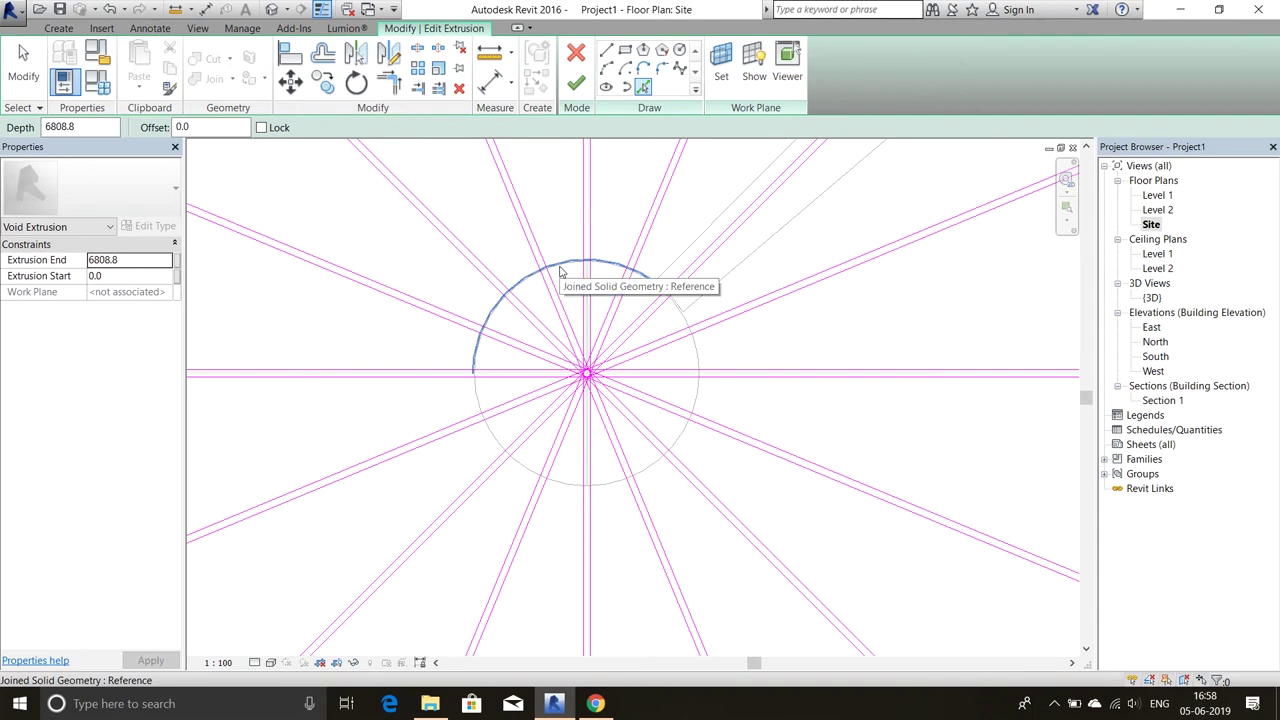
Draw a small centre-point circle where the radial lines meet.
drag(475, 376, 657, 280)
scroll(677, 357, up, 2)
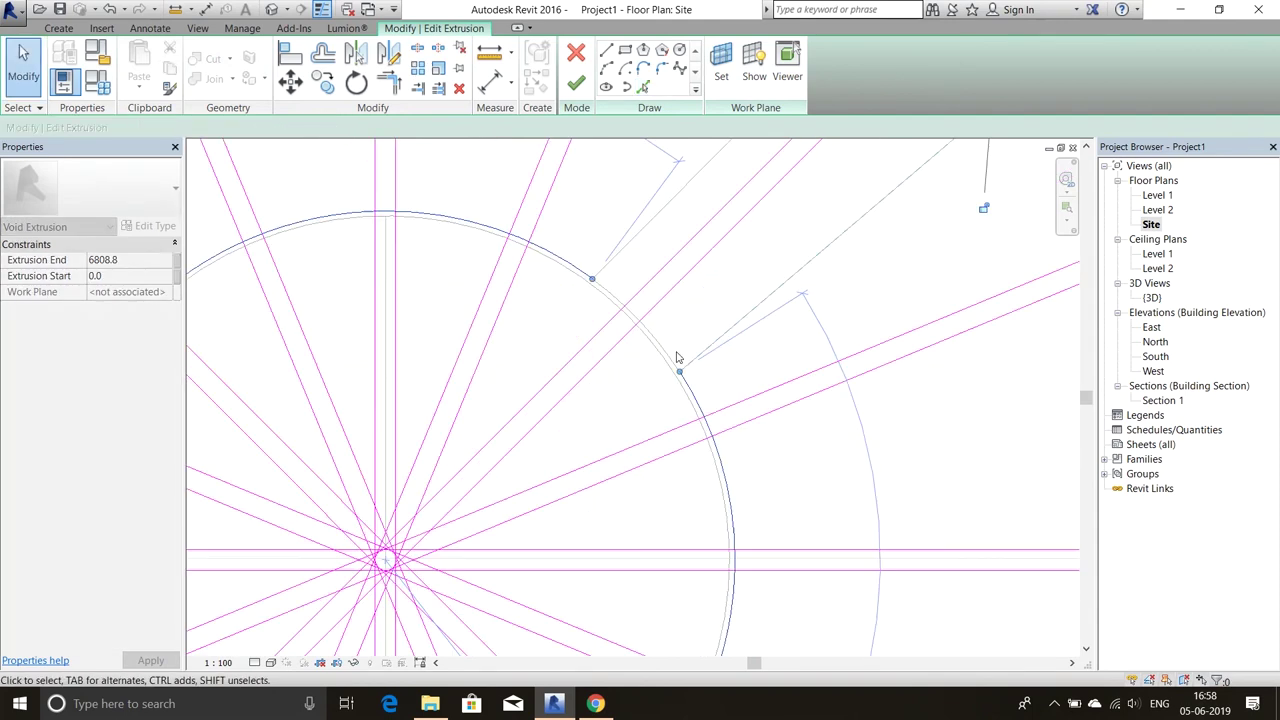
scroll(706, 432, down, 2)
key(Escape)
key(Escape)
scroll(551, 360, up, 2)
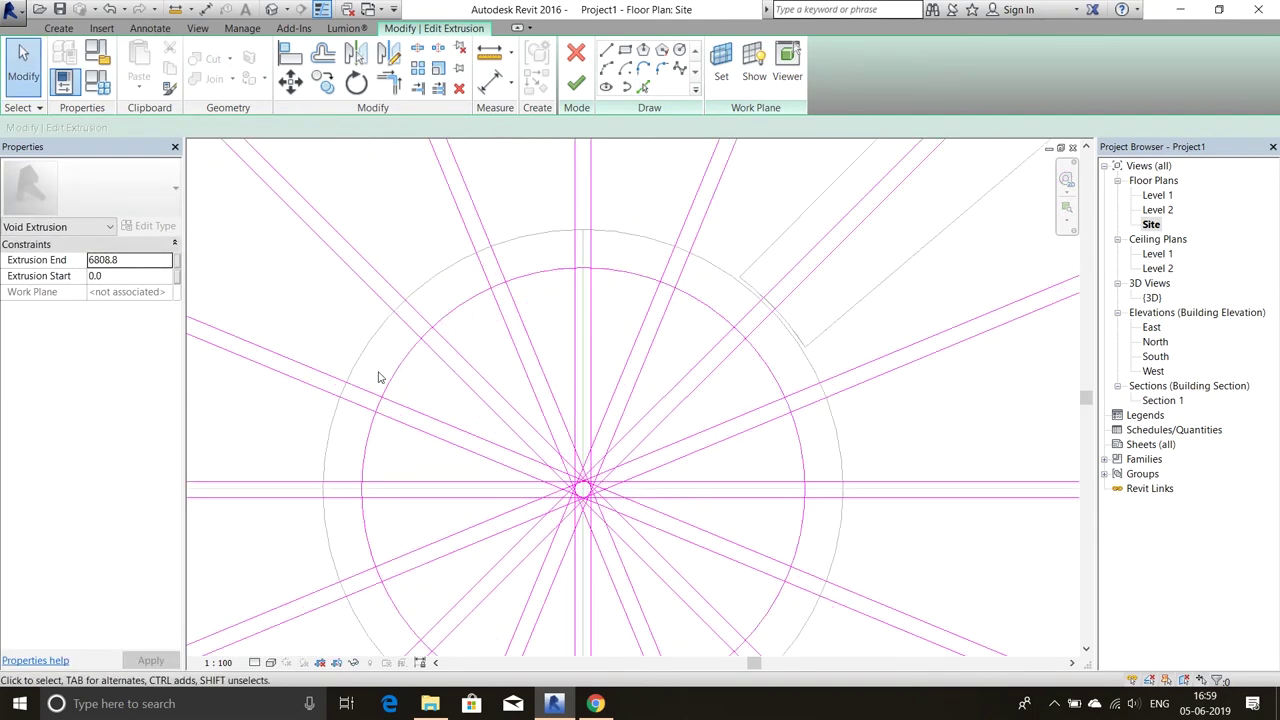
key(Escape)
scroll(366, 417, down, 3)
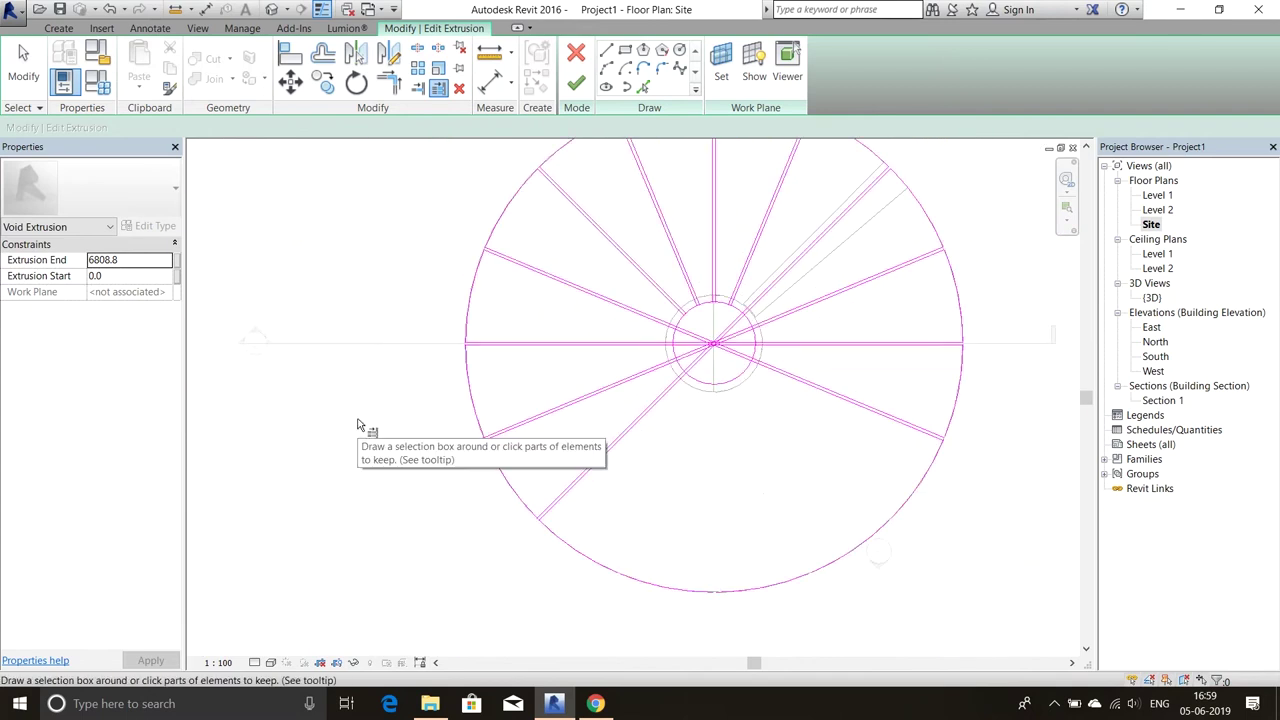
scroll(357, 426, up, 1)
scroll(357, 423, up, 1)
scroll(421, 387, up, 1)
scroll(421, 387, up, 3)
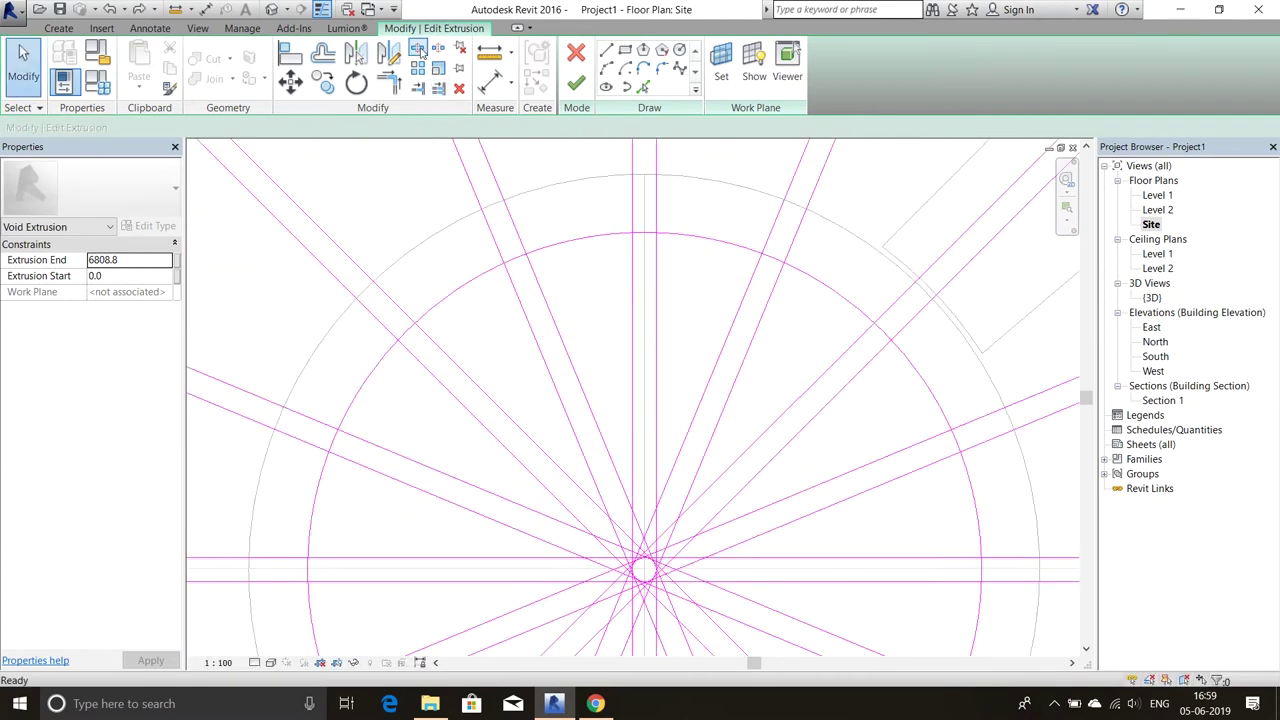
Trim the diagonal, vertical and horizontal line pairs back to the inner circle.
key(s)
key(l)
scroll(385, 457, up, 1)
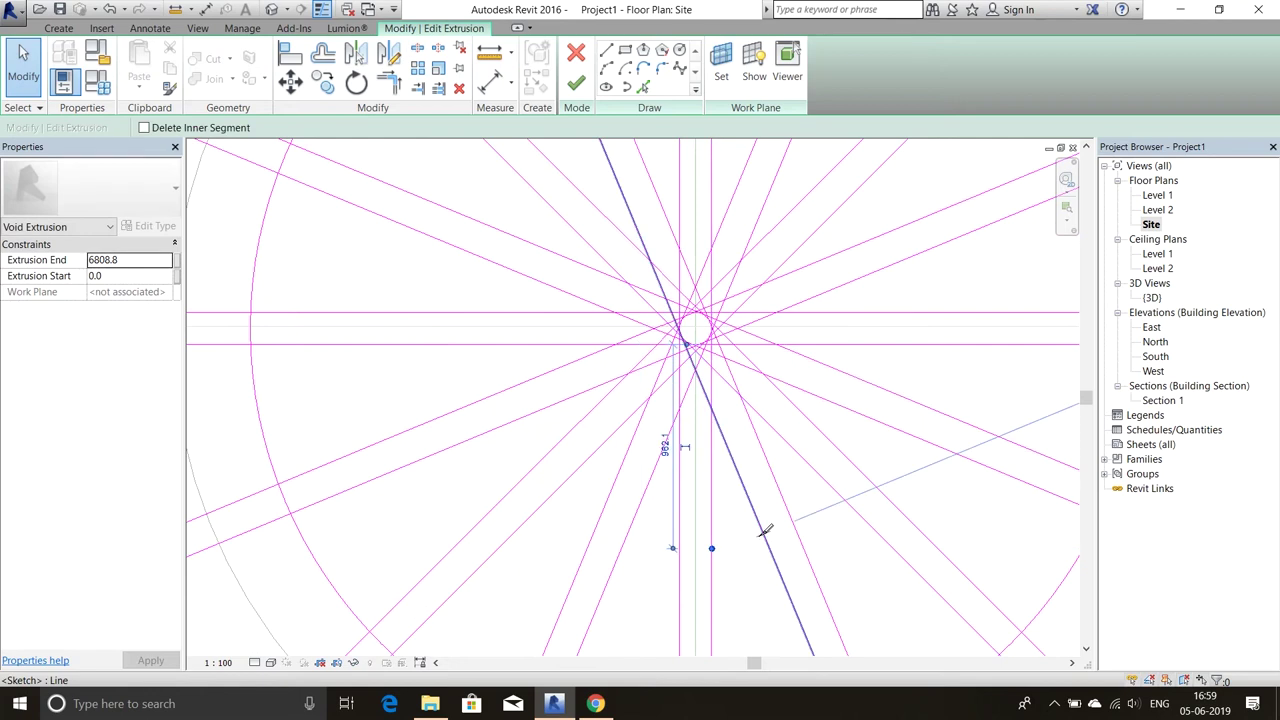
scroll(686, 528, down, 2)
key(t)
key(r)
scroll(561, 276, up, 1)
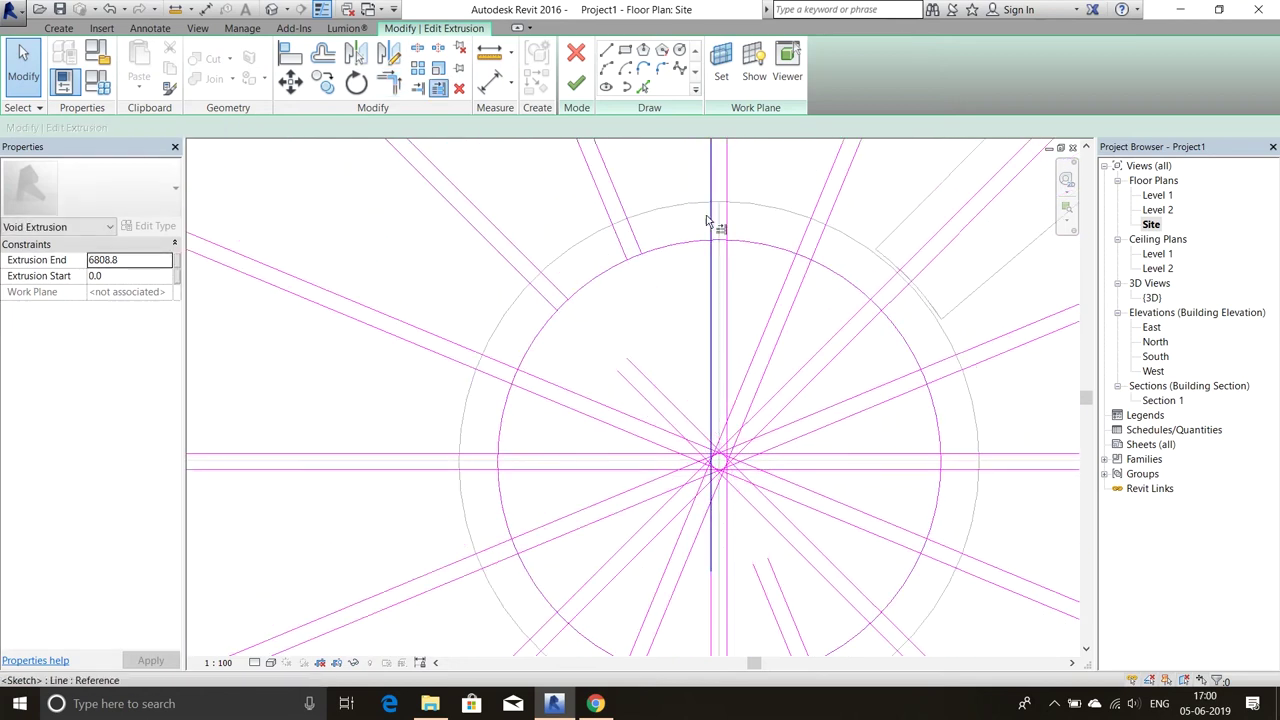
click(803, 235)
middle_drag(775, 428, 615, 361)
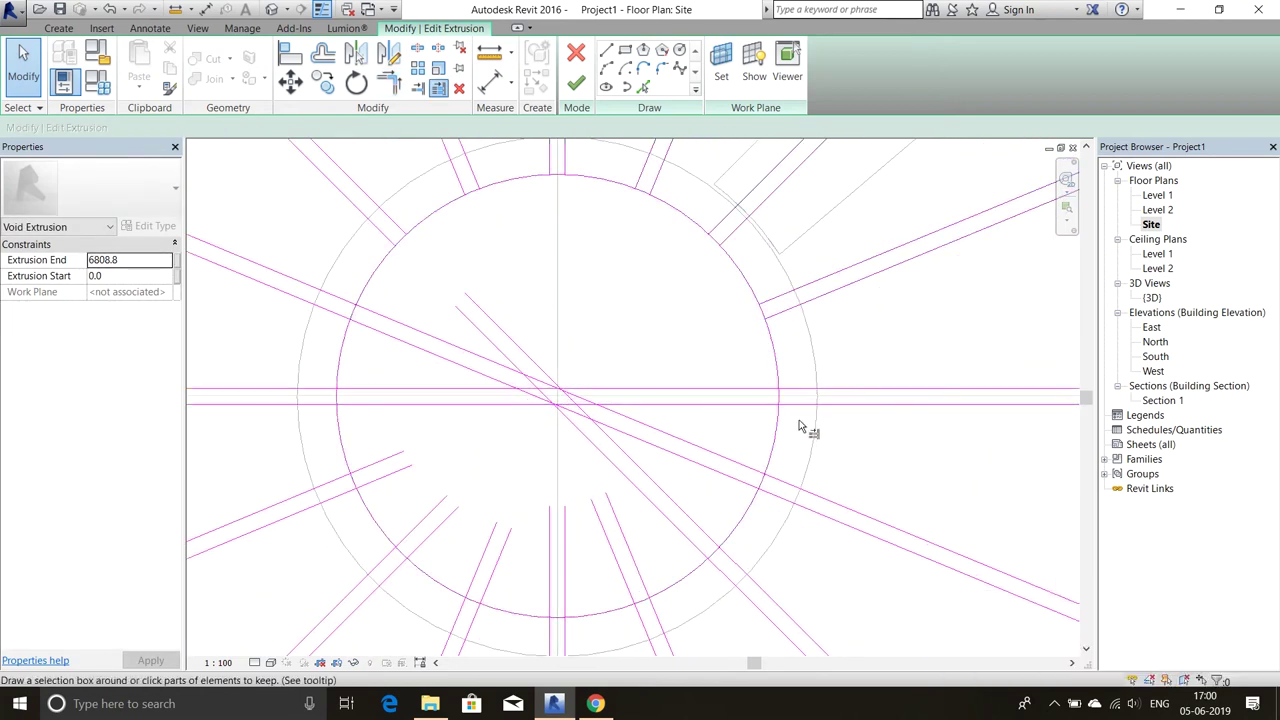
click(785, 486)
middle_drag(750, 573, 822, 441)
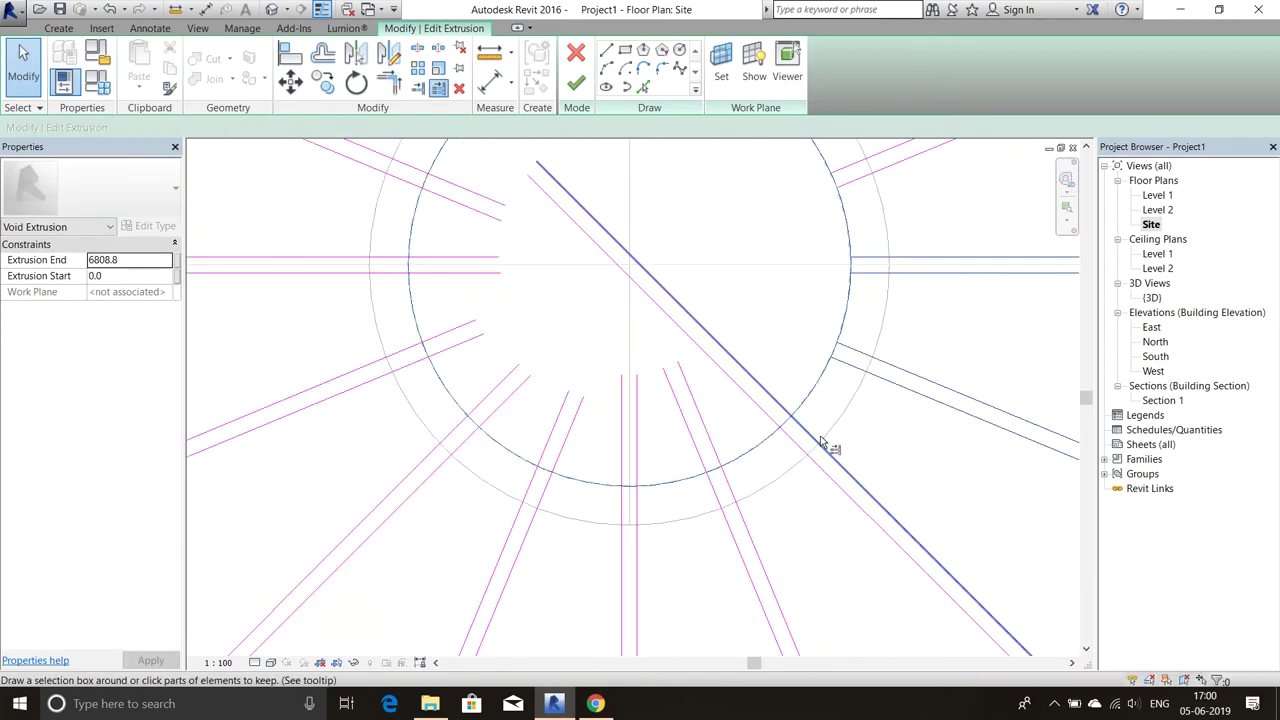
click(637, 512)
scroll(637, 512, down, 1)
click(432, 330)
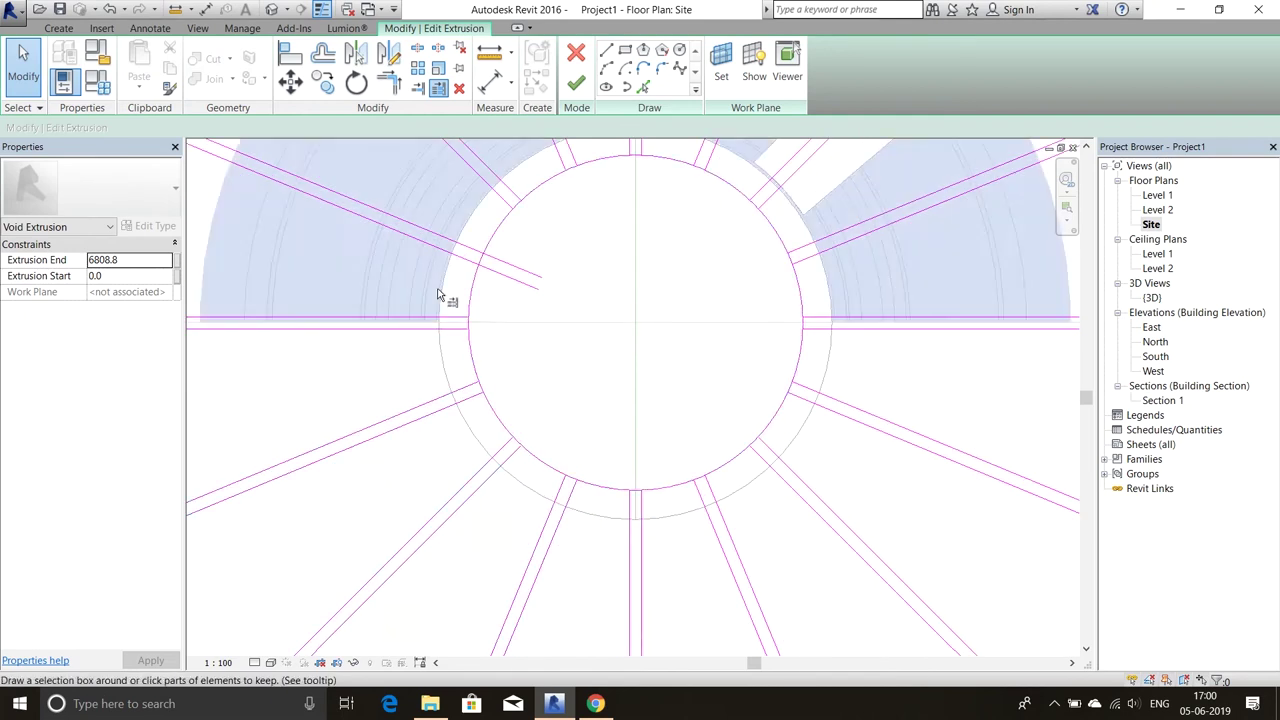
scroll(477, 248, down, 1)
scroll(574, 340, up, 2)
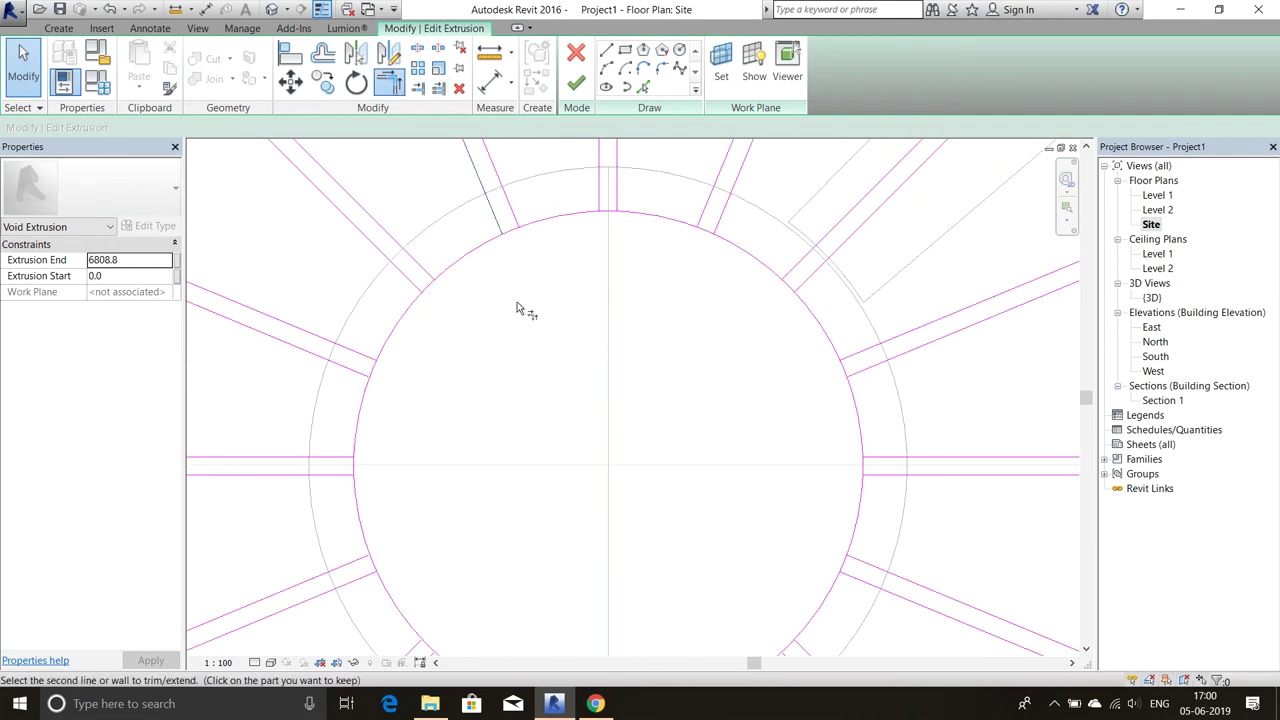
scroll(517, 307, down, 1)
Try splitting the inner circle, then shorten the inner arc between two radial lines.
key(s)
key(l)
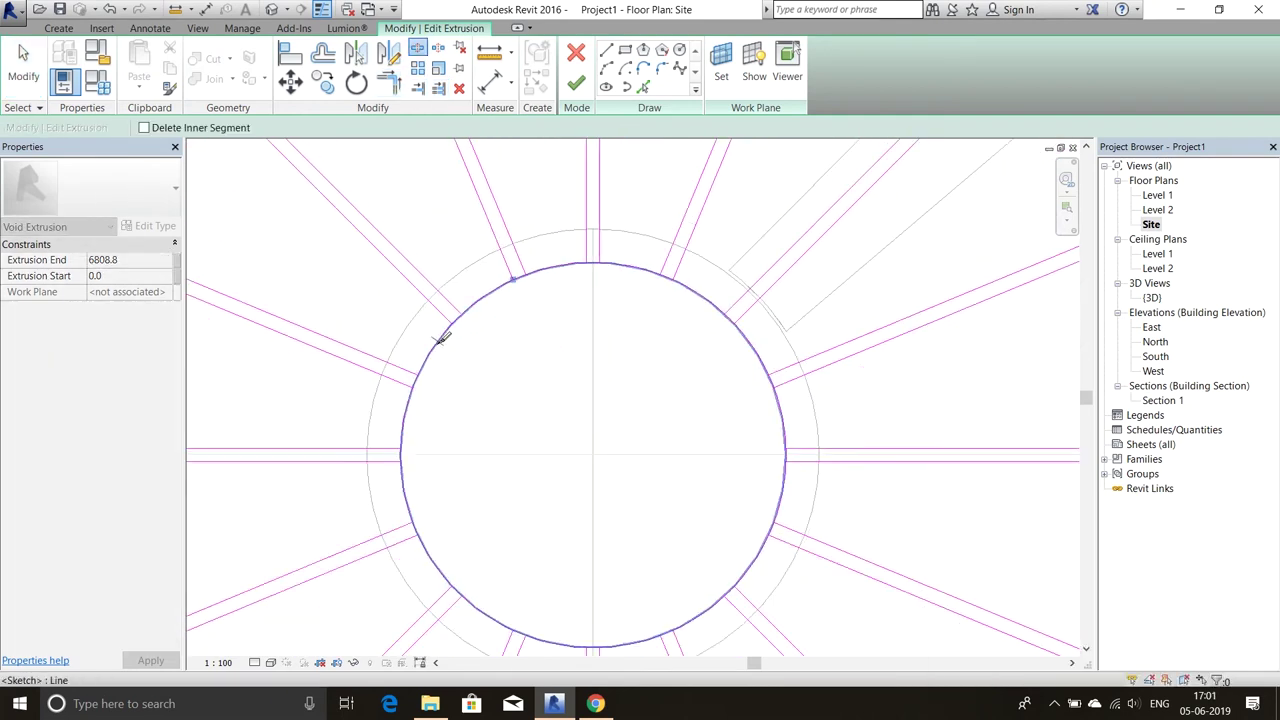
middle_drag(494, 617, 422, 502)
middle_drag(683, 233, 757, 355)
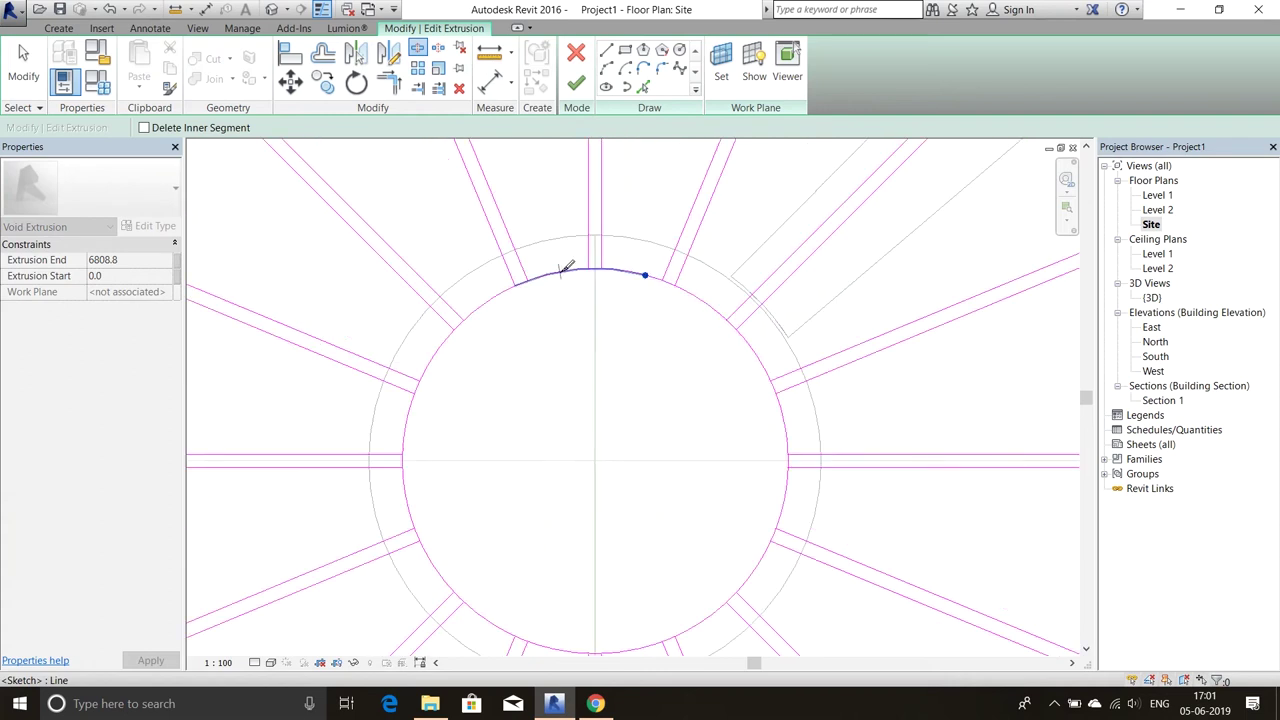
click(572, 272)
key(Escape)
scroll(471, 343, up, 2)
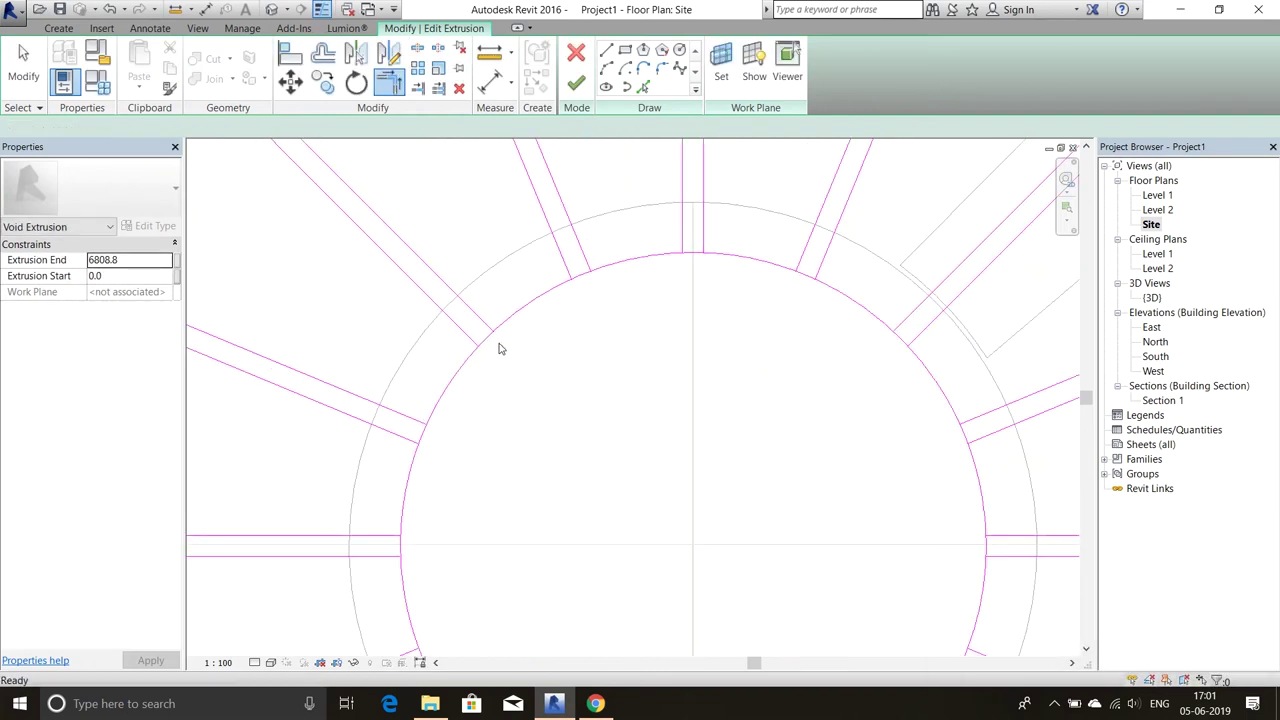
drag(494, 334, 572, 282)
drag(655, 263, 840, 247)
scroll(840, 247, up, 2)
drag(586, 380, 614, 386)
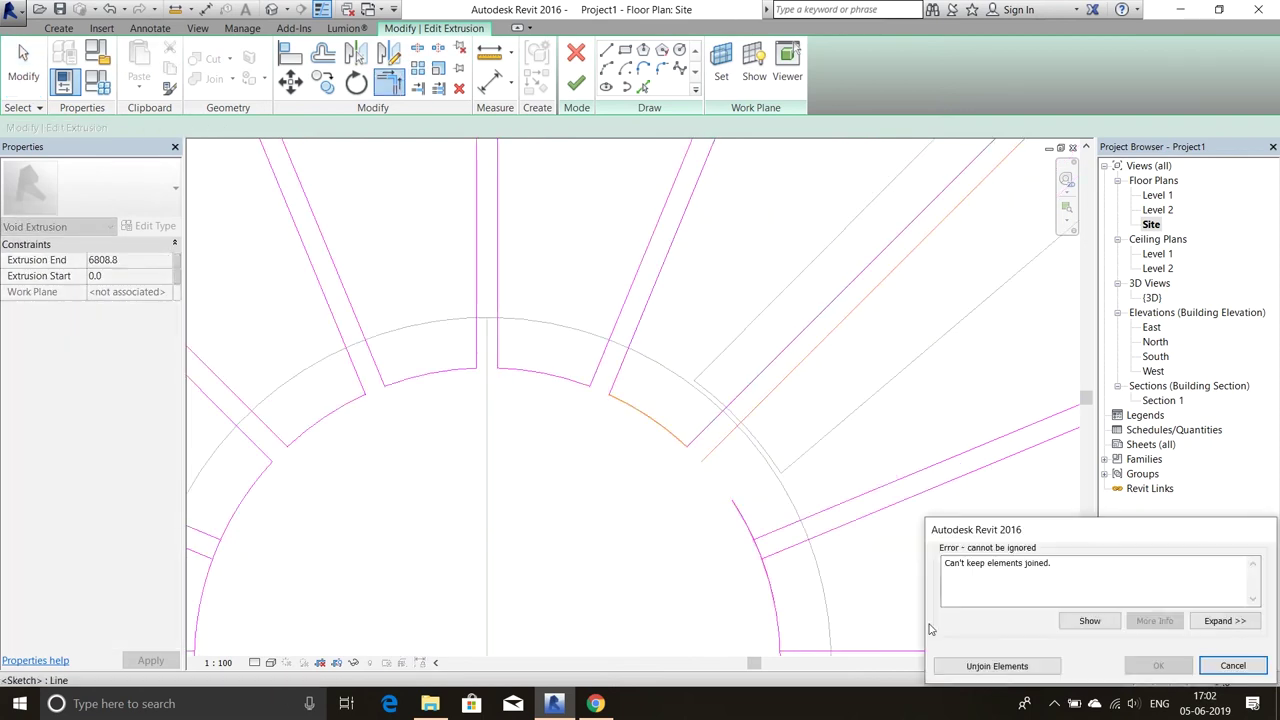
scroll(743, 514, up, 4)
scroll(737, 477, down, 3)
middle_drag(586, 491, 833, 524)
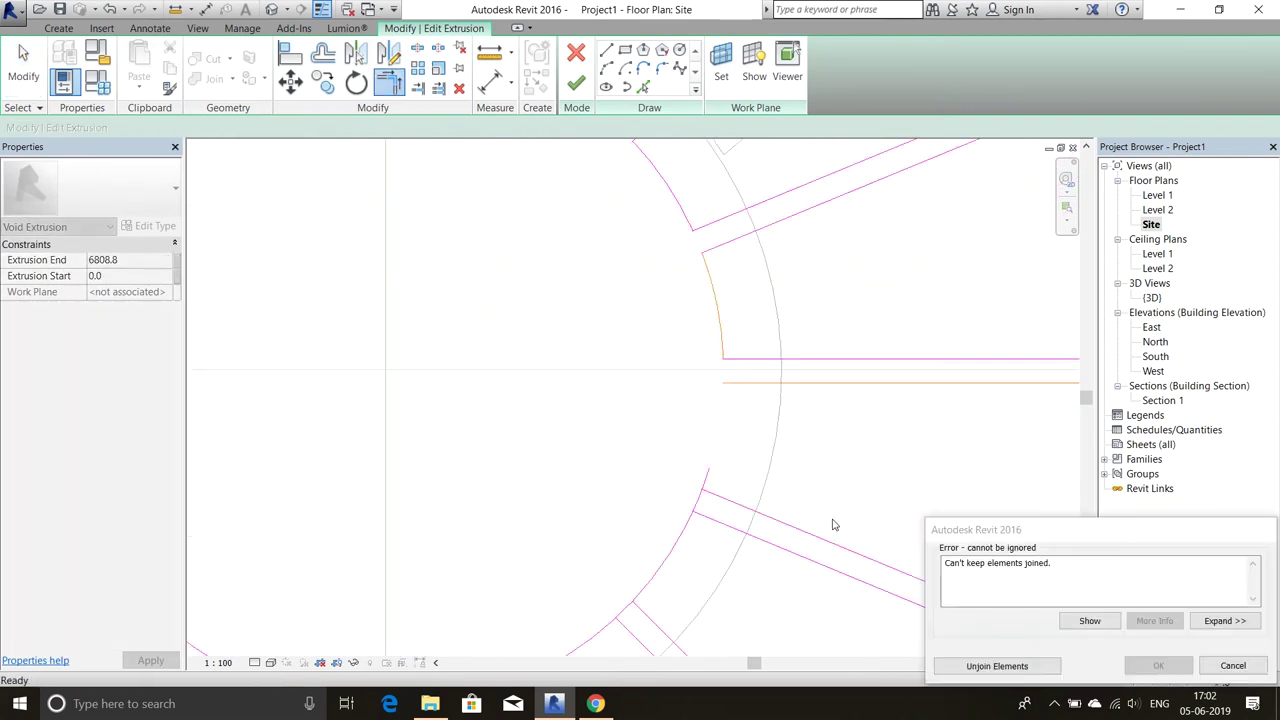
key(Escape)
scroll(834, 360, down, 2)
Trim the radial strip lines to corner against the inner arc, dismissing each error.
key(t)
key(r)
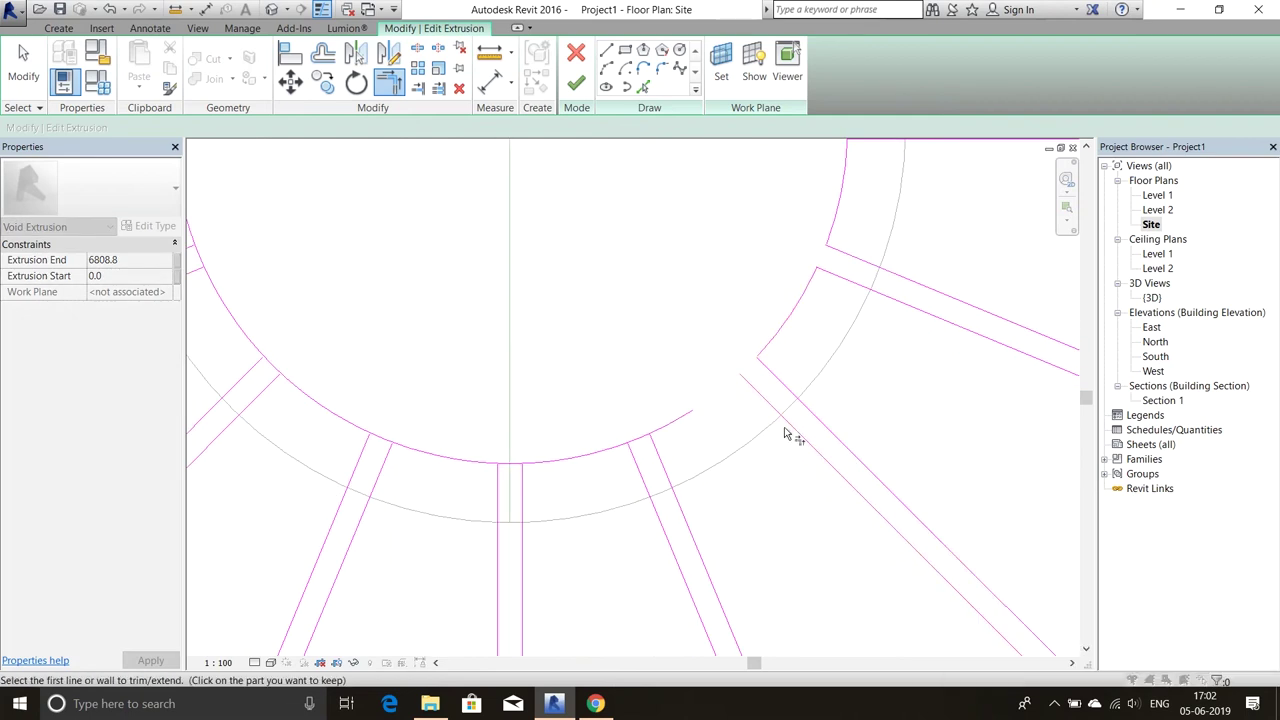
click(785, 433)
click(860, 591)
key(Escape)
scroll(523, 497, down, 1)
click(523, 497)
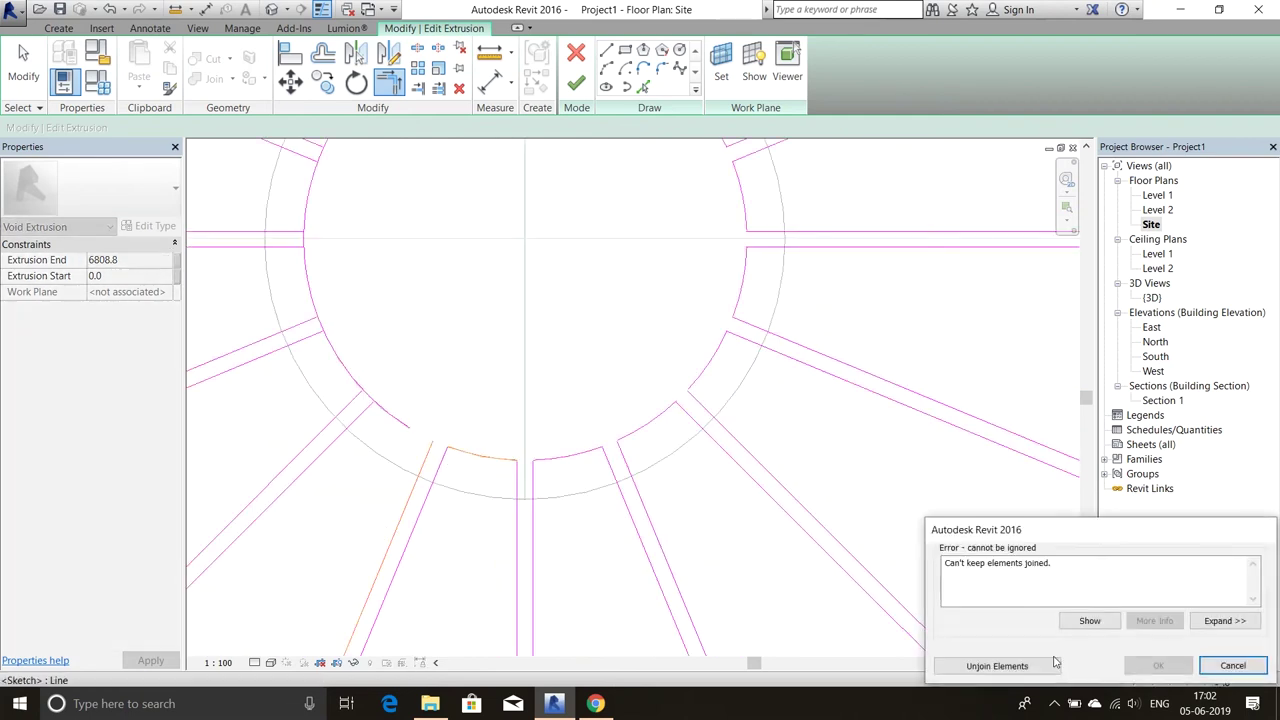
key(Escape)
scroll(380, 420, up, 2)
click(380, 420)
key(Escape)
scroll(637, 431, down, 1)
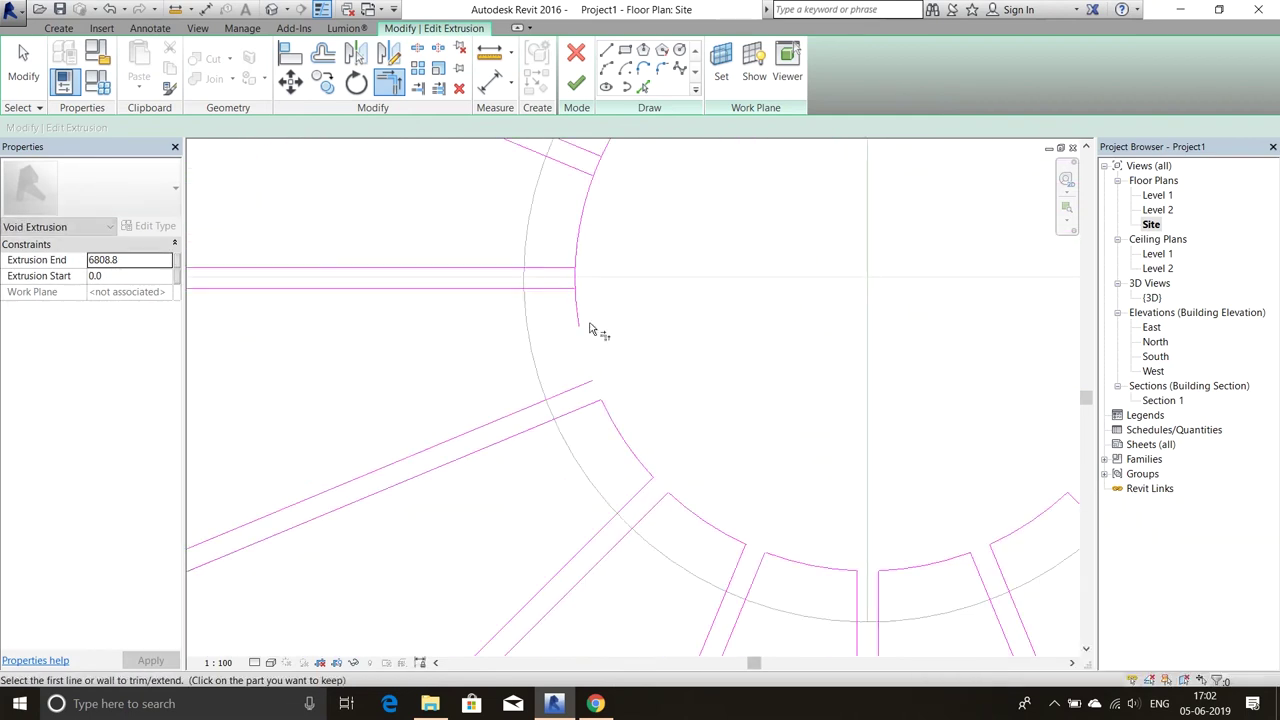
click(590, 330)
scroll(590, 330, down, 1)
key(Escape)
scroll(634, 357, down, 1)
scroll(663, 306, up, 1)
scroll(683, 405, down, 2)
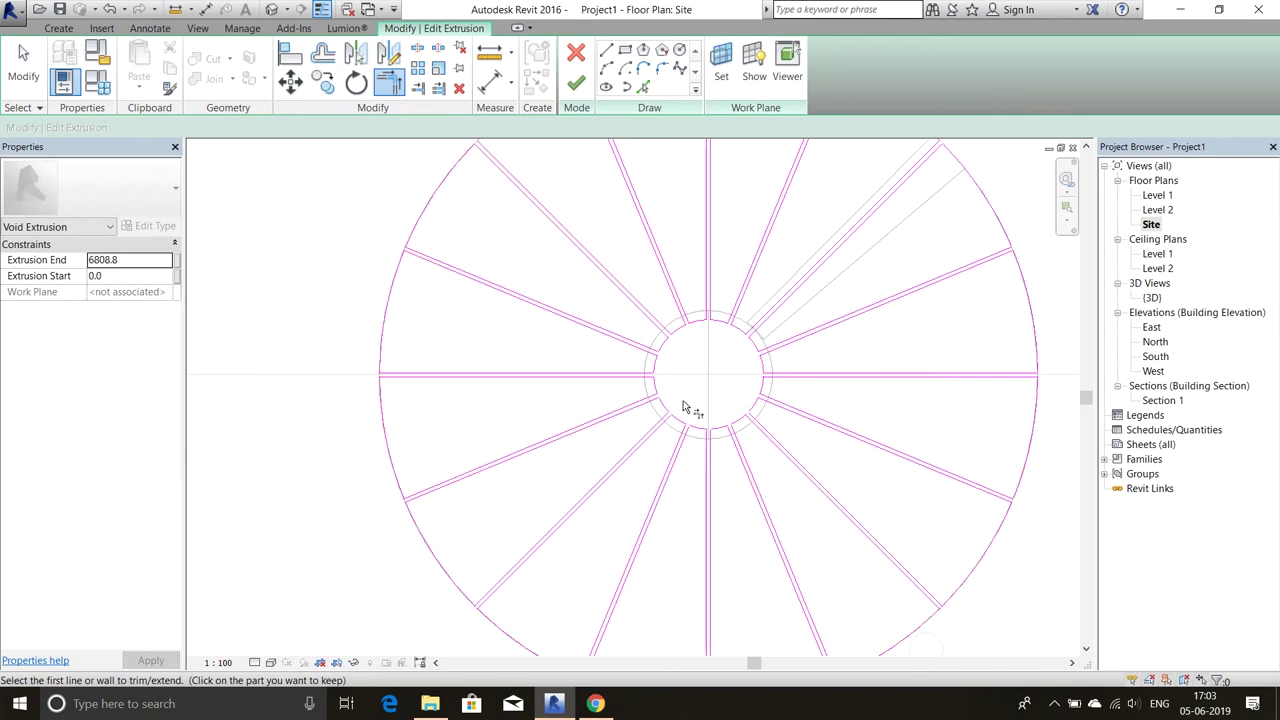
scroll(683, 405, down, 1)
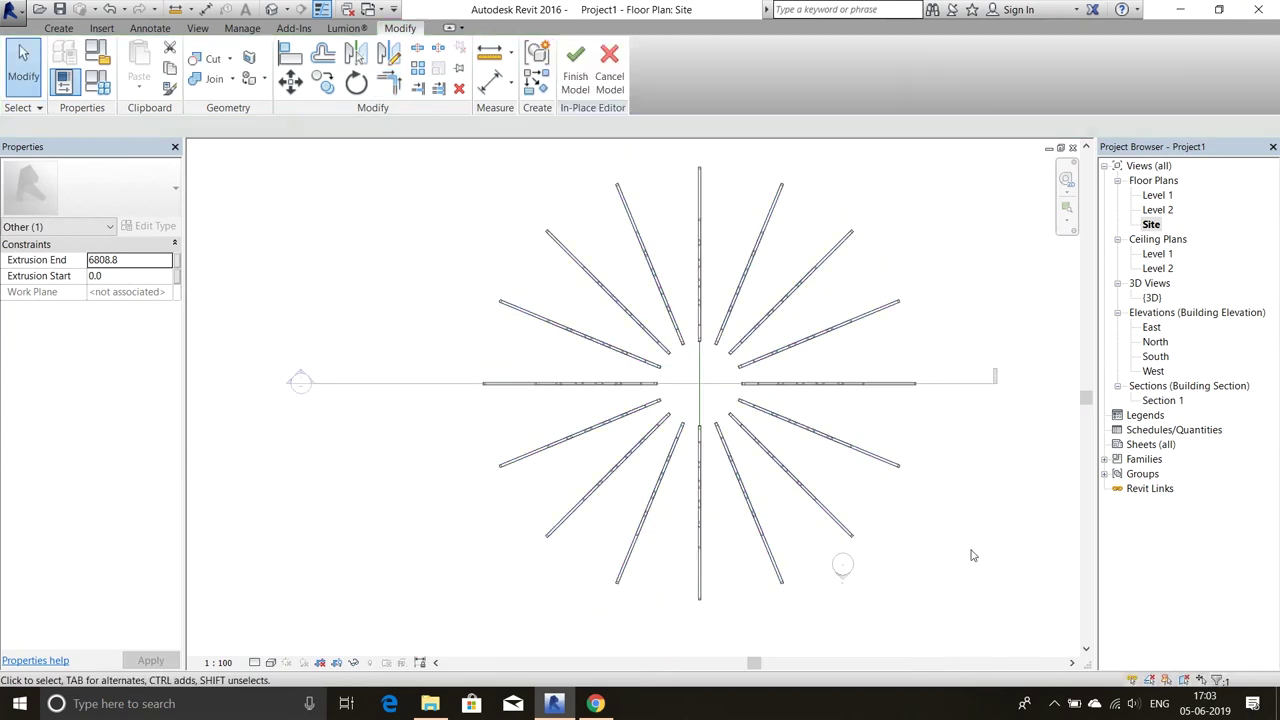
Open the {3D} view and orbit to check the void cut from the back.
double_click(1152, 298)
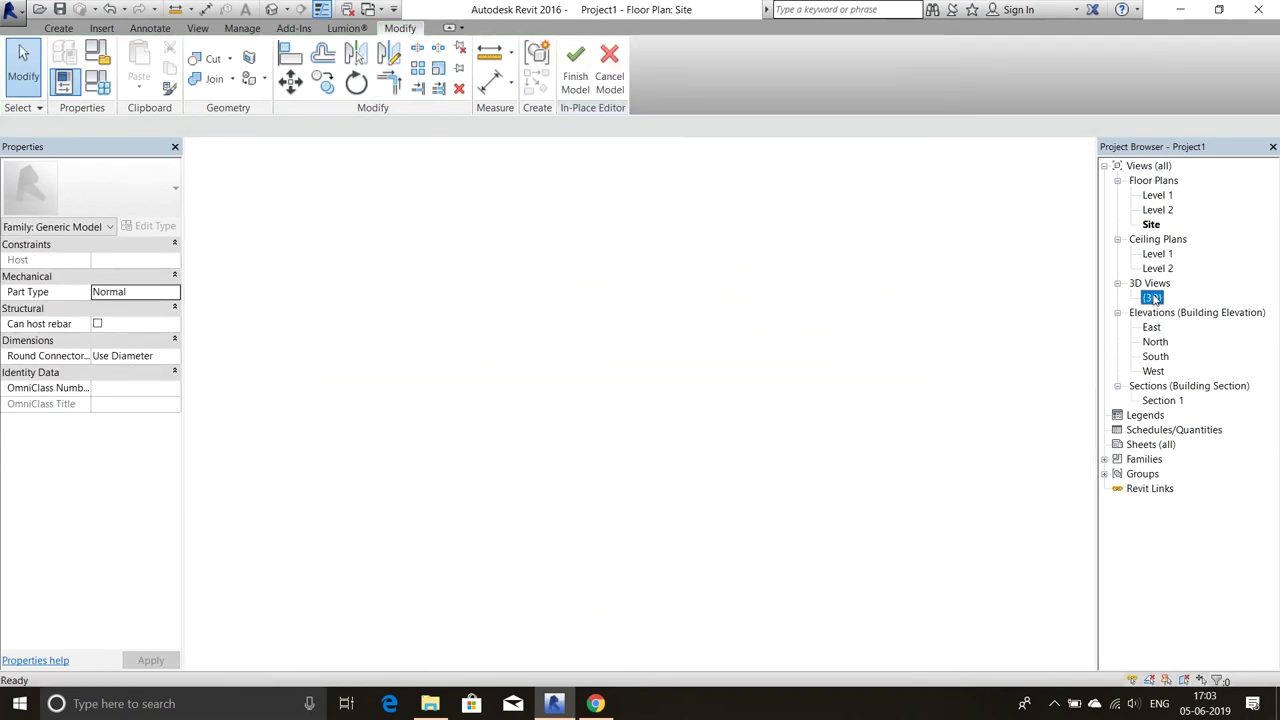
mouse_move(815, 375)
shift+middle_down()
mouse_move(661, 232)
mouse_move(886, 466)
mouse_move(606, 392)
mouse_move(900, 443)
mouse_move(737, 434)
mouse_move(773, 436)
mouse_move(786, 414)
mouse_move(823, 431)
mouse_move(912, 436)
mouse_move(600, 432)
shift+middle_up()
scroll(770, 352, up, 4)
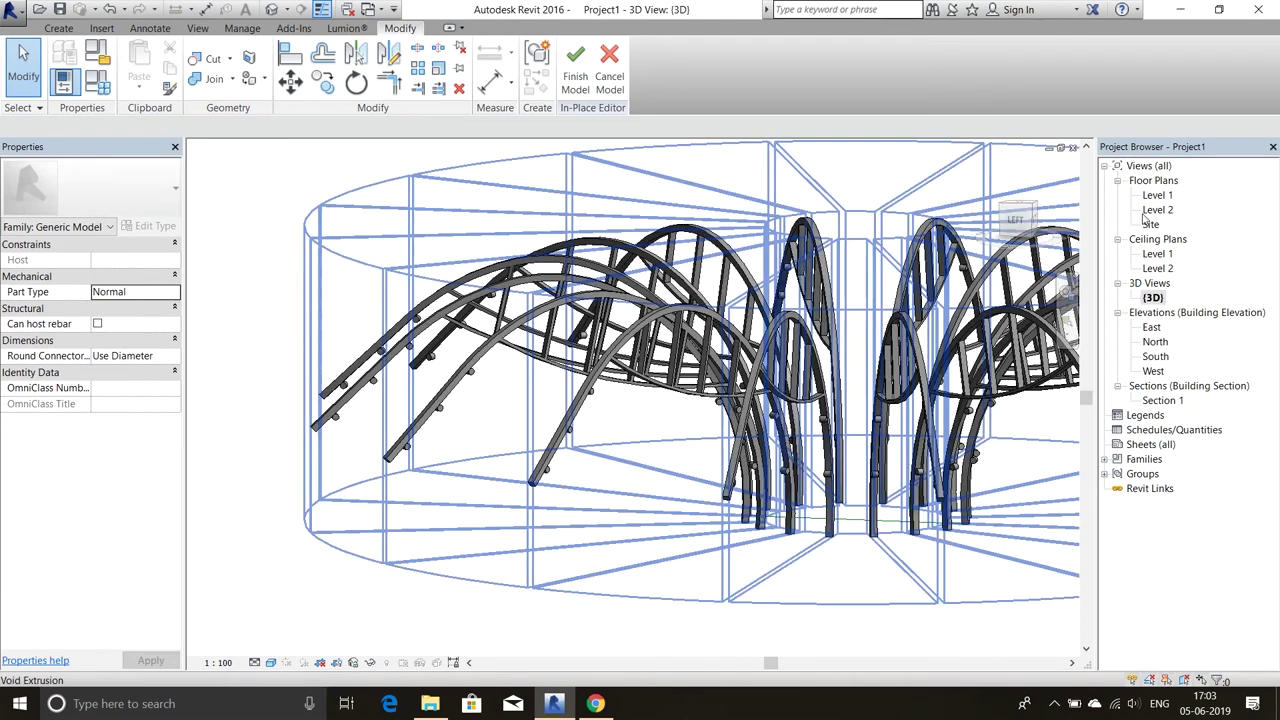
Open Section 1, zoom in and select the void extrusion.
double_click(1163, 401)
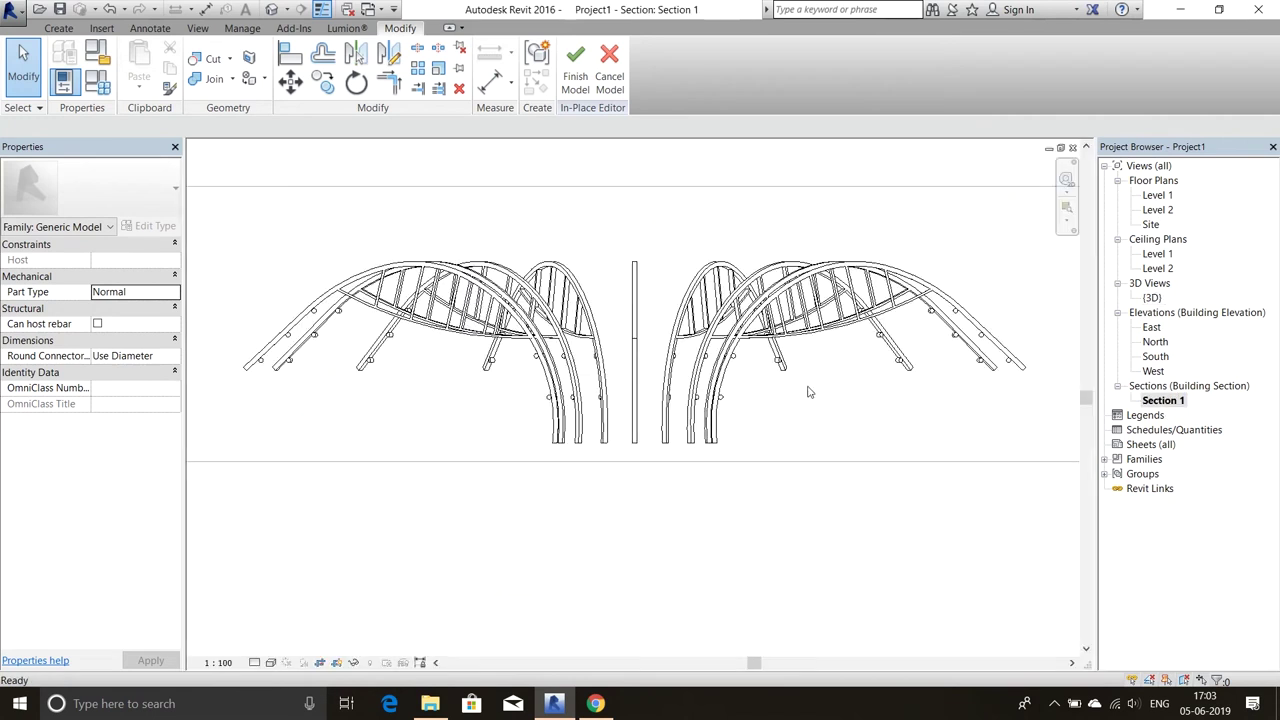
scroll(809, 392, up, 2)
scroll(810, 385, up, 2)
scroll(812, 378, up, 1)
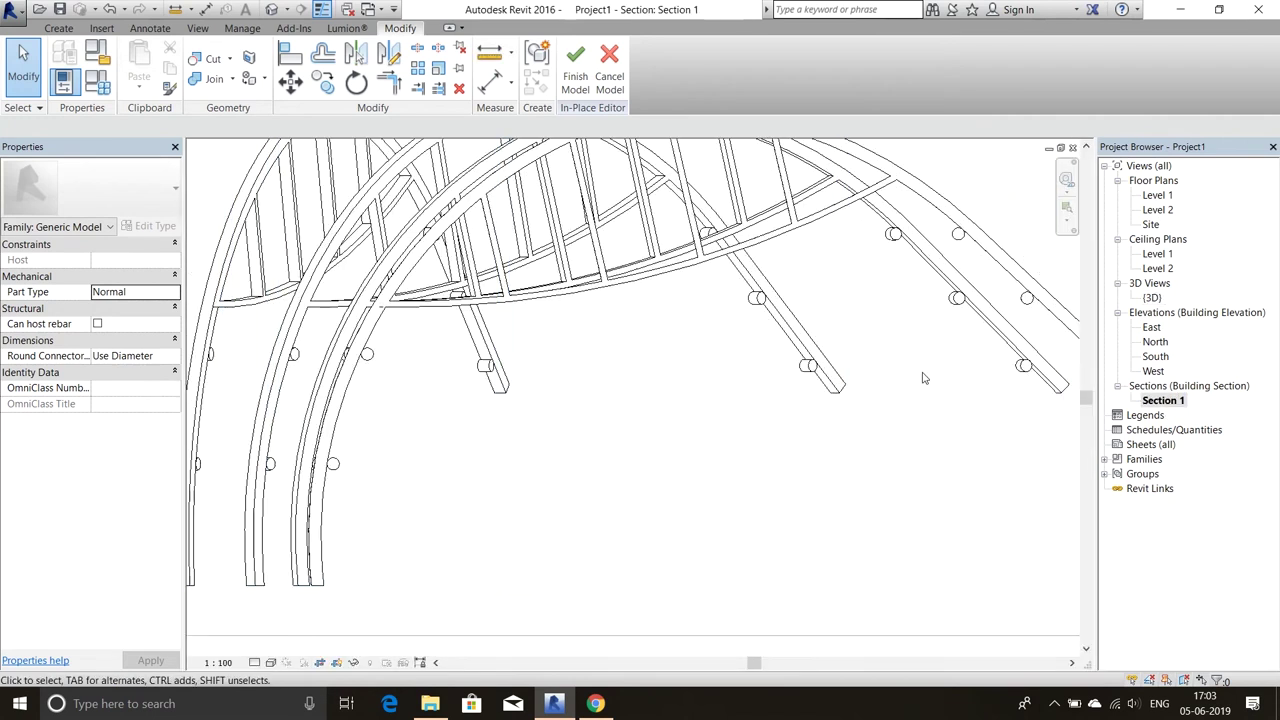
click(815, 373)
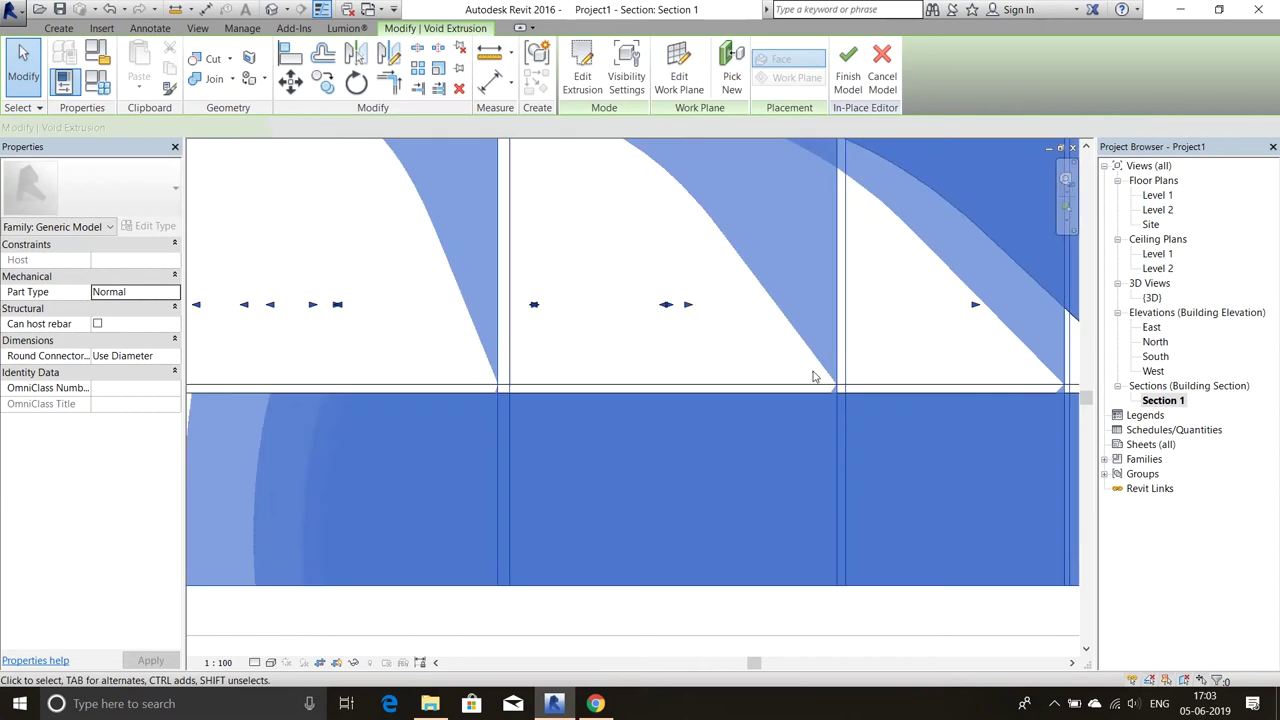
Deselect, reselect and clear the void extrusion after inspecting it.
key(Escape)
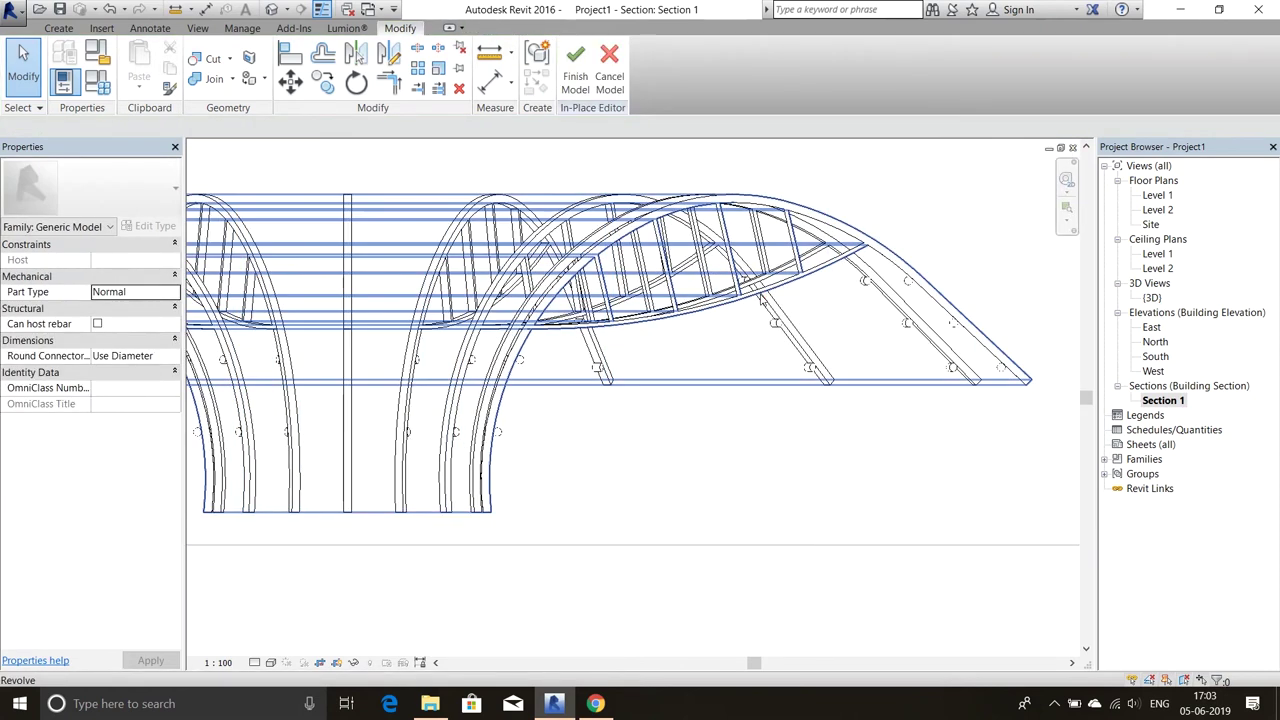
click(792, 340)
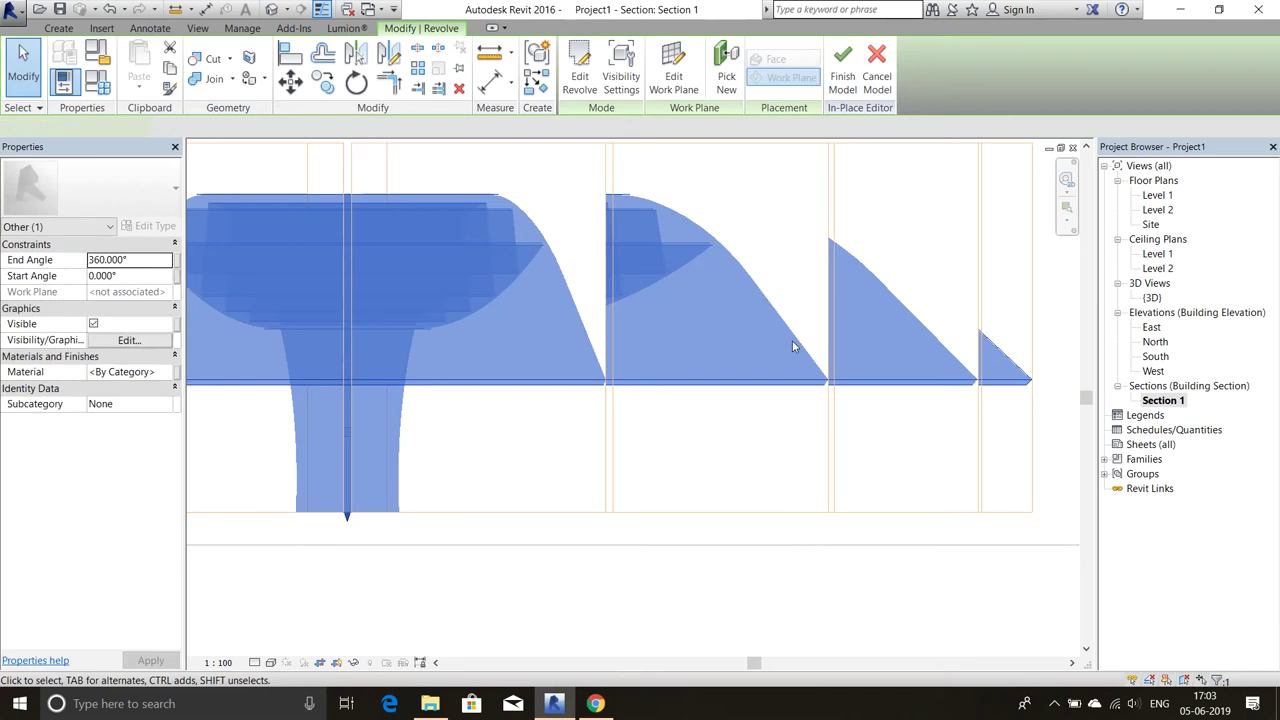
key(Escape)
Open the revolve's sketch, finish it, and finish the in-place arch model.
double_click(500, 440)
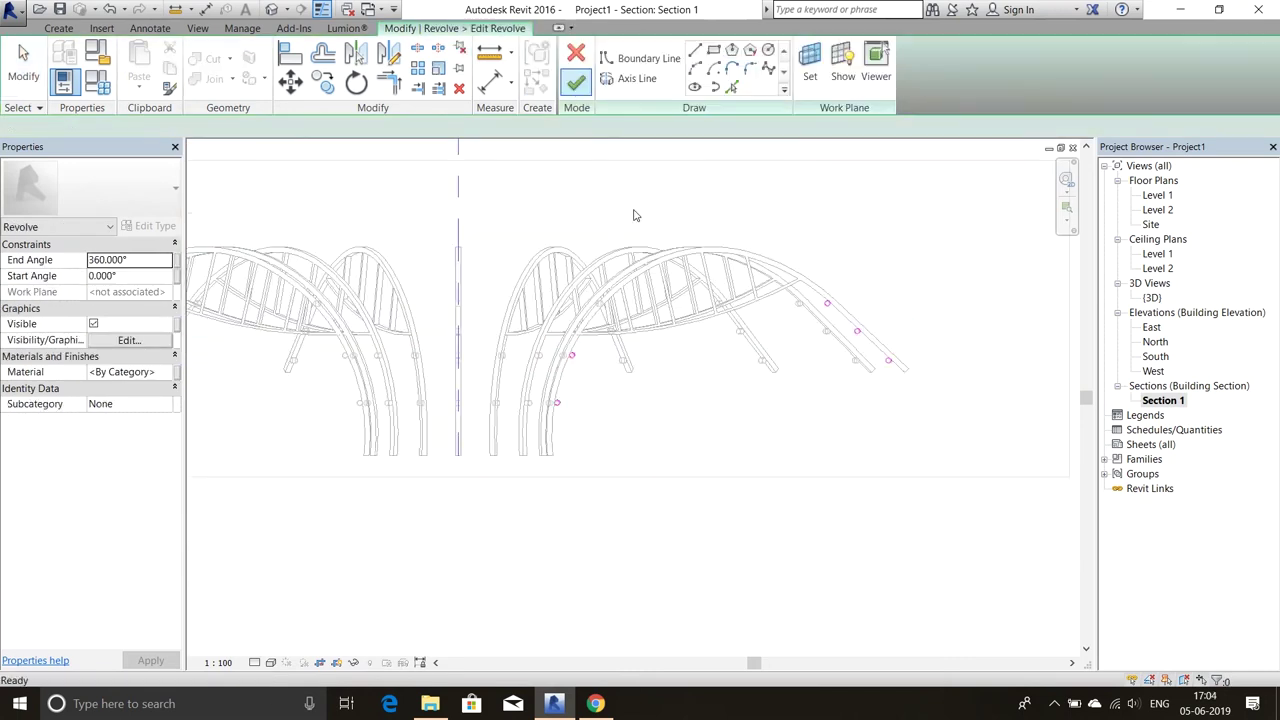
click(578, 83)
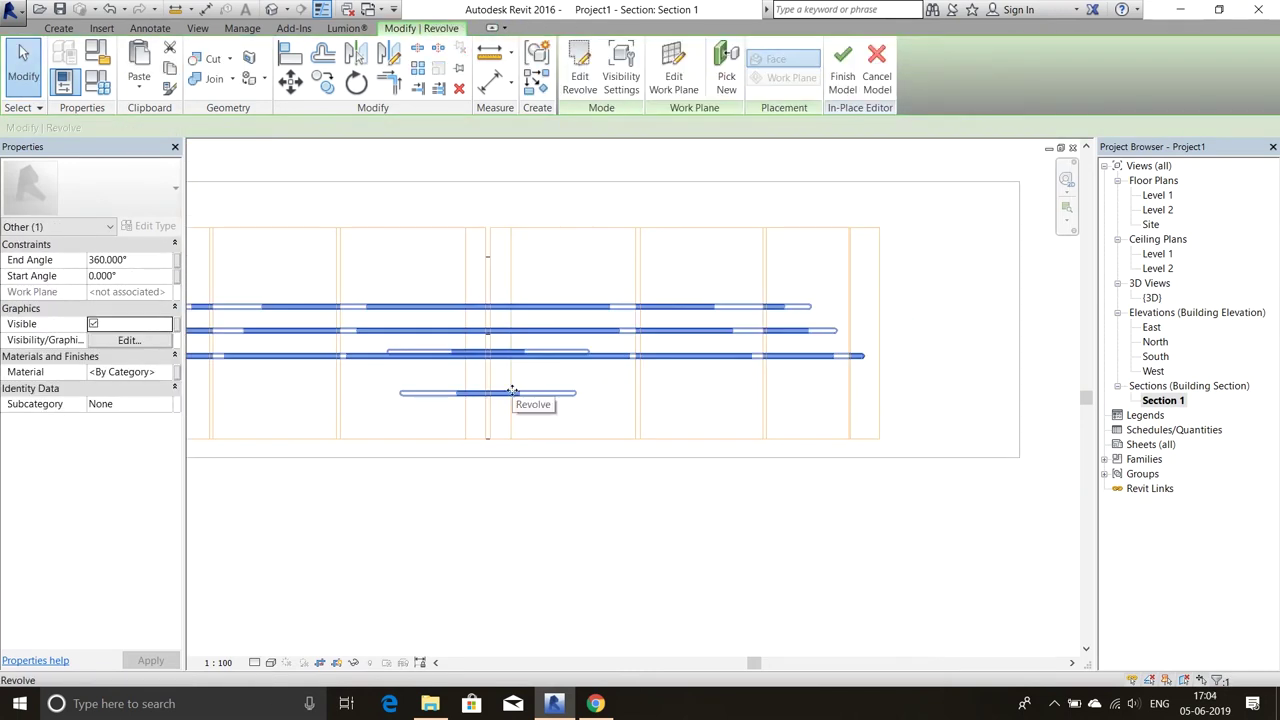
key(Escape)
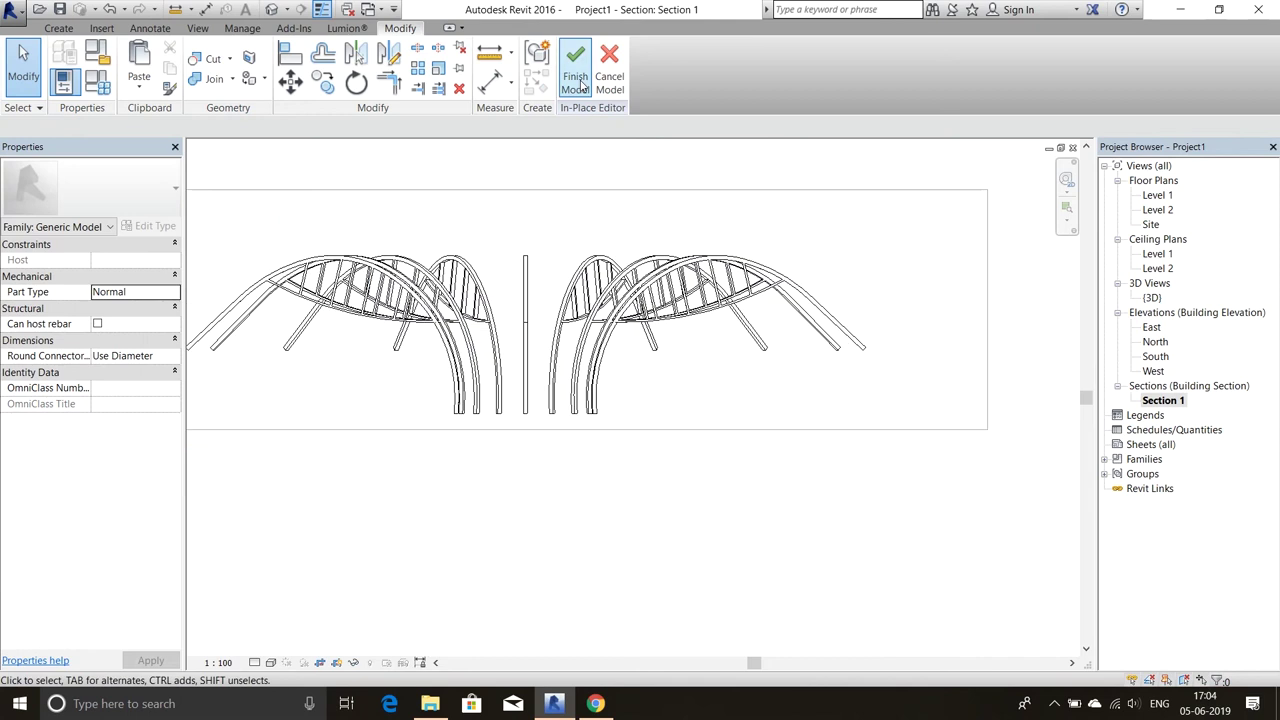
click(575, 70)
Dismiss the save reminder and start a new Generic Models in-place model.
click(213, 93)
click(240, 138)
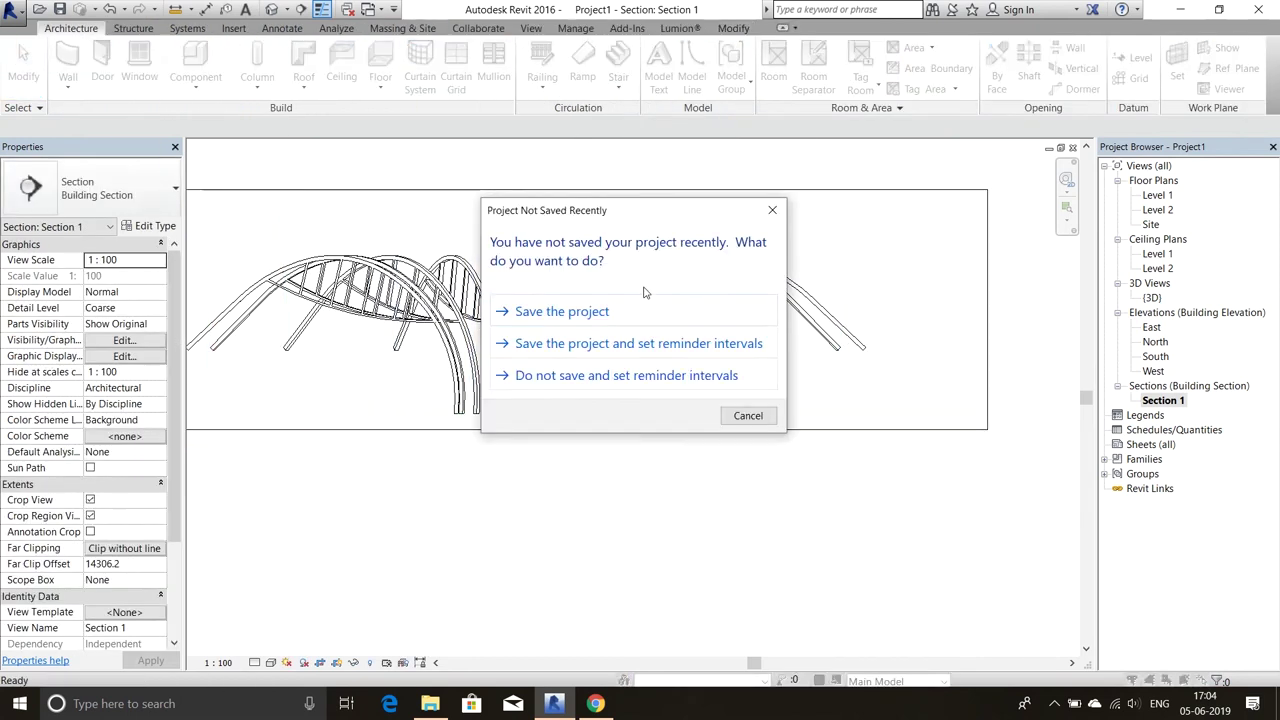
click(671, 371)
click(734, 531)
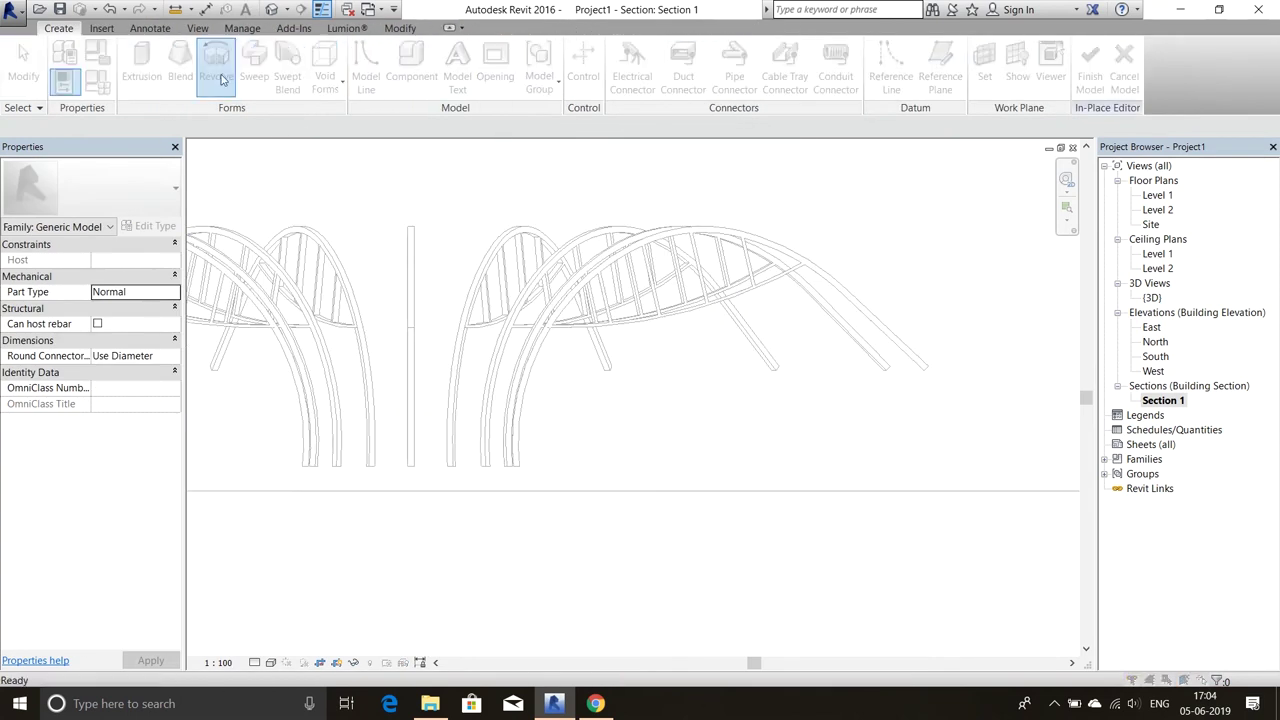
Create a 250-deep extrusion on Level 1 as a base slab in South elevation.
double_click(1155, 356)
click(216, 70)
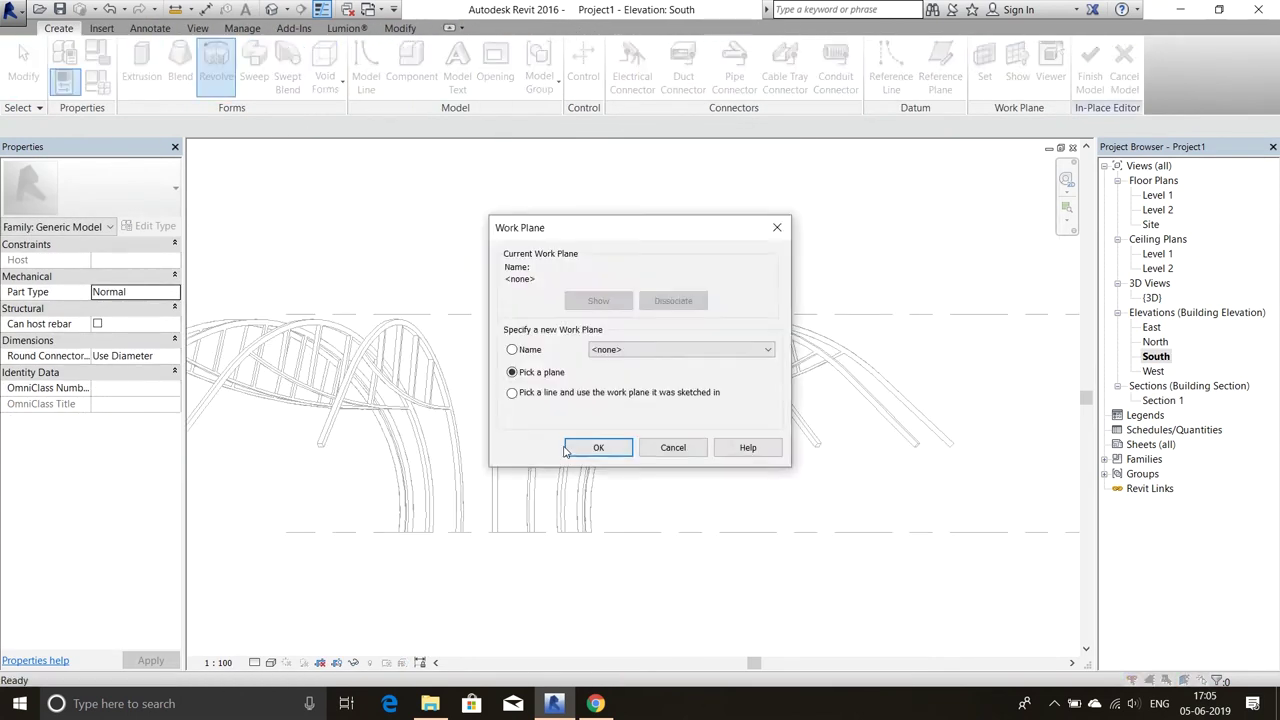
click(671, 449)
key(ctrl+Tab)
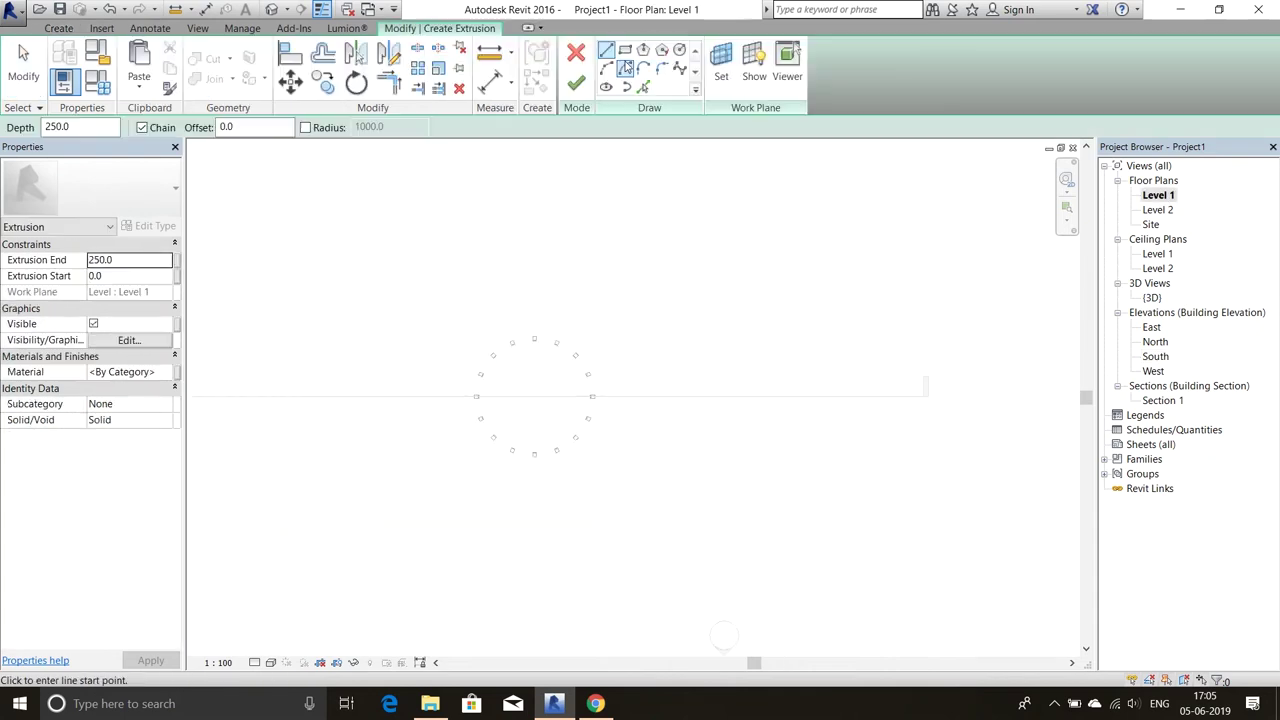
double_click(1155, 356)
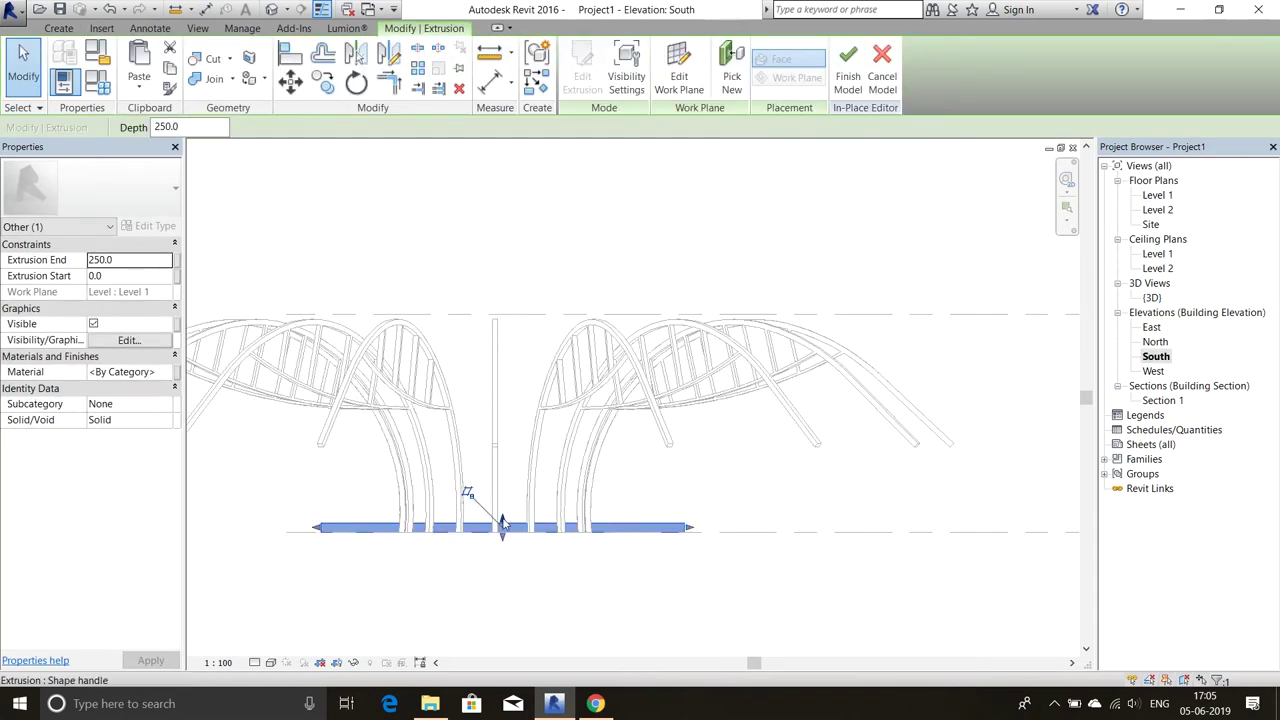
click(847, 60)
click(216, 65)
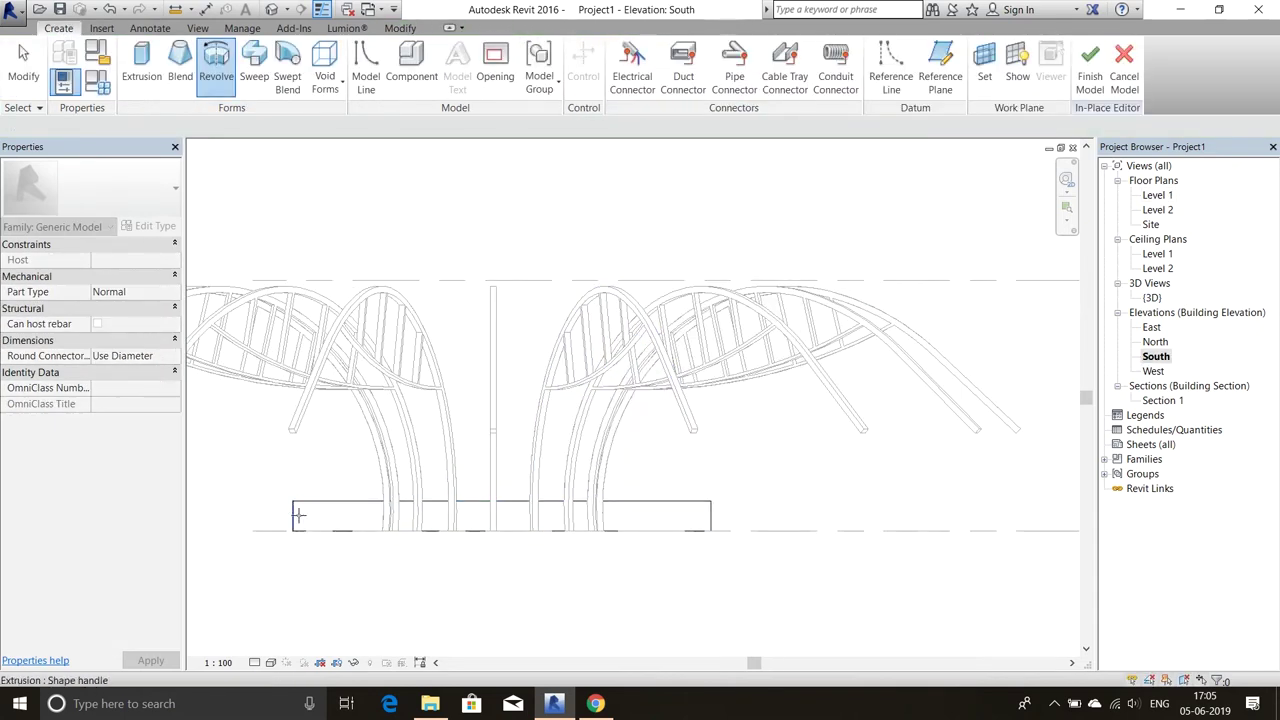
Revolve small peg circles on the arch plane into horizontal rings and orbit to inspect them.
click(139, 92)
scroll(603, 460, up, 1)
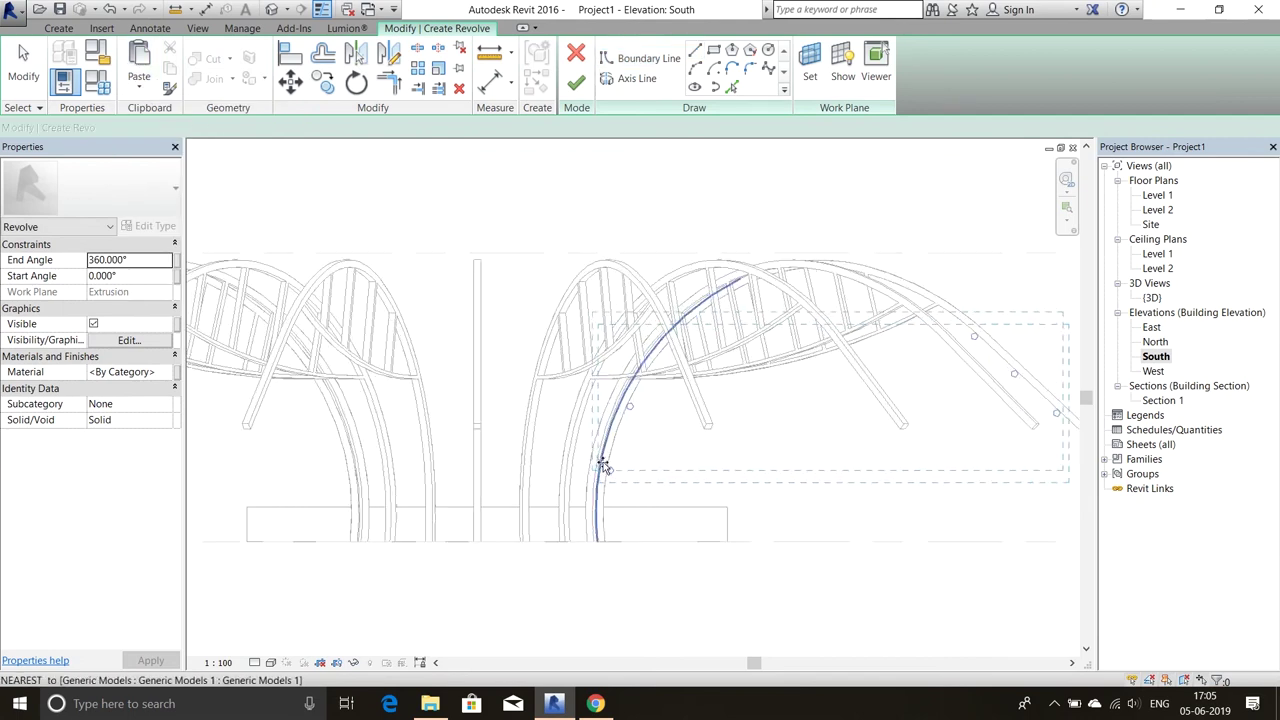
scroll(603, 467, up, 3)
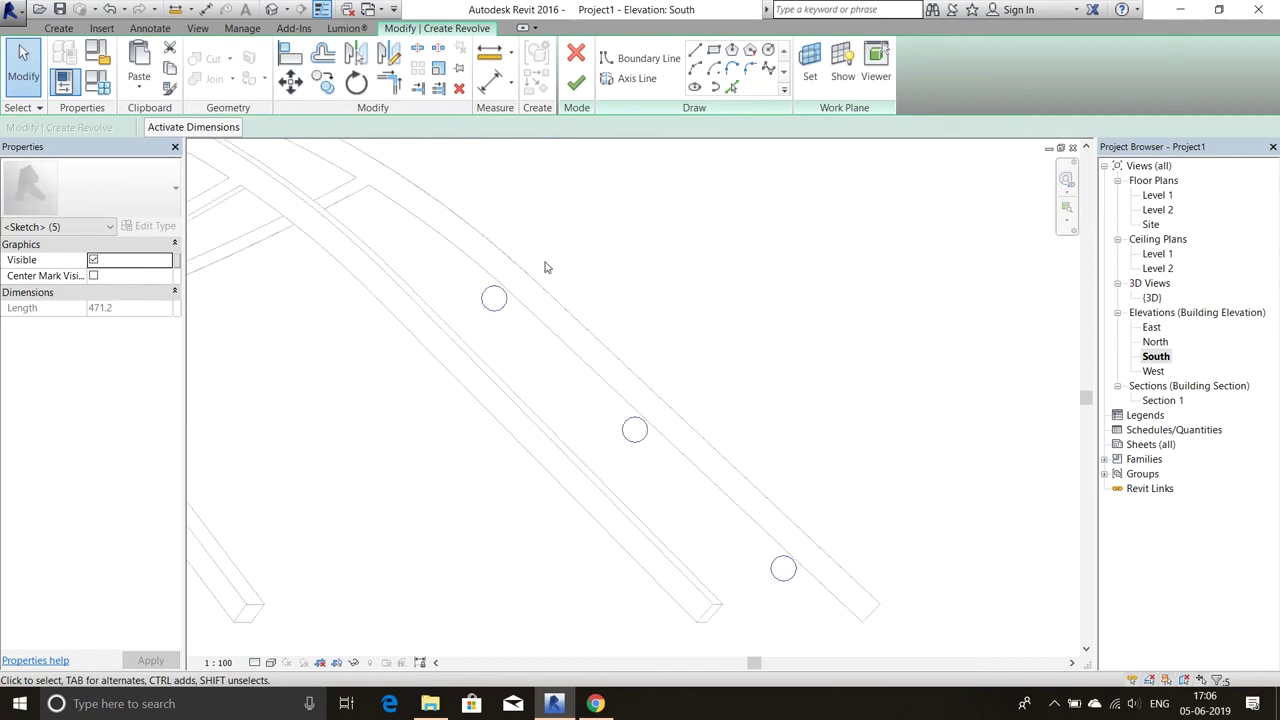
scroll(497, 275, up, 5)
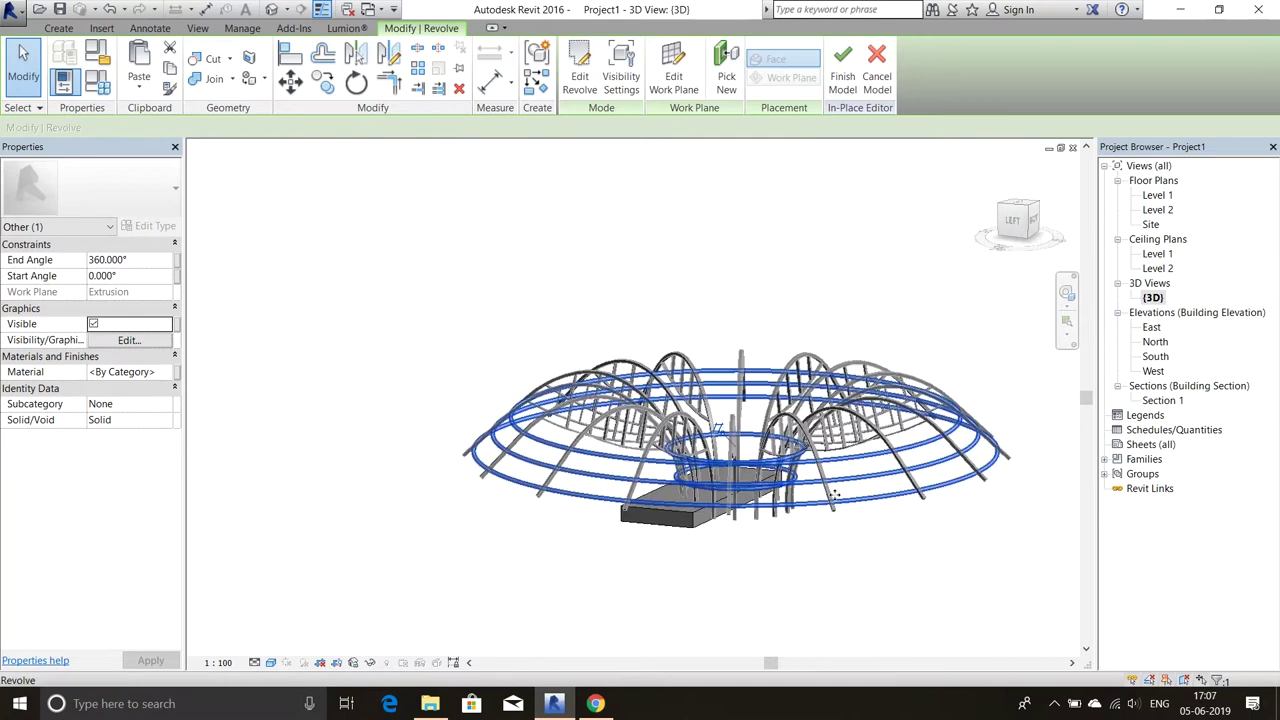
mouse_move(797, 421)
shift+middle_down()
mouse_move(888, 479)
mouse_move(728, 207)
shift+middle_up()
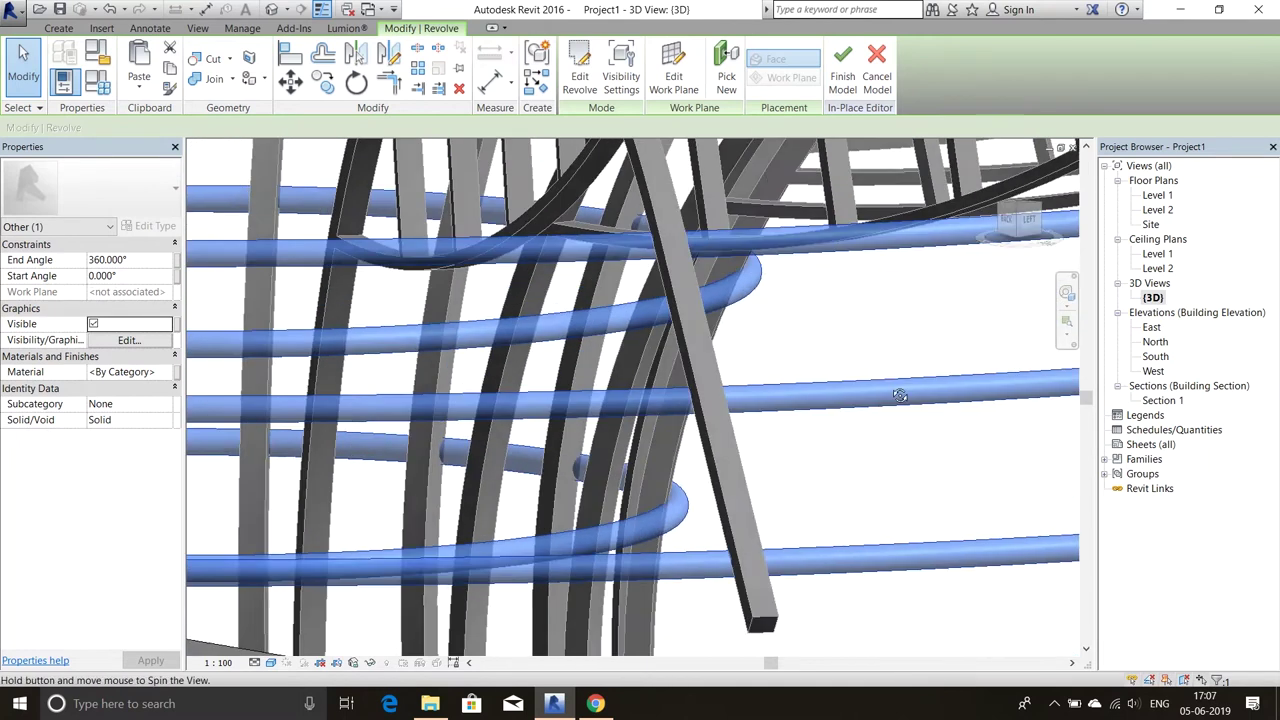
click(728, 207)
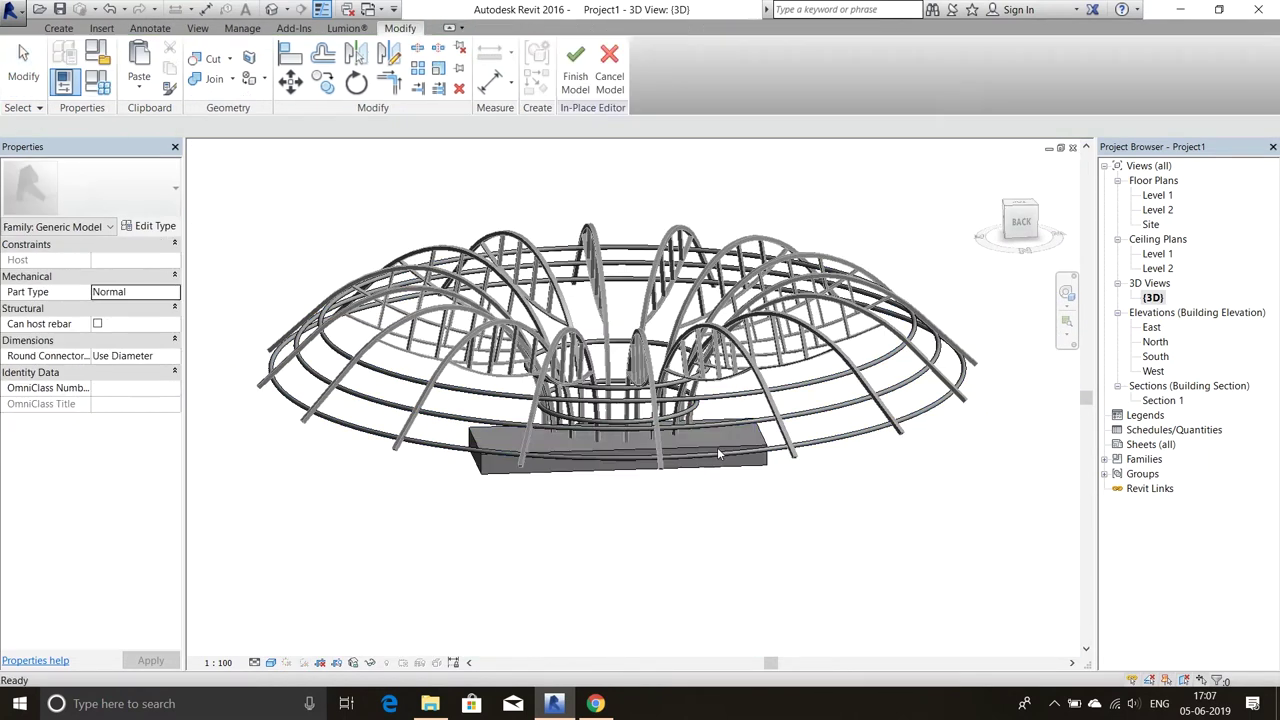
click(735, 466)
Finish the current in-place model and start another Generic Models in-place model.
double_click(1155, 356)
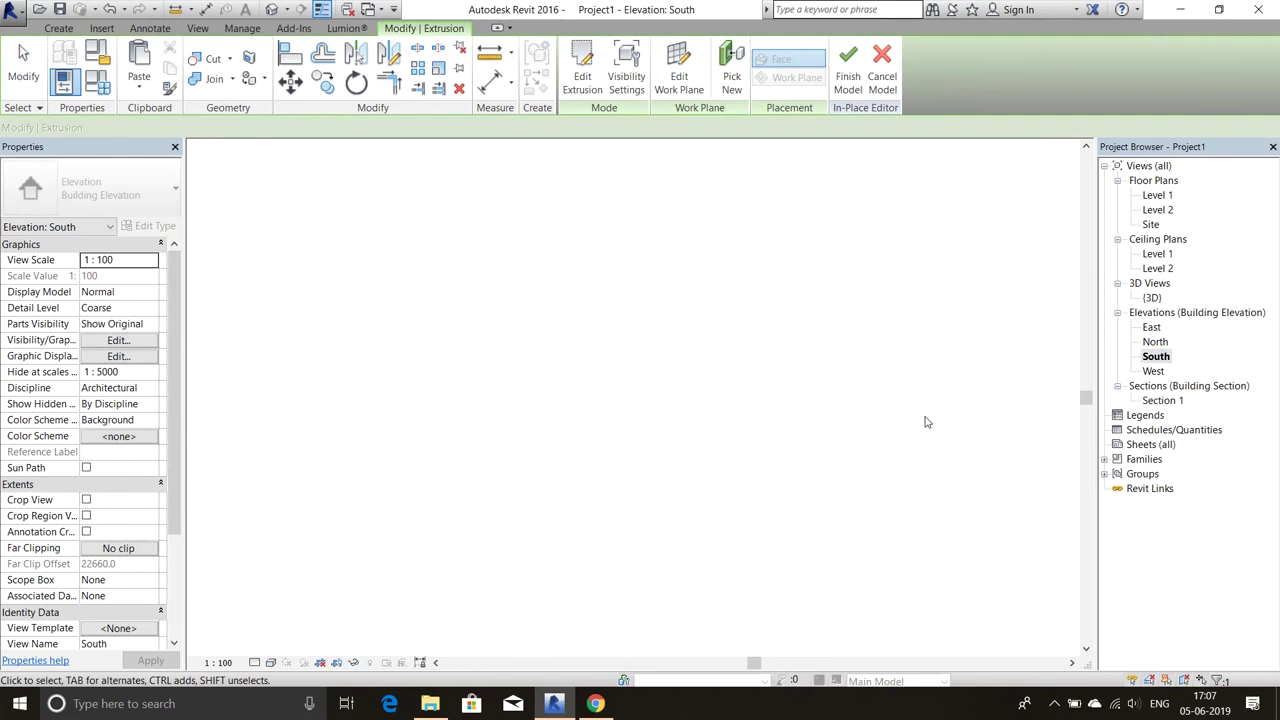
click(847, 65)
click(71, 28)
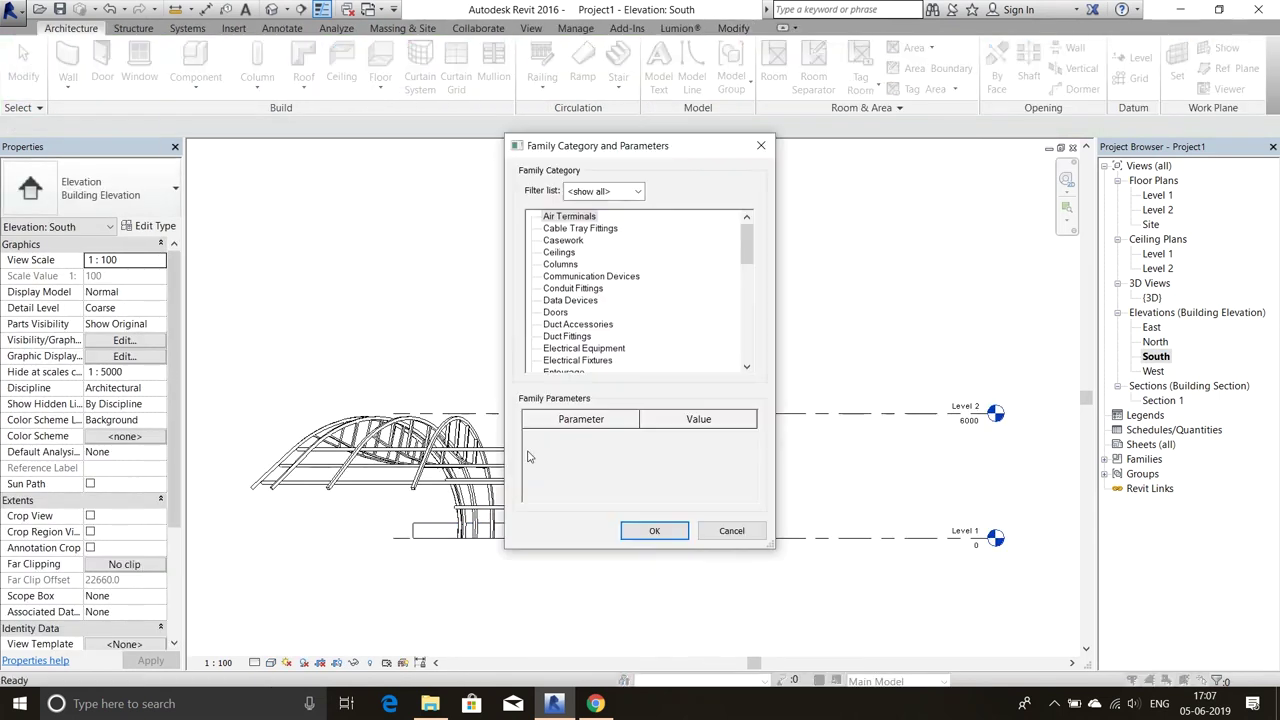
scroll(600, 350, down, 3)
click(737, 526)
key(Return)
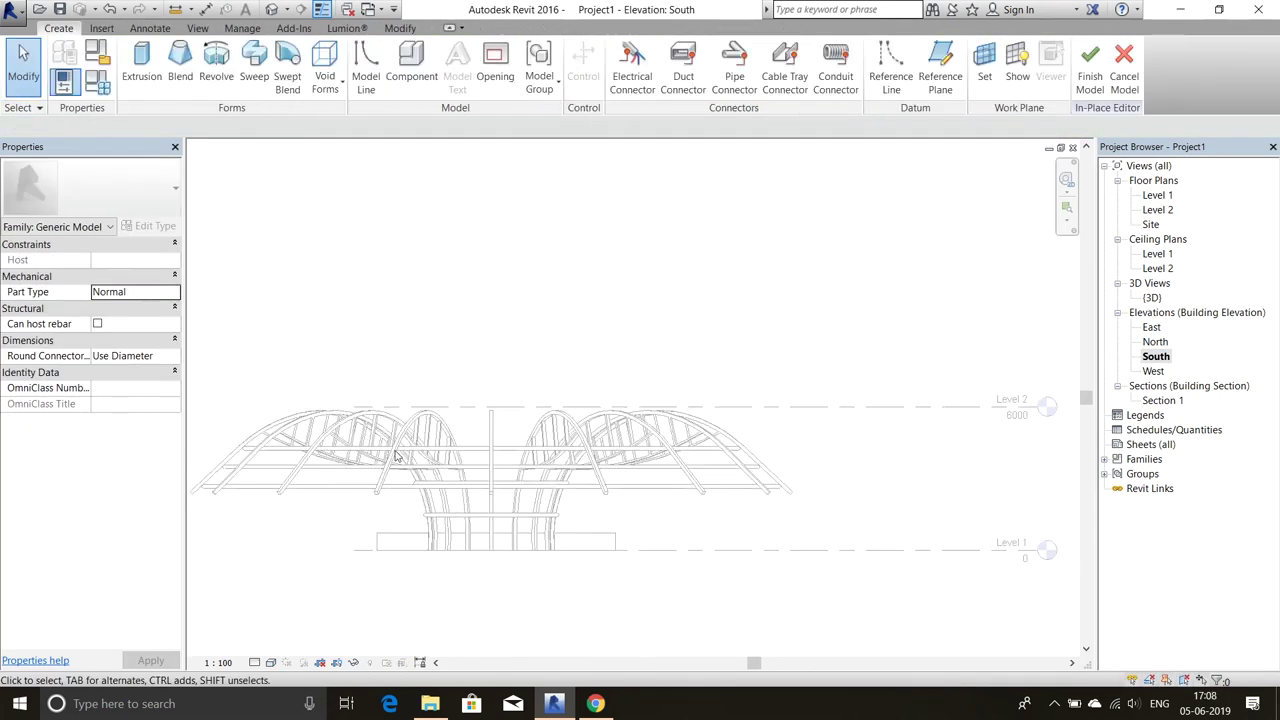
Open Section 1 to view the ribbed canopy.
double_click(1162, 400)
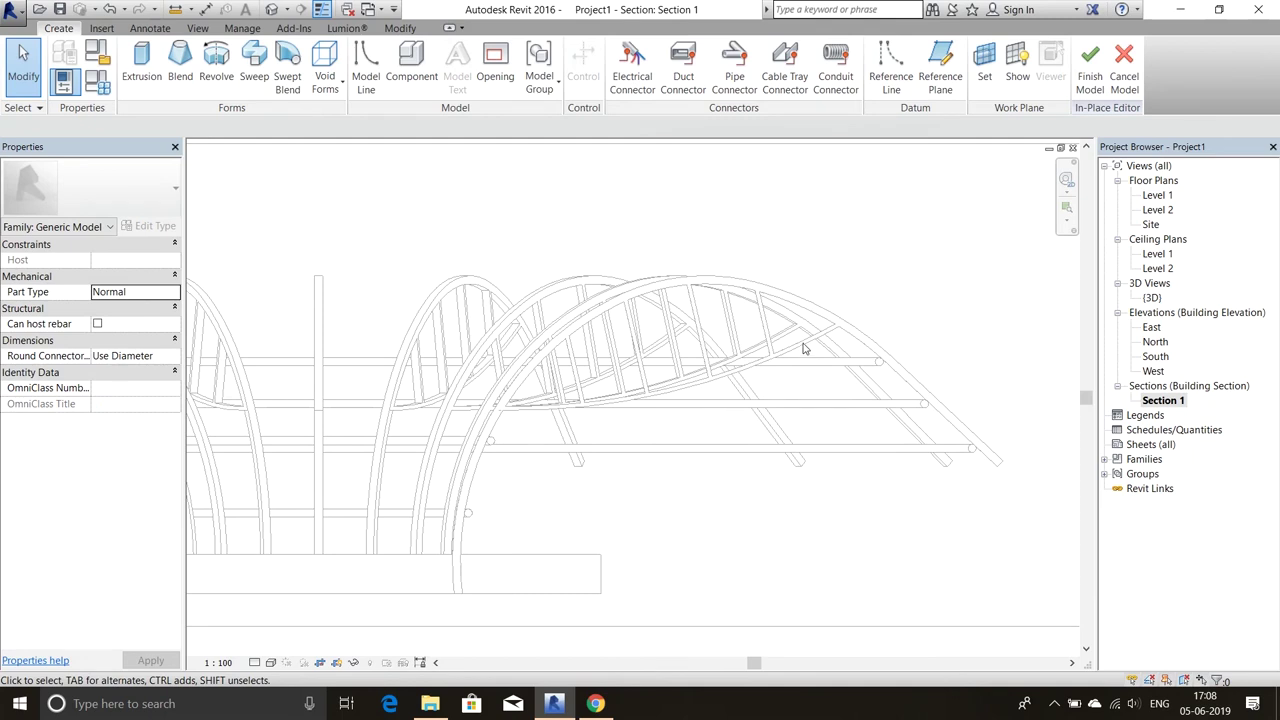
scroll(309, 331, down, 3)
scroll(466, 306, up, 2)
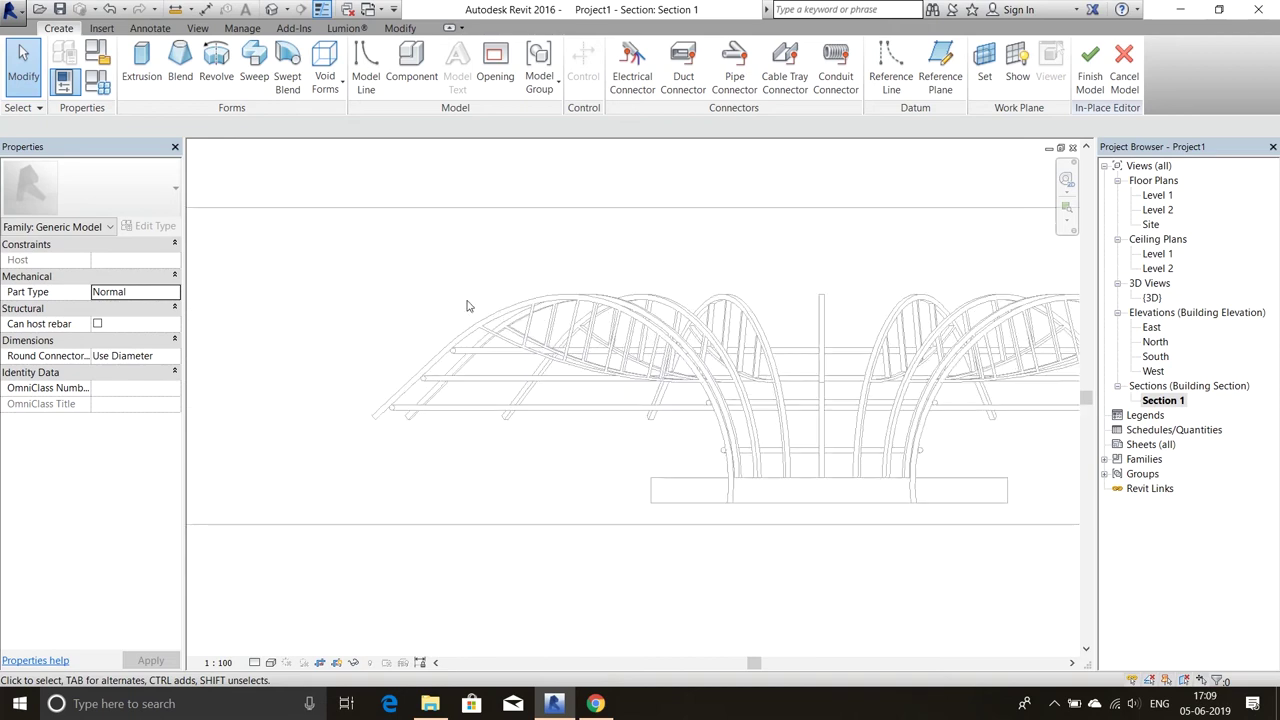
Start a revolve on the arch work plane and try sketching an arc along the arch top.
click(216, 65)
click(594, 446)
scroll(759, 323, down, 2)
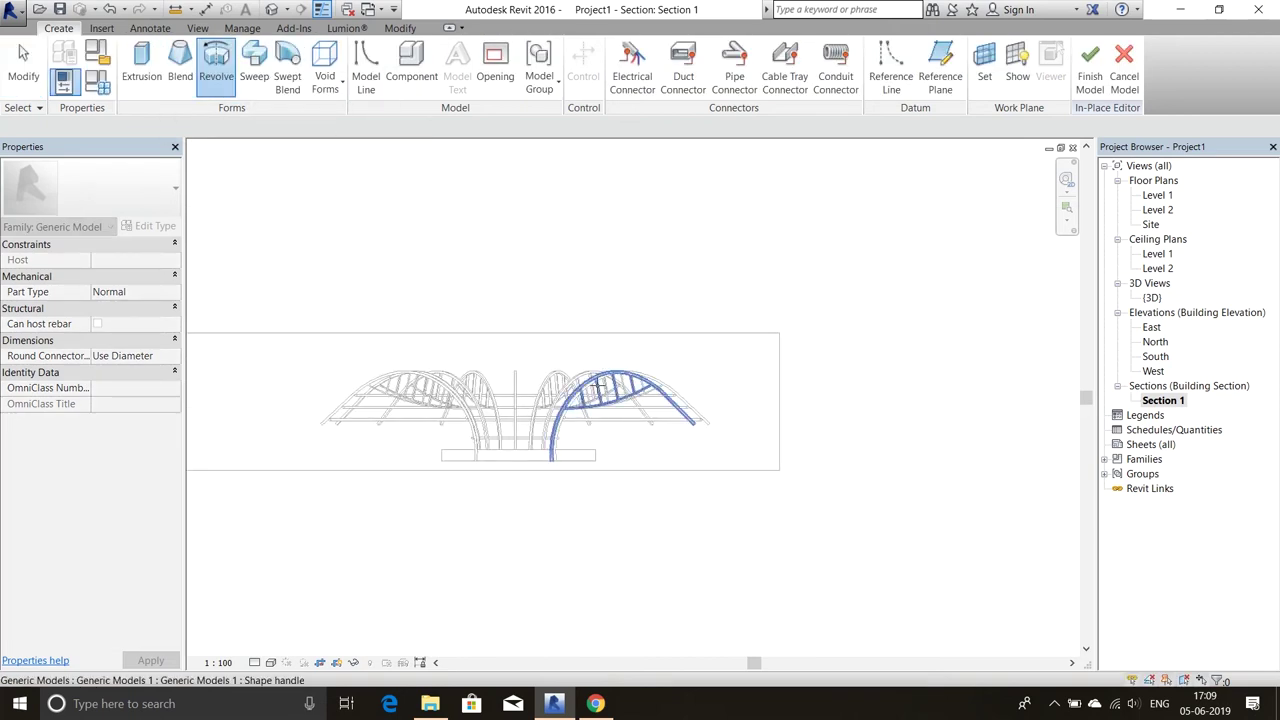
scroll(585, 440, up, 4)
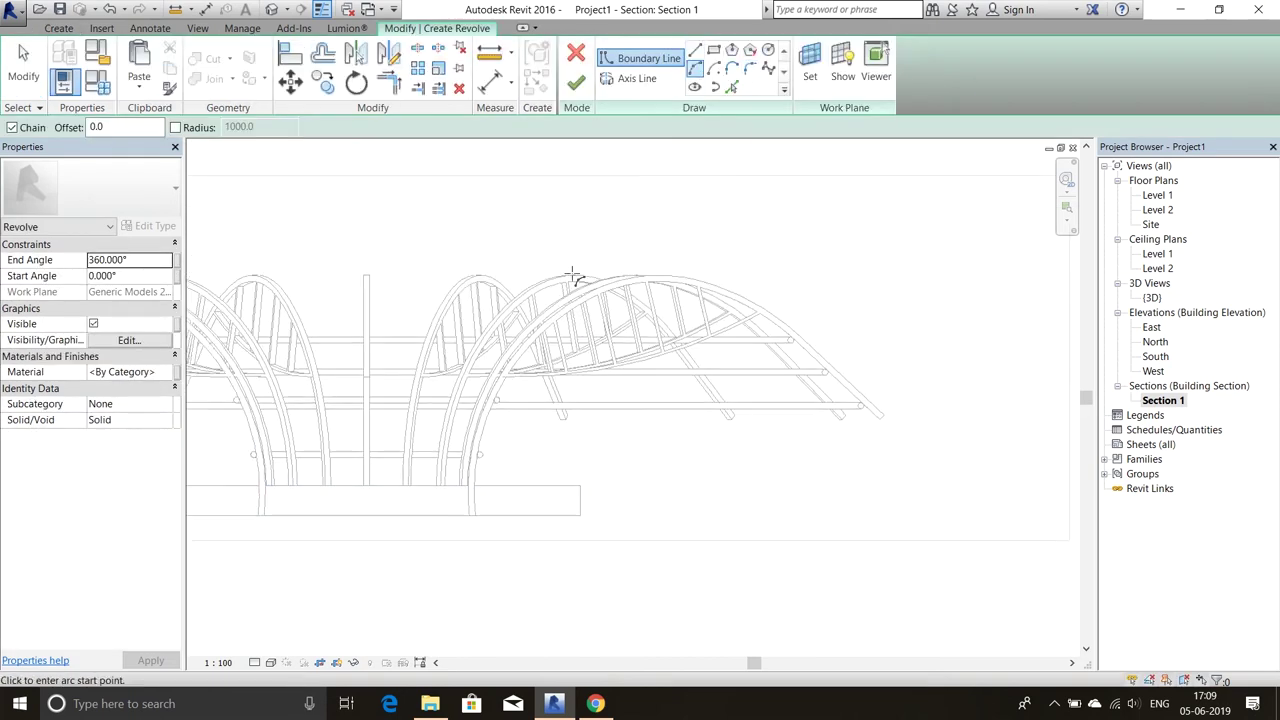
scroll(573, 276, up, 2)
click(603, 279)
scroll(640, 278, up, 2)
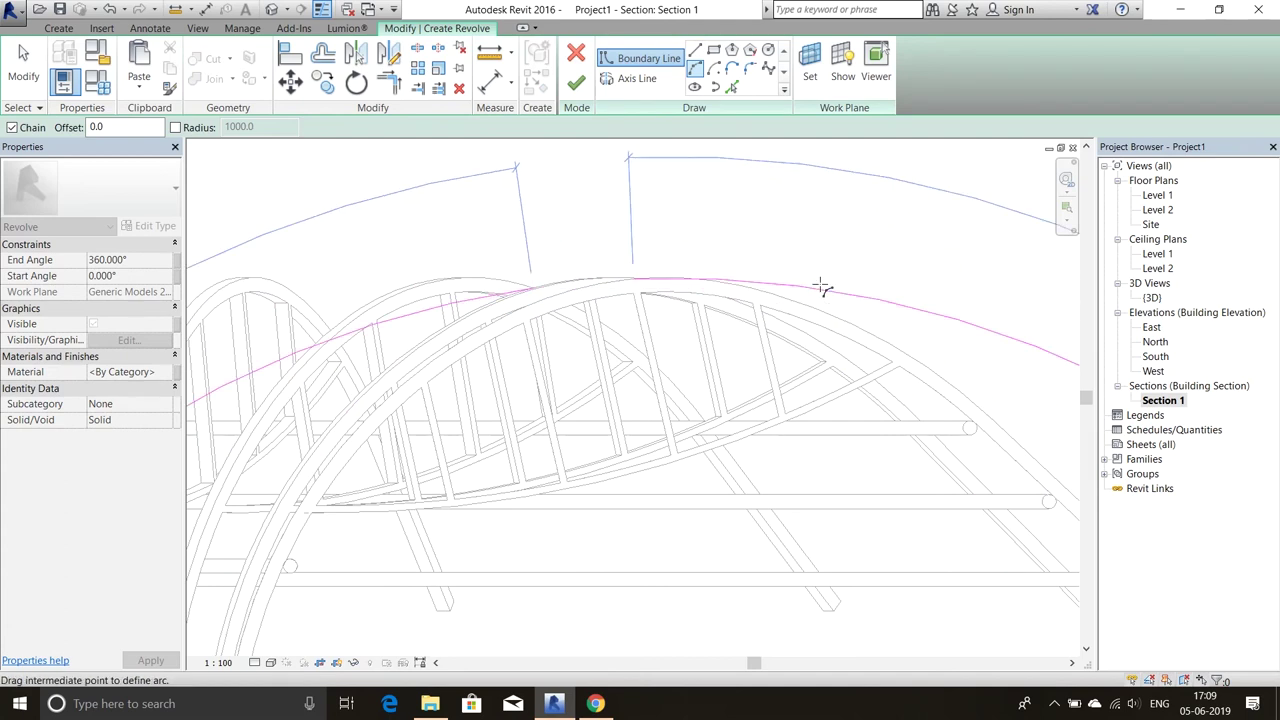
key(Escape)
scroll(806, 300, down, 2)
scroll(670, 310, up, 2)
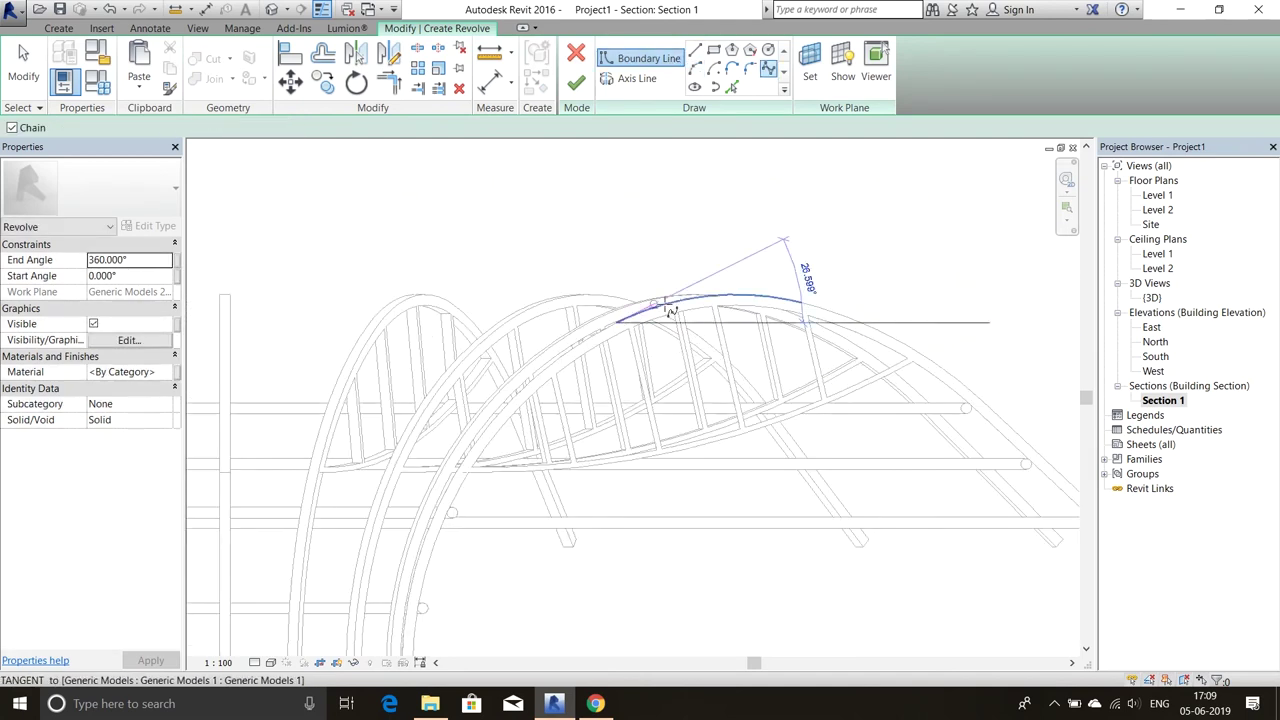
Pick the arch edge into the profile sketch and shorten its lower end.
key(p)
key(l)
click(700, 300)
scroll(767, 341, down, 1)
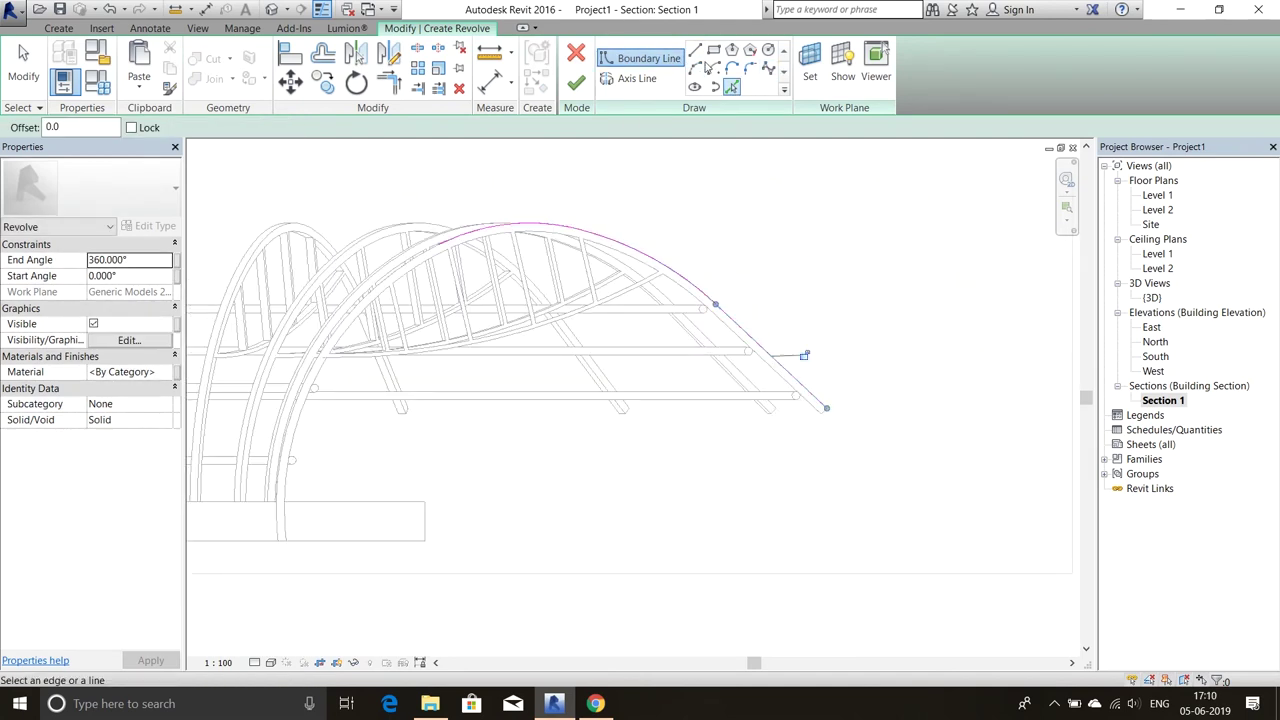
click(835, 413)
scroll(857, 500, up, 2)
key(Escape)
key(Escape)
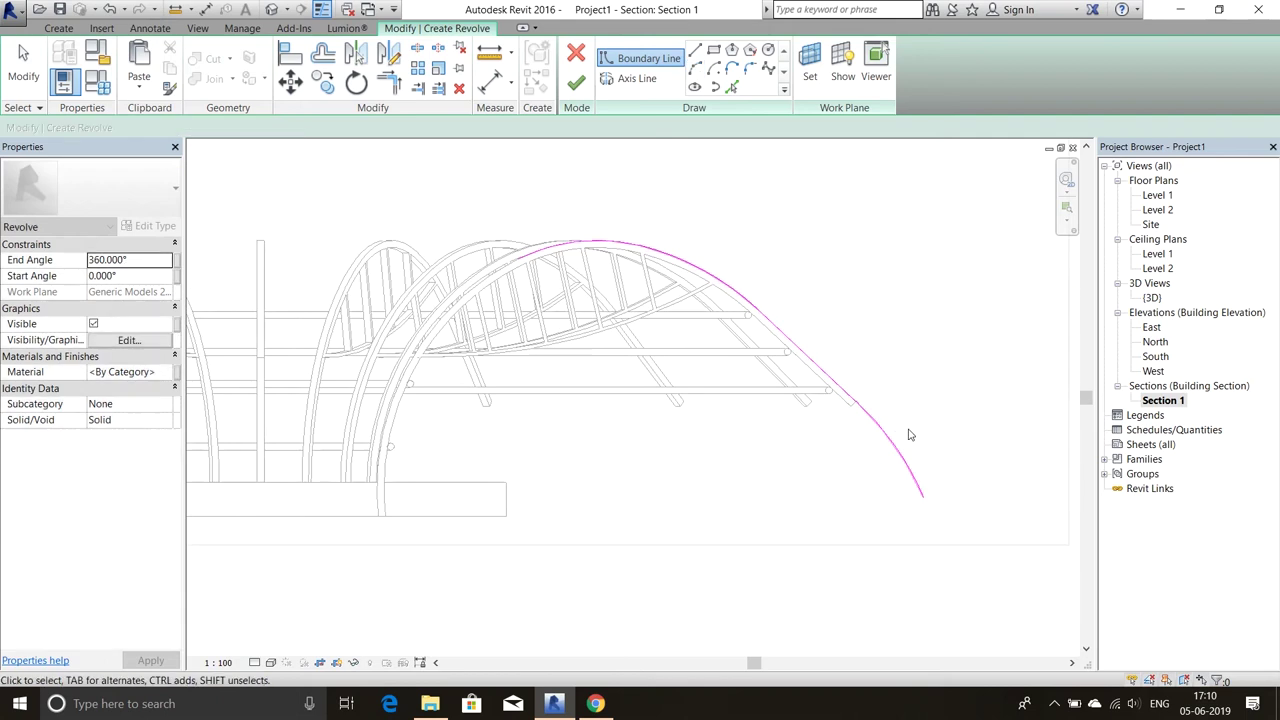
click(530, 250)
drag(530, 250, 586, 229)
scroll(575, 235, down, 3)
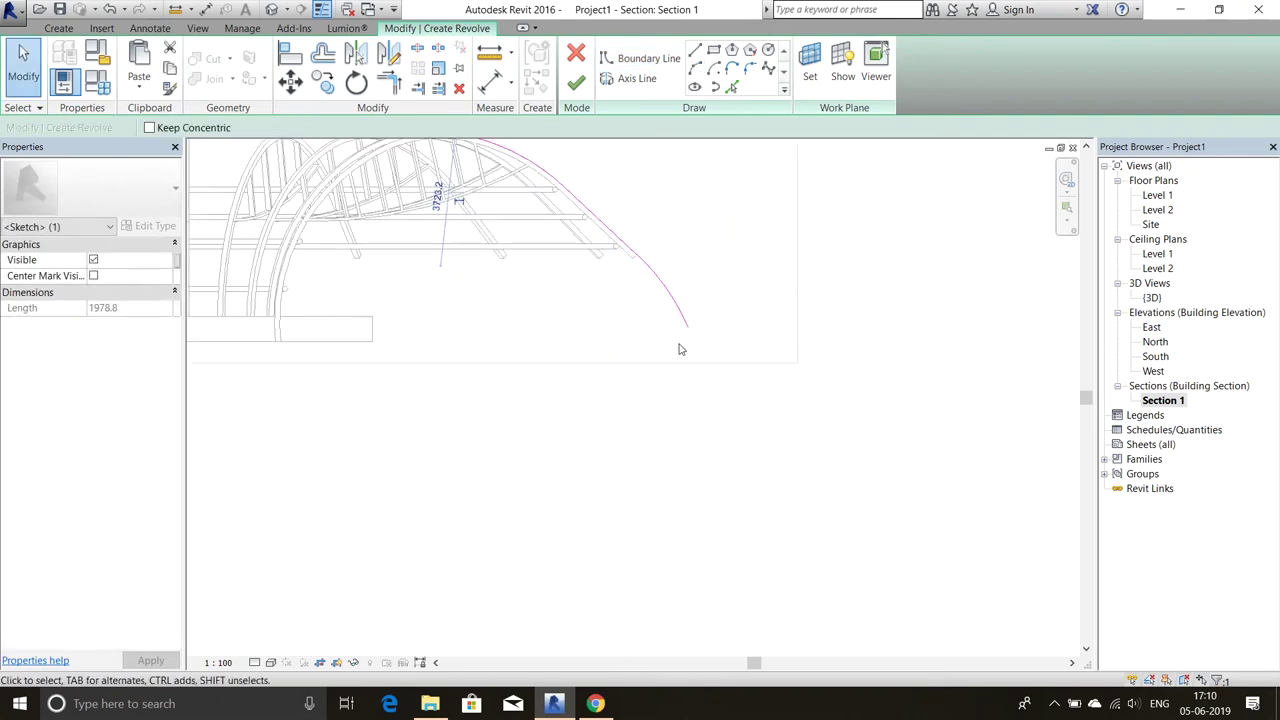
Offset the arch curve by 75 to form the roof shell's second edge.
key(o)
key(f)
scroll(495, 204, up, 2)
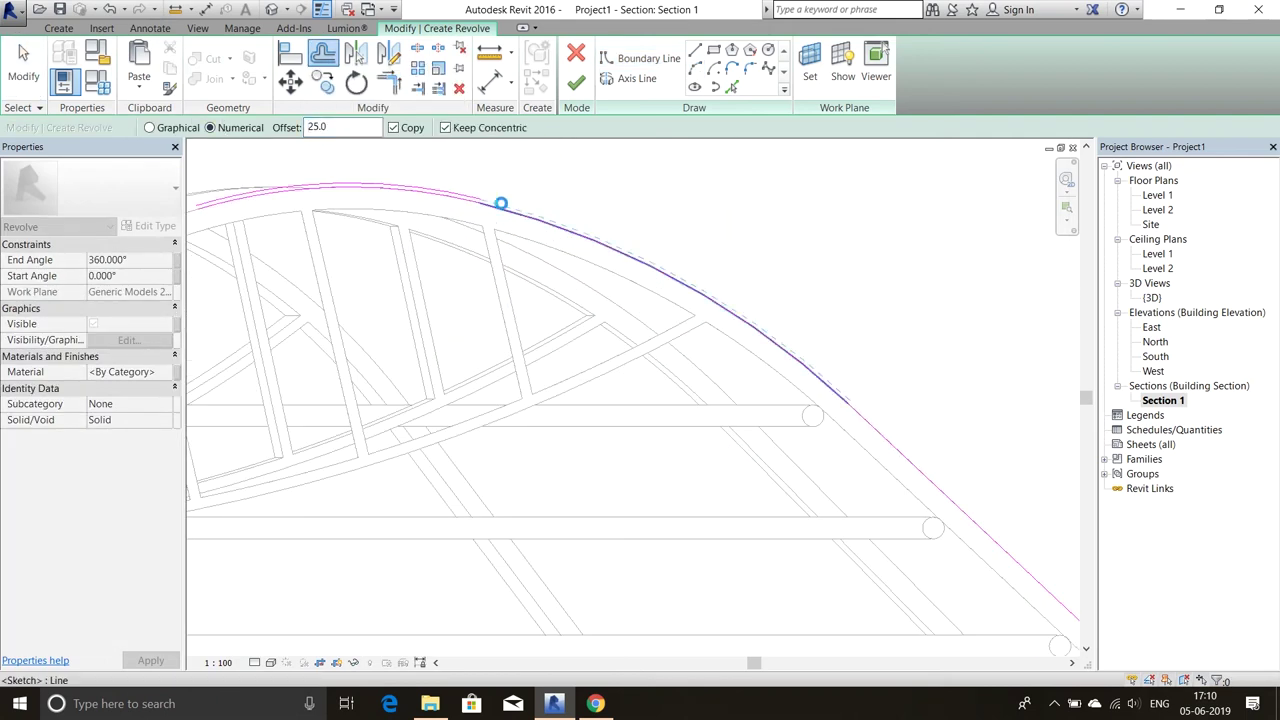
scroll(503, 208, down, 3)
key(o)
key(f)
text(75)
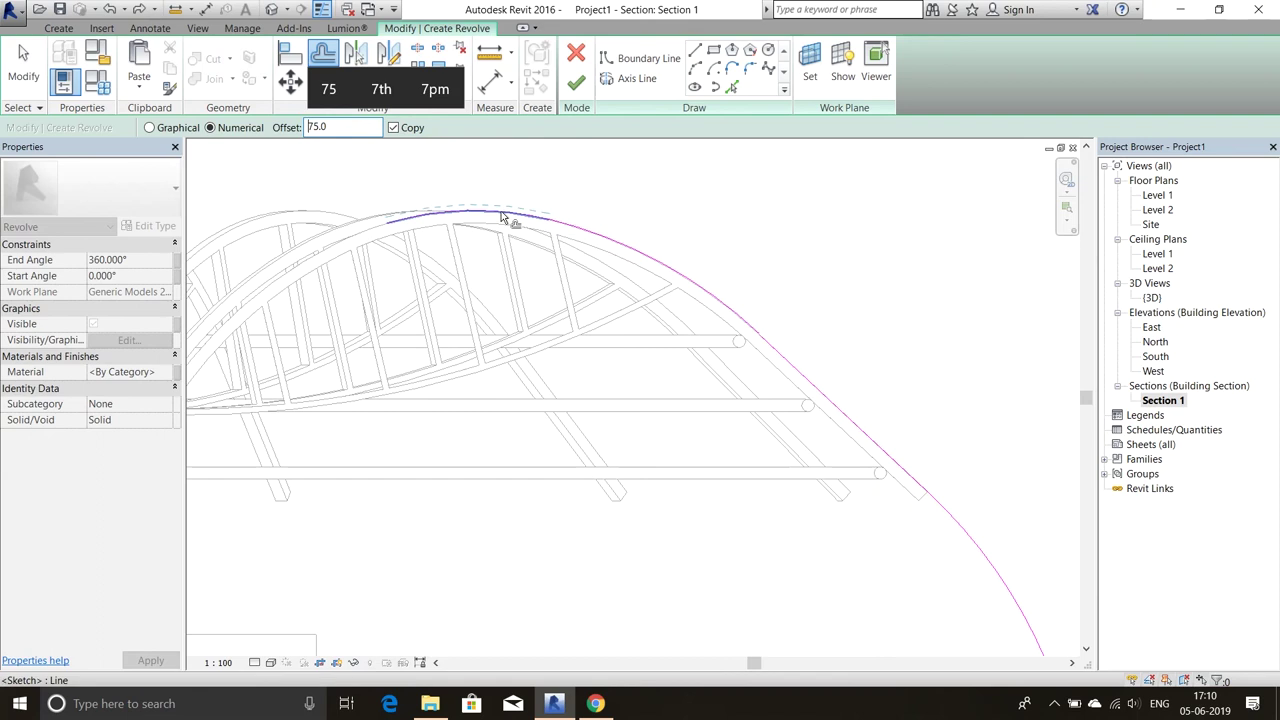
click(775, 348)
scroll(717, 486, up, 3)
key(l)
key(i)
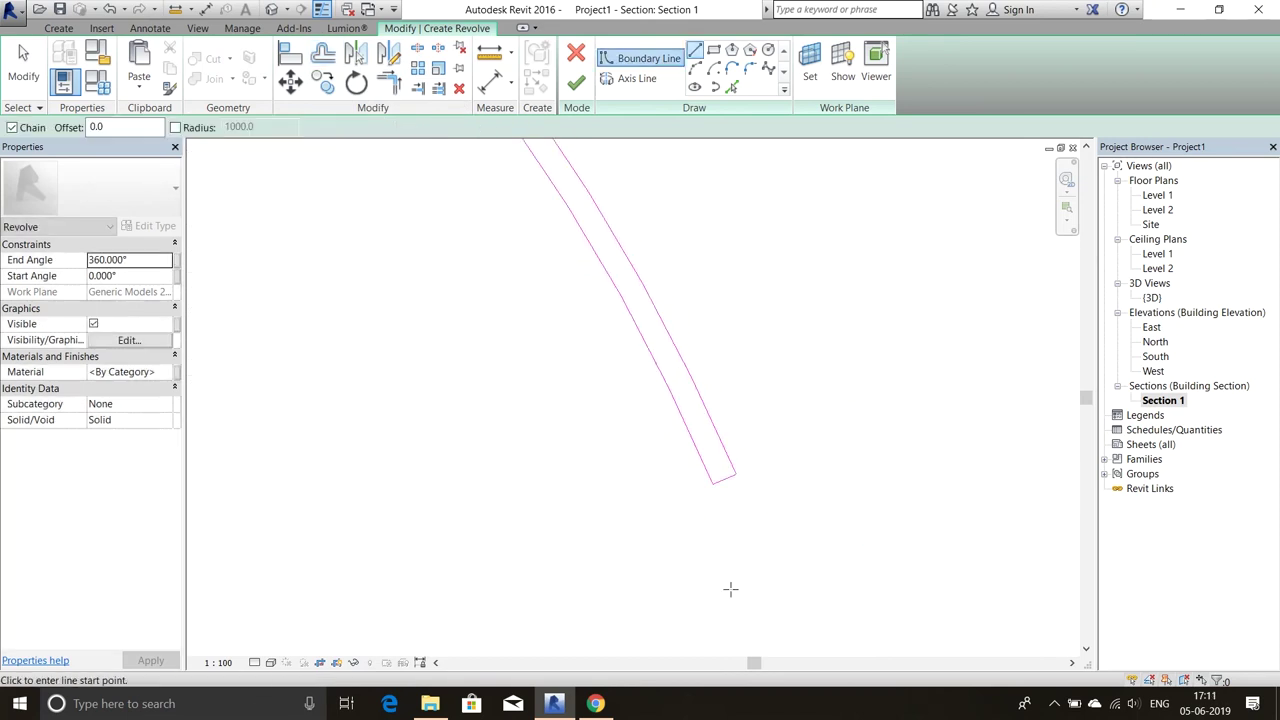
scroll(460, 345, down, 3)
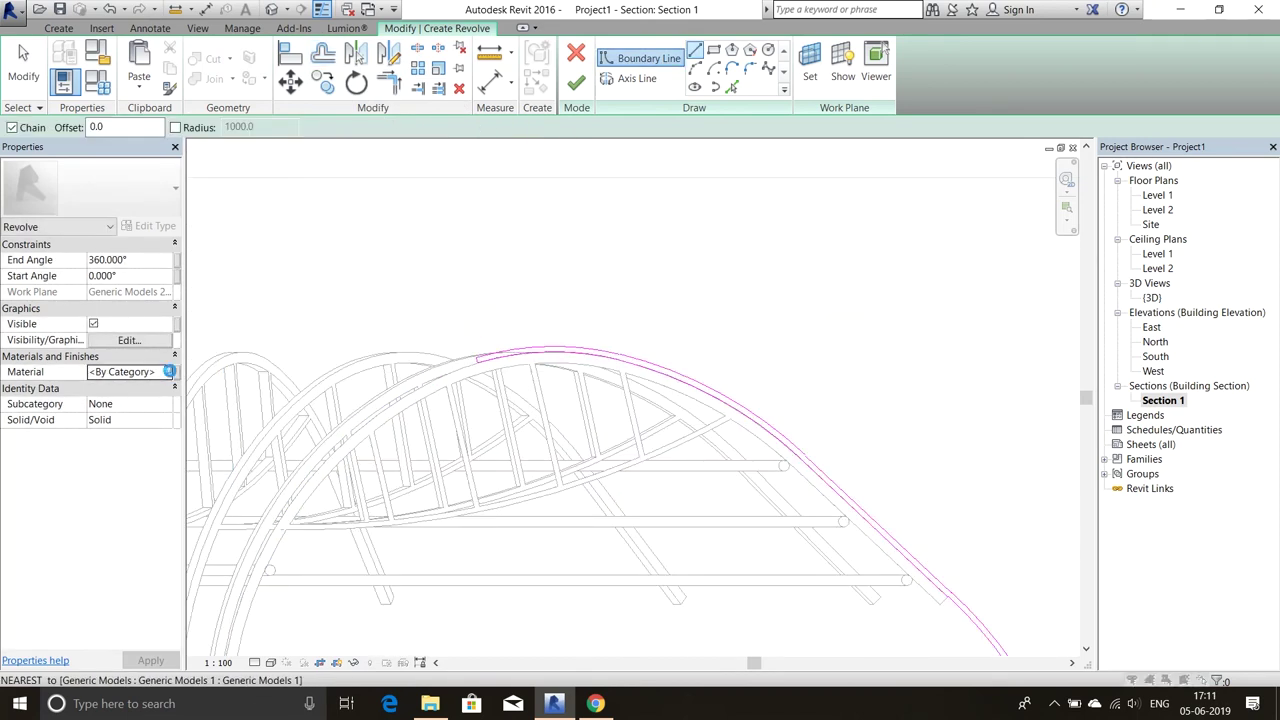
Set the revolve's Material to a new thatch material named 'thatch'.
click(169, 371)
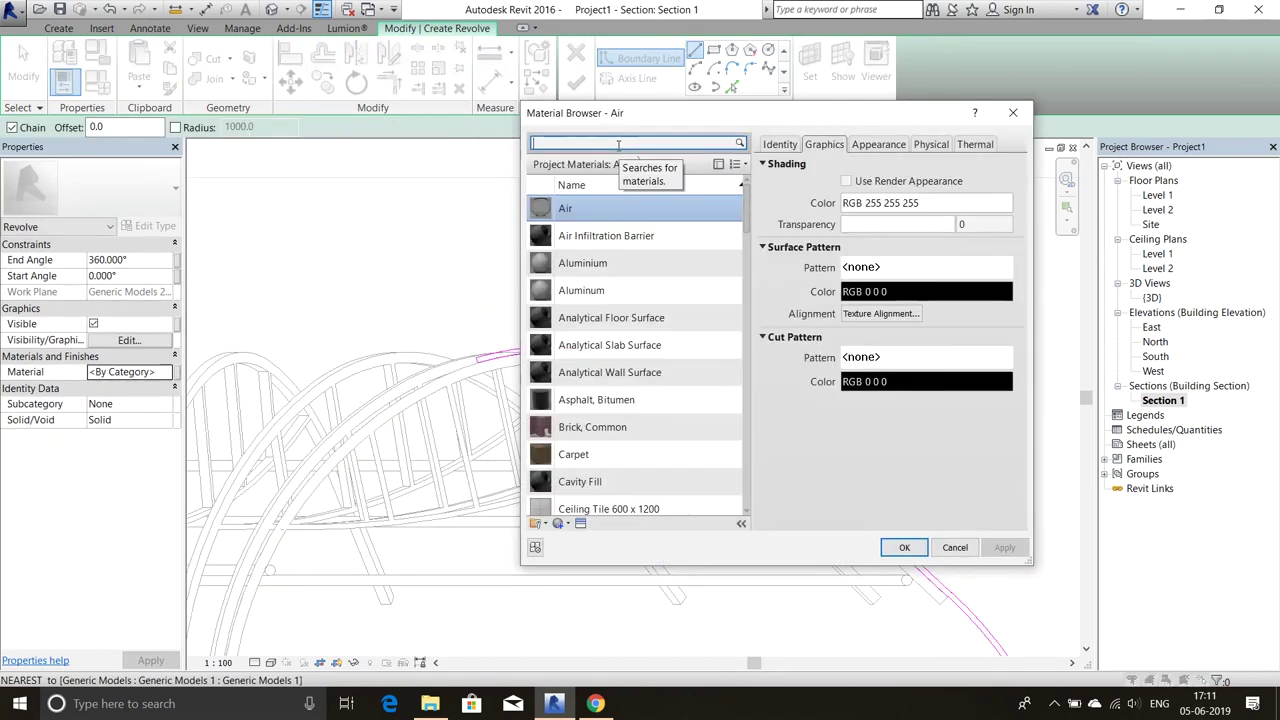
key(F2)
text(thatch)
click(903, 548)
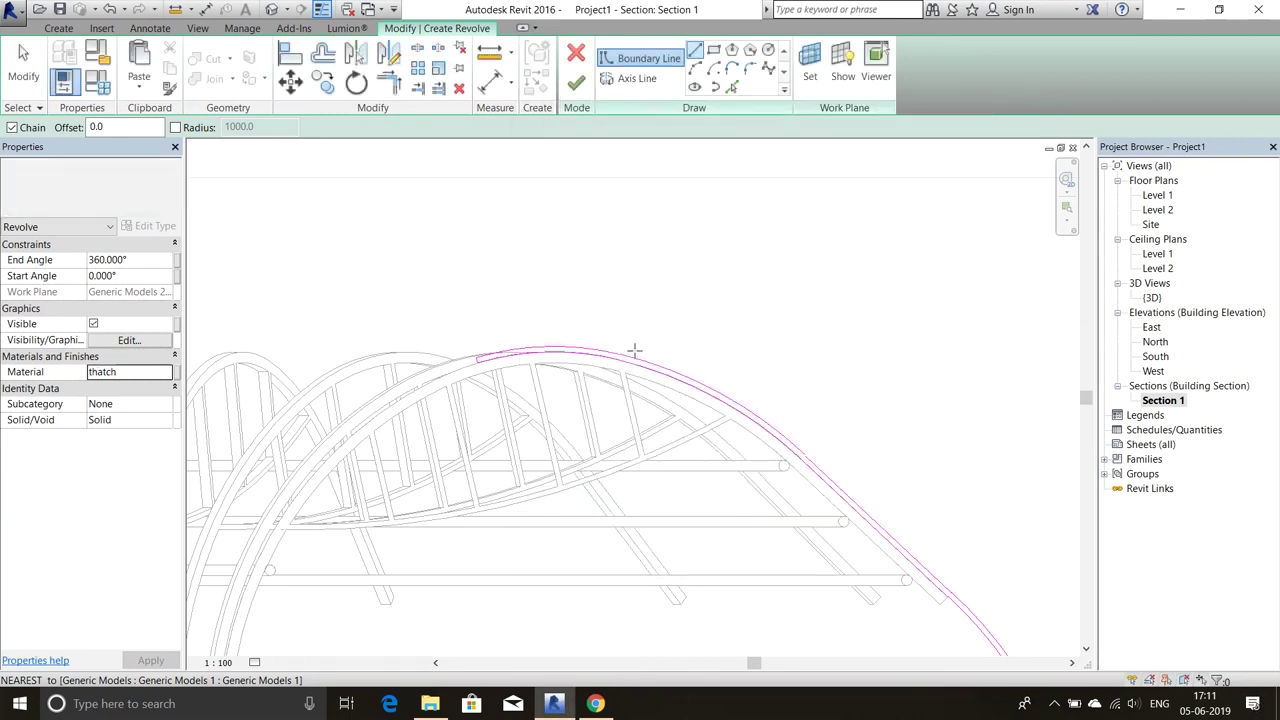
scroll(497, 357, down, 3)
scroll(445, 485, up, 2)
Draw the vertical revolve axis at the centre and finish the thatch roof shell.
click(445, 485)
scroll(445, 485, down, 3)
click(443, 271)
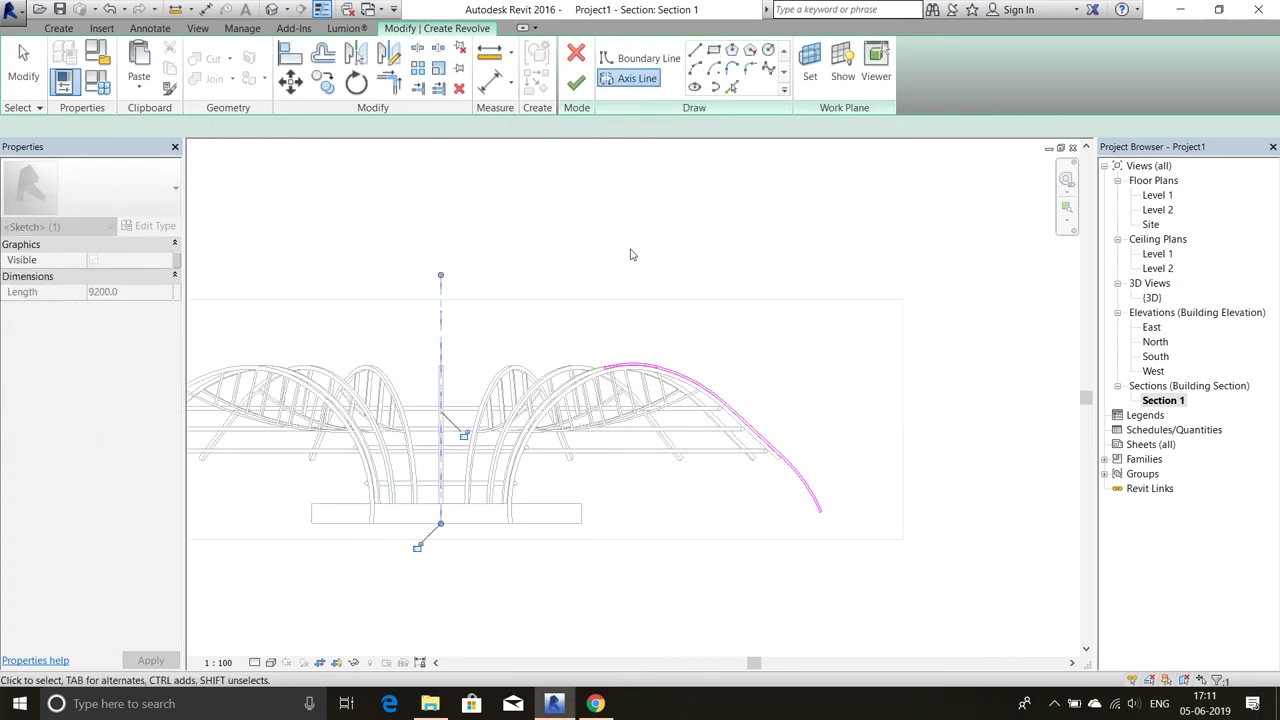
click(576, 83)
scroll(617, 380, down, 2)
click(471, 517)
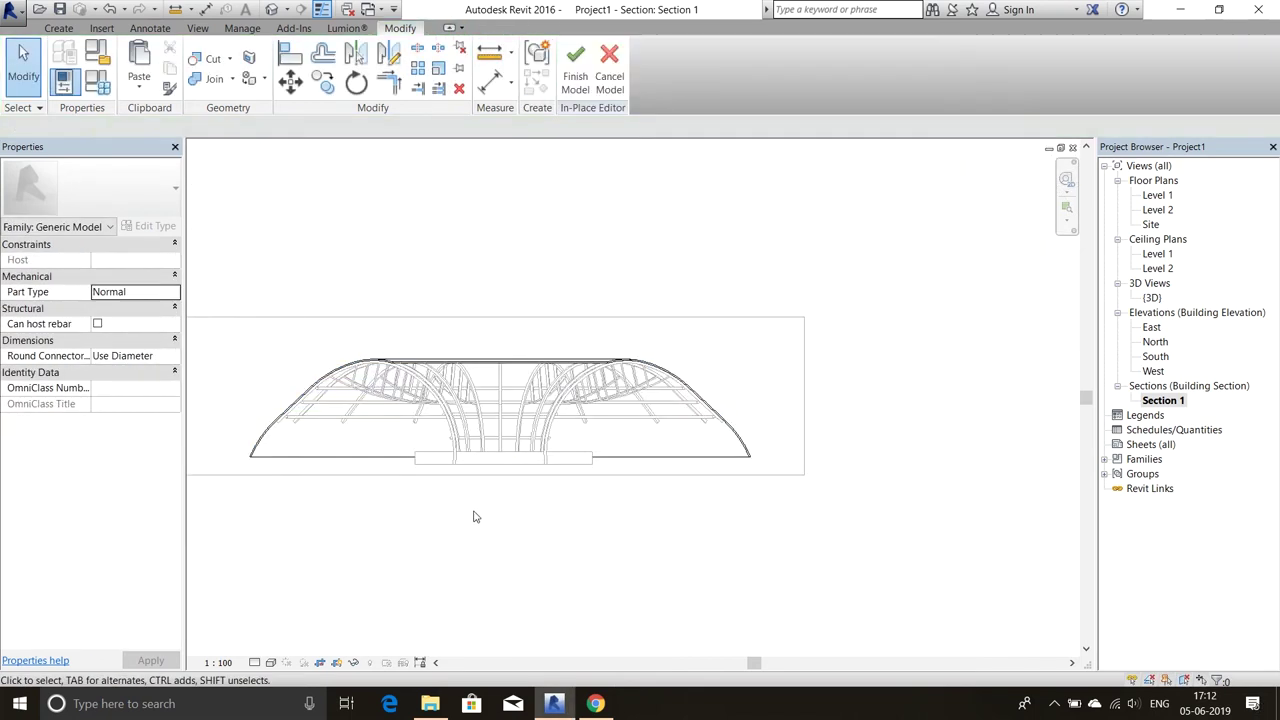
double_click(1152, 297)
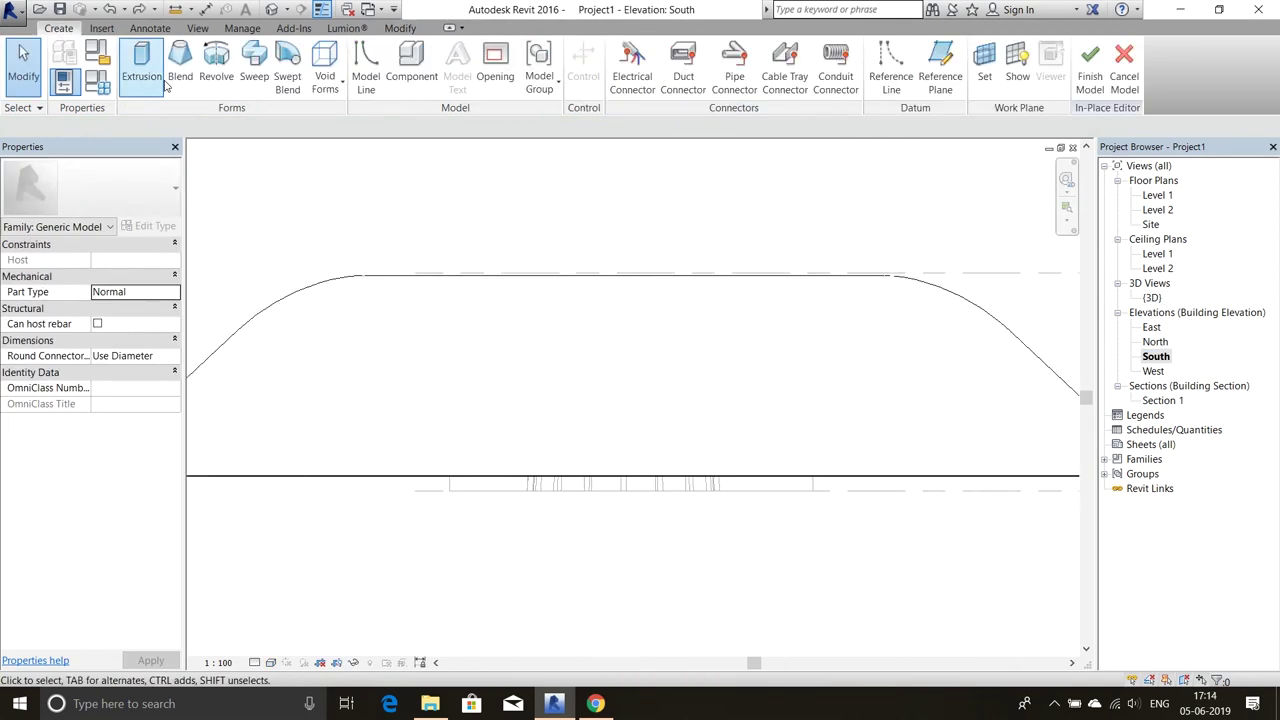
Sketch the first vertices of the wavy void profile from the left beneath the roof.
scroll(276, 483, down, 1)
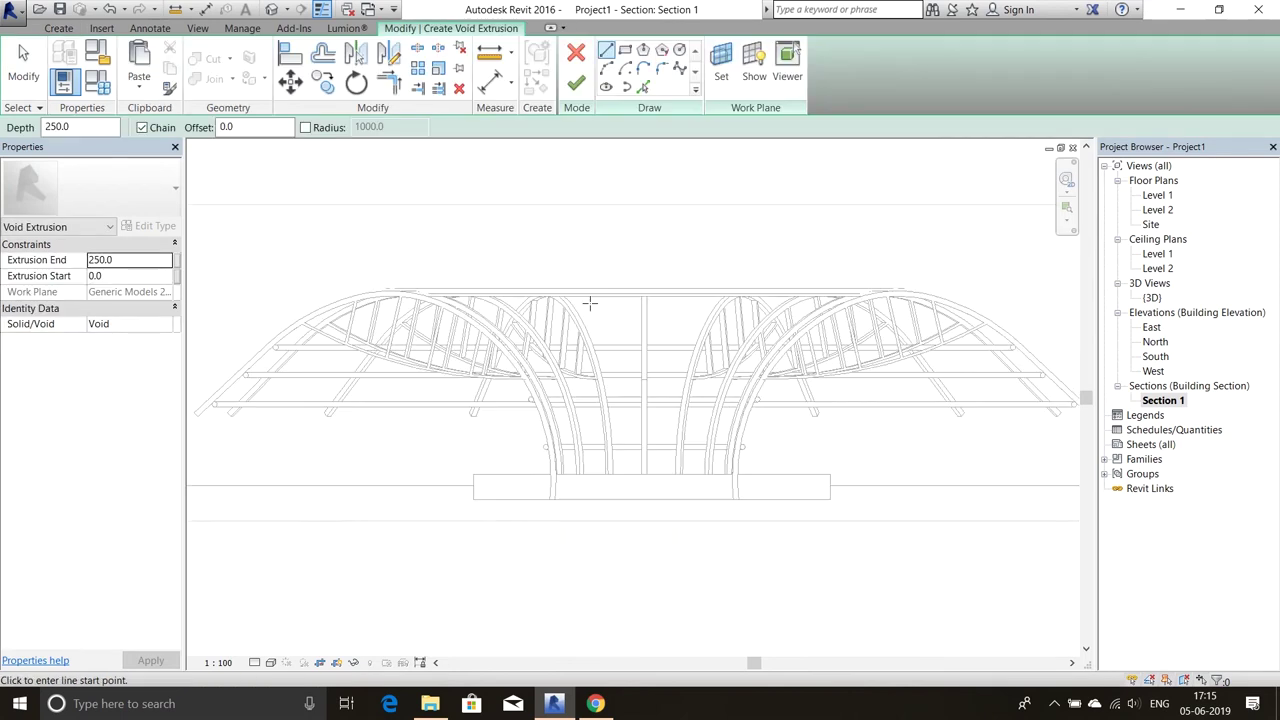
click(300, 411)
click(401, 393)
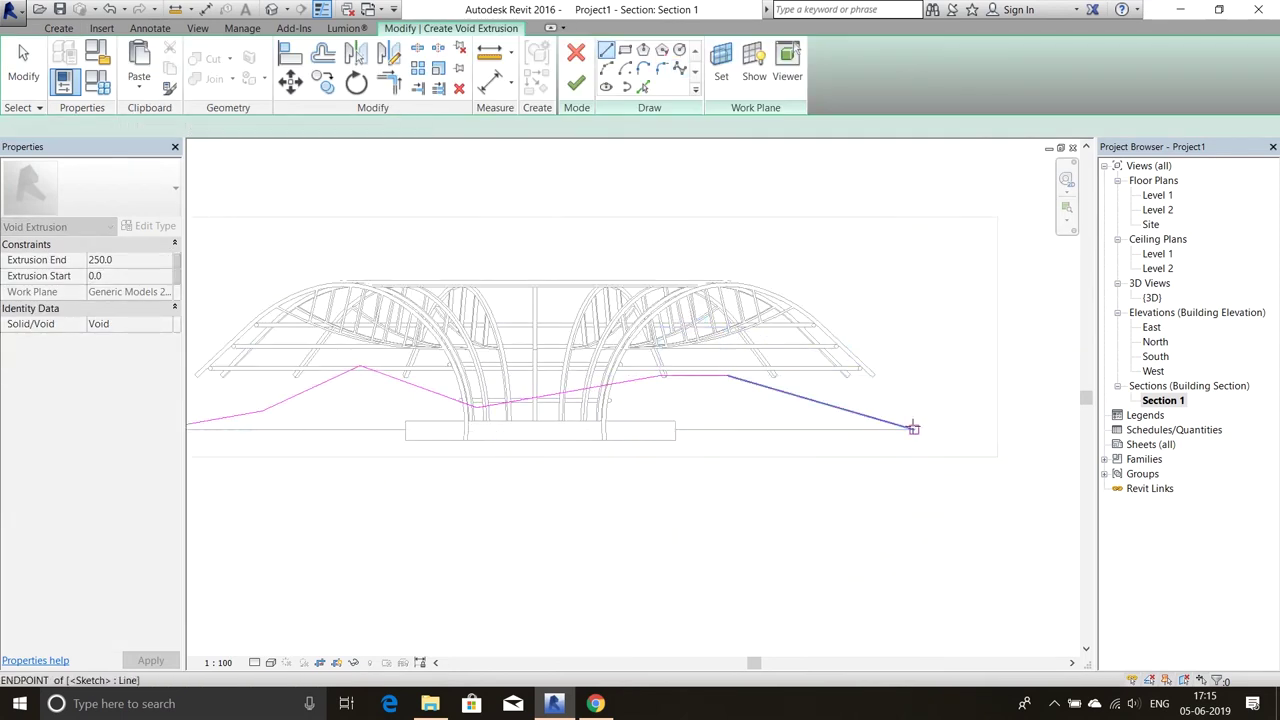
click(300, 457)
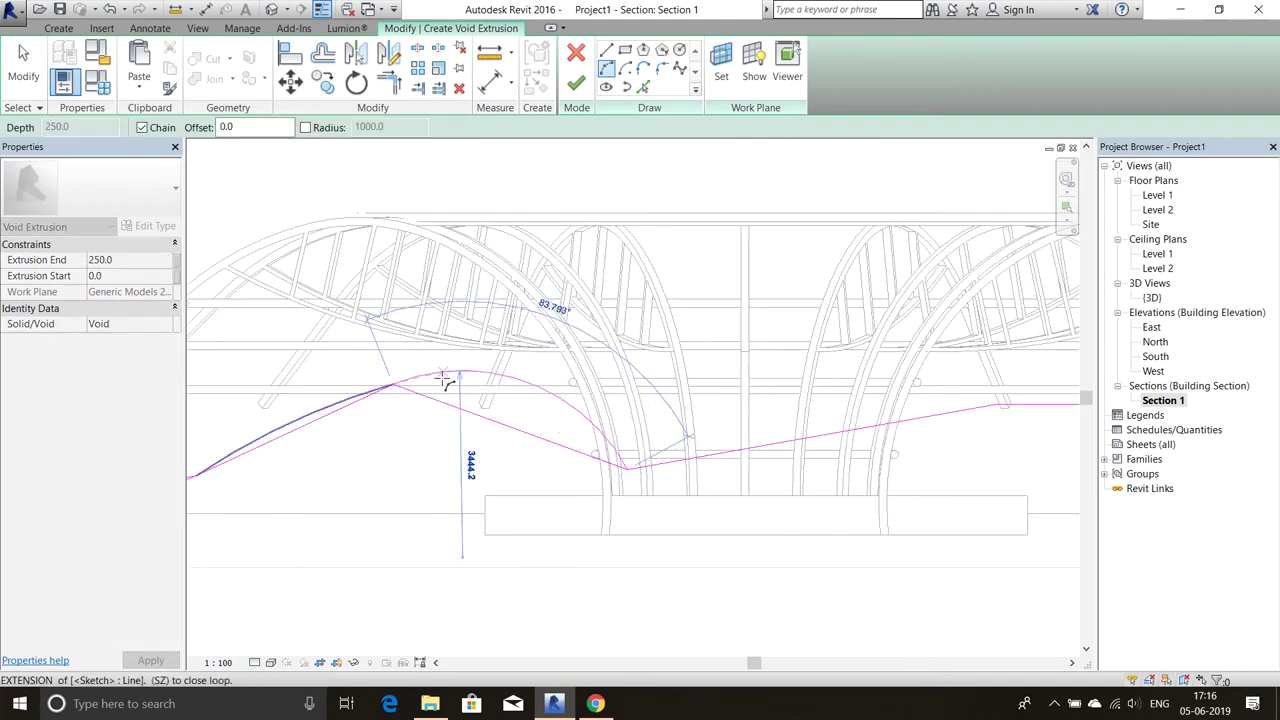
click(445, 381)
scroll(450, 385, down, 2)
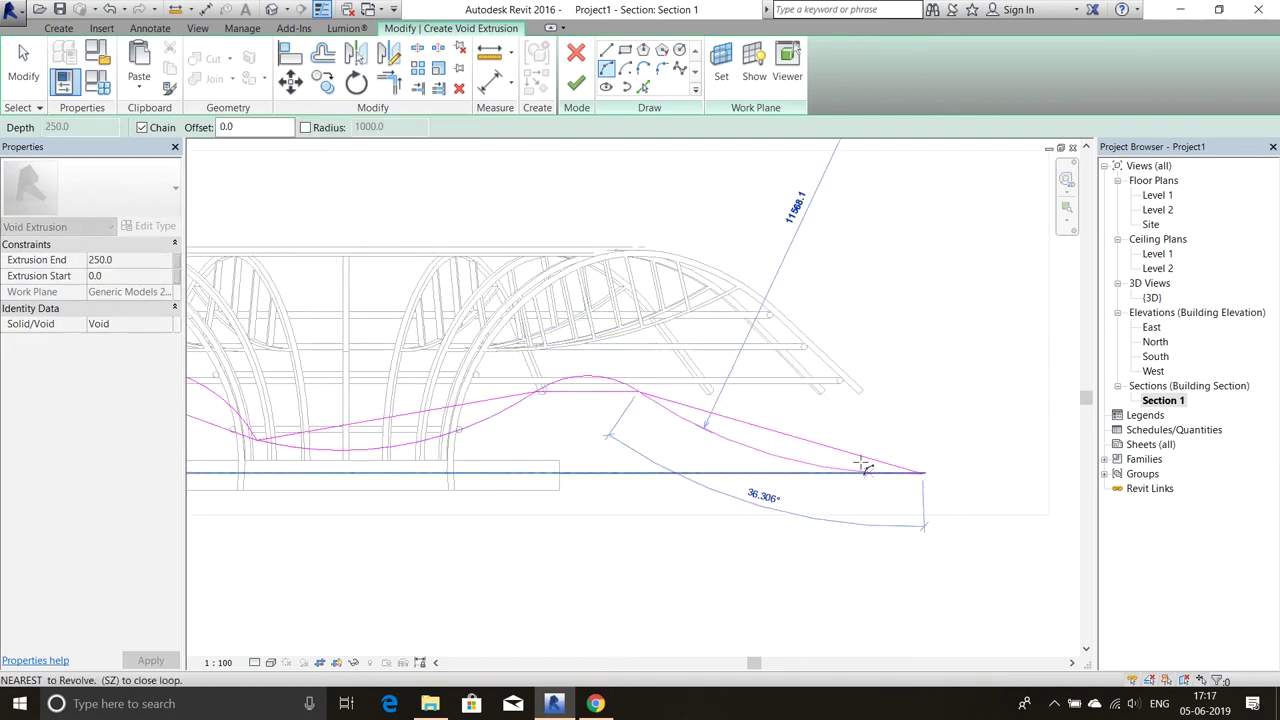
Add an arc to the void's cutting profile and round the corner between two profile segments.
key(z)
key(f)
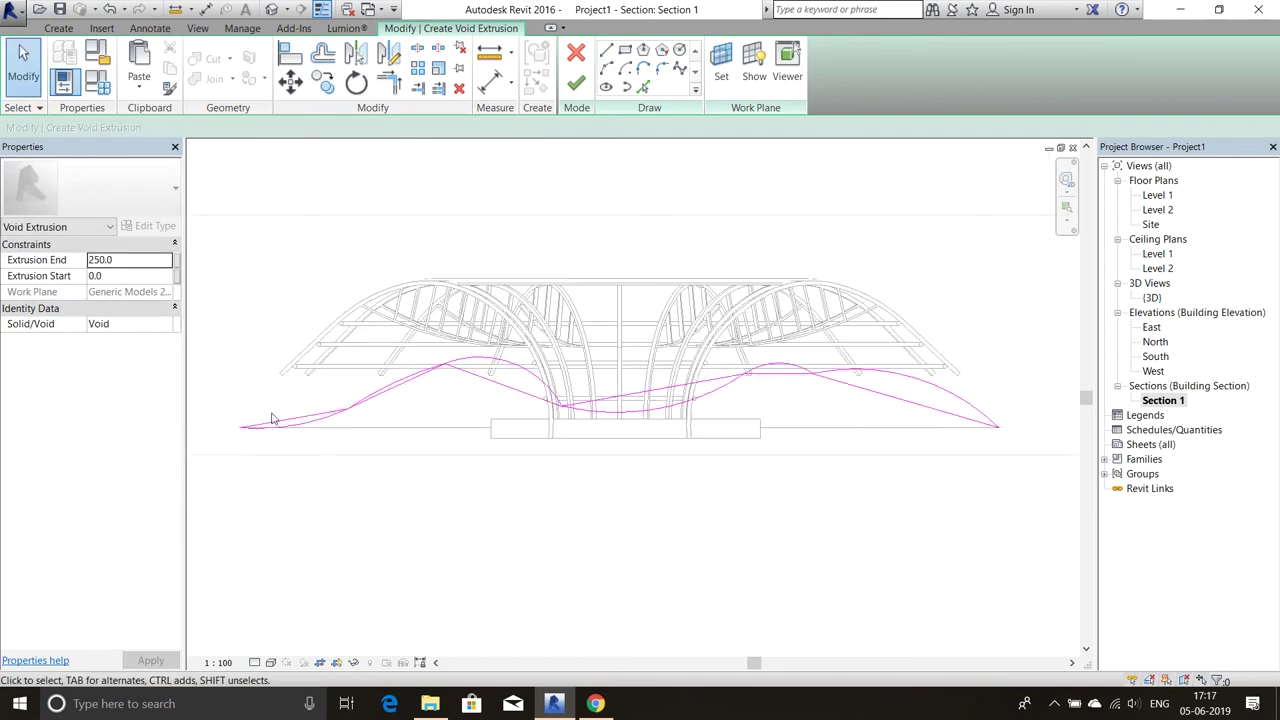
scroll(410, 384, up, 2)
scroll(500, 371, up, 2)
click(660, 443)
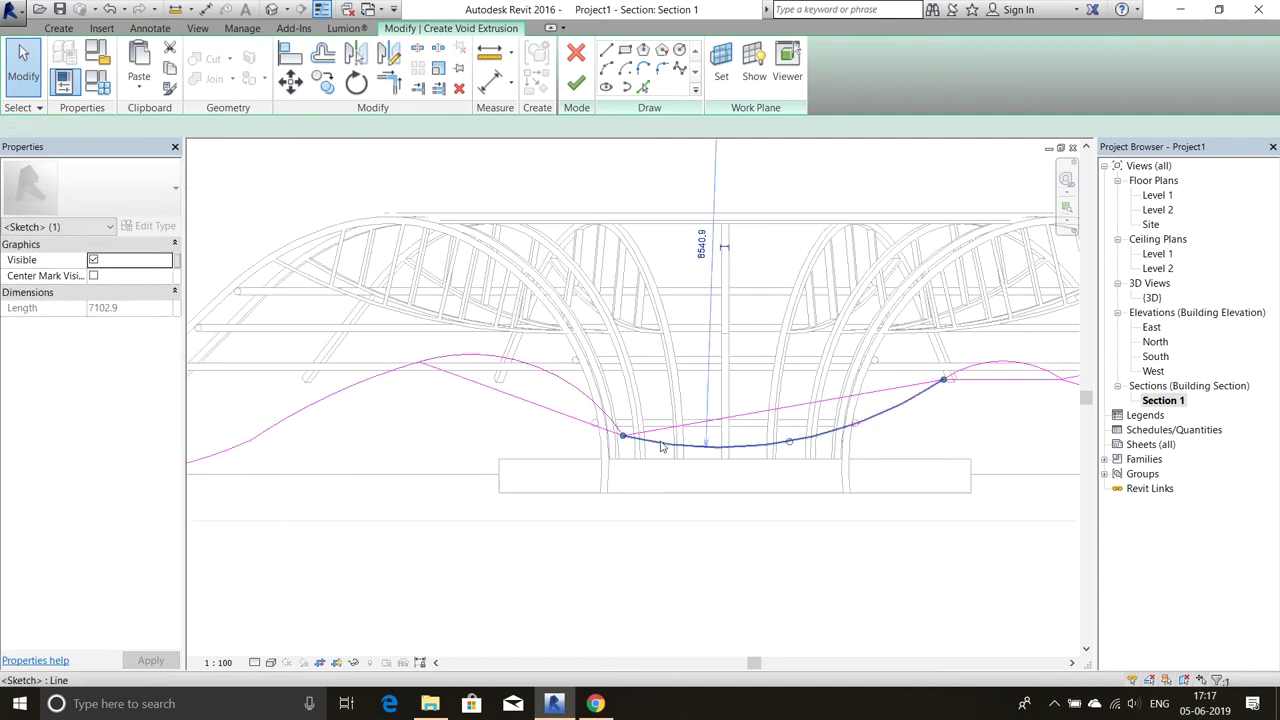
scroll(422, 463, up, 2)
scroll(530, 423, up, 2)
scroll(479, 527, down, 3)
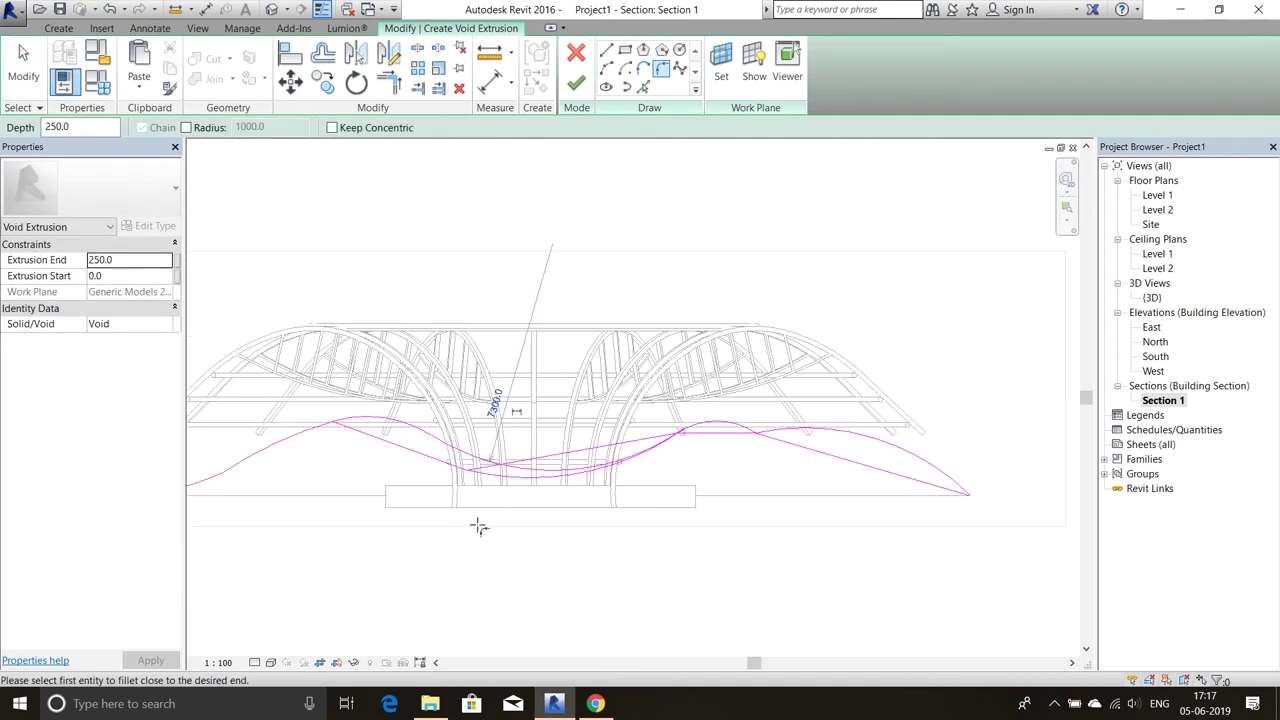
scroll(455, 468, up, 2)
scroll(655, 441, up, 1)
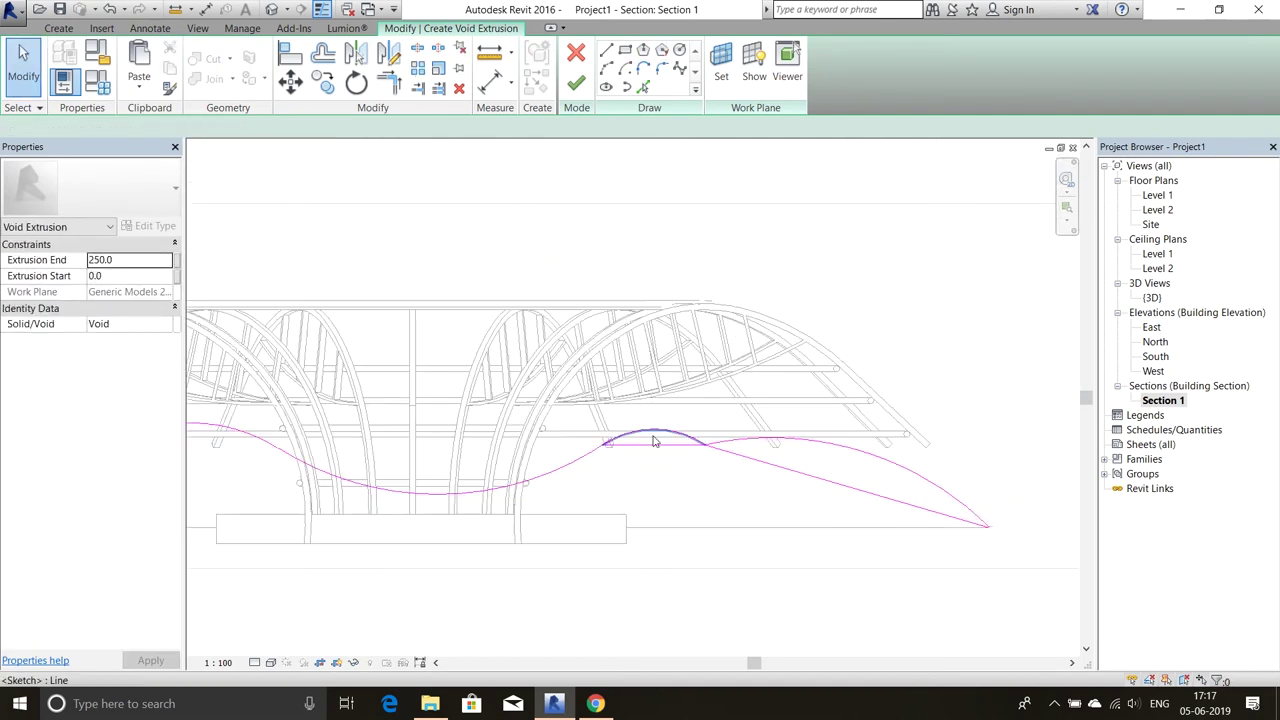
scroll(809, 477, up, 2)
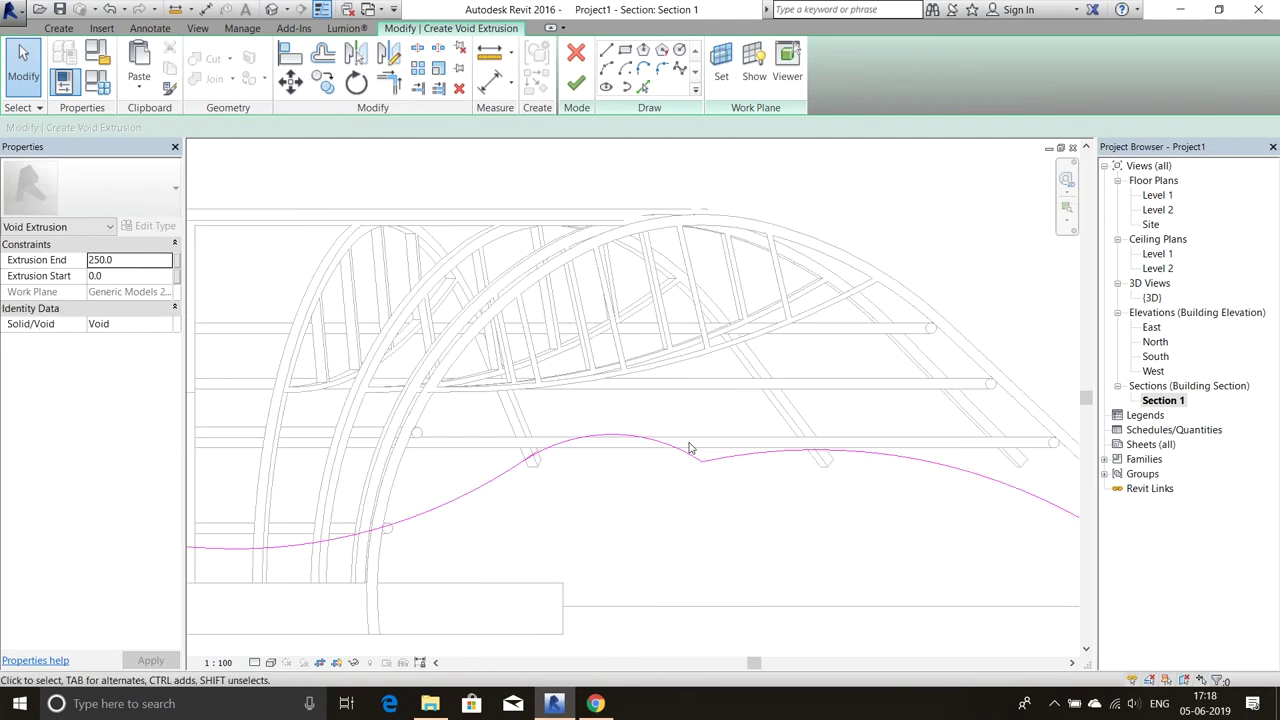
scroll(700, 450, up, 2)
click(679, 68)
click(672, 473)
scroll(672, 473, down, 2)
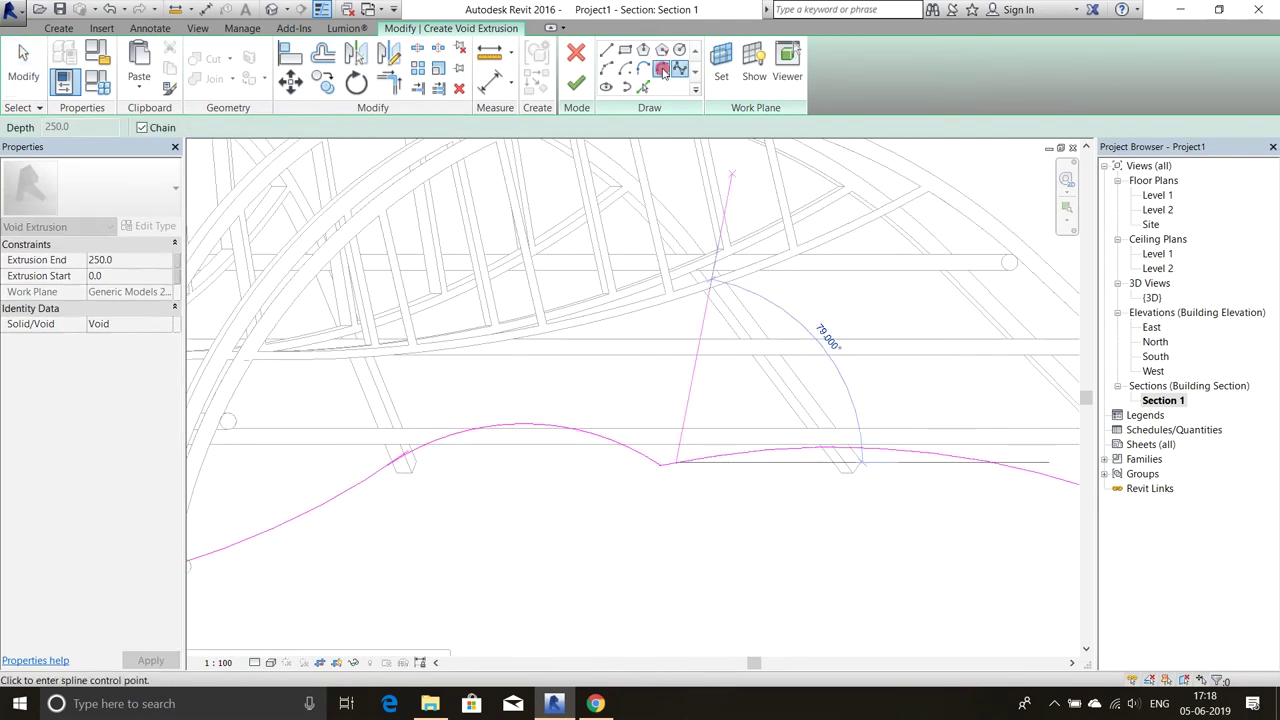
scroll(620, 455, up, 2)
click(645, 476)
scroll(651, 470, down, 2)
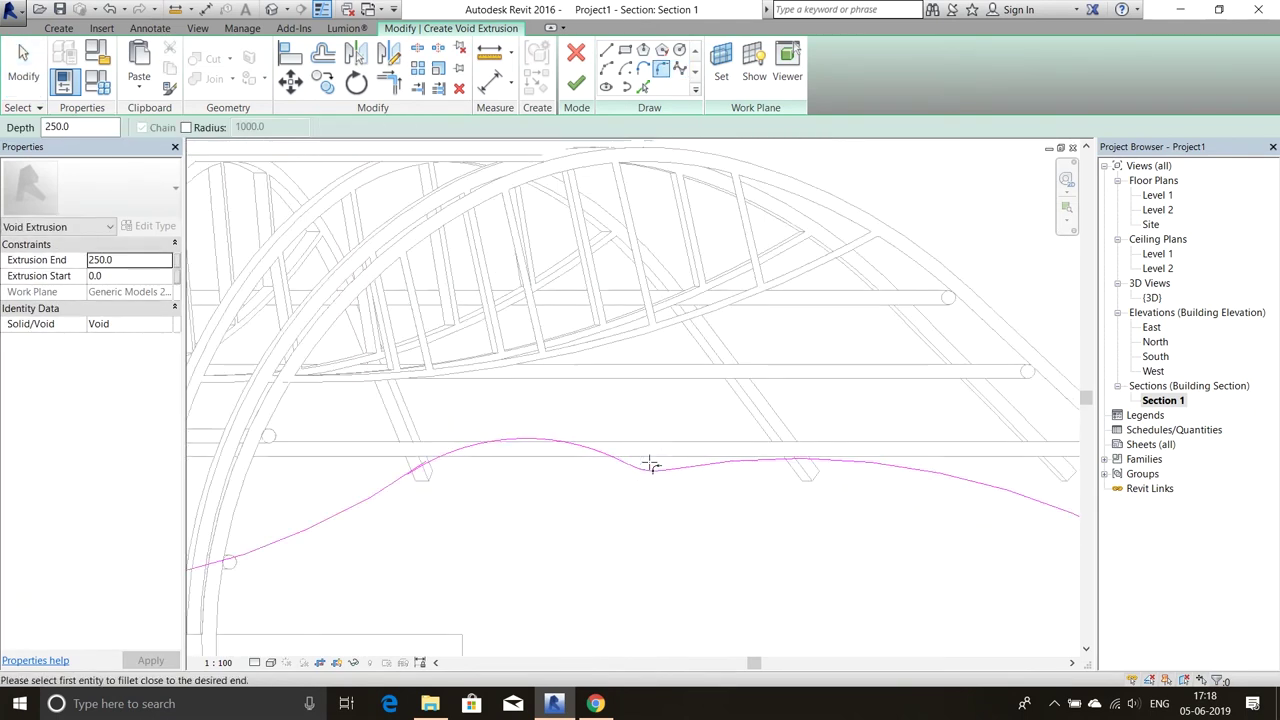
scroll(651, 468, up, 2)
key(Escape)
scroll(815, 450, down, 5)
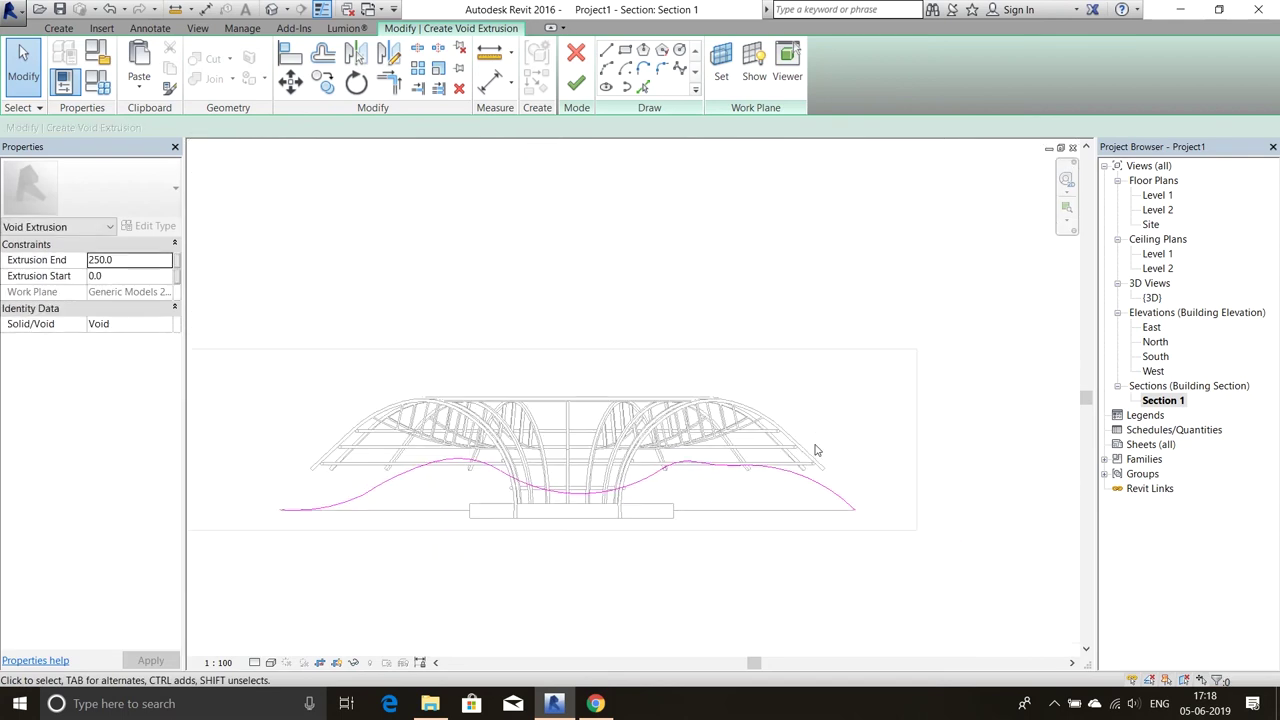
Use Trim/Extend to Corner (TR) to join the open sketch lines along the base.
key(t)
key(r)
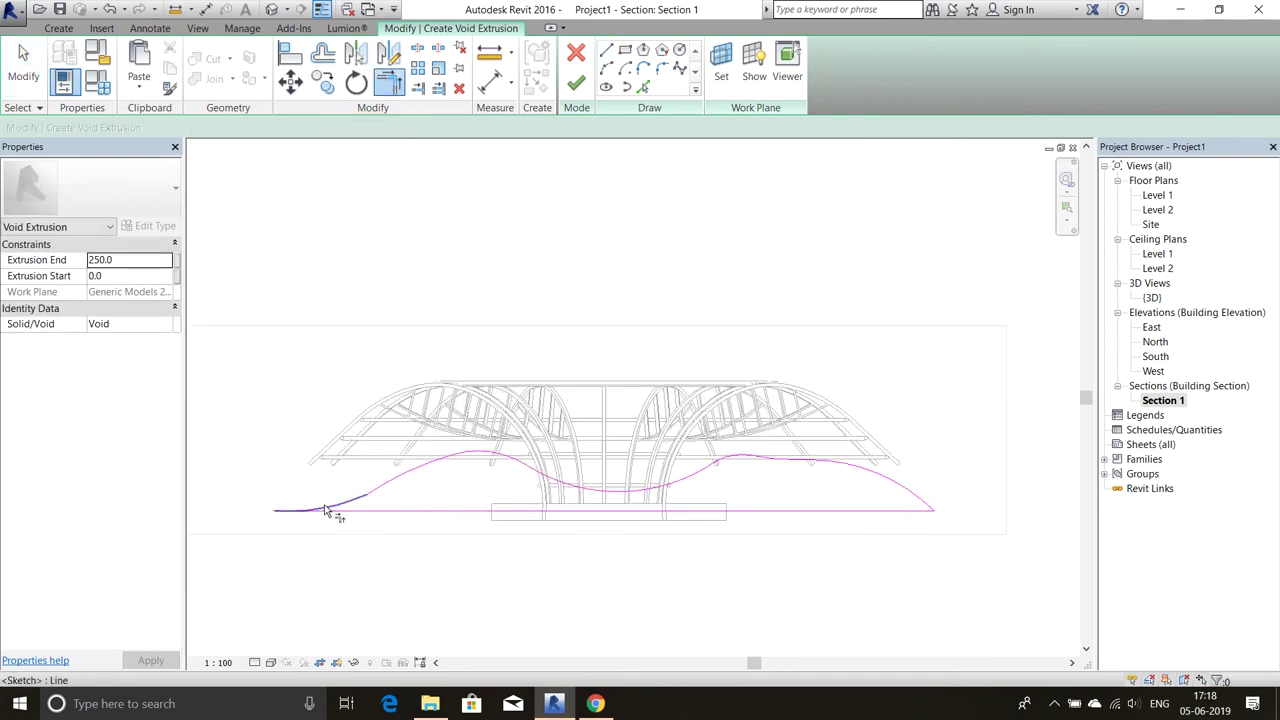
scroll(329, 512, up, 2)
scroll(403, 452, down, 1)
scroll(390, 380, down, 1)
key(Escape)
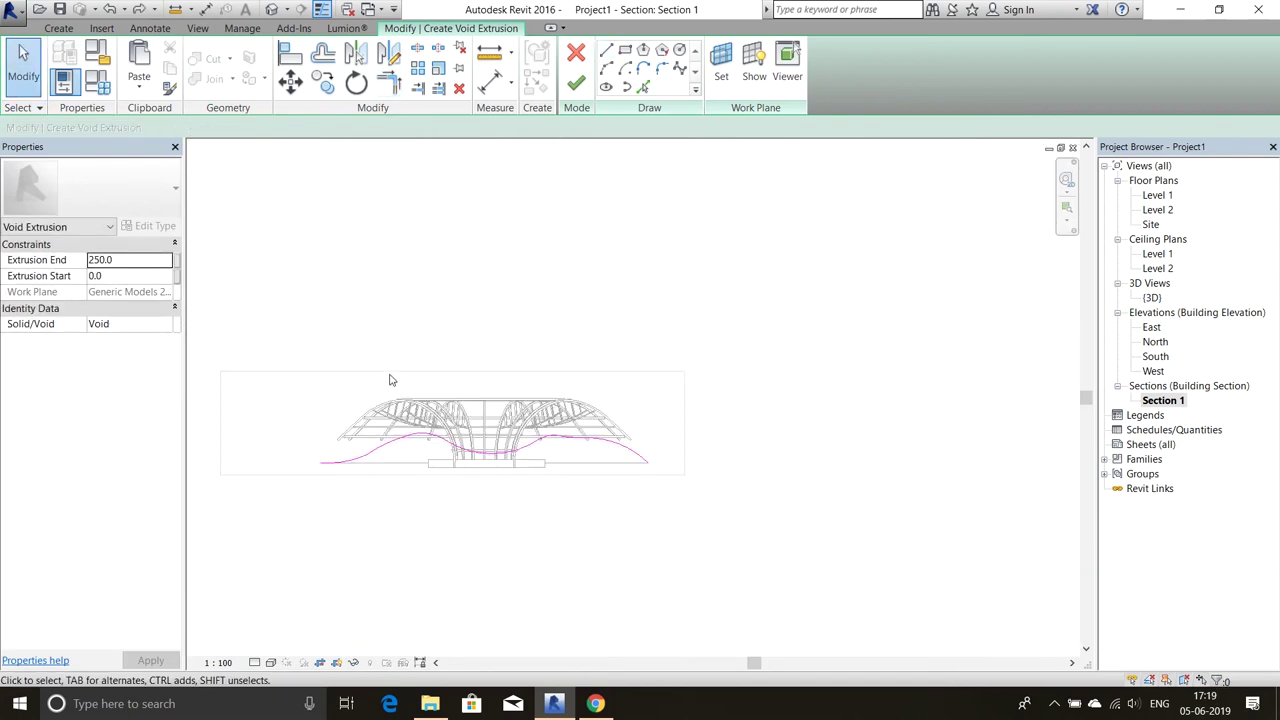
key(t)
key(r)
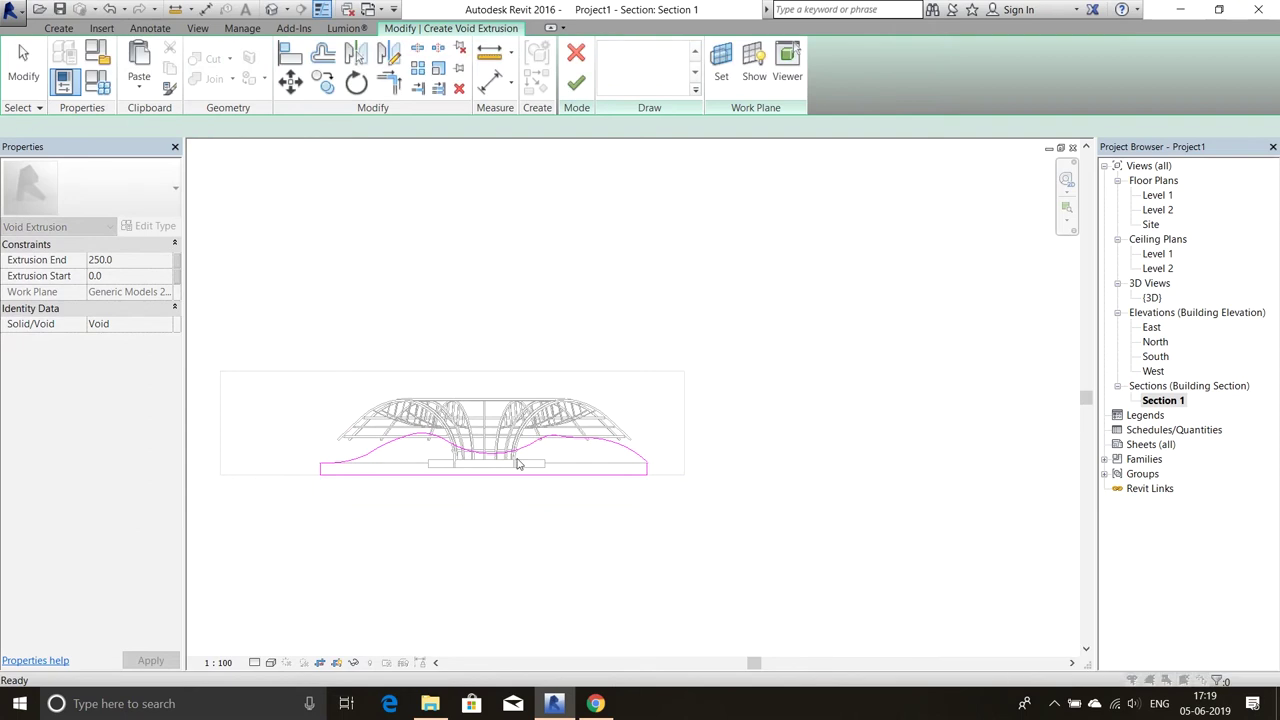
scroll(444, 320, up, 4)
click(512, 474)
scroll(478, 482, up, 2)
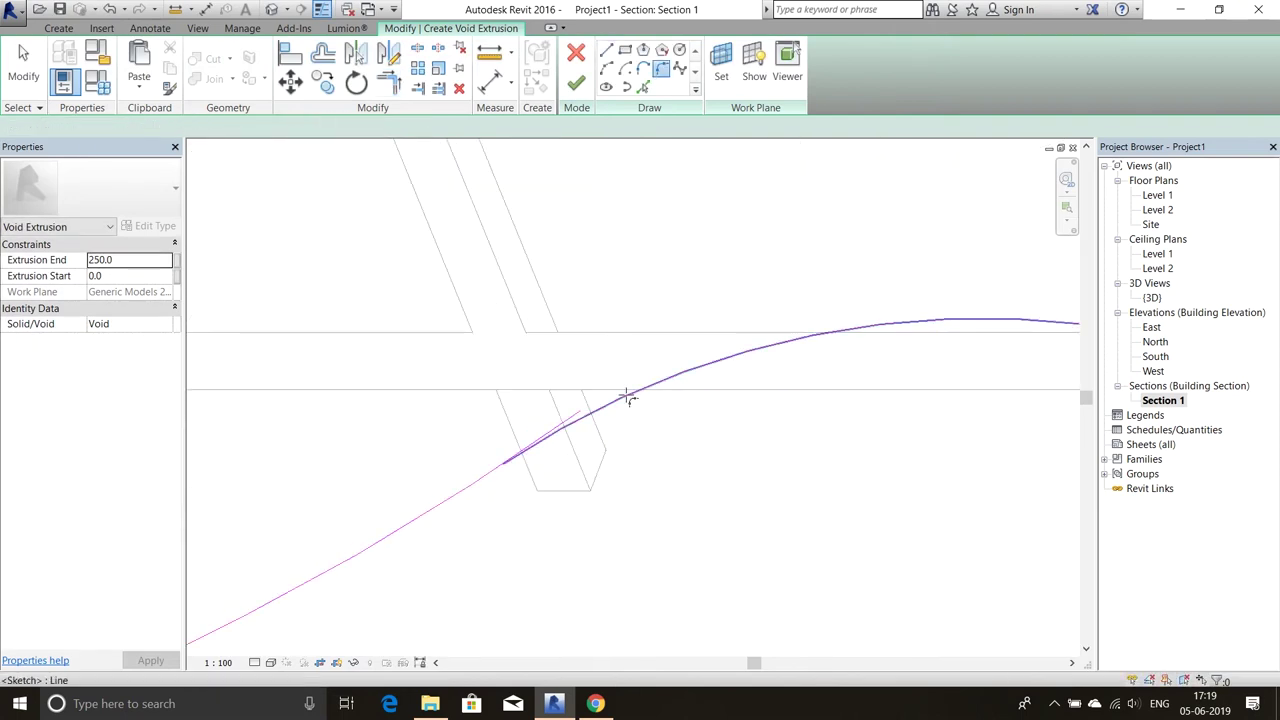
scroll(490, 475, up, 2)
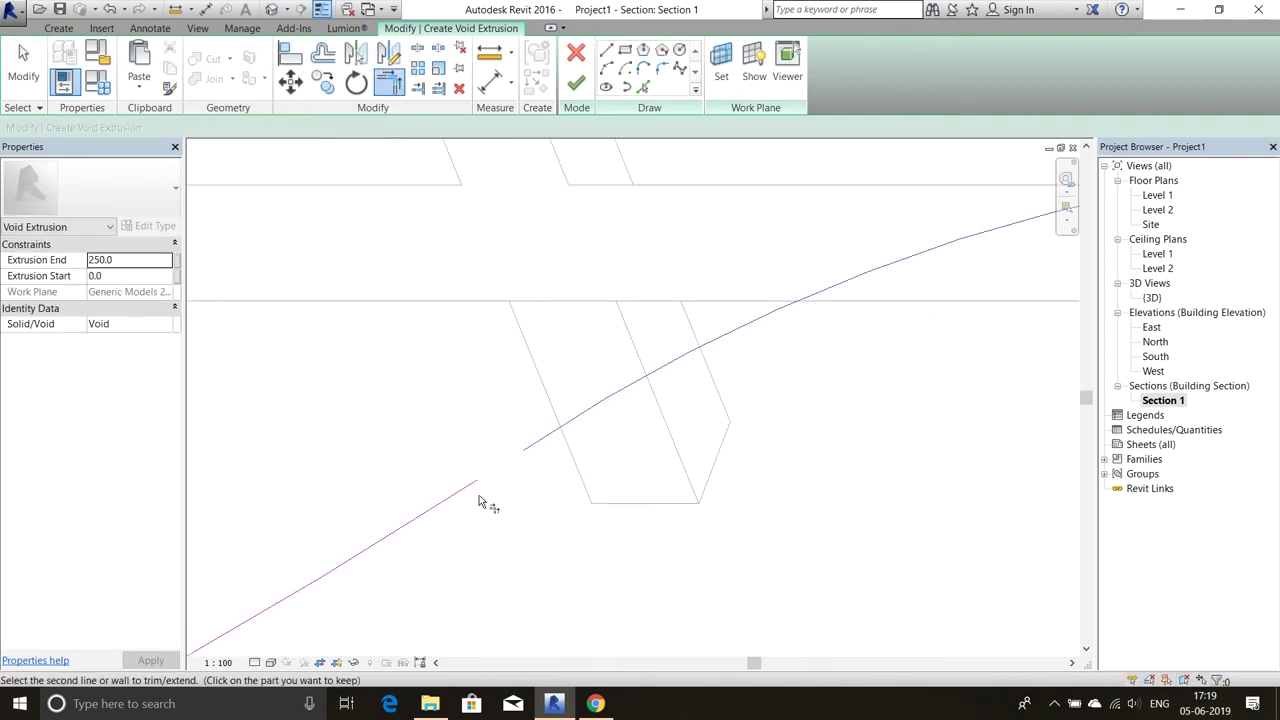
scroll(483, 477, up, 2)
scroll(483, 477, up, 2)
scroll(485, 460, up, 2)
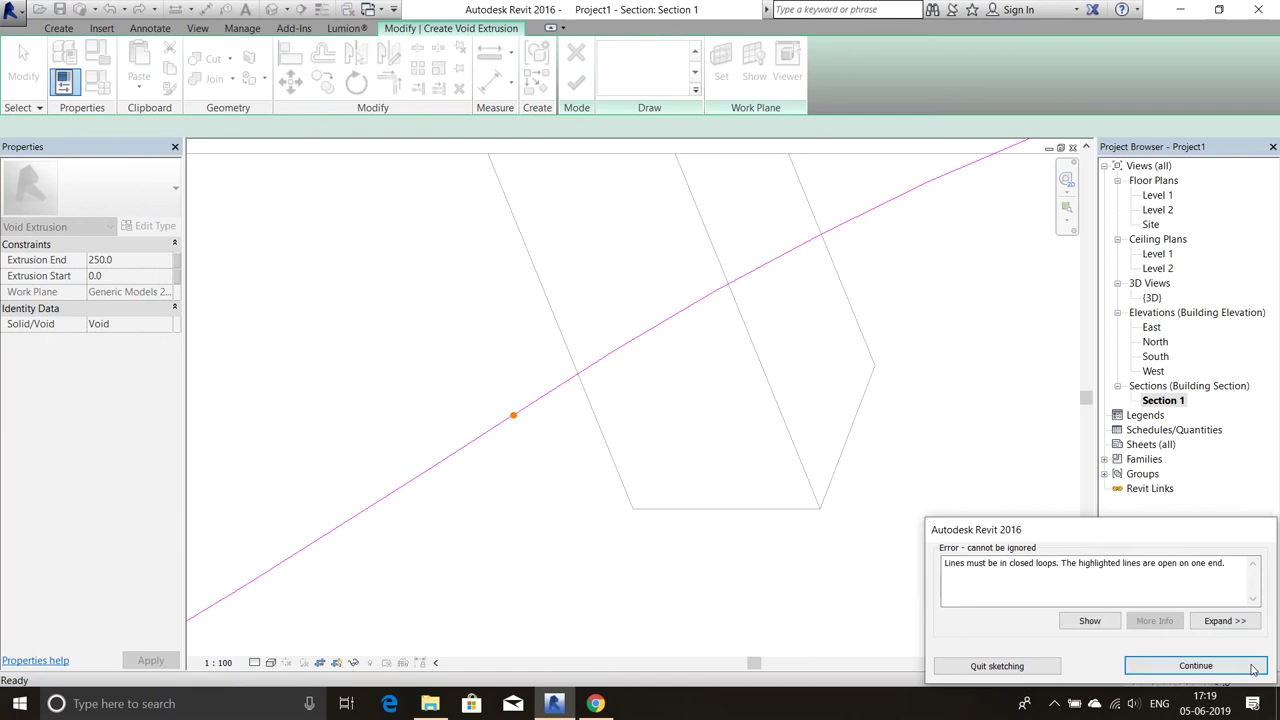
scroll(436, 525, down, 2)
Finish the void extrusion and view it against the roof in the {3D} view.
click(576, 83)
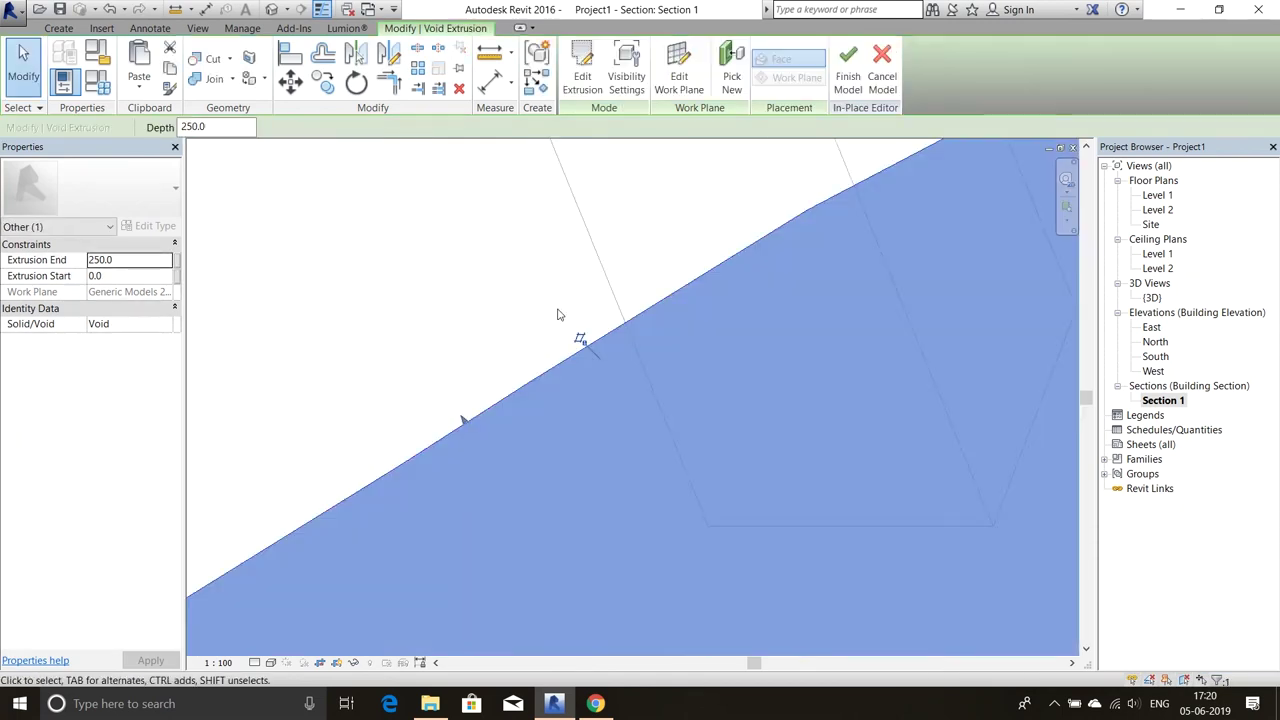
scroll(854, 324, down, 3)
scroll(854, 324, down, 2)
double_click(1150, 298)
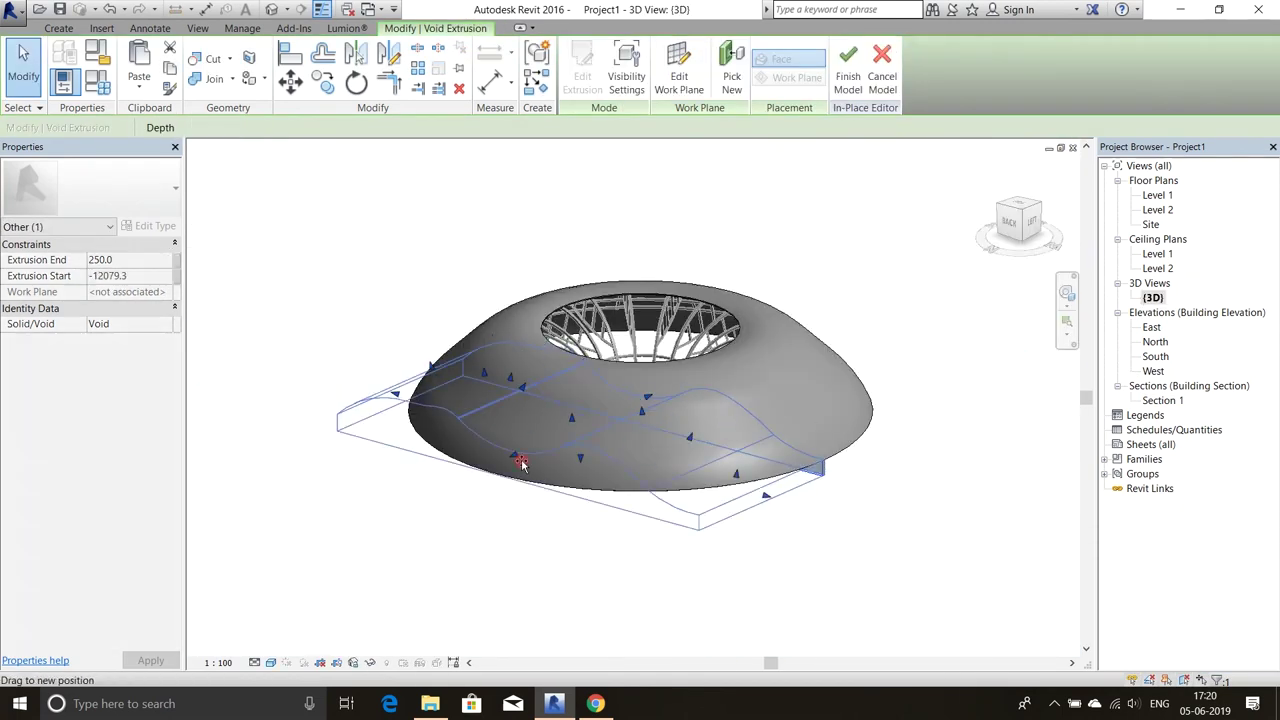
Orbit low to inspect the void's wavy cut in the roof rim, then switch to East elevation.
key(Escape)
mouse_move(521, 526)
shift+middle_down()
mouse_move(705, 510)
mouse_move(658, 524)
mouse_move(584, 499)
mouse_move(600, 591)
mouse_move(758, 572)
shift+middle_up()
click(705, 510)
click(658, 524)
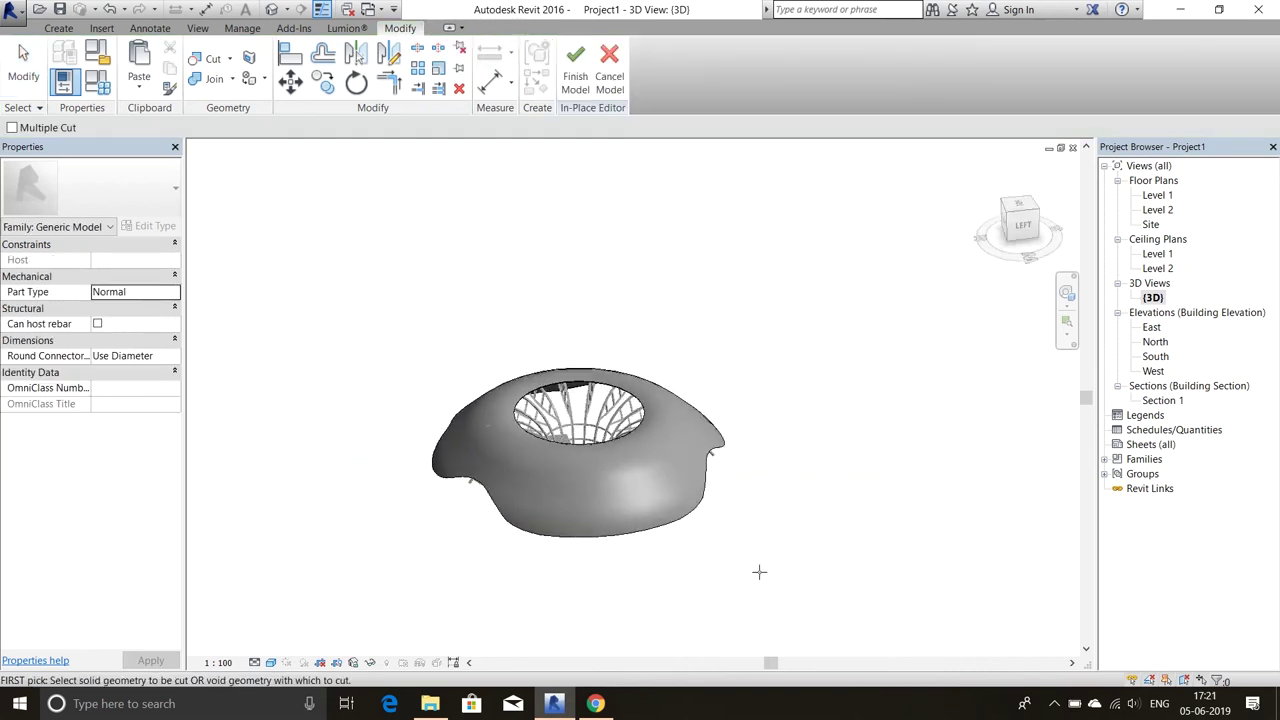
mouse_move(759, 572)
shift+middle_down()
mouse_move(654, 517)
mouse_move(409, 517)
mouse_move(663, 477)
mouse_move(721, 520)
shift+middle_up()
double_click(1151, 327)
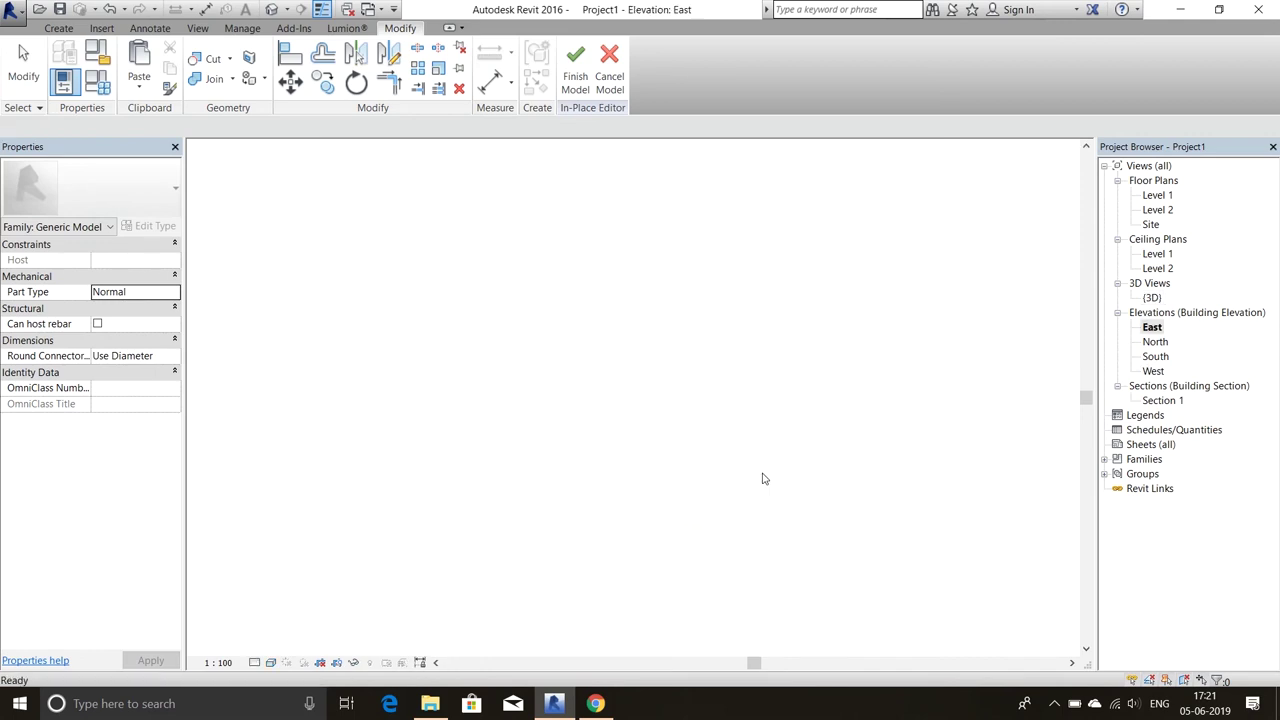
In East elevation, sketch the void's arc from the roof centre, then start a line at its end.
scroll(991, 445, down, 3)
scroll(717, 477, up, 3)
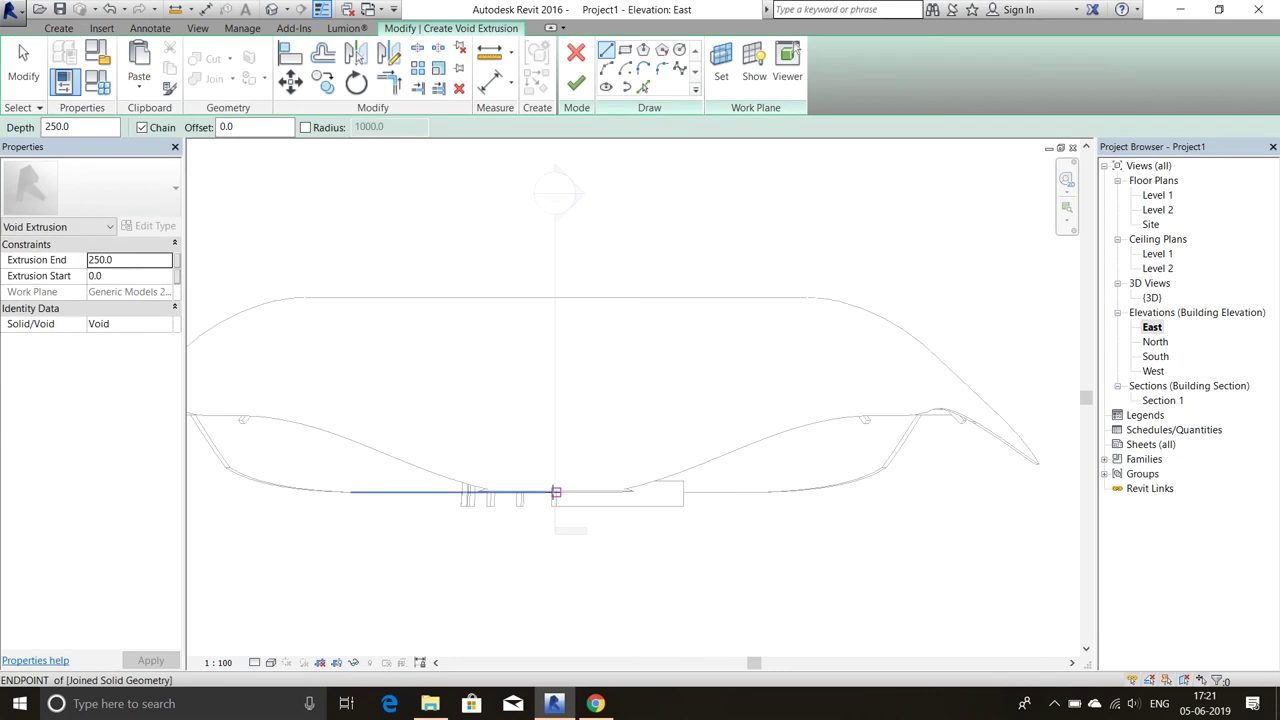
click(390, 441)
click(815, 423)
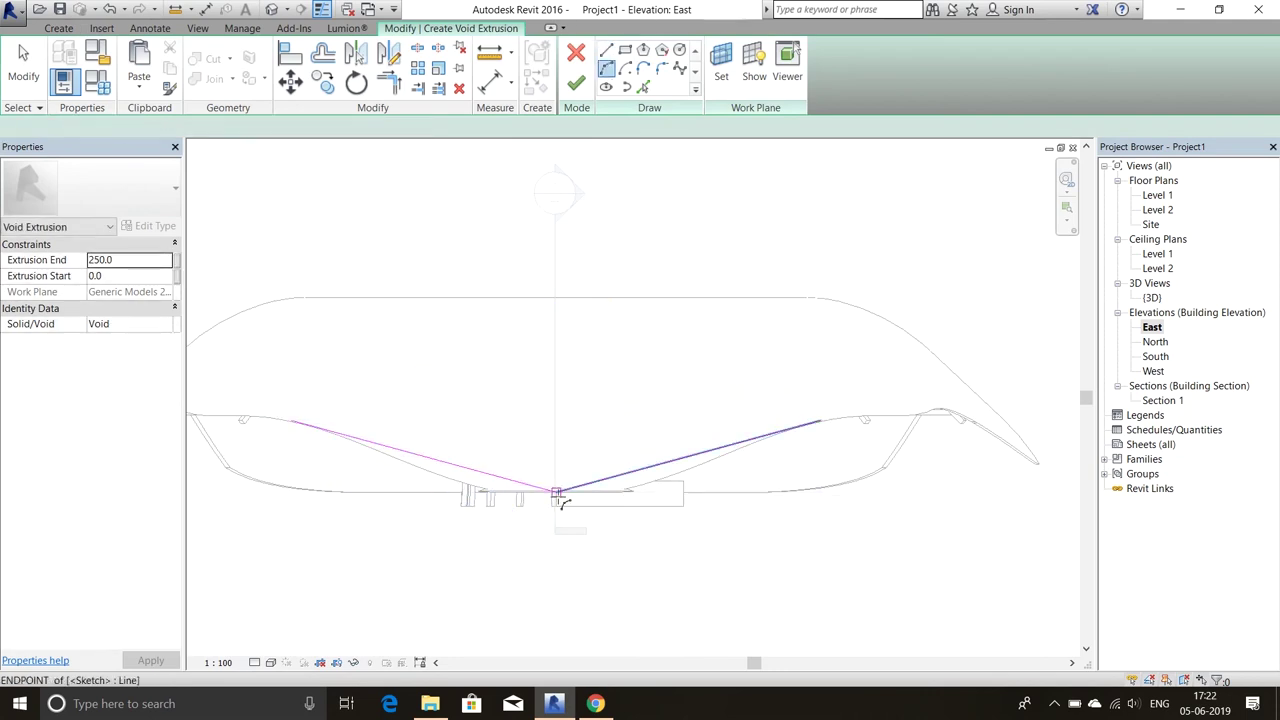
click(562, 507)
key(Escape)
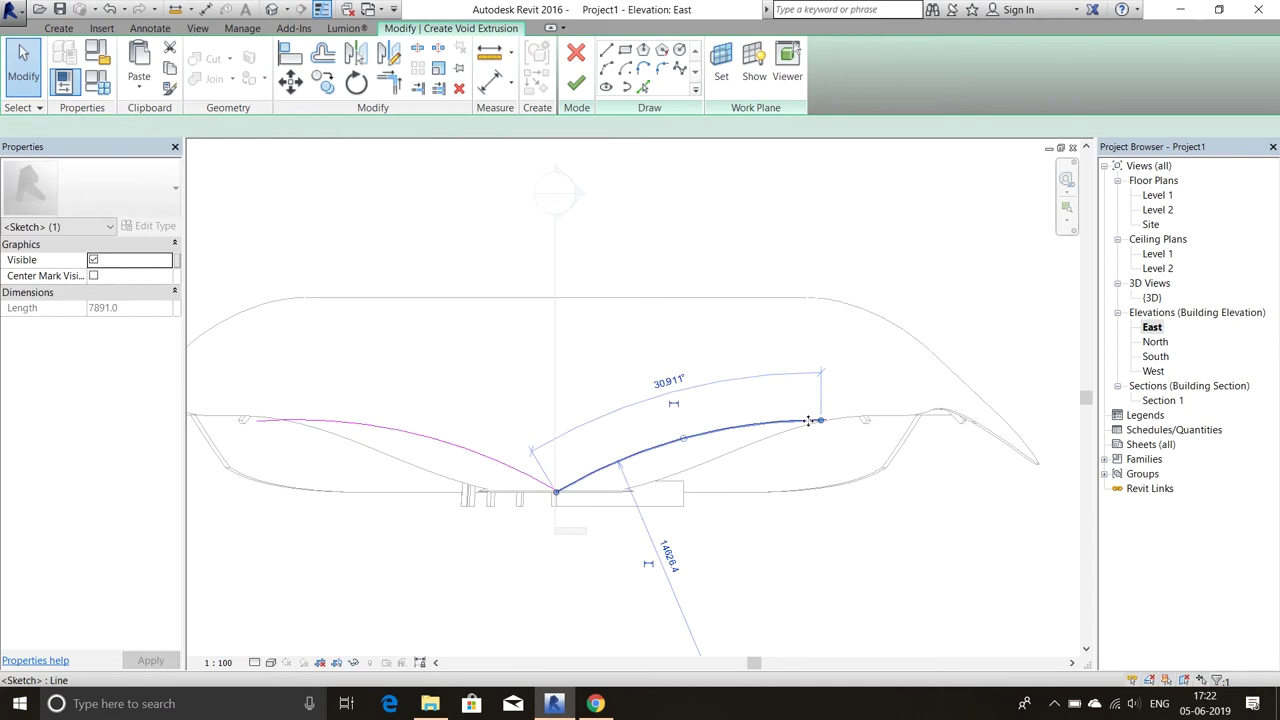
key(Escape)
key(l)
key(i)
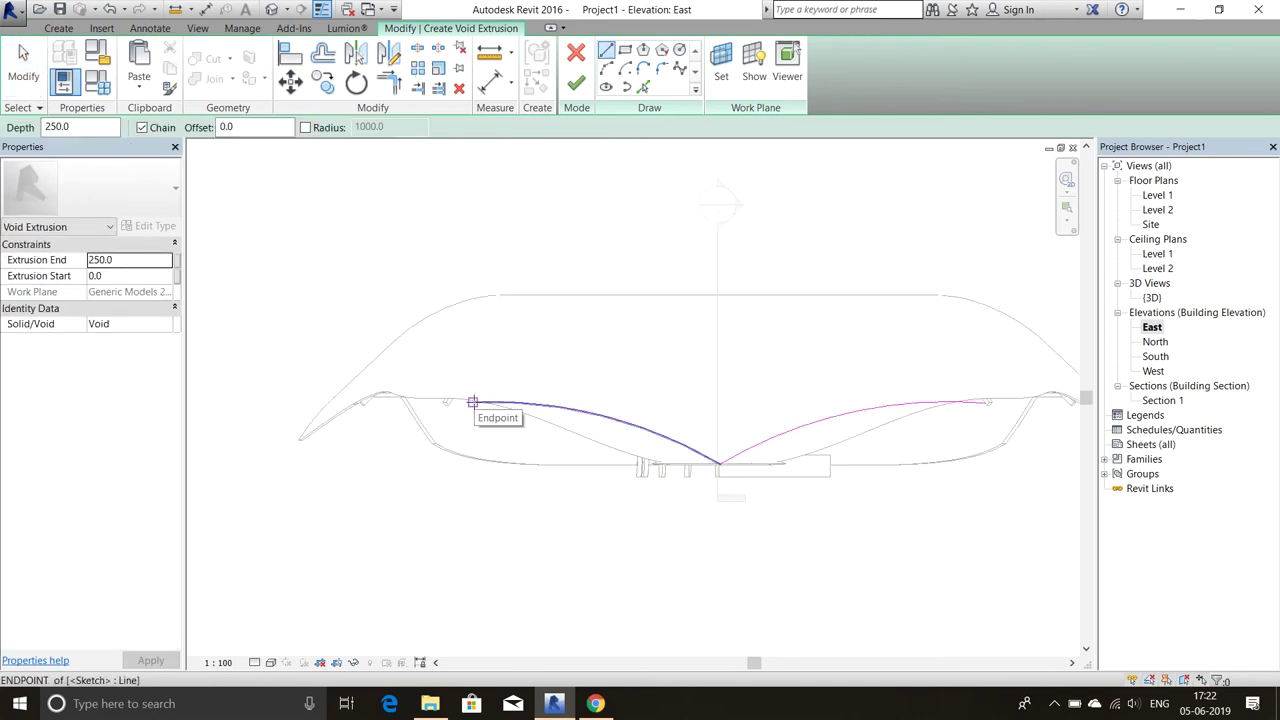
click(472, 402)
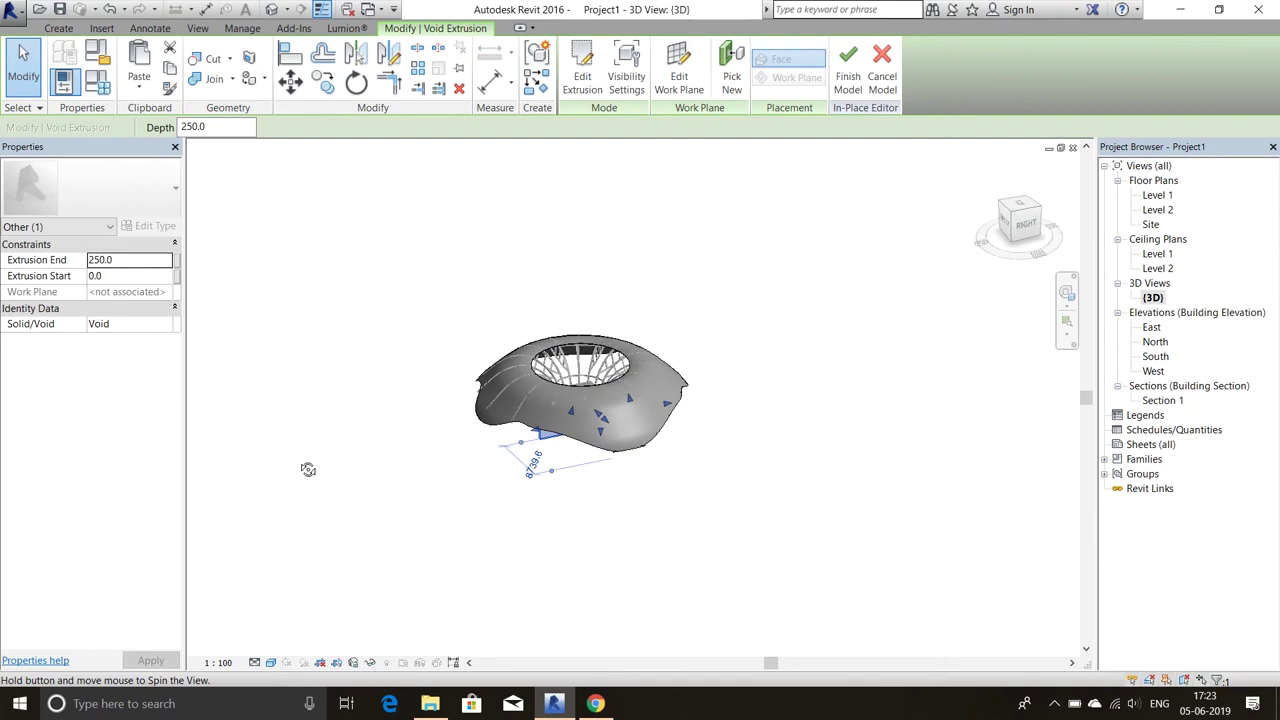
Orbit the model to inspect how the new arched void scallops the roof's sides.
mouse_move(386, 466)
shift+middle_down()
mouse_move(529, 519)
mouse_move(694, 549)
mouse_move(743, 540)
mouse_move(549, 577)
shift+middle_up()
click(694, 549)
mouse_move(205, 429)
shift+middle_down()
mouse_move(400, 486)
mouse_move(488, 403)
shift+middle_up()
Edit the void extrusion in South elevation, redrawing its wavy spline profile, and finish the edit.
key(Escape)
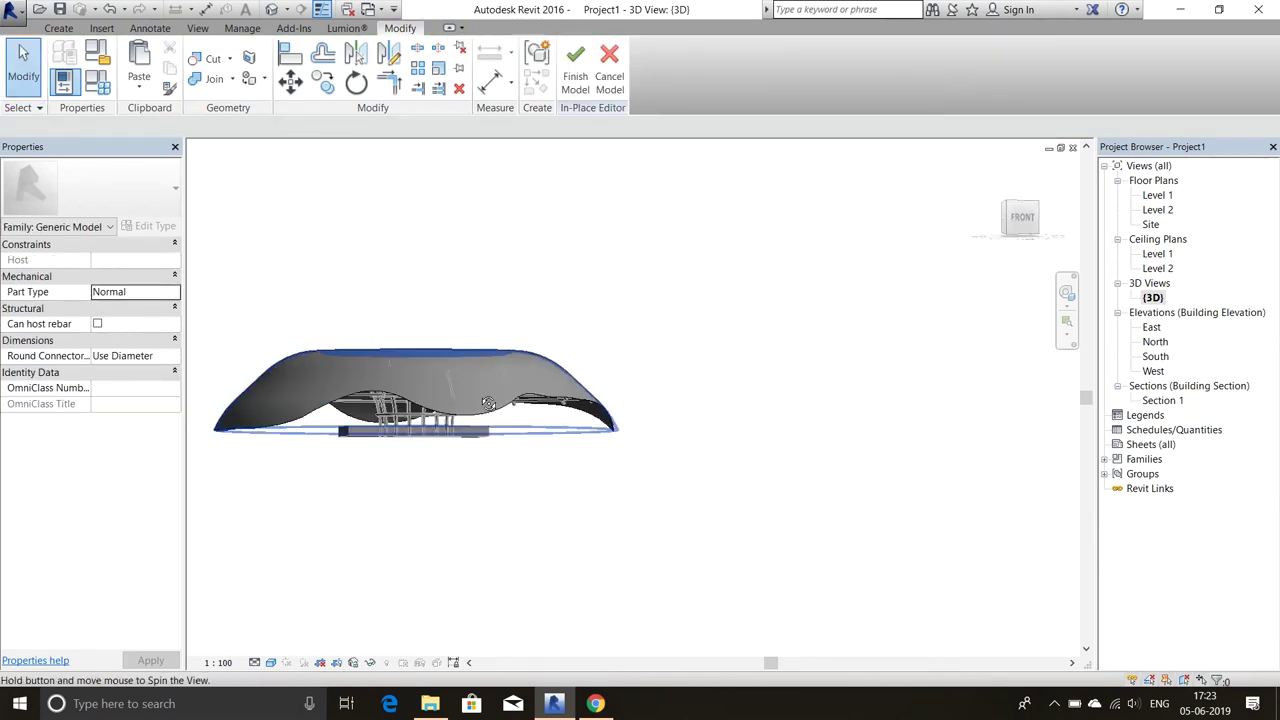
click(479, 425)
click(584, 62)
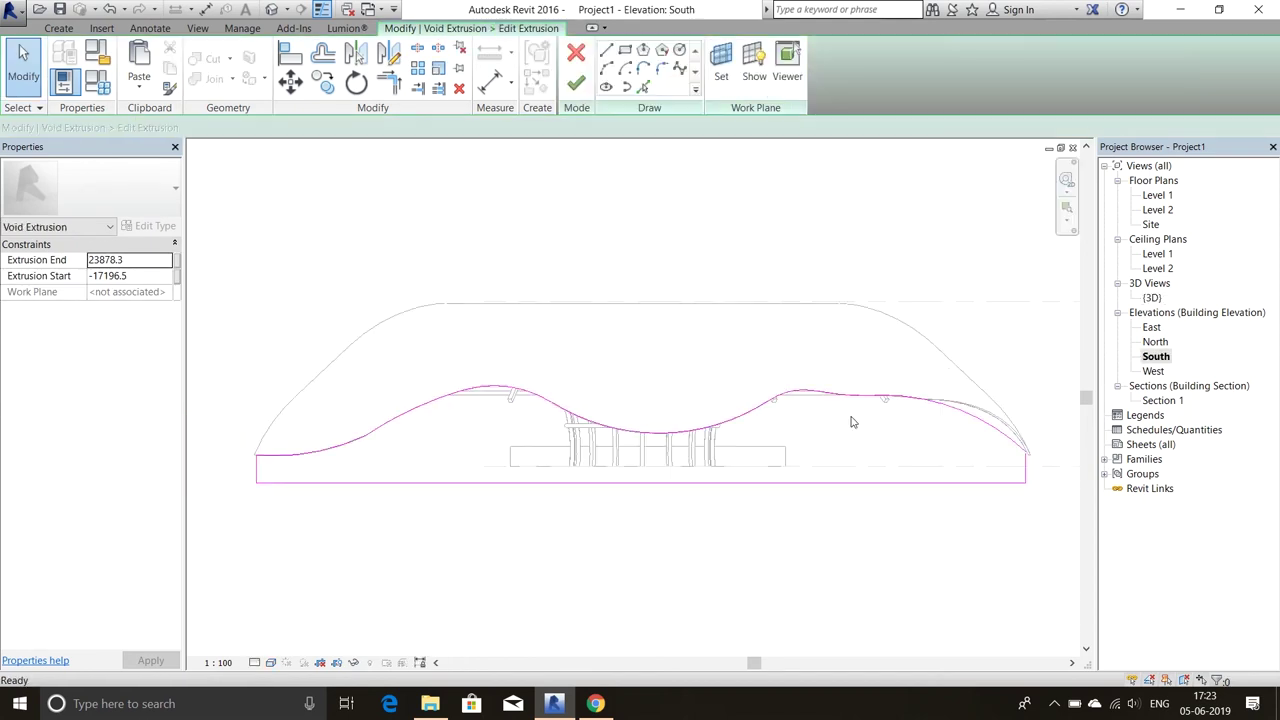
key(Delete)
scroll(865, 445, up, 2)
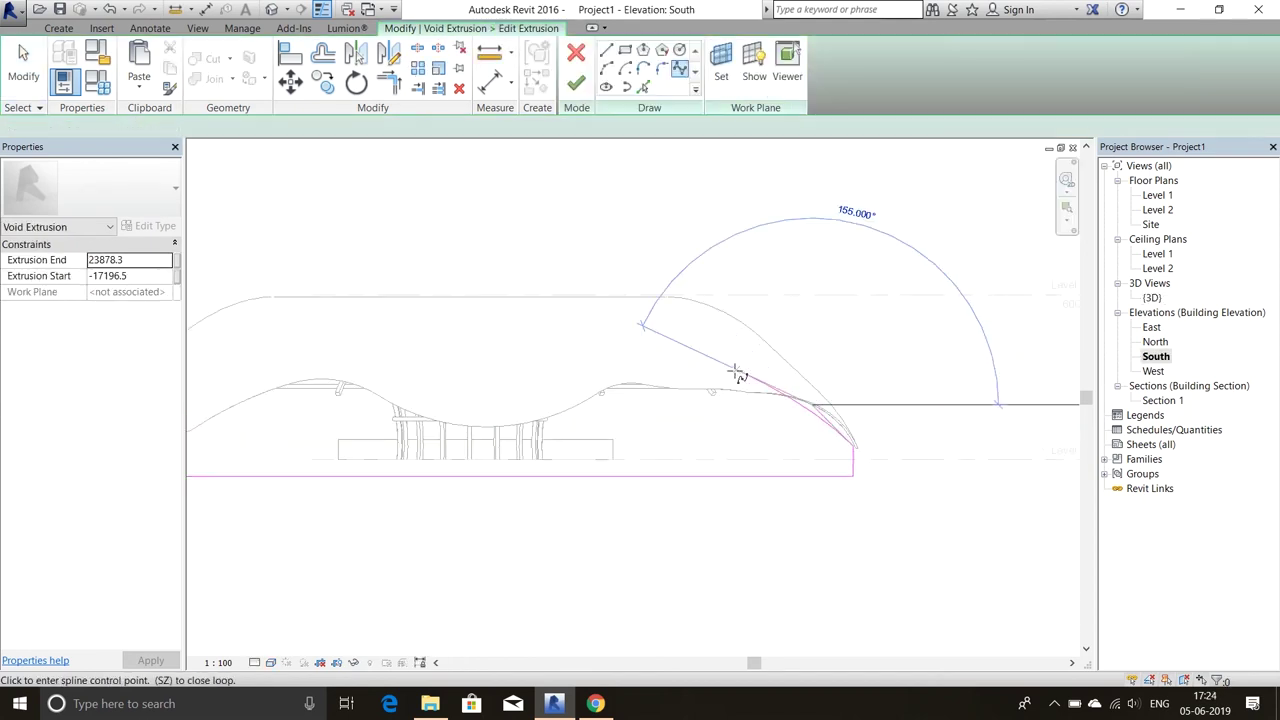
key(l)
key(i)
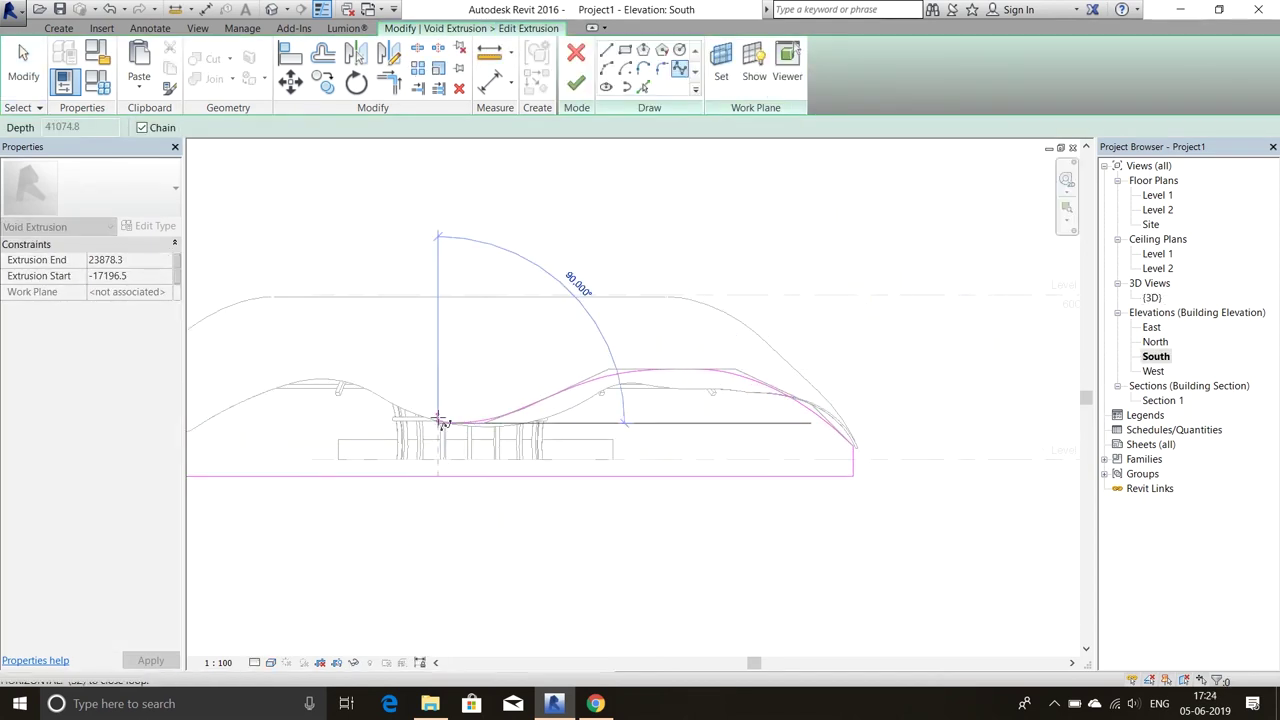
middle_drag(300, 395, 533, 428)
scroll(315, 488, down, 2)
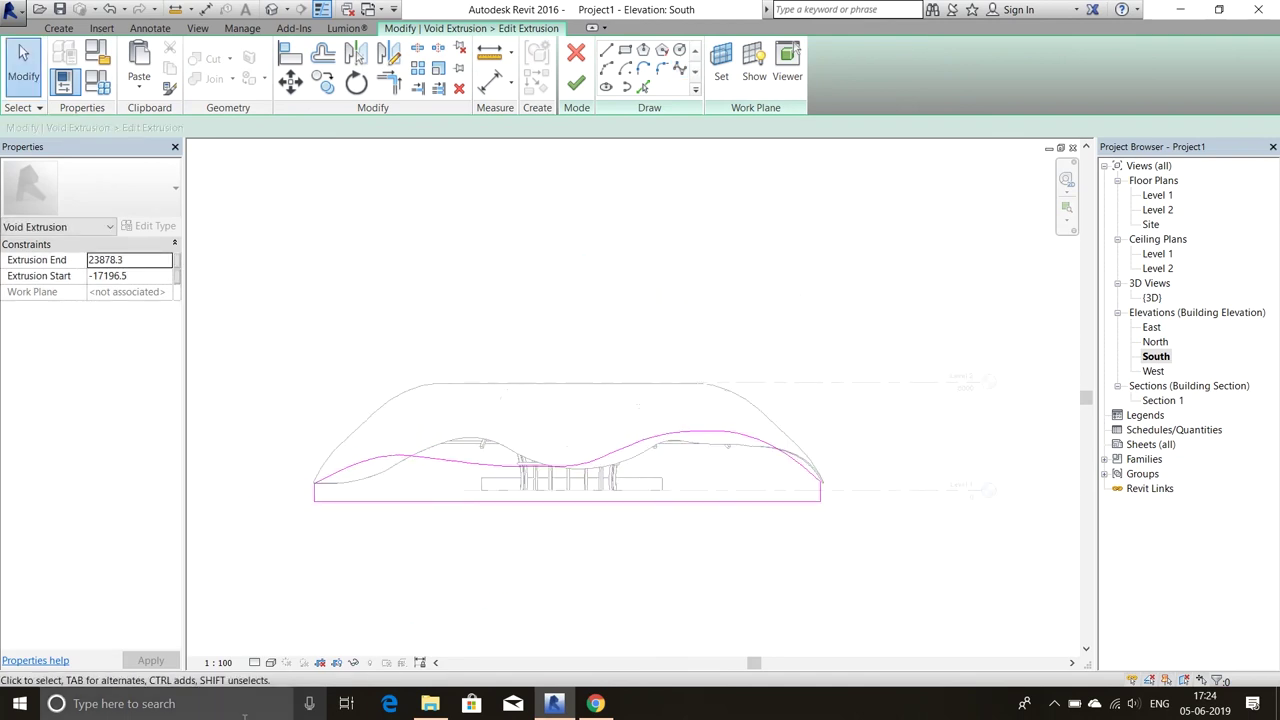
scroll(632, 501, up, 1)
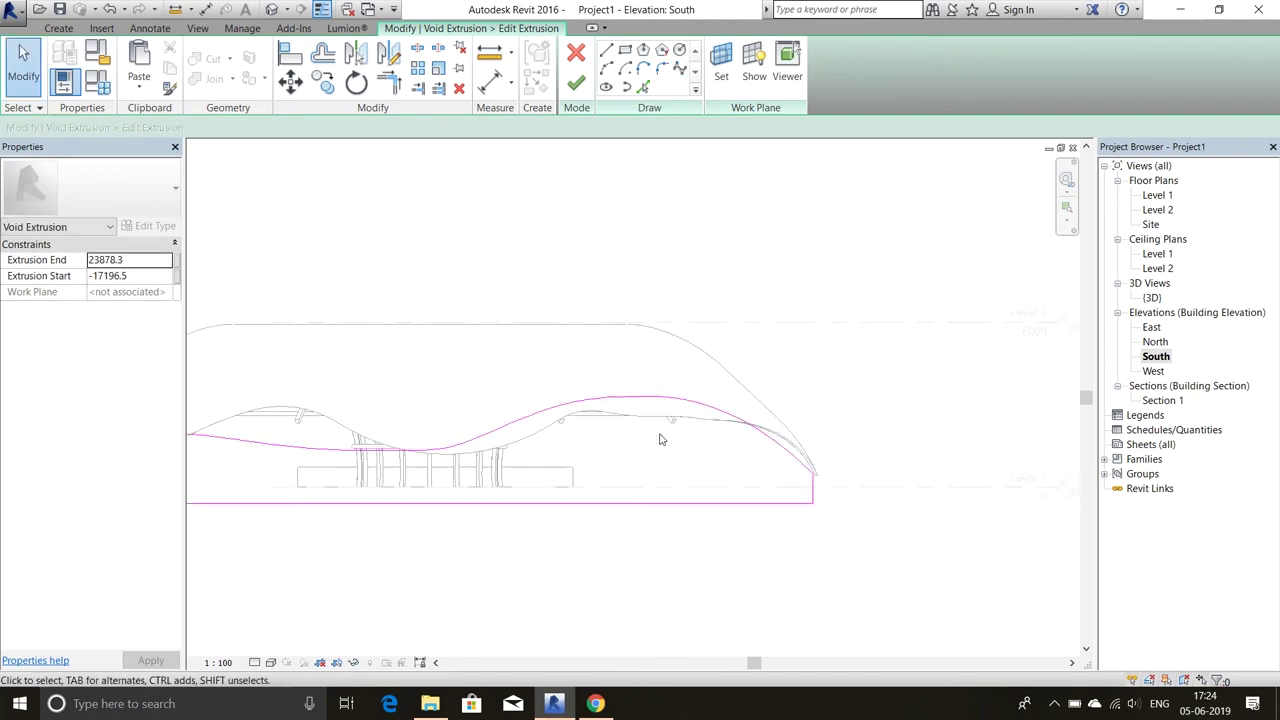
scroll(630, 480, up, 1)
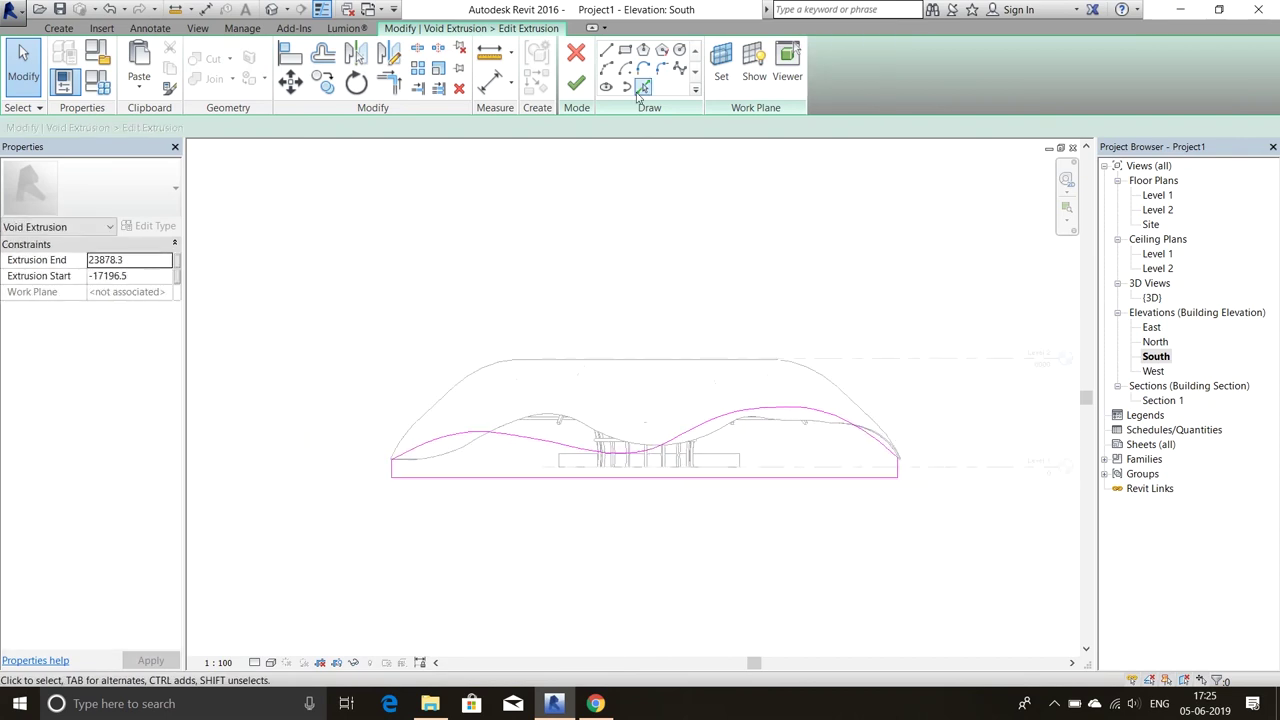
click(576, 83)
Check the reshaped roof in 3D, then switch to the West elevation.
scroll(927, 443, up, 2)
key(ctrl+Tab)
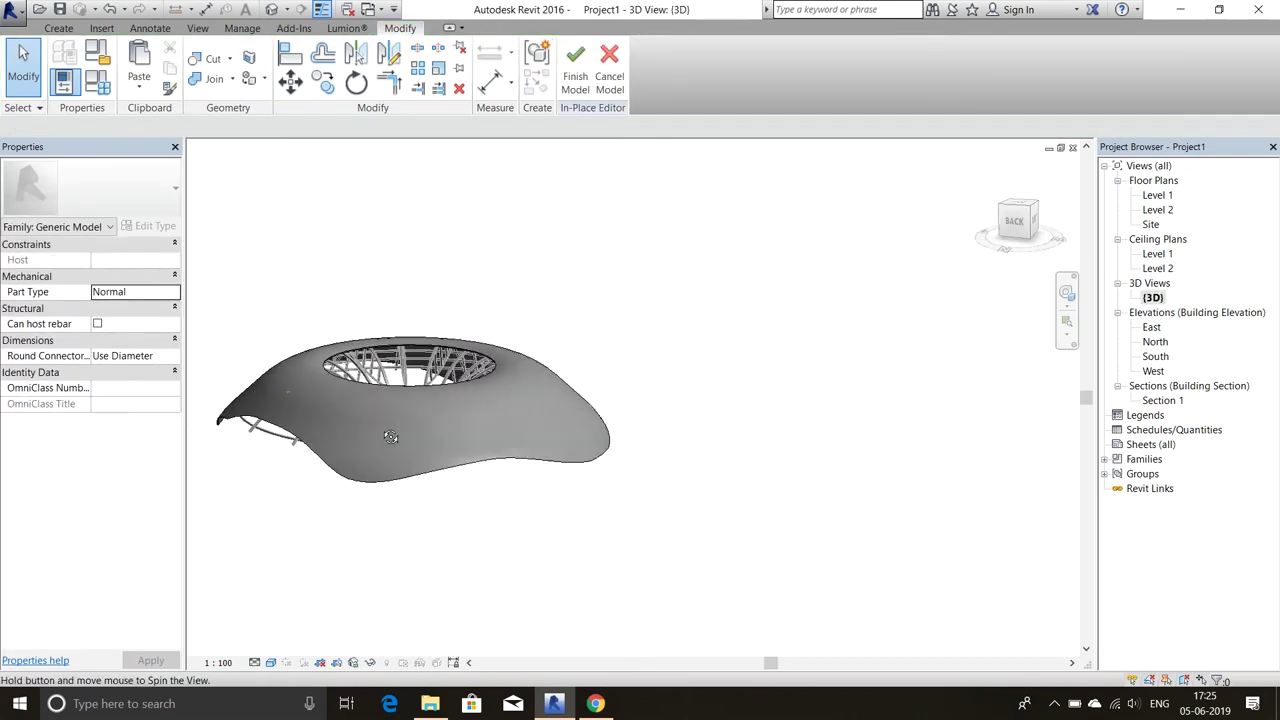
shift+middle_drag(443, 457, 965, 352)
double_click(1153, 371)
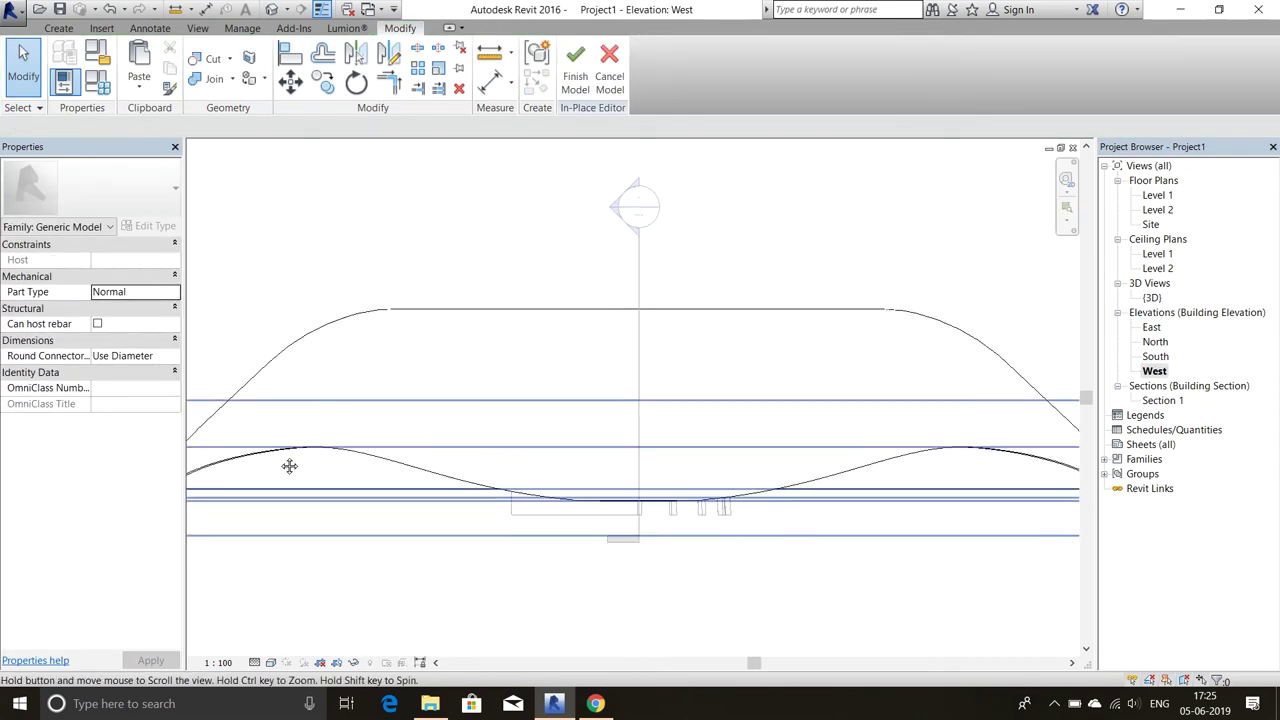
Start a new void extrusion and set its work plane in West elevation.
click(58, 28)
click(287, 76)
click(598, 447)
click(370, 480)
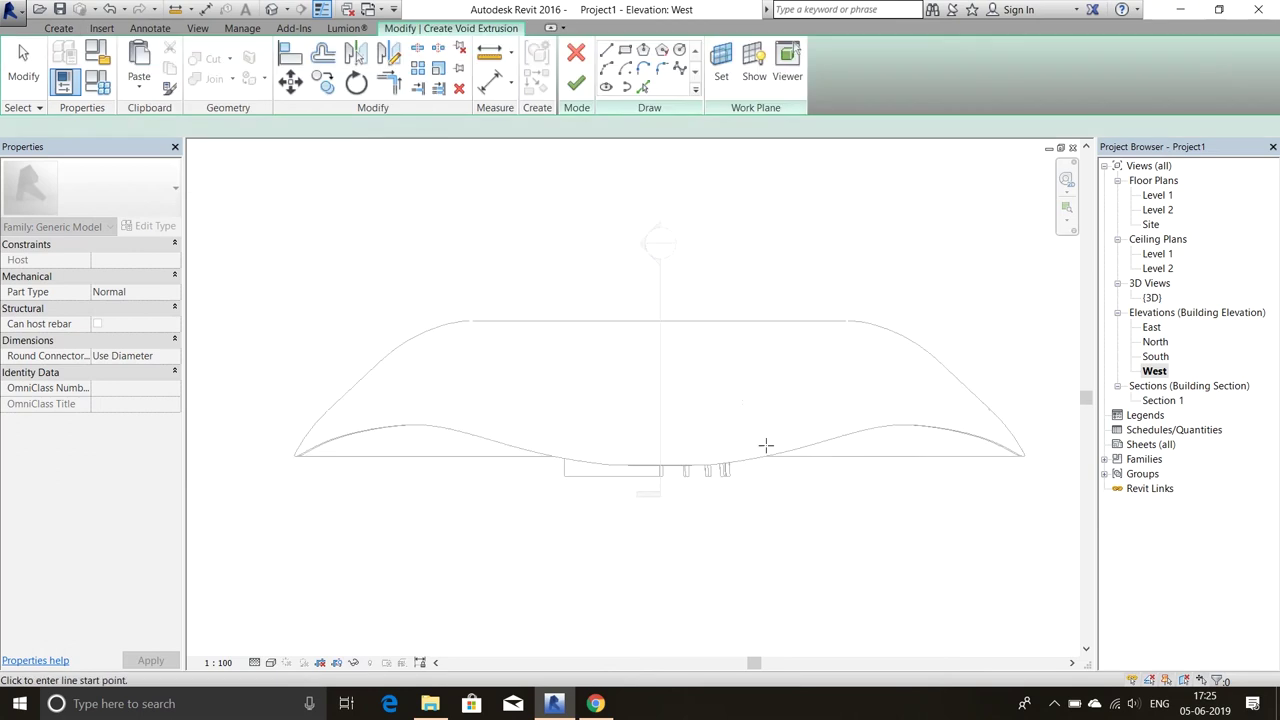
scroll(620, 470, up, 2)
scroll(240, 468, down, 1)
key(Escape)
Draw an arc along the roof rim as part of the void profile.
click(486, 455)
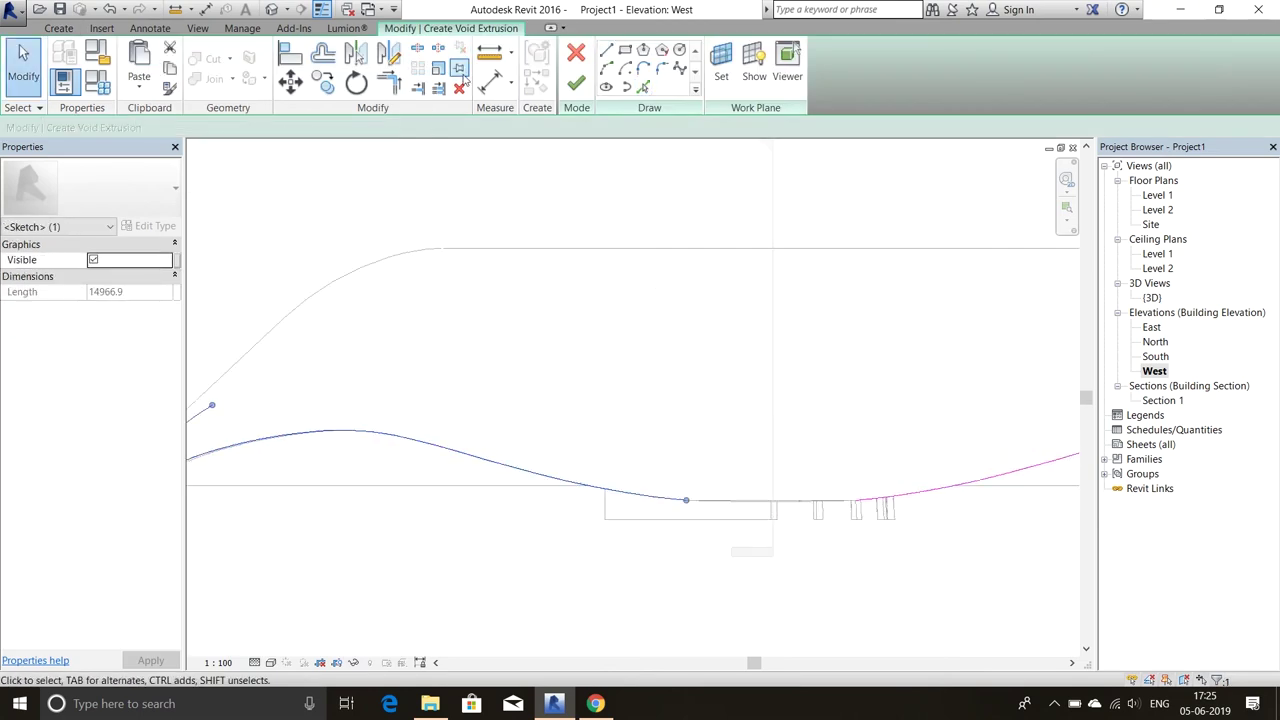
click(606, 68)
scroll(612, 482, up, 2)
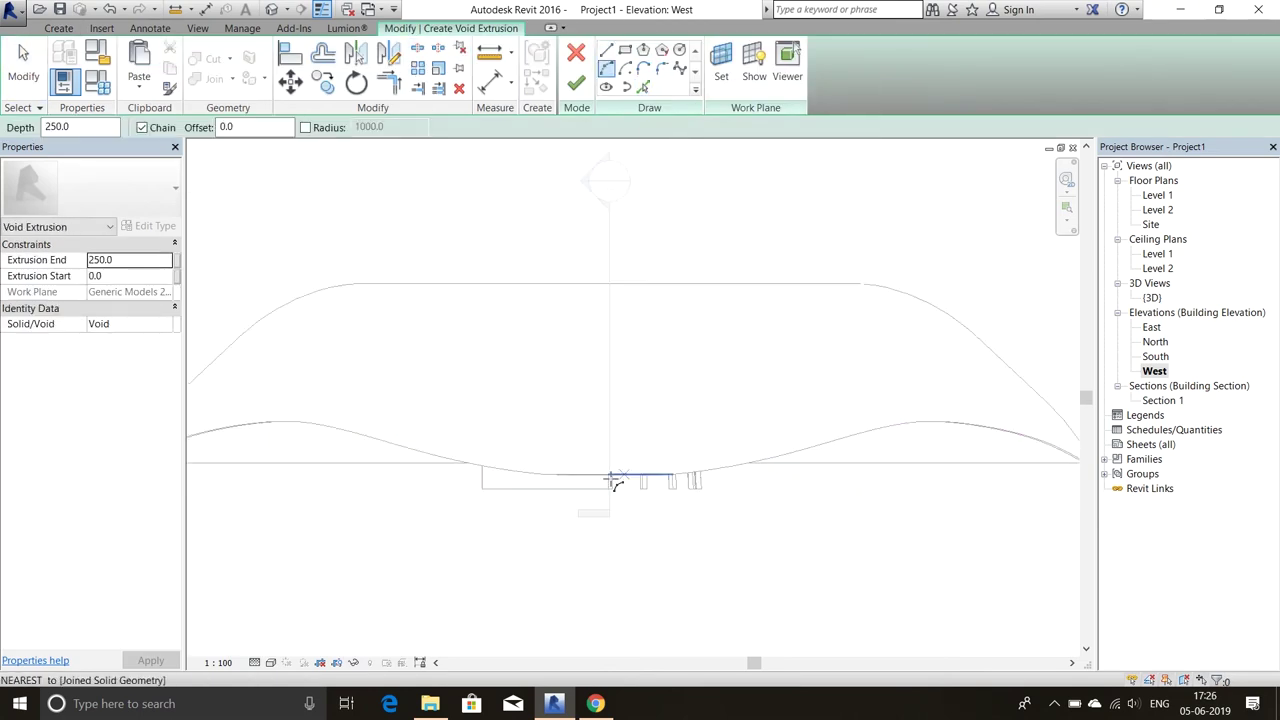
click(720, 455)
scroll(725, 450, up, 2)
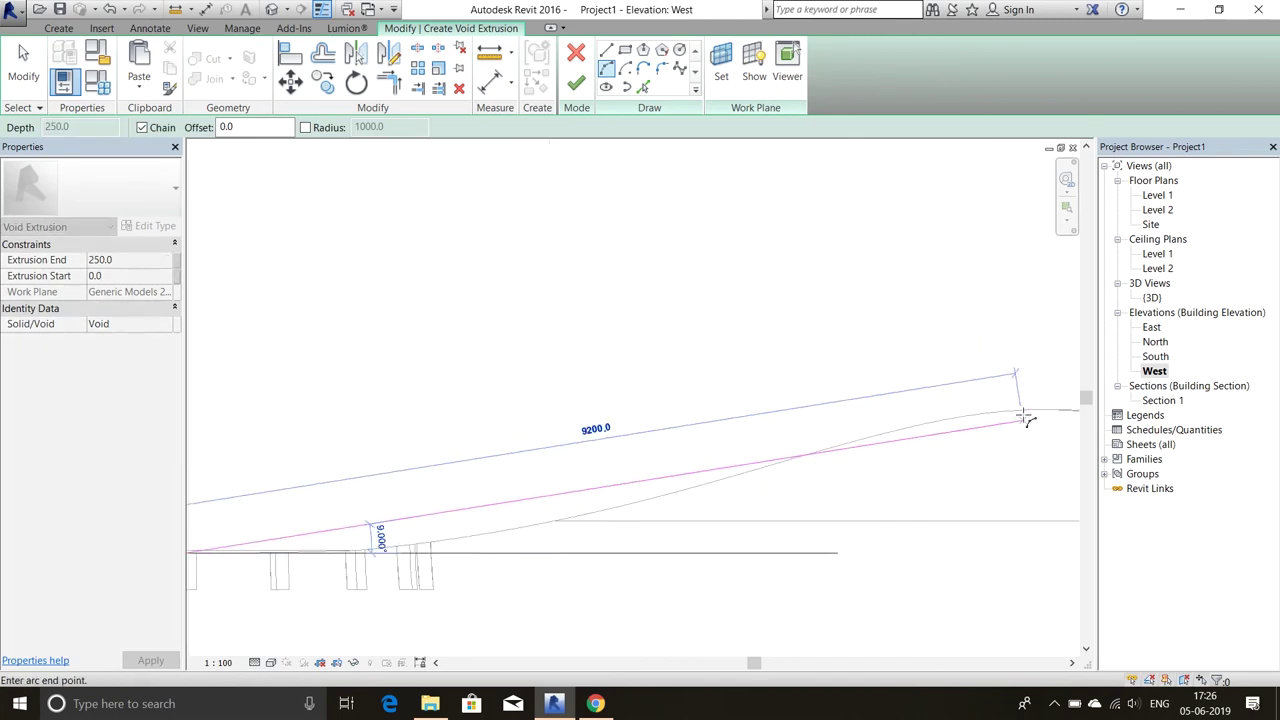
click(865, 410)
key(Escape)
key(Escape)
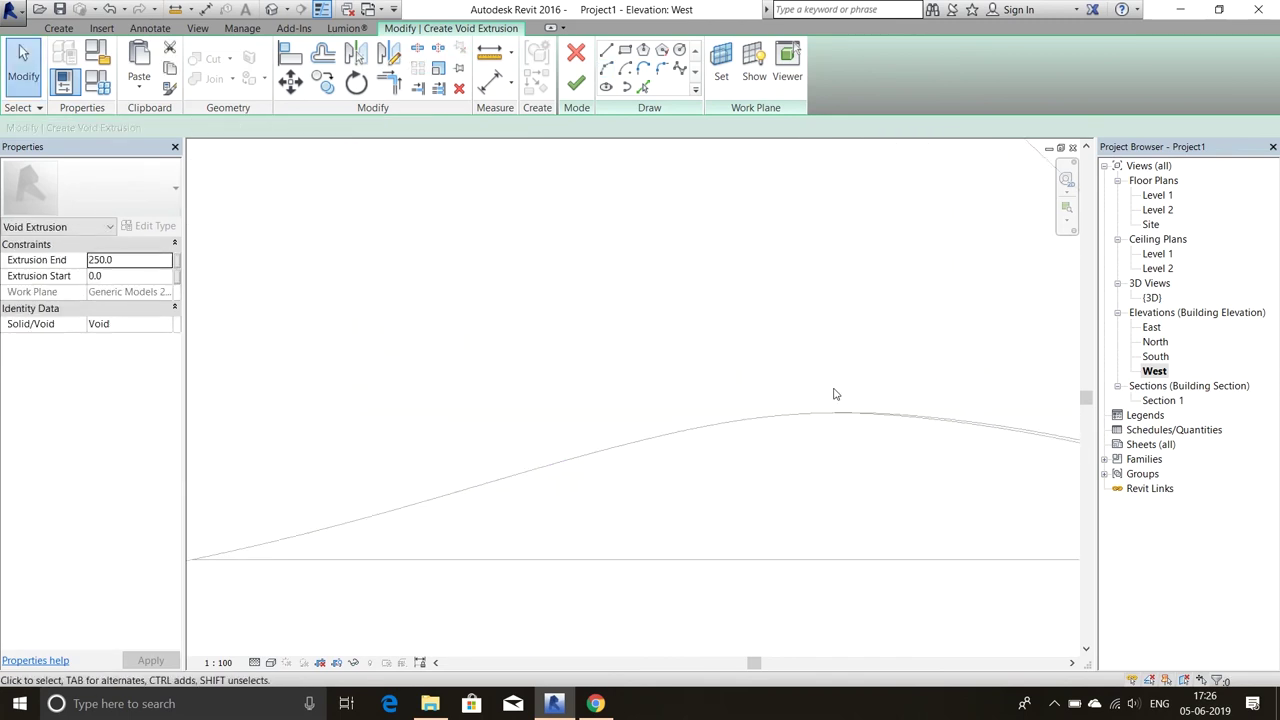
scroll(529, 486, down, 3)
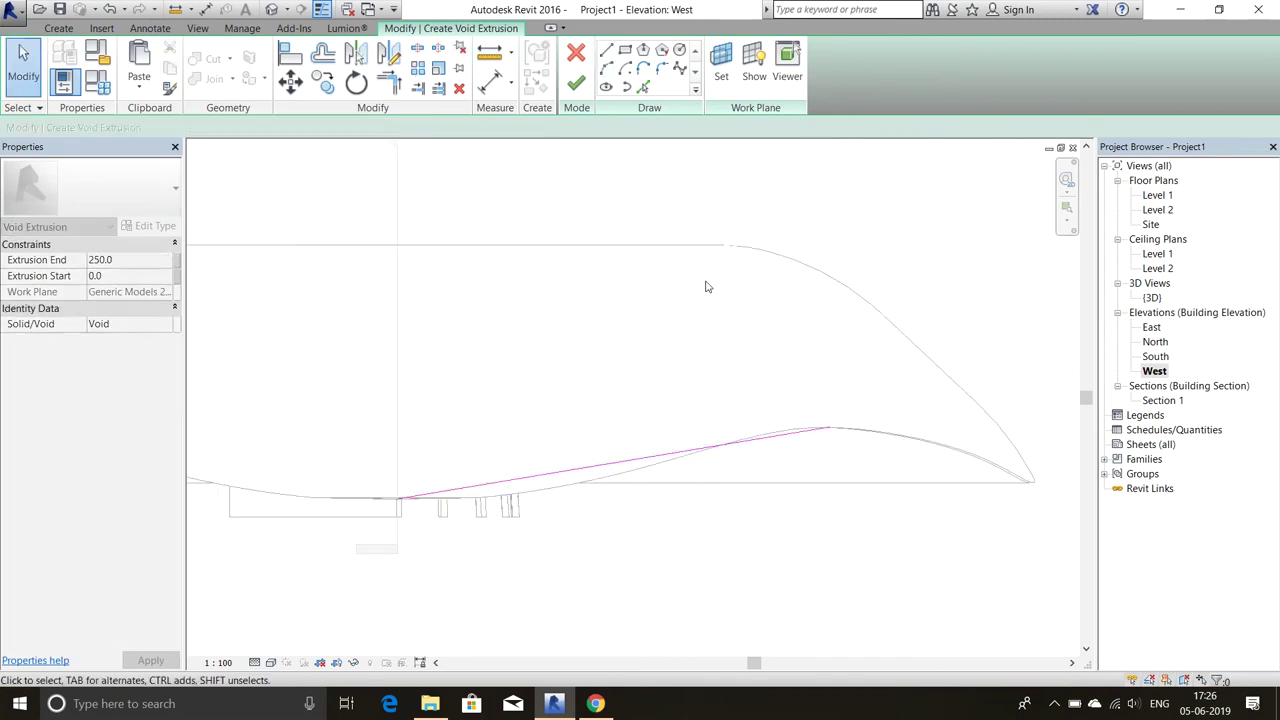
key(Escape)
key(Escape)
key(Escape)
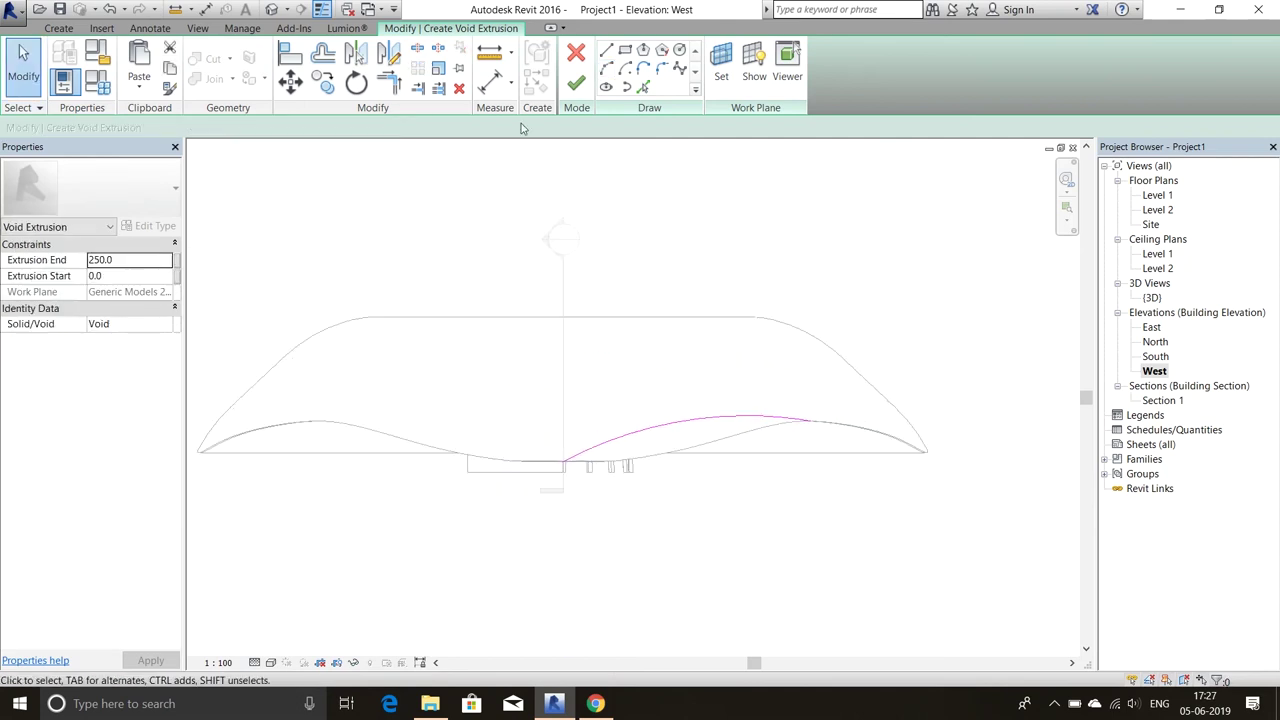
scroll(563, 409, up, 3)
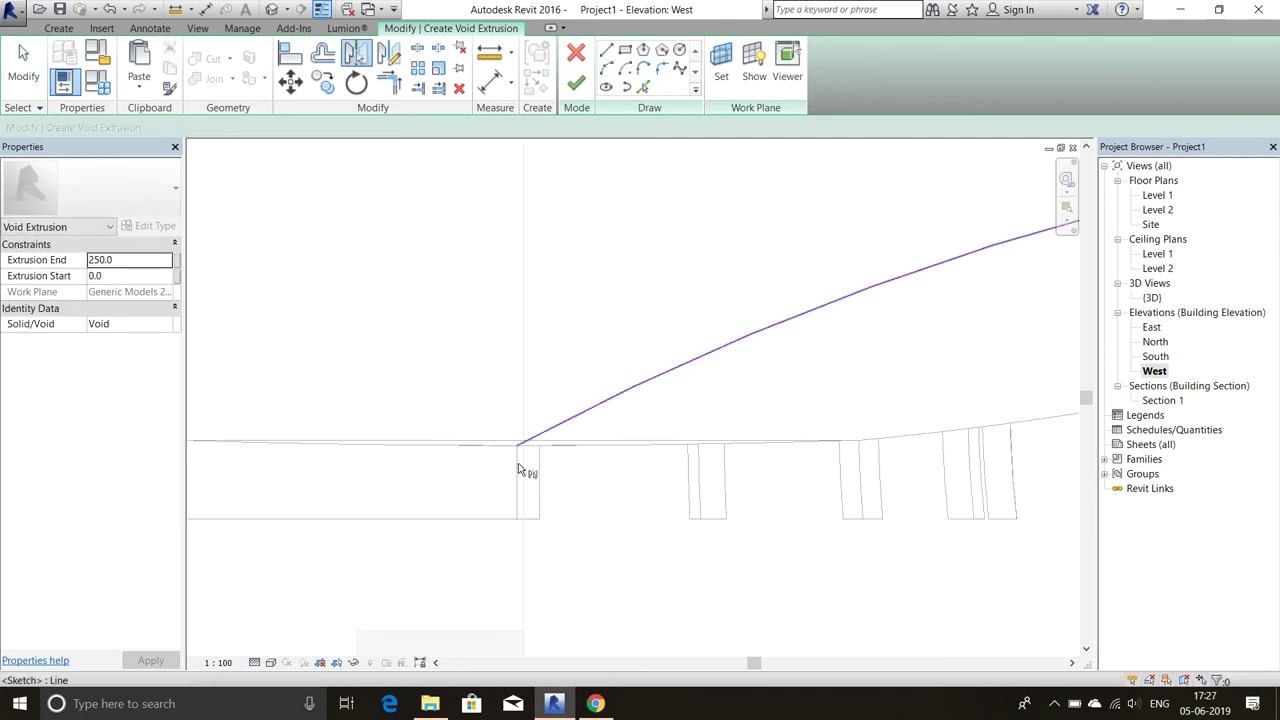
click(569, 431)
scroll(623, 480, down, 4)
key(Escape)
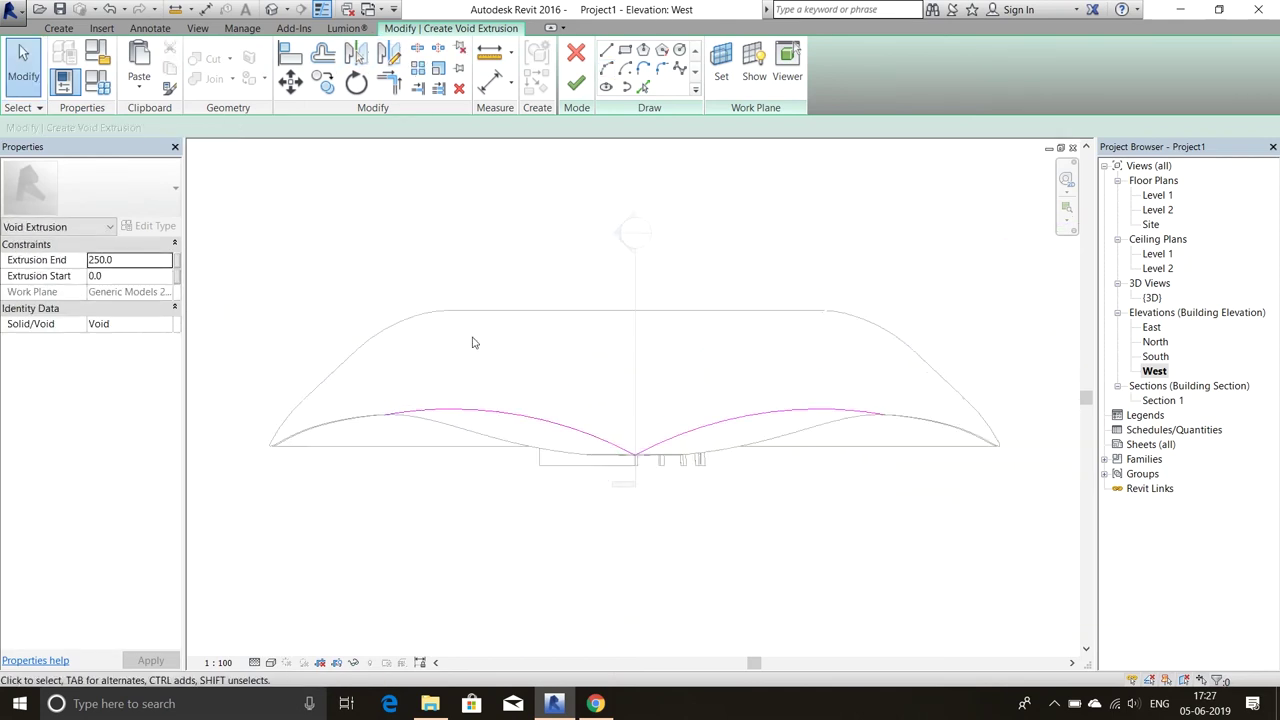
Close the void sketch loop with lines from the arc's ends and finish the extrusion.
click(606, 50)
scroll(391, 434, up, 3)
click(330, 440)
scroll(333, 563, down, 3)
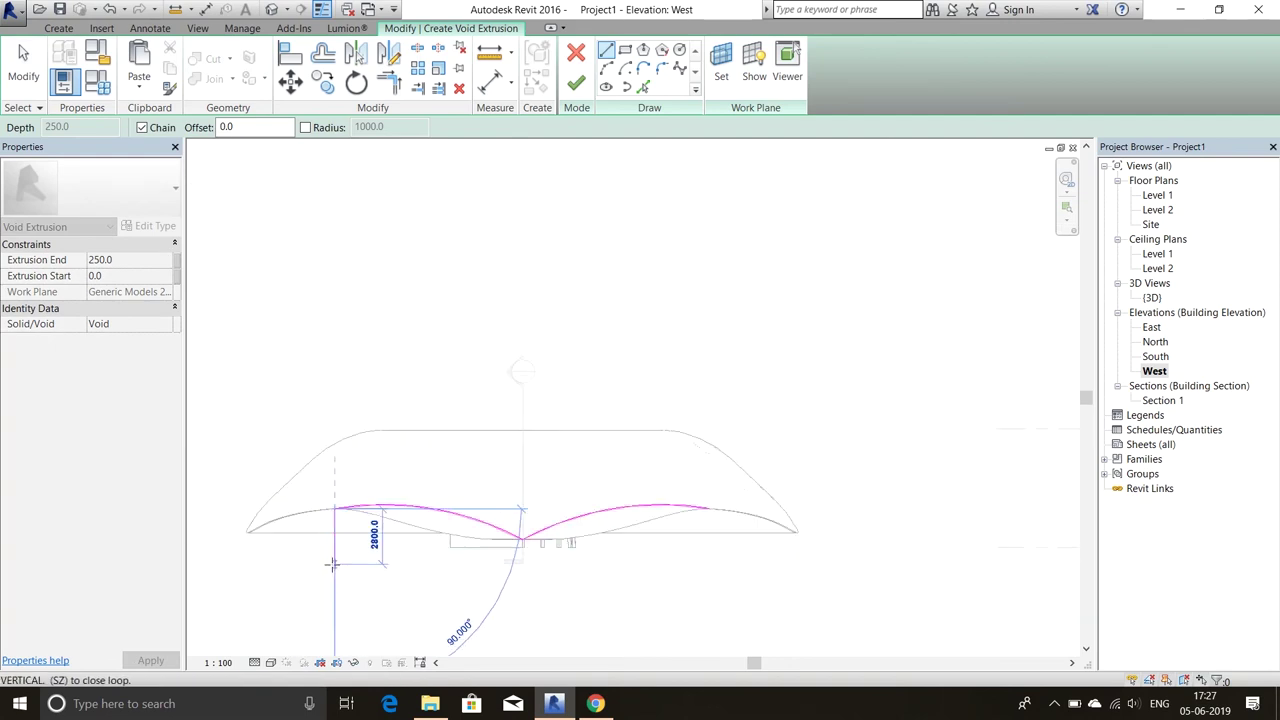
scroll(333, 563, up, 2)
click(908, 567)
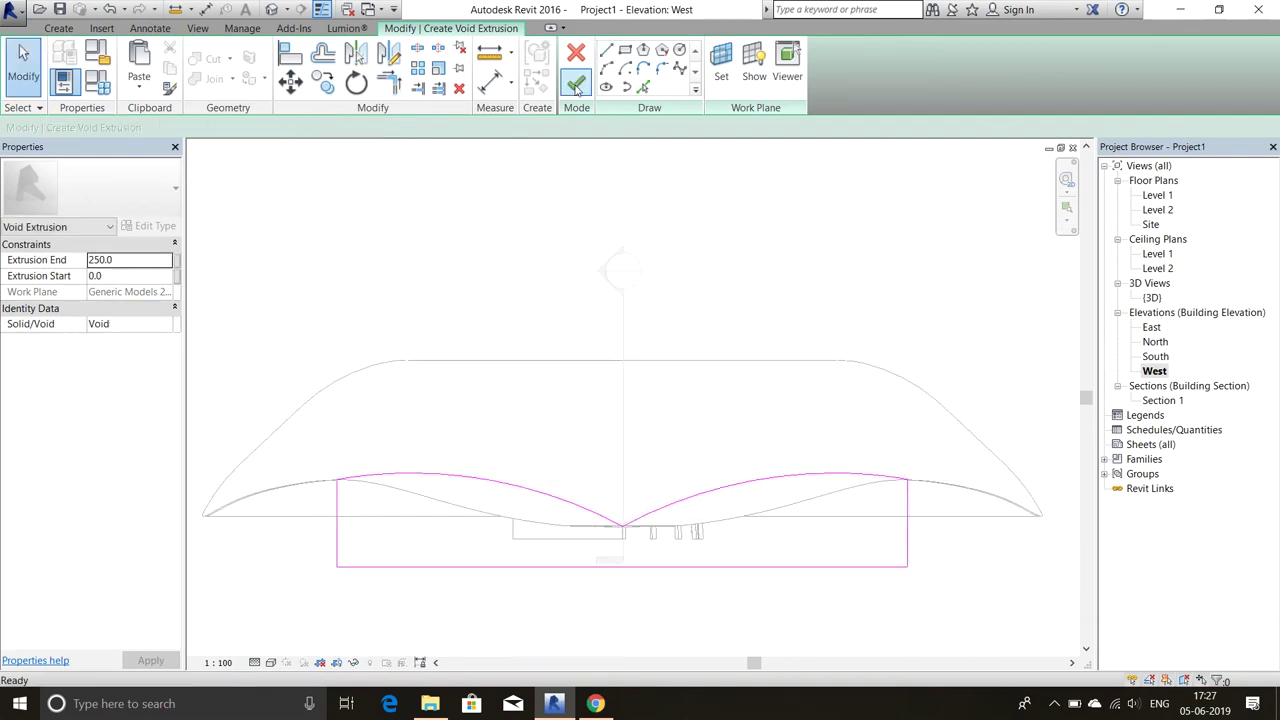
click(576, 82)
In 3D, cut the roof with the void using CG, check the scallops, and reopen the thatch revolve.
key(ctrl+Tab)
key(Escape)
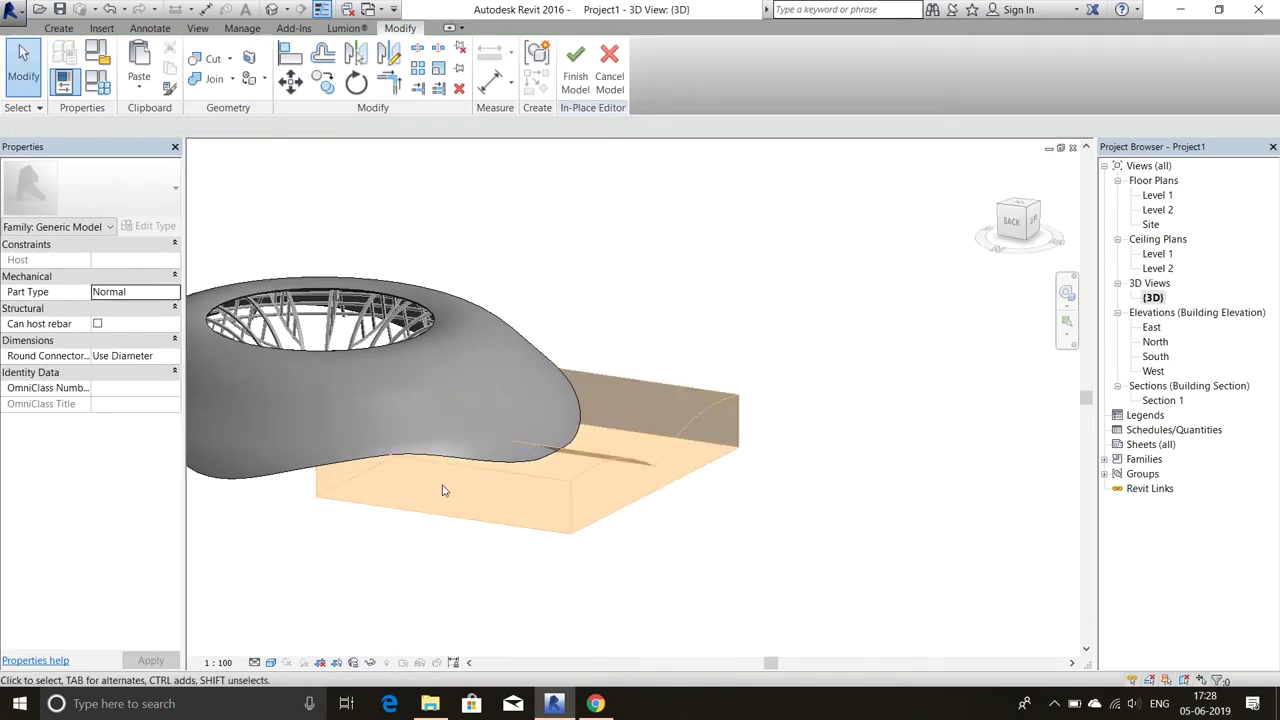
click(520, 434)
key(c)
key(g)
click(333, 469)
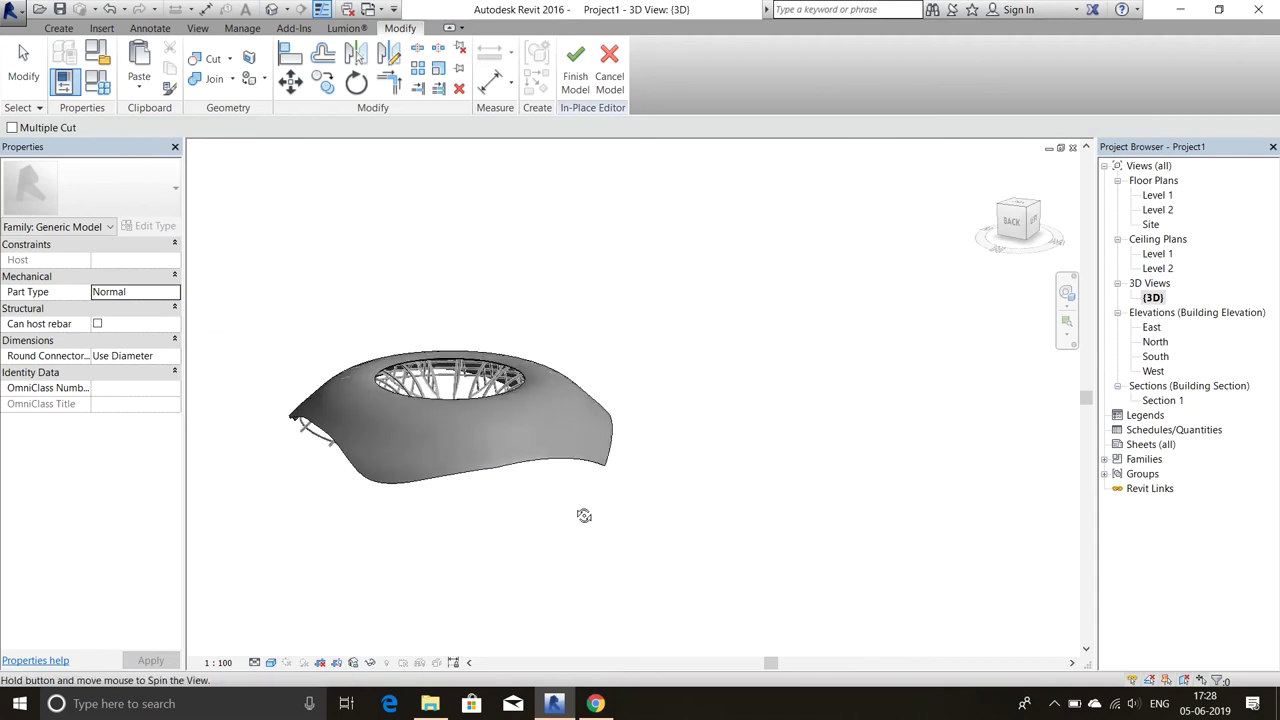
shift+middle_drag(583, 514, 393, 428)
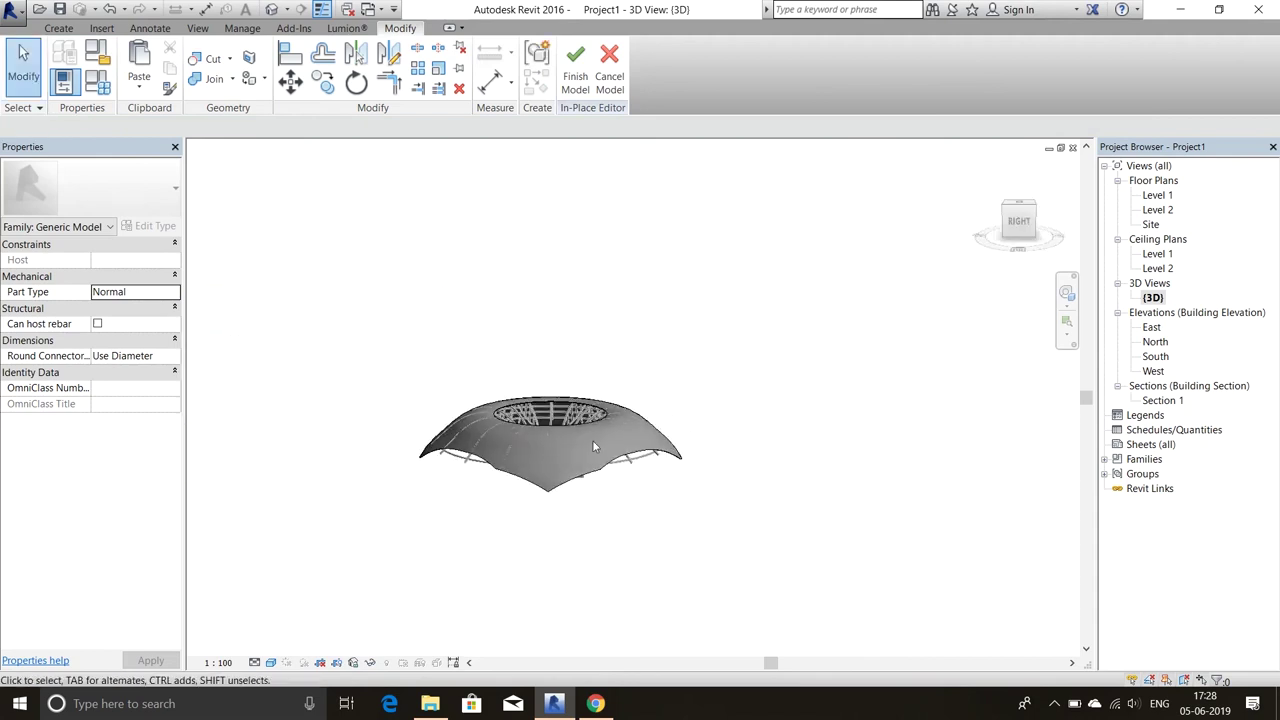
double_click(593, 446)
In Section 1, lengthen the revolve profile's end line, add an arc along the frame, and trim corners.
double_click(1155, 356)
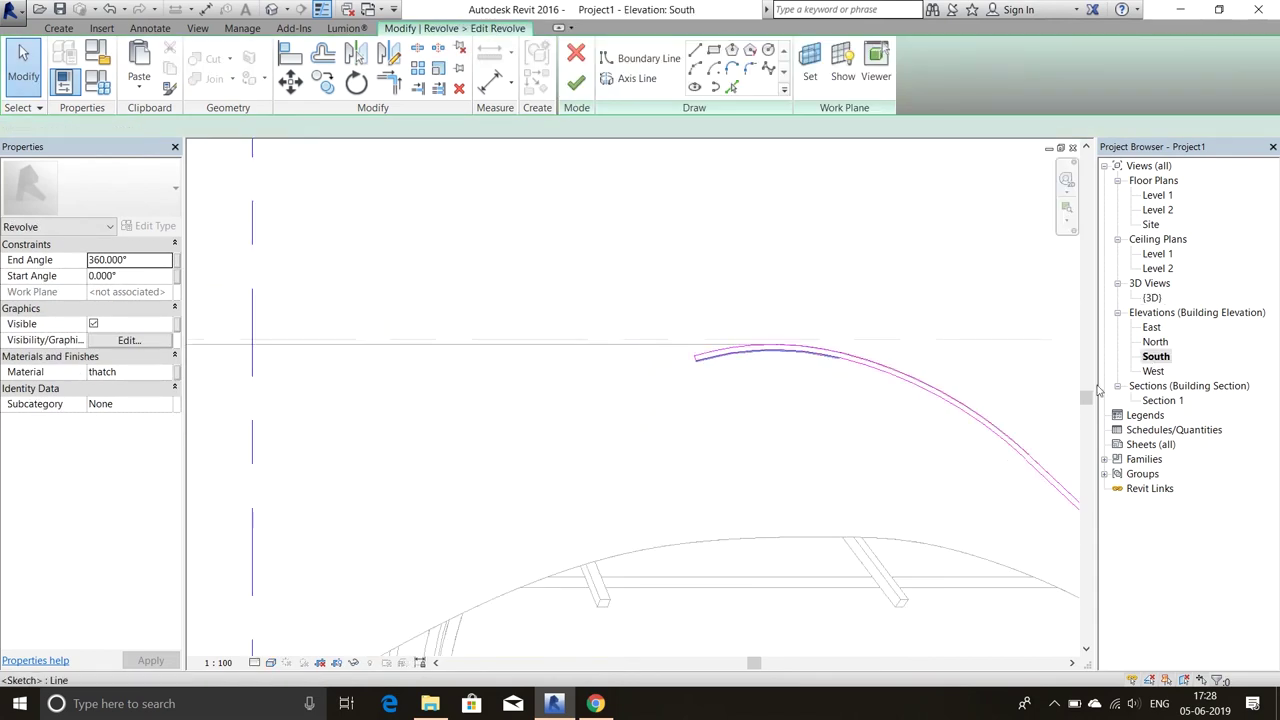
double_click(1162, 400)
scroll(777, 266, up, 5)
click(777, 266)
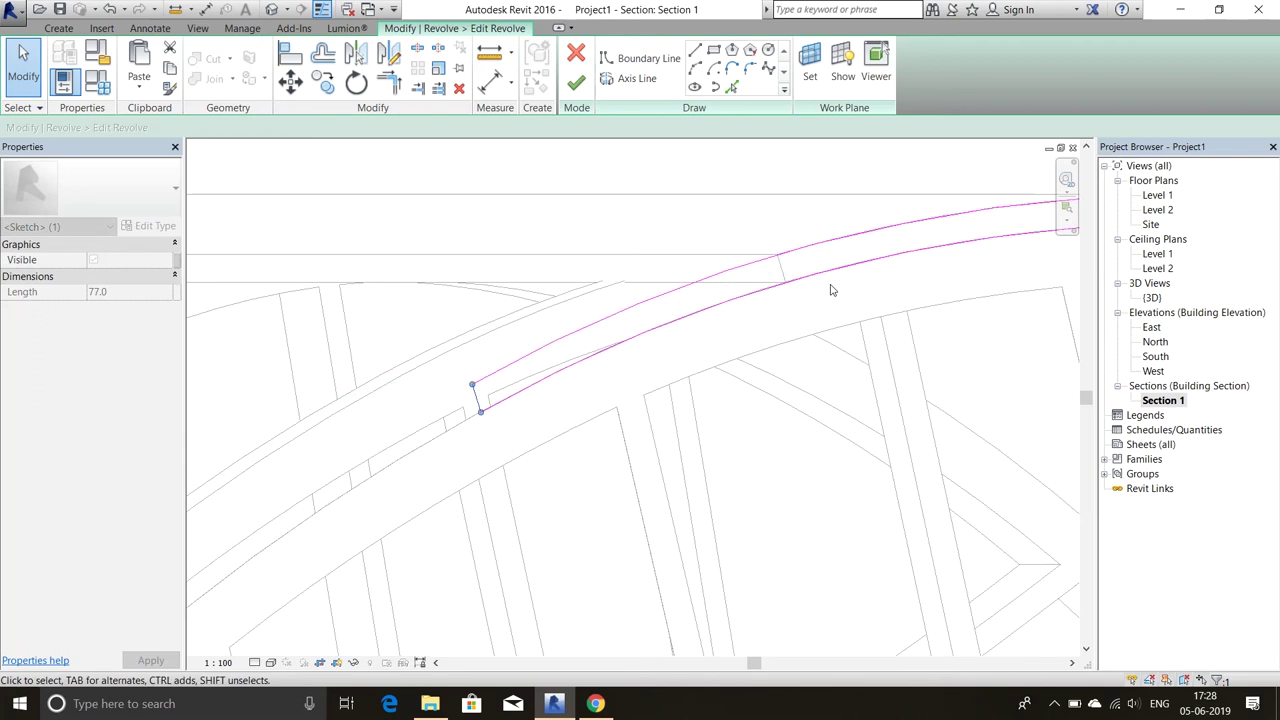
scroll(794, 249, down, 3)
scroll(820, 251, up, 4)
drag(840, 240, 850, 226)
scroll(713, 337, down, 5)
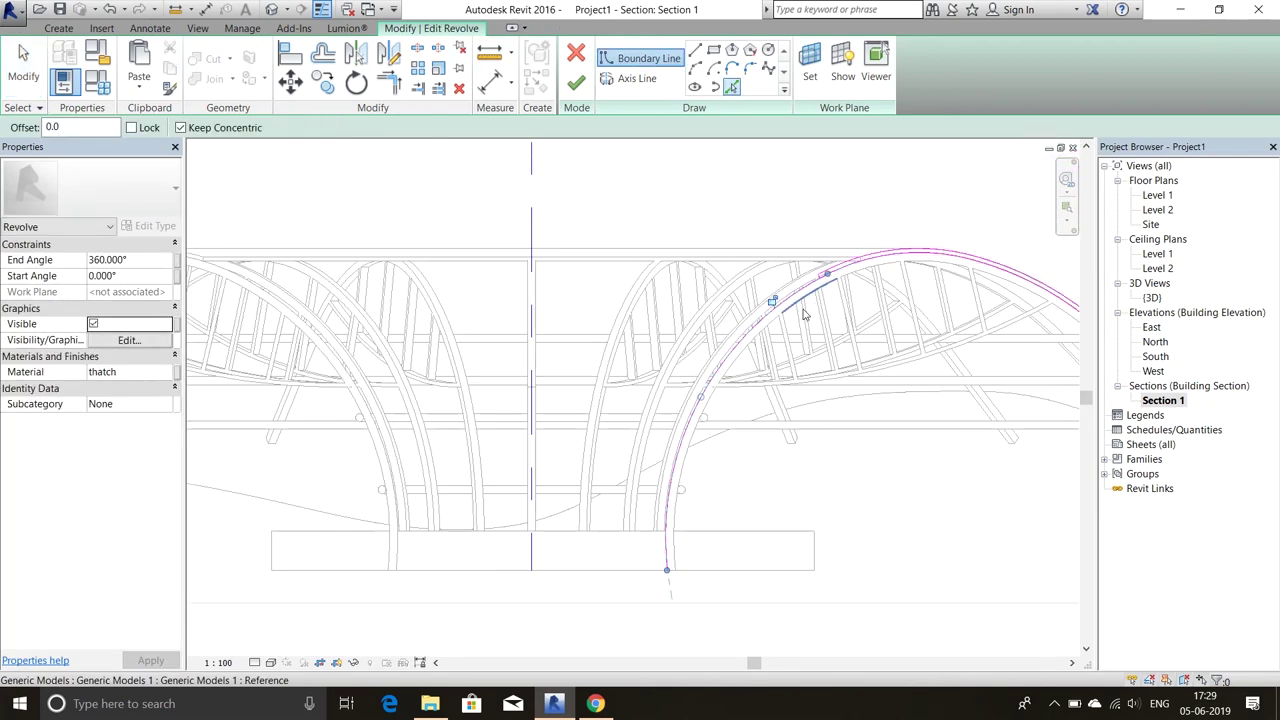
click(697, 401)
scroll(697, 401, up, 3)
scroll(760, 330, up, 3)
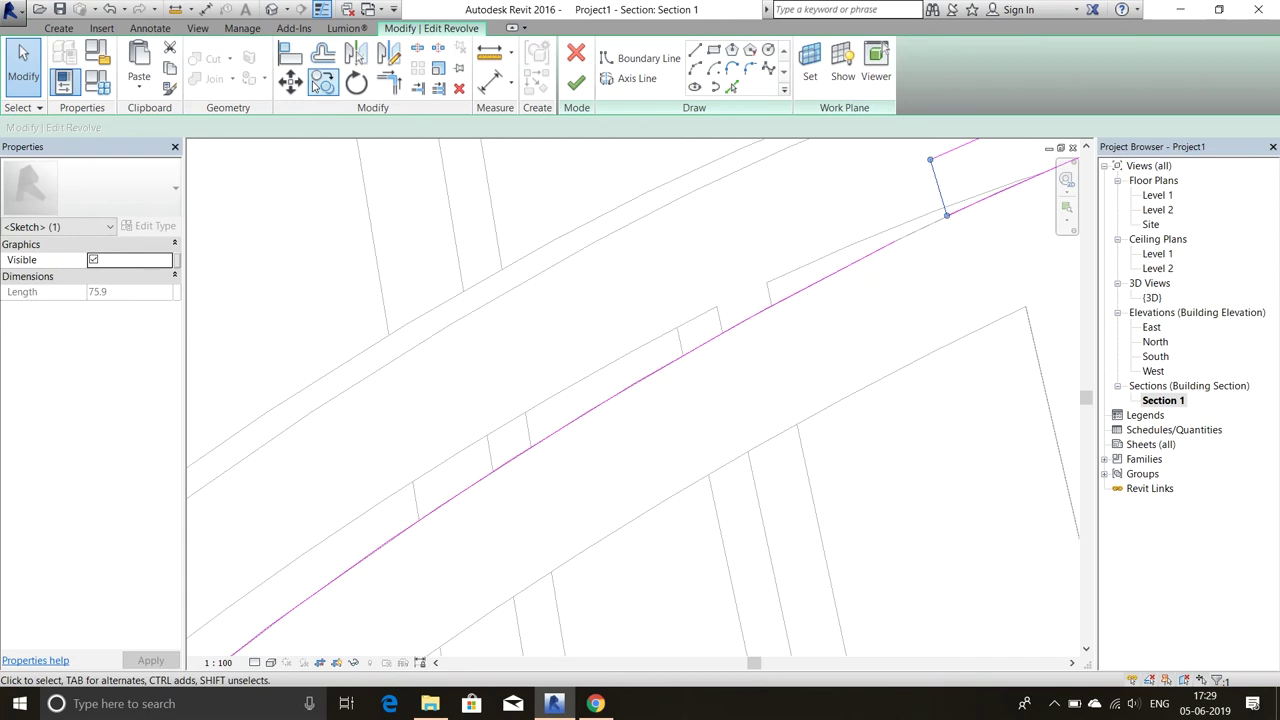
scroll(900, 240, down, 3)
scroll(890, 255, down, 2)
key(t)
key(r)
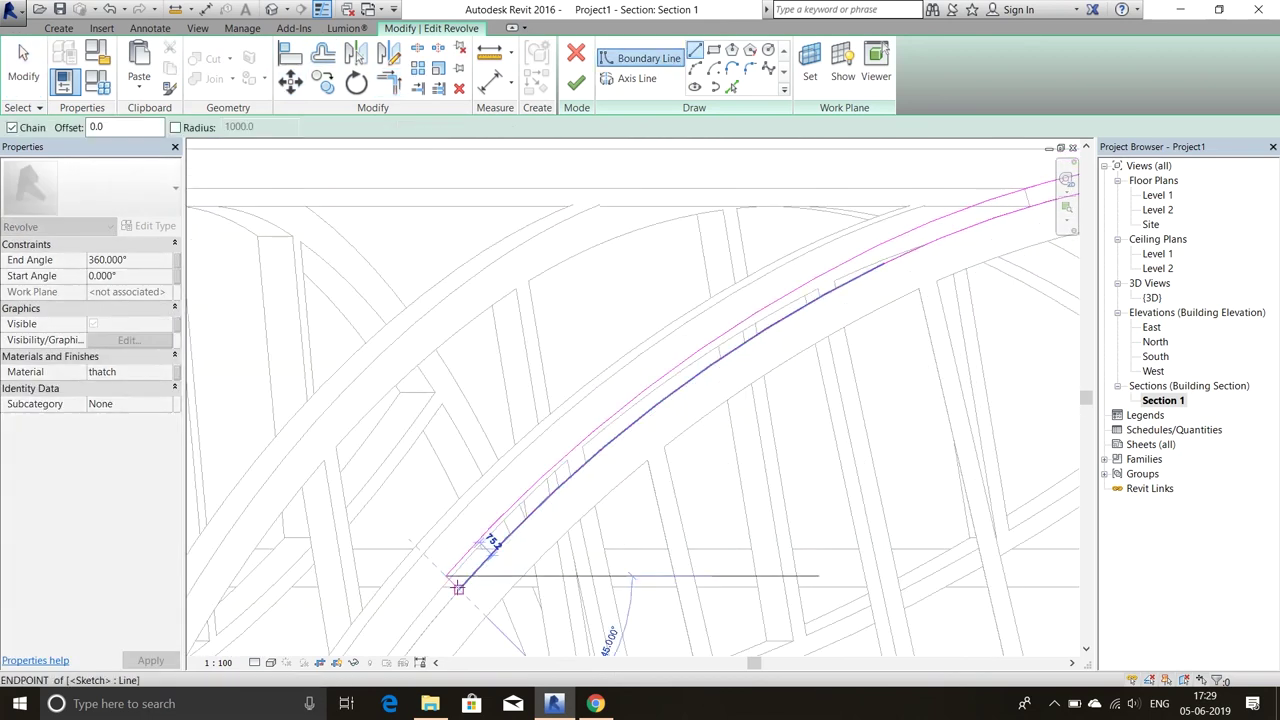
Finish the revolve edit and orbit the 3D view to review the reworked thatch roof.
click(816, 313)
scroll(976, 406, down, 1)
scroll(548, 358, up, 3)
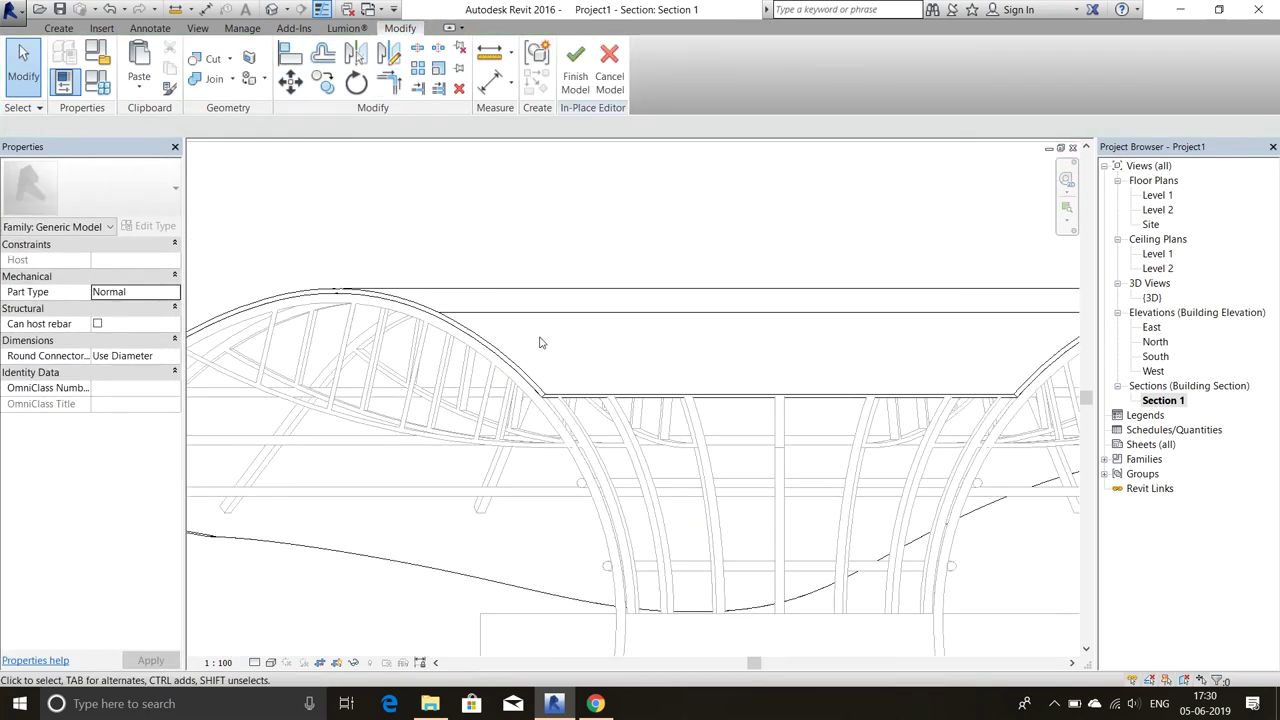
scroll(548, 358, down, 3)
key(ctrl+Tab)
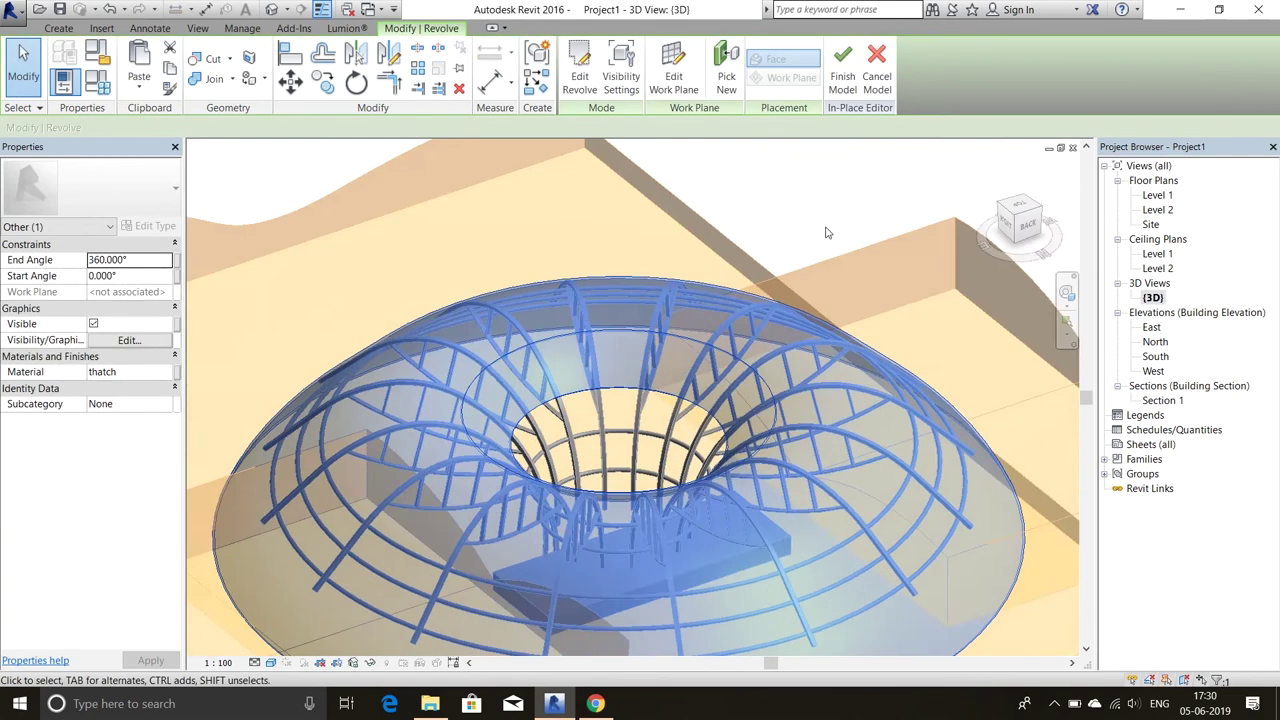
mouse_move(543, 327)
shift+middle_down()
mouse_move(808, 391)
mouse_move(591, 424)
mouse_move(720, 540)
mouse_move(720, 503)
mouse_move(680, 425)
mouse_move(700, 500)
mouse_move(629, 453)
mouse_move(641, 487)
shift+middle_up()
Finish the in-place roof and group its three generic models as ROOF in the South elevation.
click(575, 65)
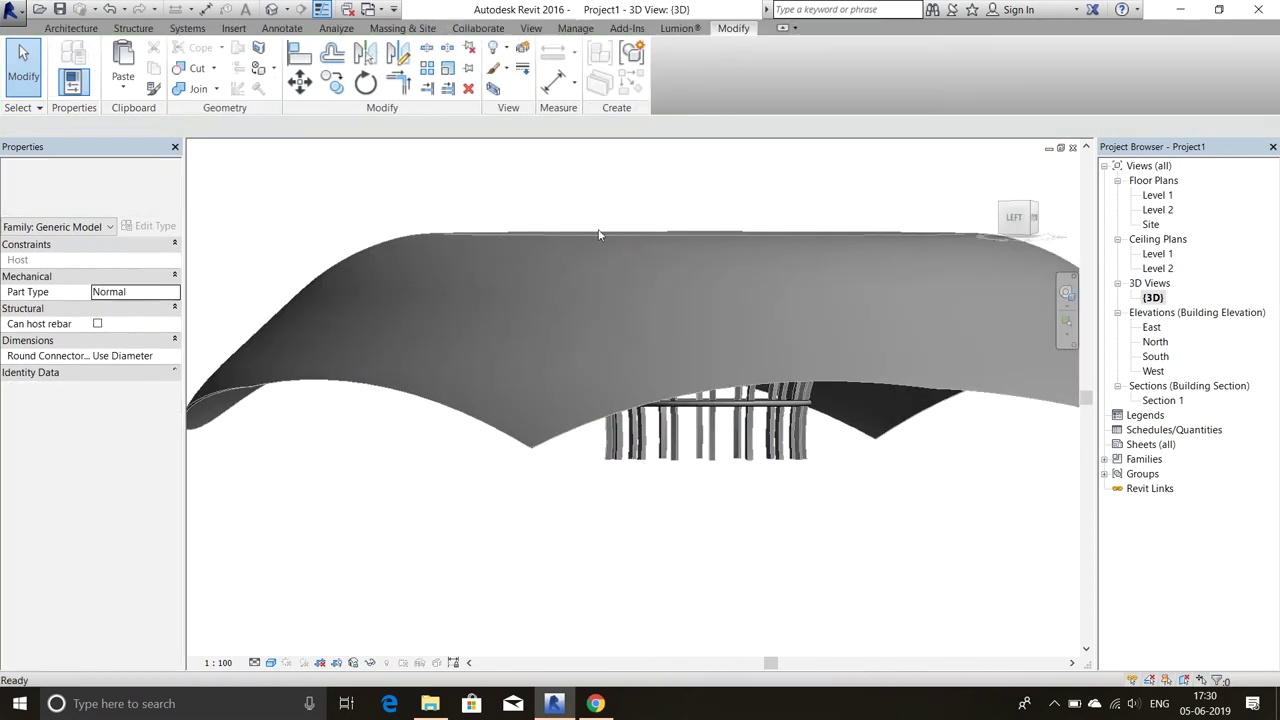
scroll(640, 400, down, 3)
drag(491, 286, 963, 534)
double_click(1156, 357)
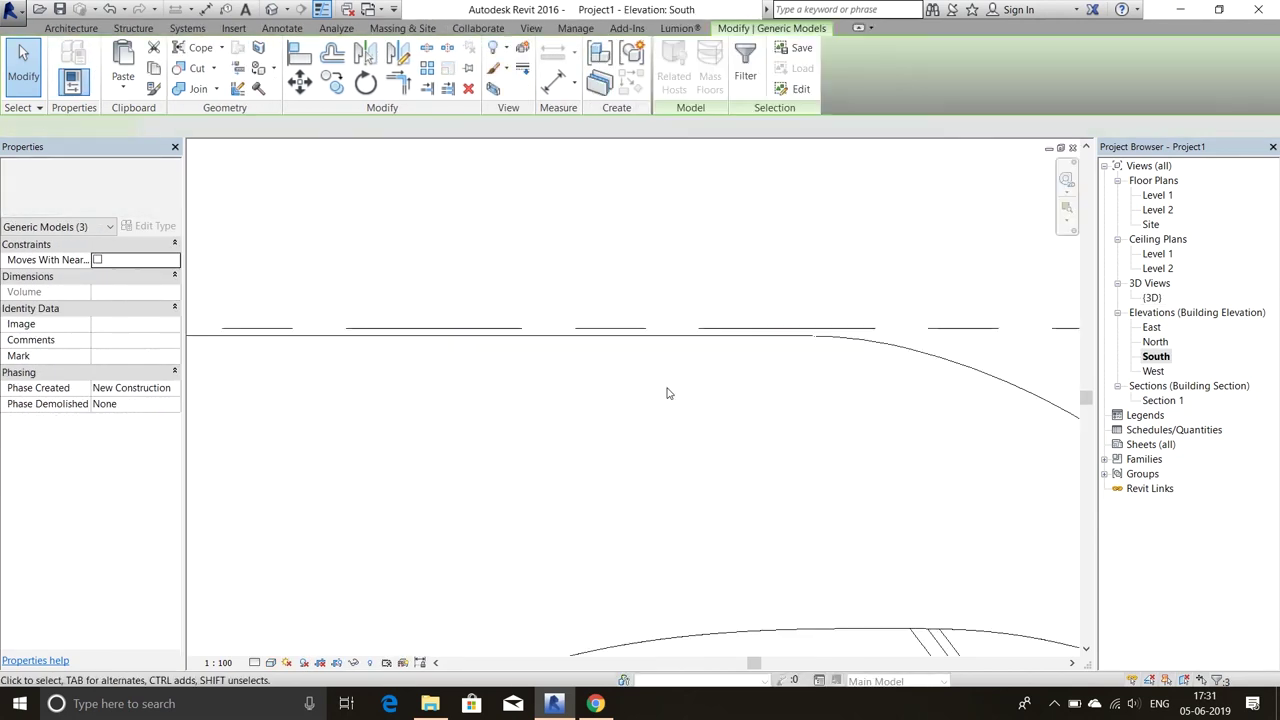
scroll(729, 495, up, 3)
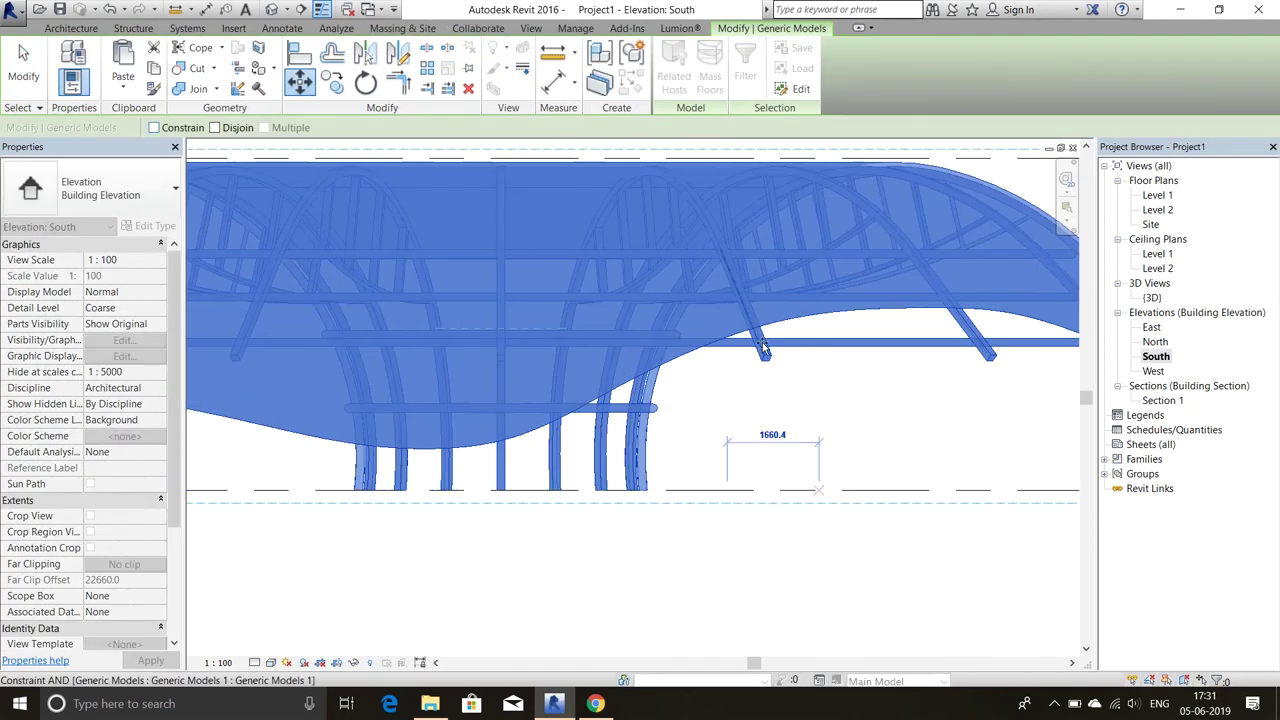
scroll(760, 430, down, 5)
key(Escape)
scroll(765, 392, up, 3)
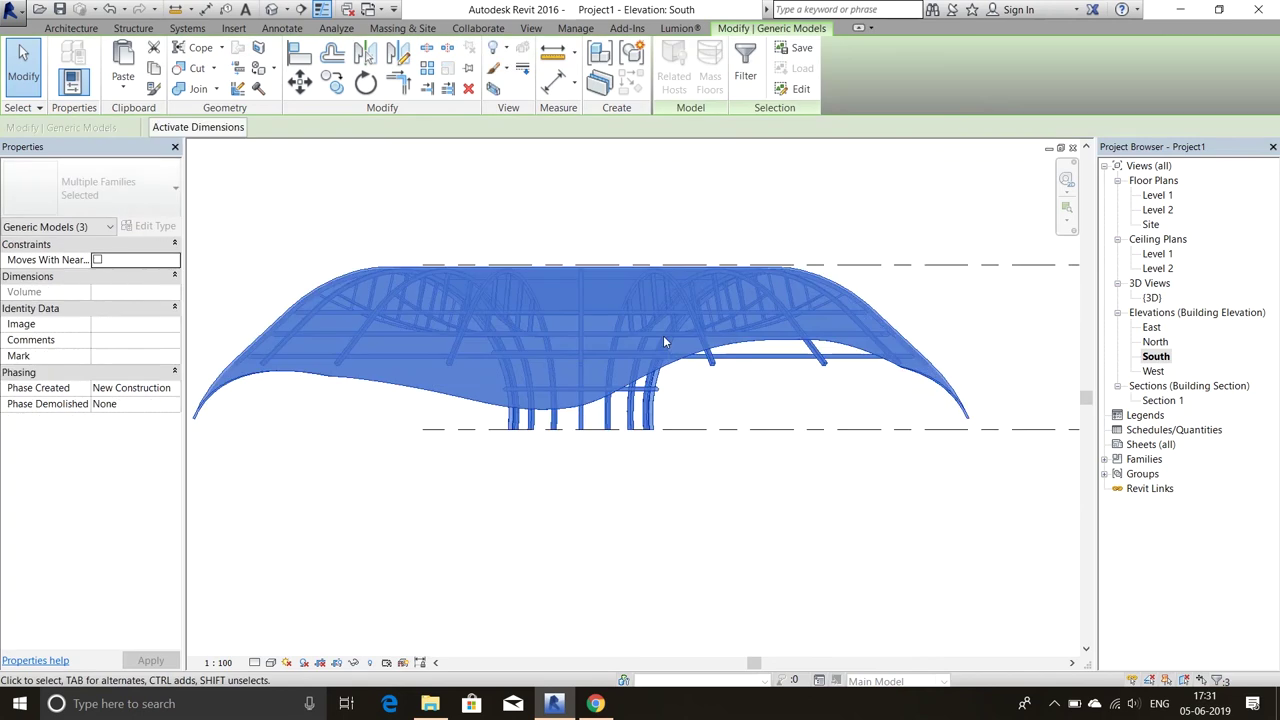
text(ROOF)
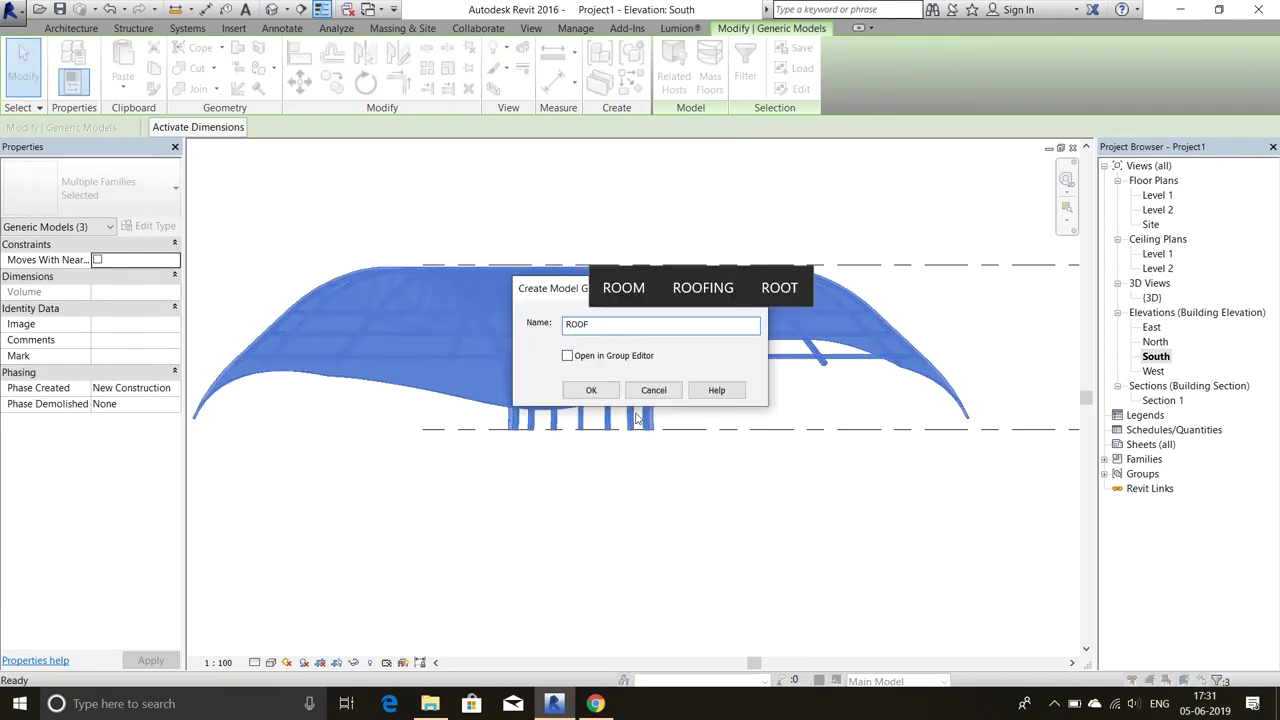
key(Return)
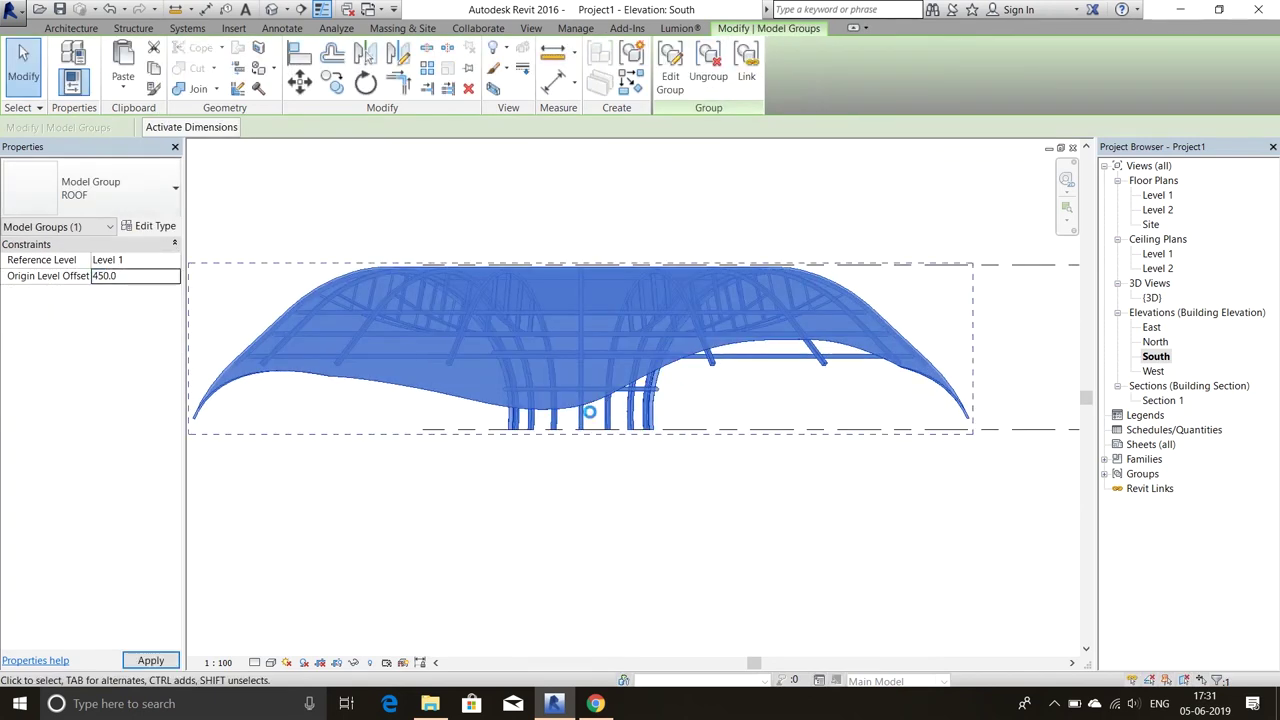
Return to the default 3D view and orbit to a low side angle.
key(Escape)
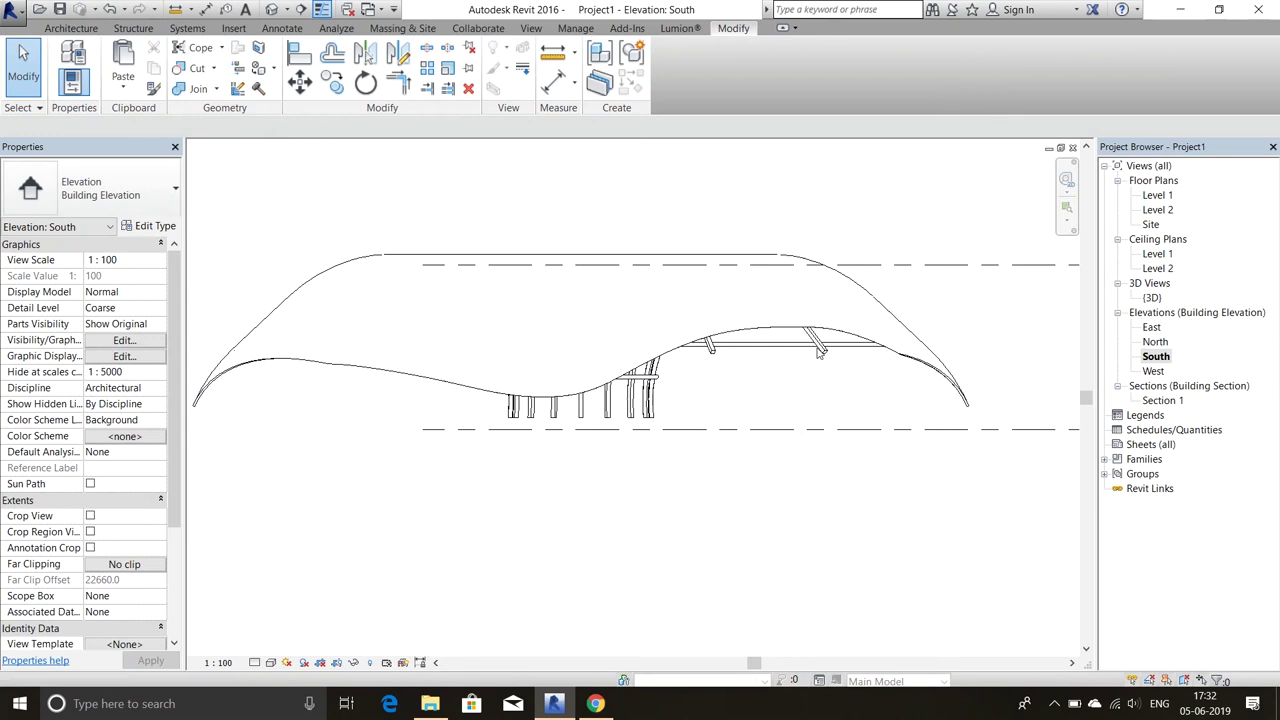
key(3)
key(d)
shift+middle_drag(903, 464, 860, 373)
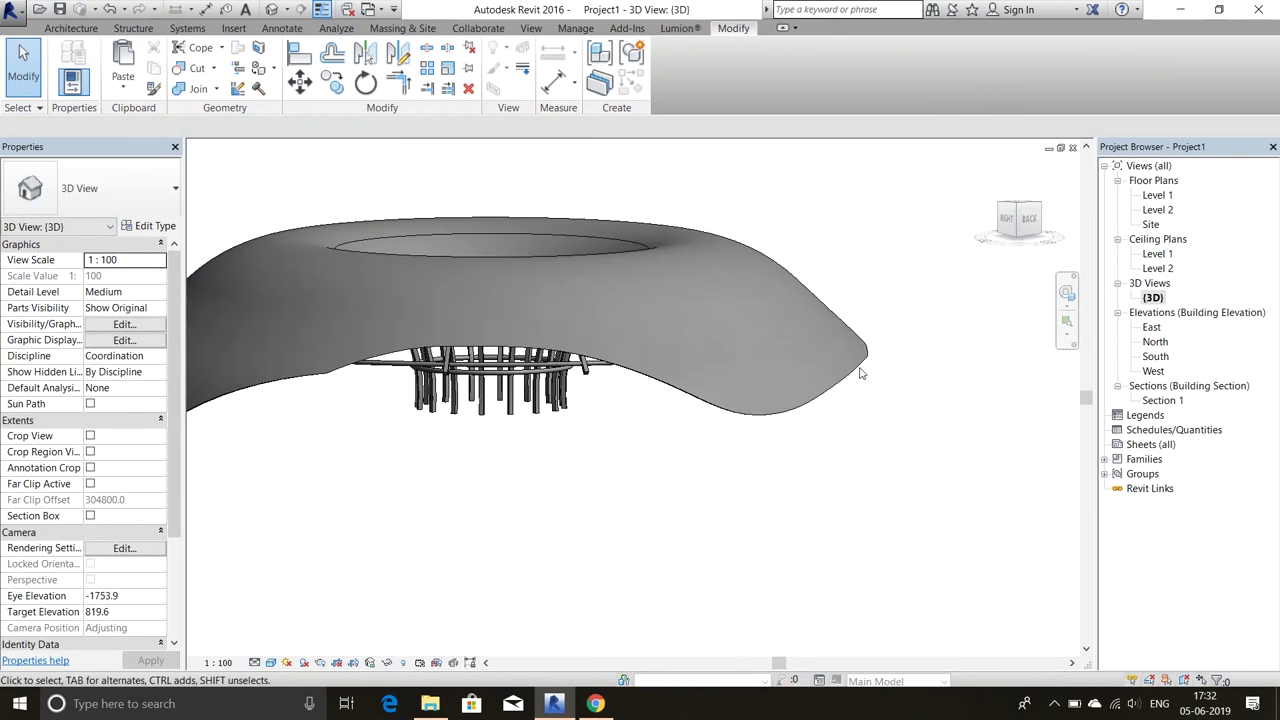
Open the Level 1 floor plan and check the ROOF group's position.
double_click(1158, 195)
scroll(695, 265, down, 2)
click(695, 265)
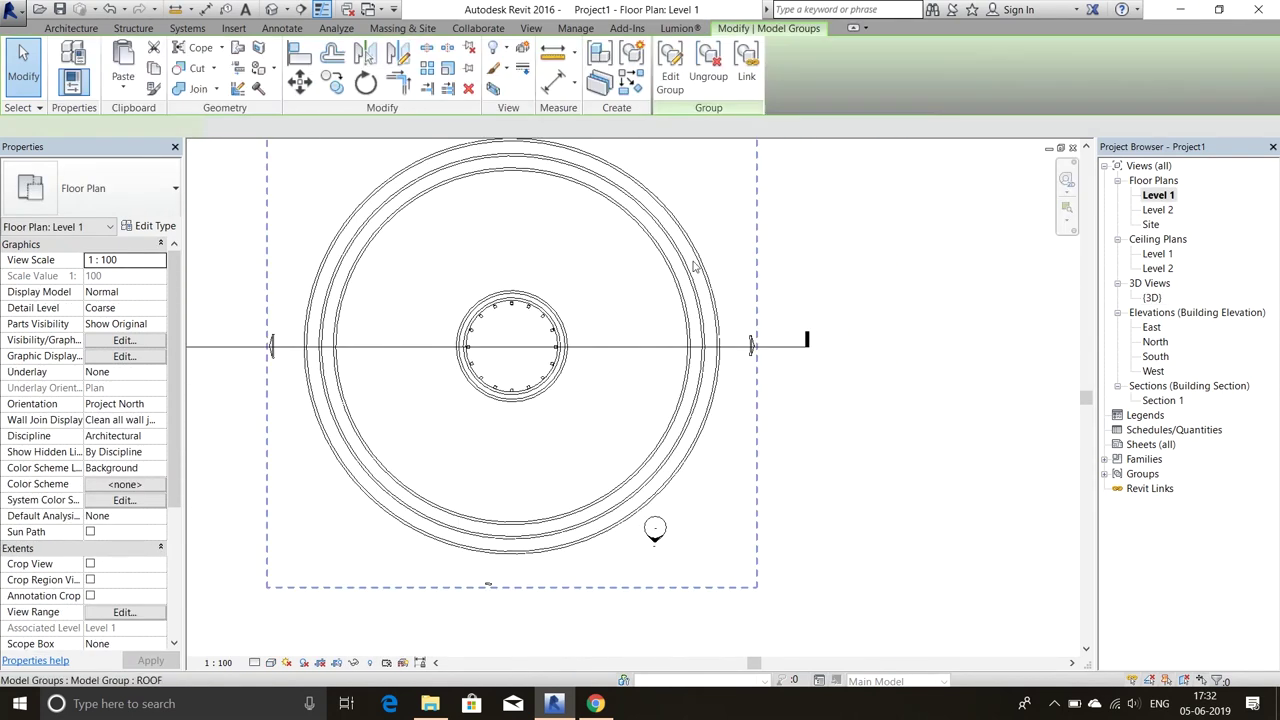
key(Escape)
scroll(472, 345, up, 3)
Start a new floor and give its structure layer the CONCRET material.
click(394, 118)
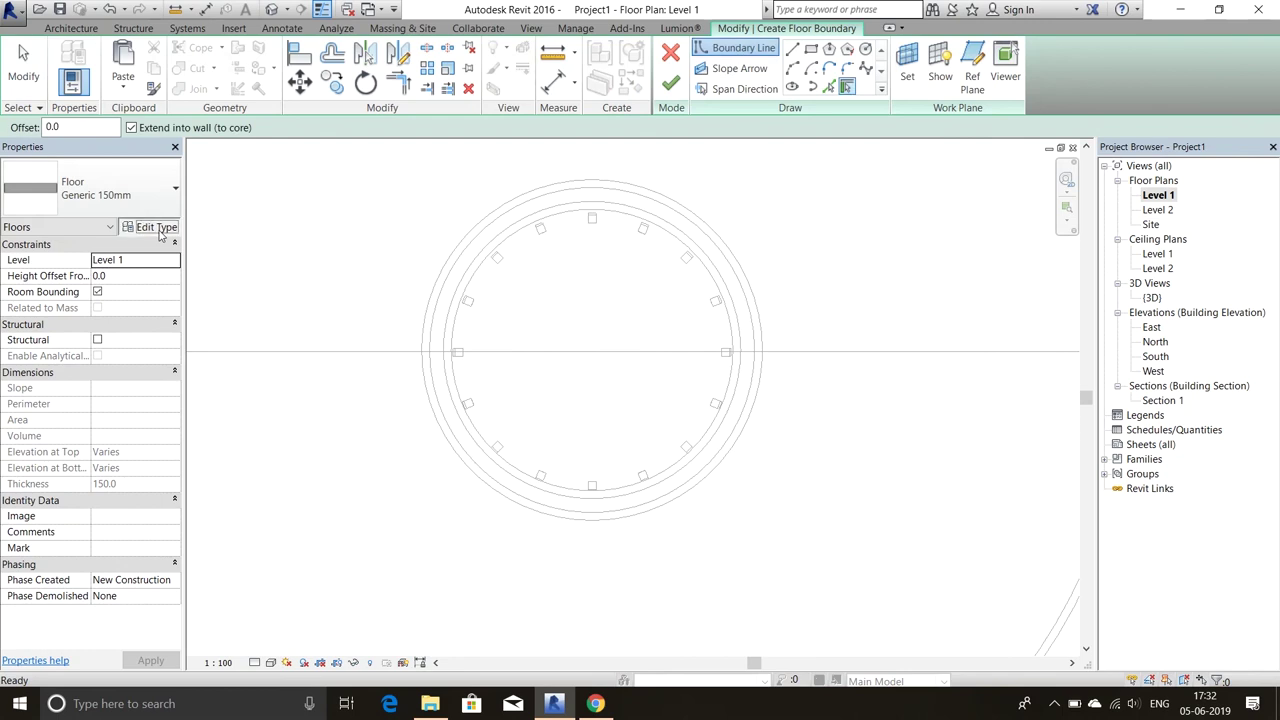
click(148, 225)
click(670, 168)
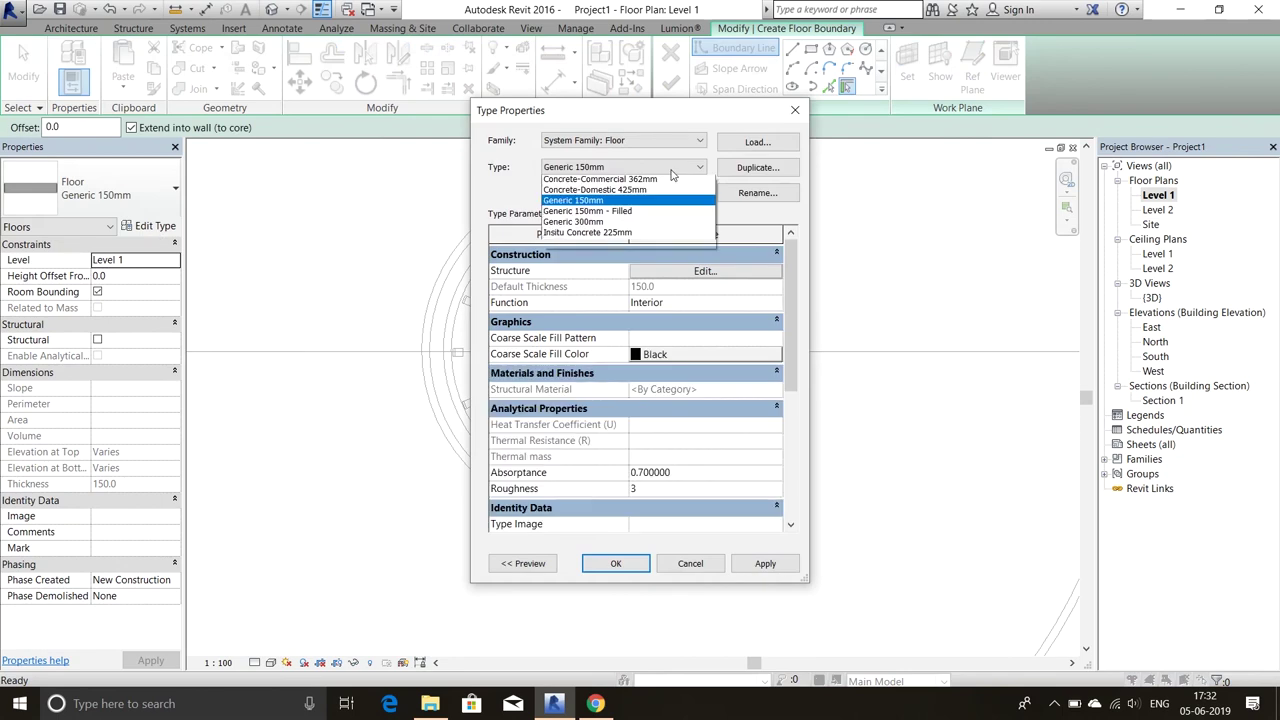
click(705, 271)
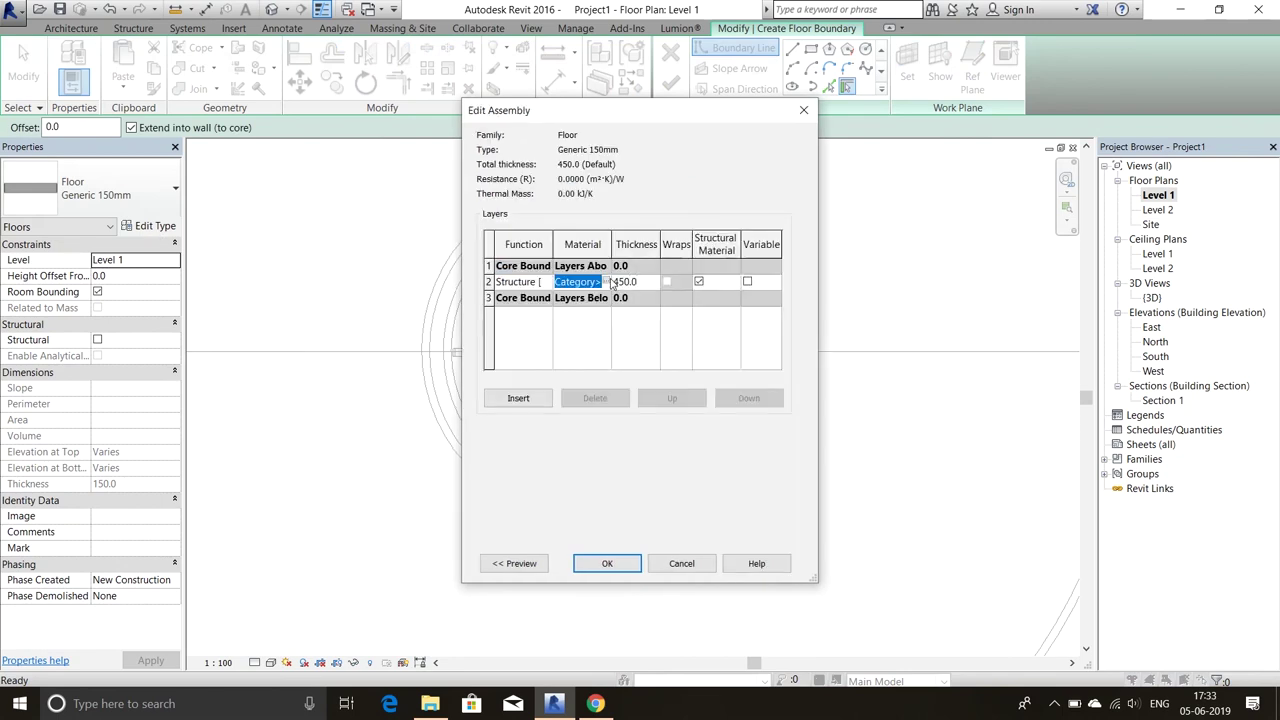
click(606, 281)
click(540, 522)
click(600, 541)
text(CONCRETE)
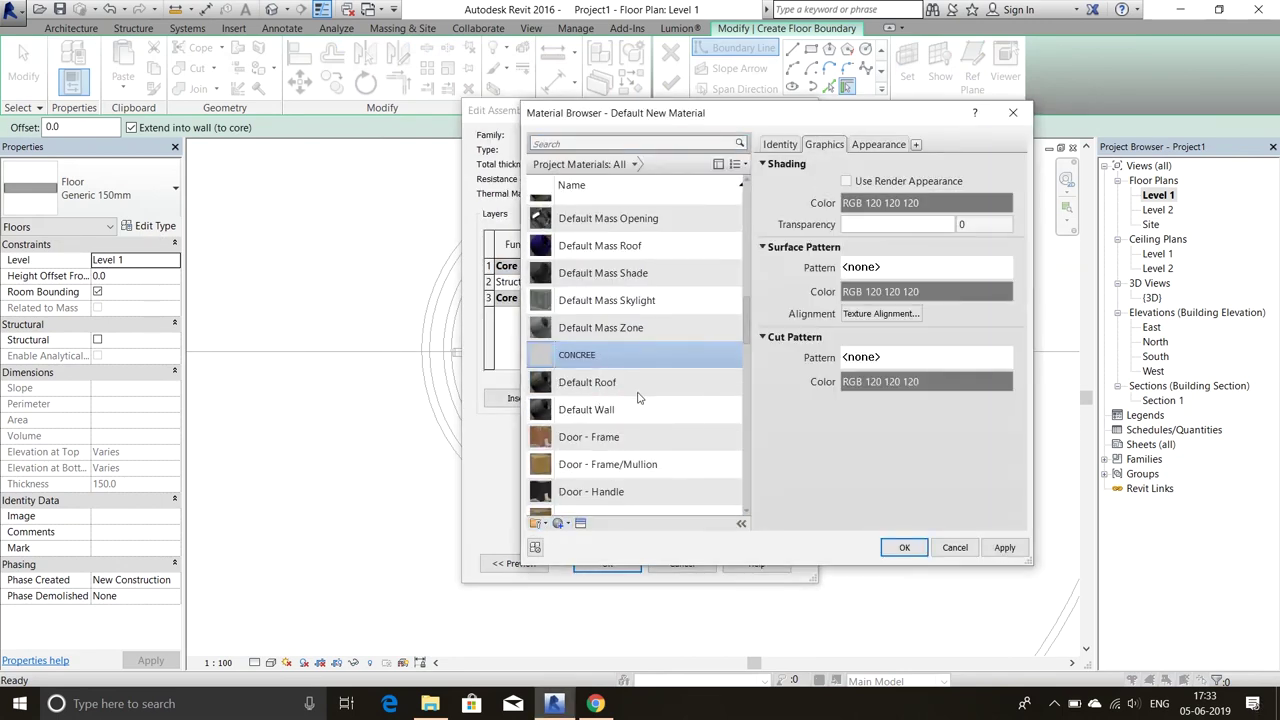
key(Return)
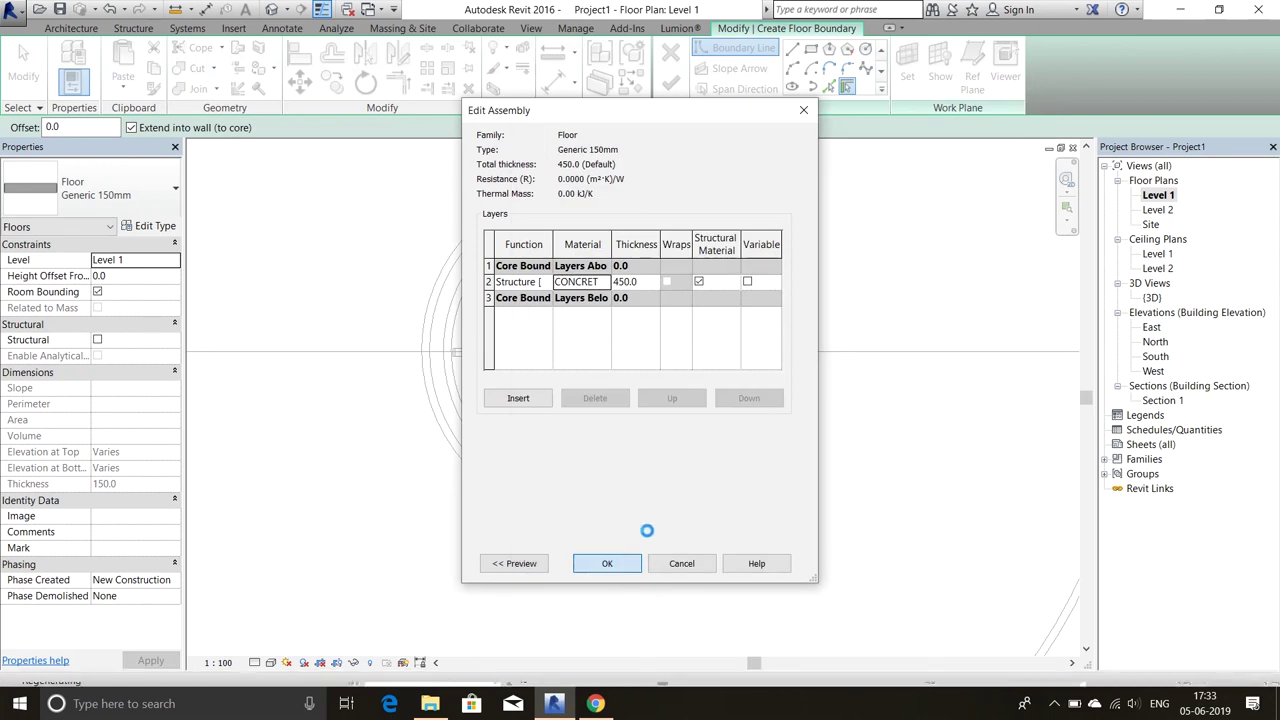
key(Return)
key(Return)
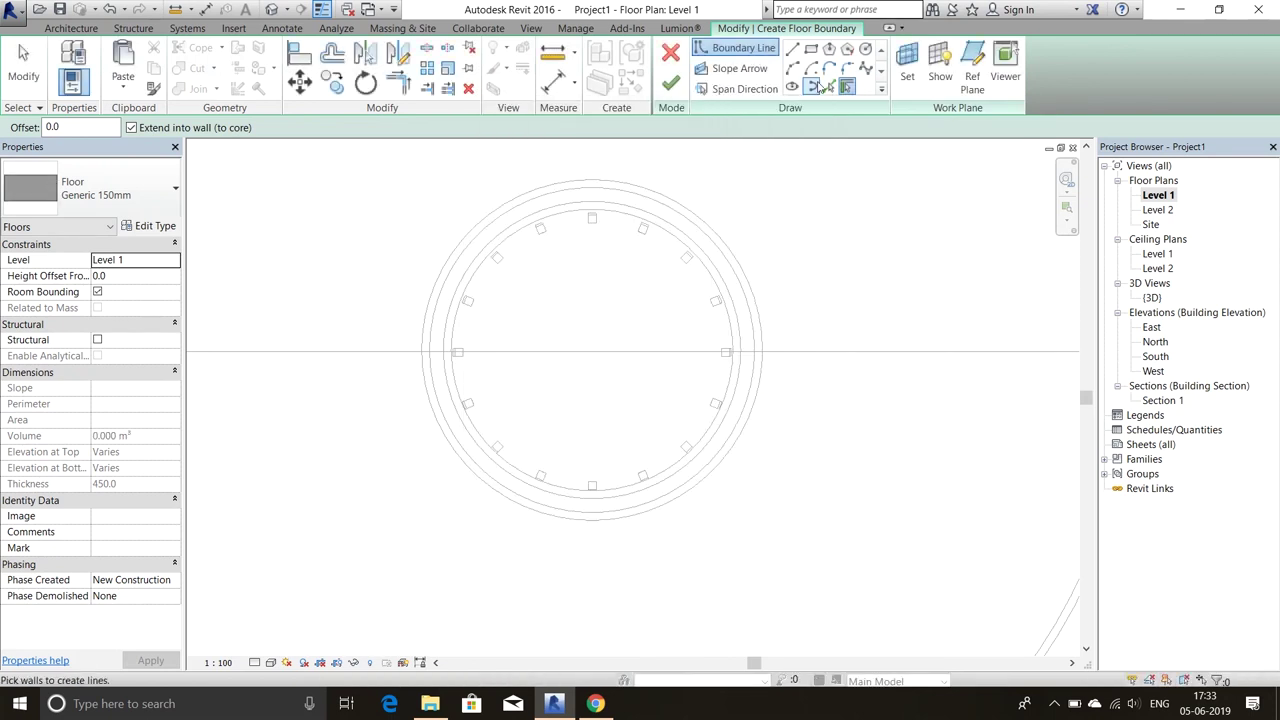
Sketch the circular floor boundary with radii 2400 and 2300.
click(680, 228)
scroll(644, 190, up, 3)
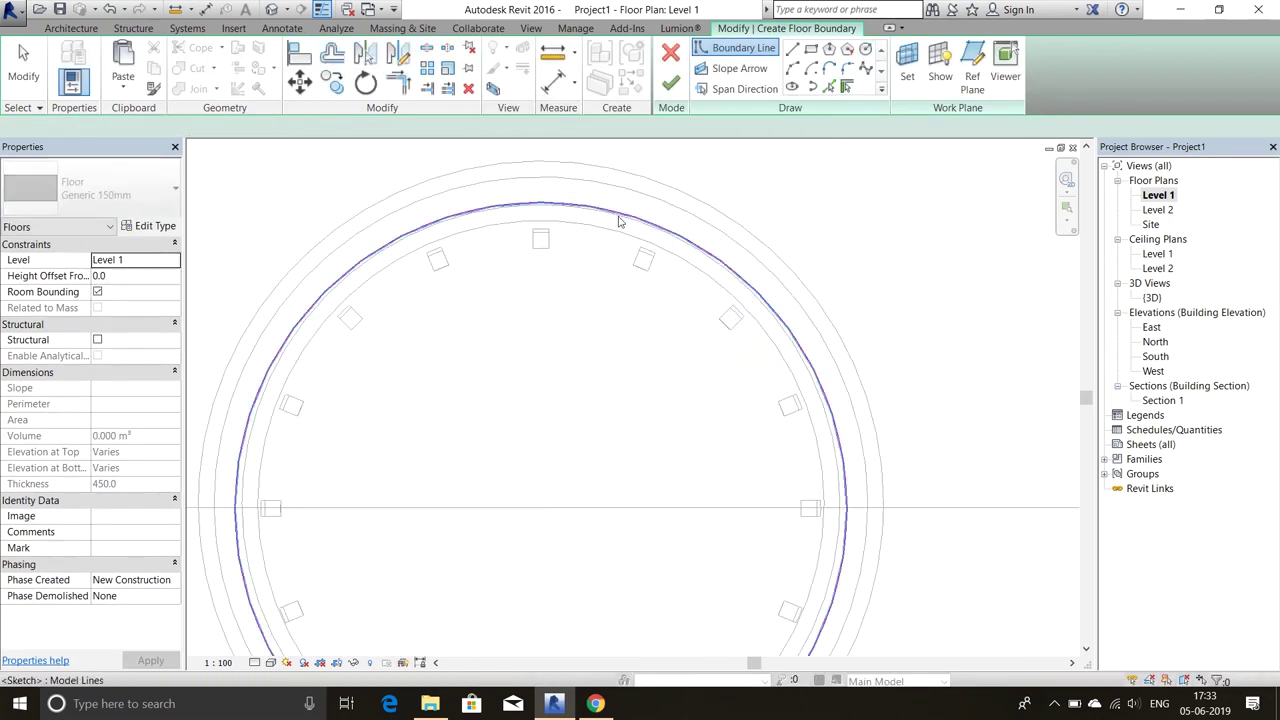
click(612, 379)
text(2400)
key(Return)
click(598, 408)
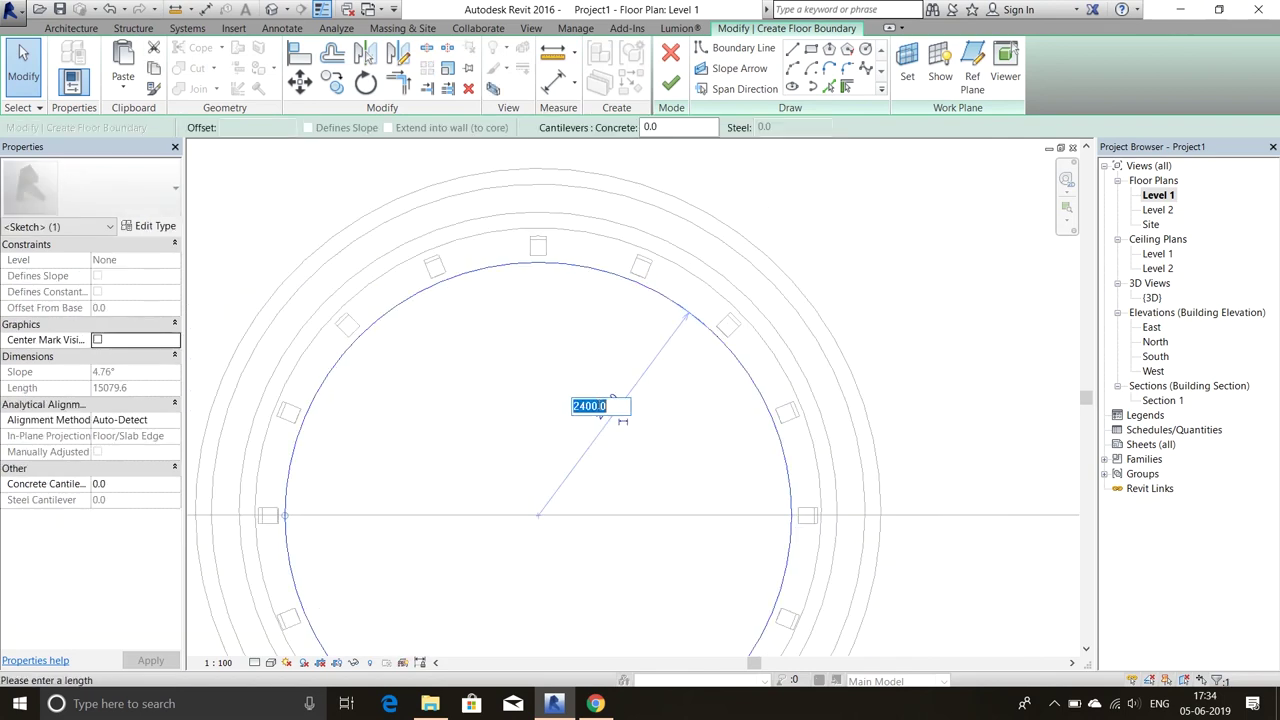
text(2300)
key(Return)
scroll(511, 178, down, 1)
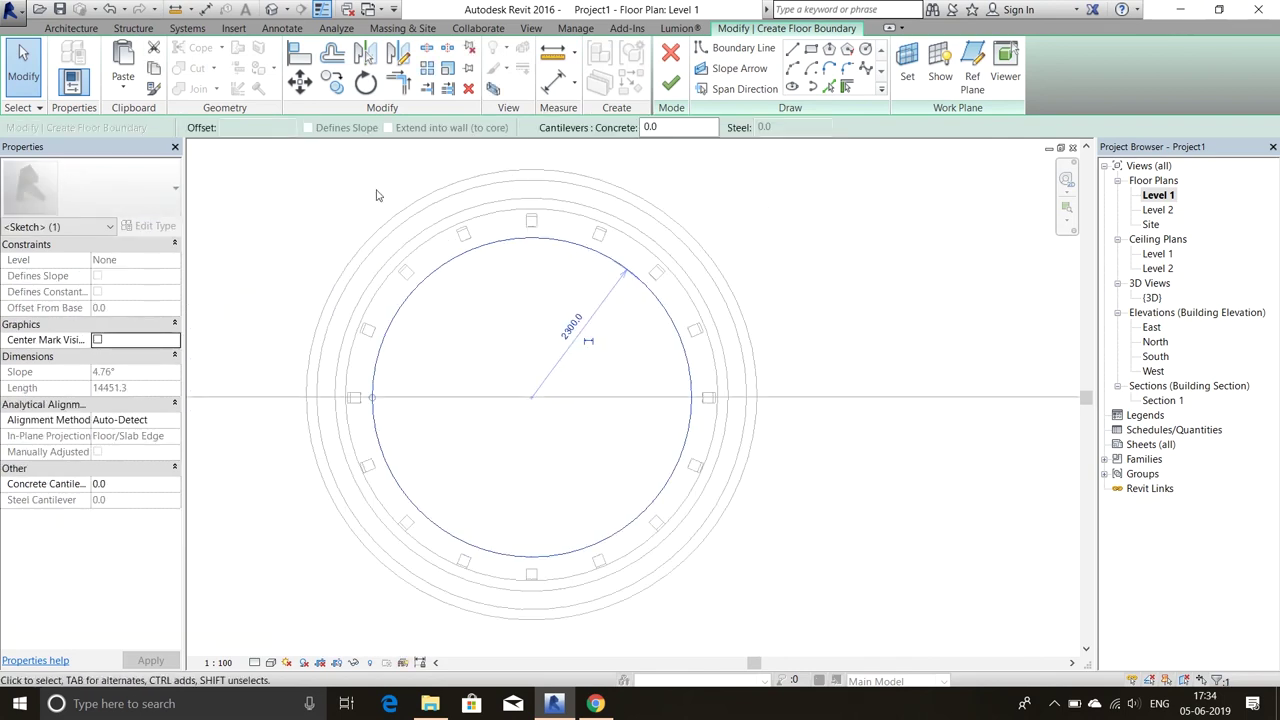
Exit the boundary offset and orbit the model to inspect the floor under the canopy.
key(o)
key(f)
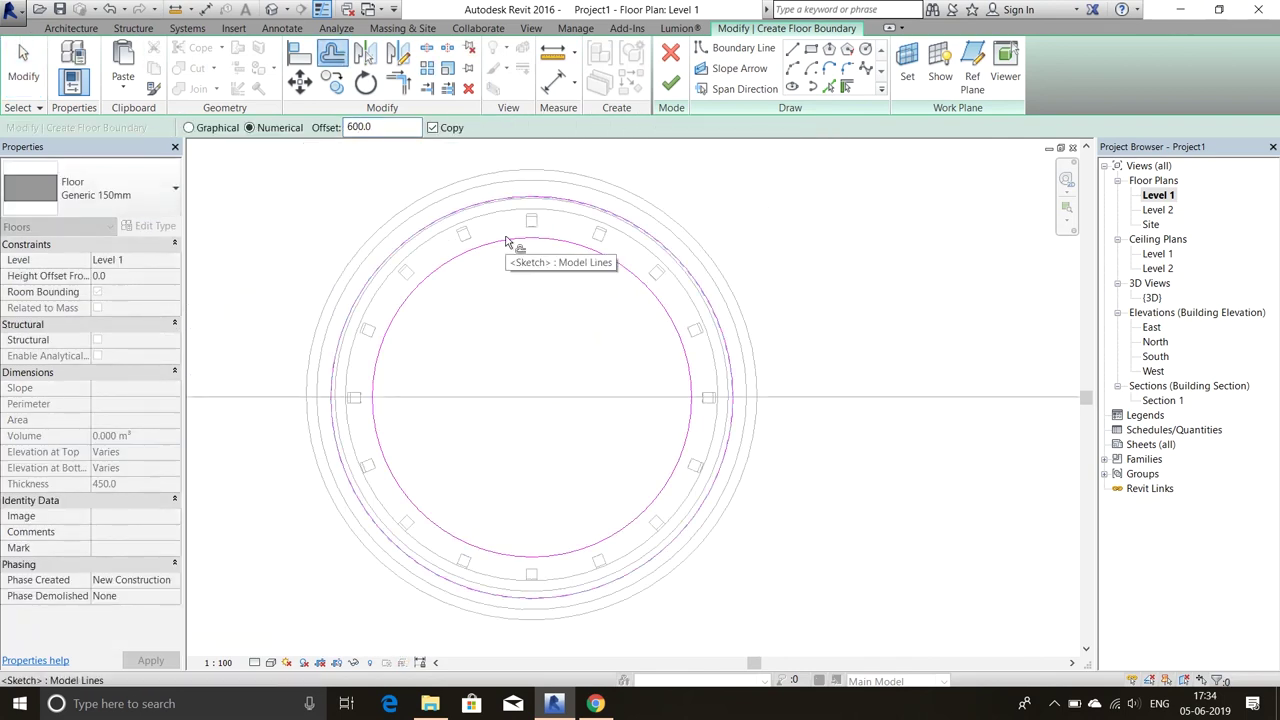
middle_drag(479, 253, 368, 148)
key(Escape)
key(Escape)
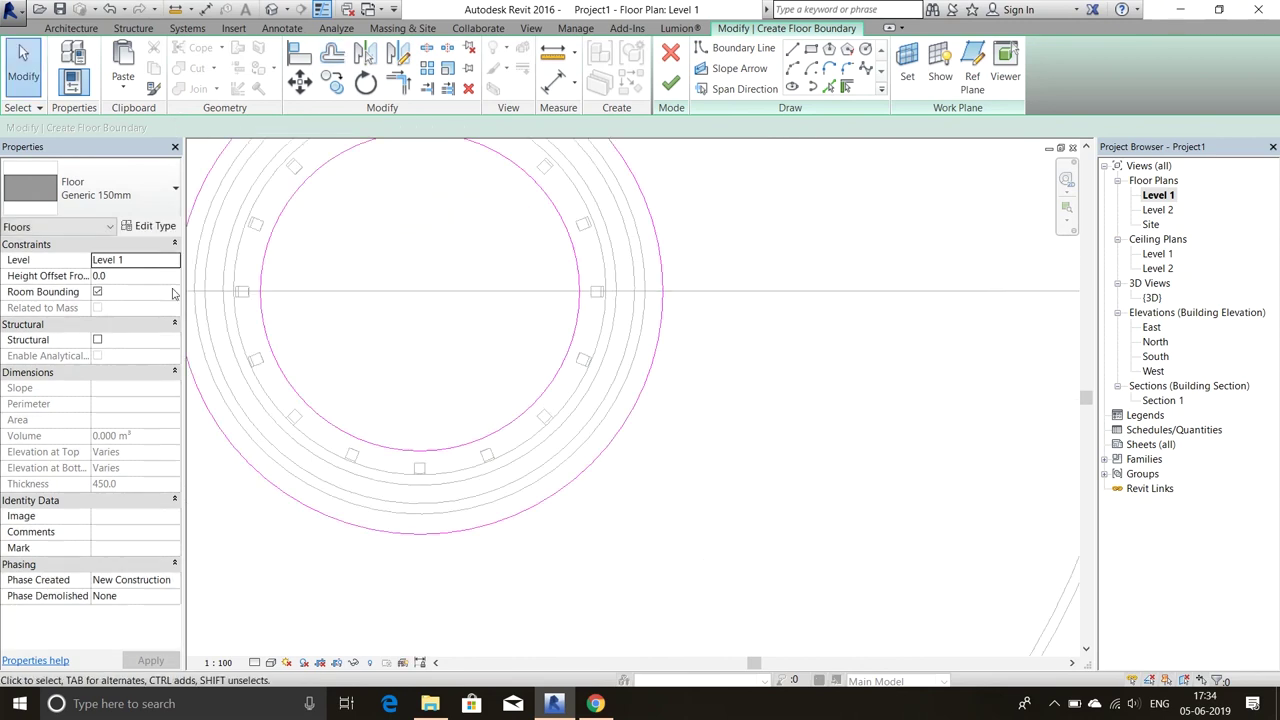
mouse_move(757, 342)
shift+middle_down()
mouse_move(772, 305)
mouse_move(744, 279)
mouse_move(617, 316)
mouse_move(1163, 355)
shift+middle_up()
Go to the Section 1 view and select the ROOF group.
double_click(1155, 356)
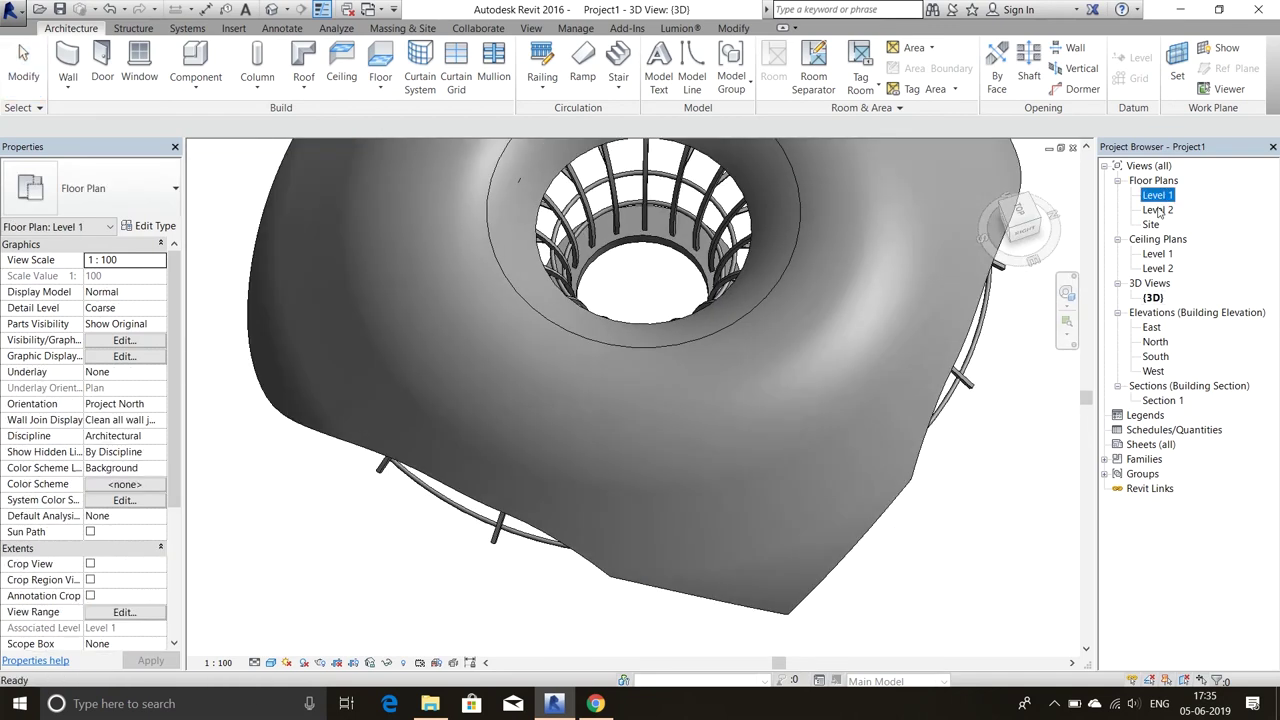
double_click(1157, 195)
scroll(644, 369, down, 3)
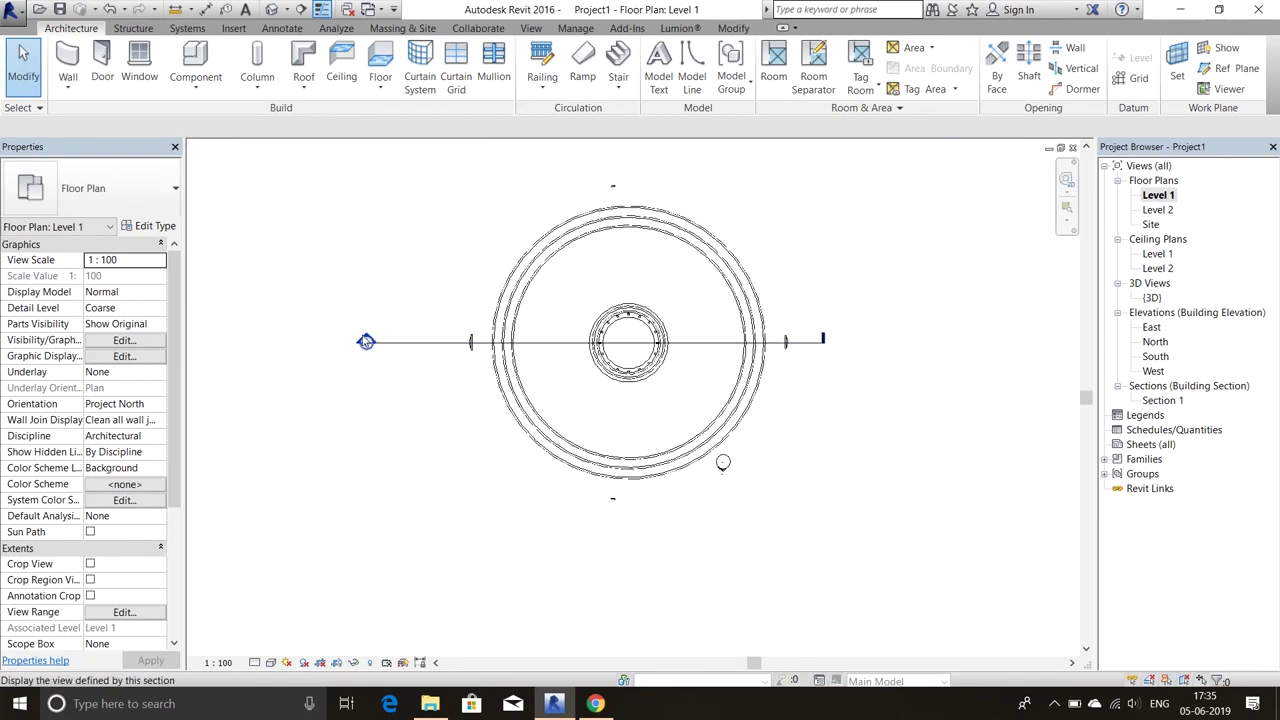
double_click(363, 338)
click(576, 292)
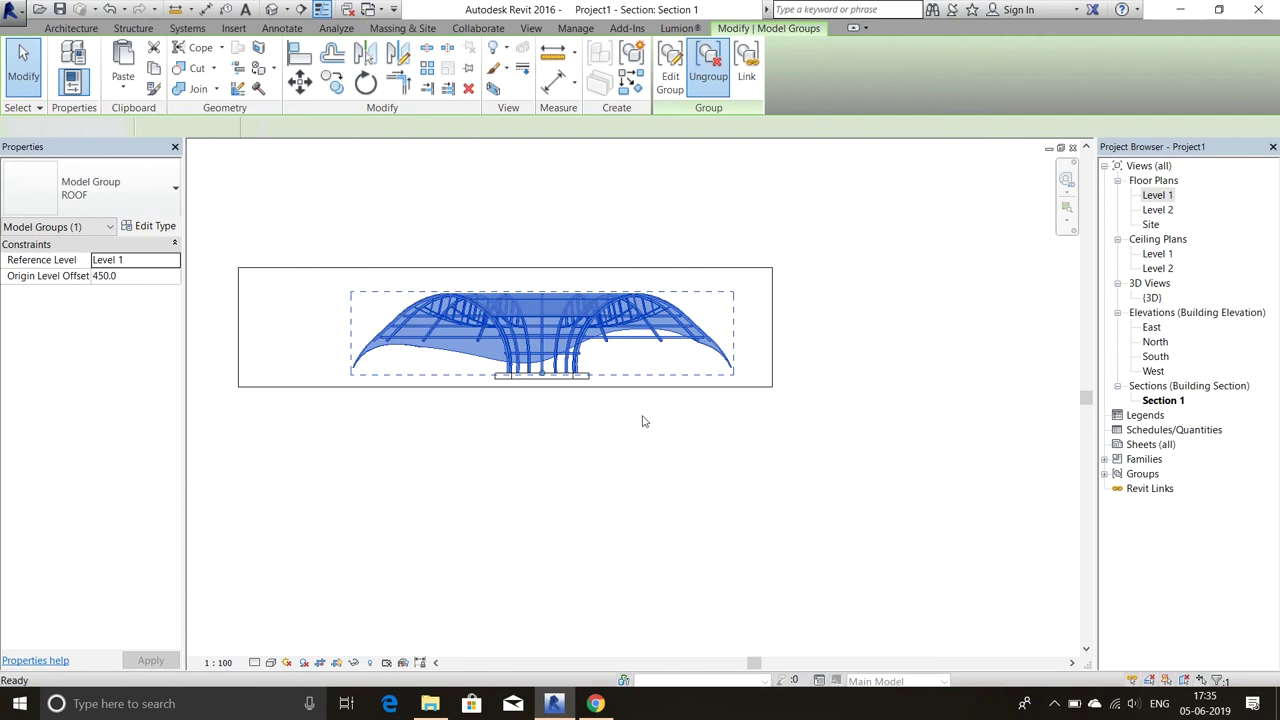
scroll(643, 420, up, 2)
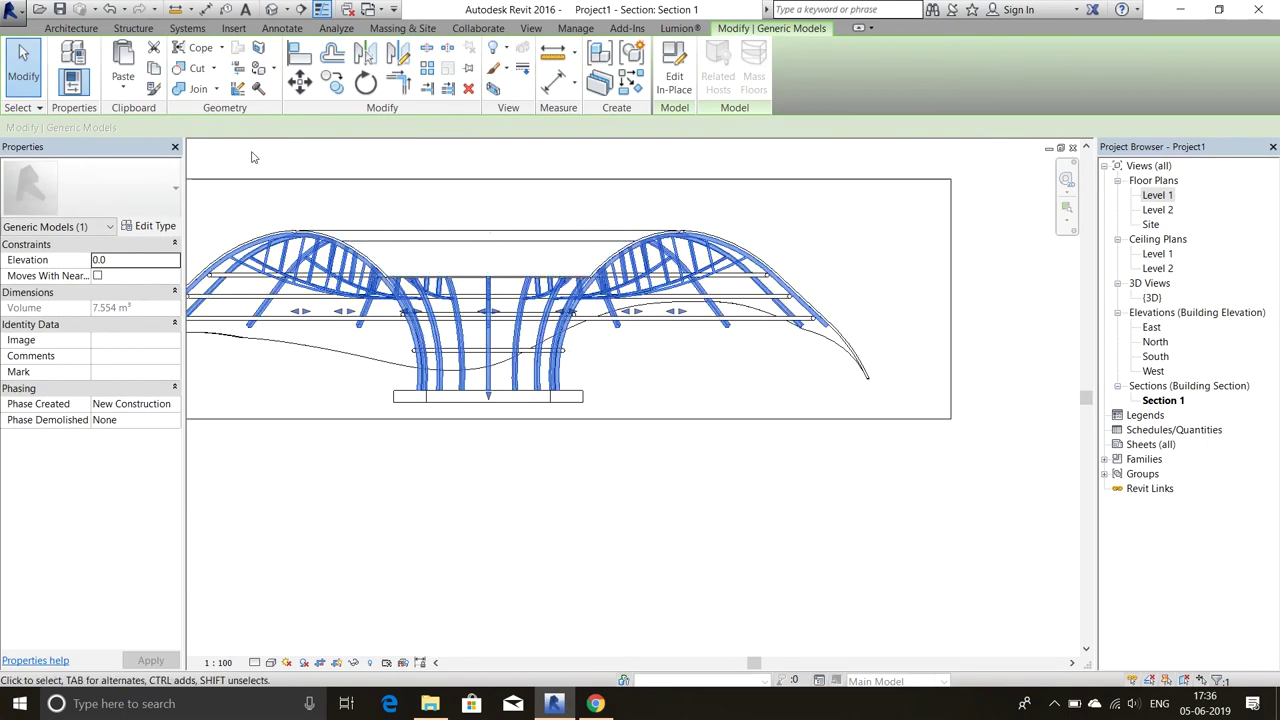
scroll(355, 368, up, 1)
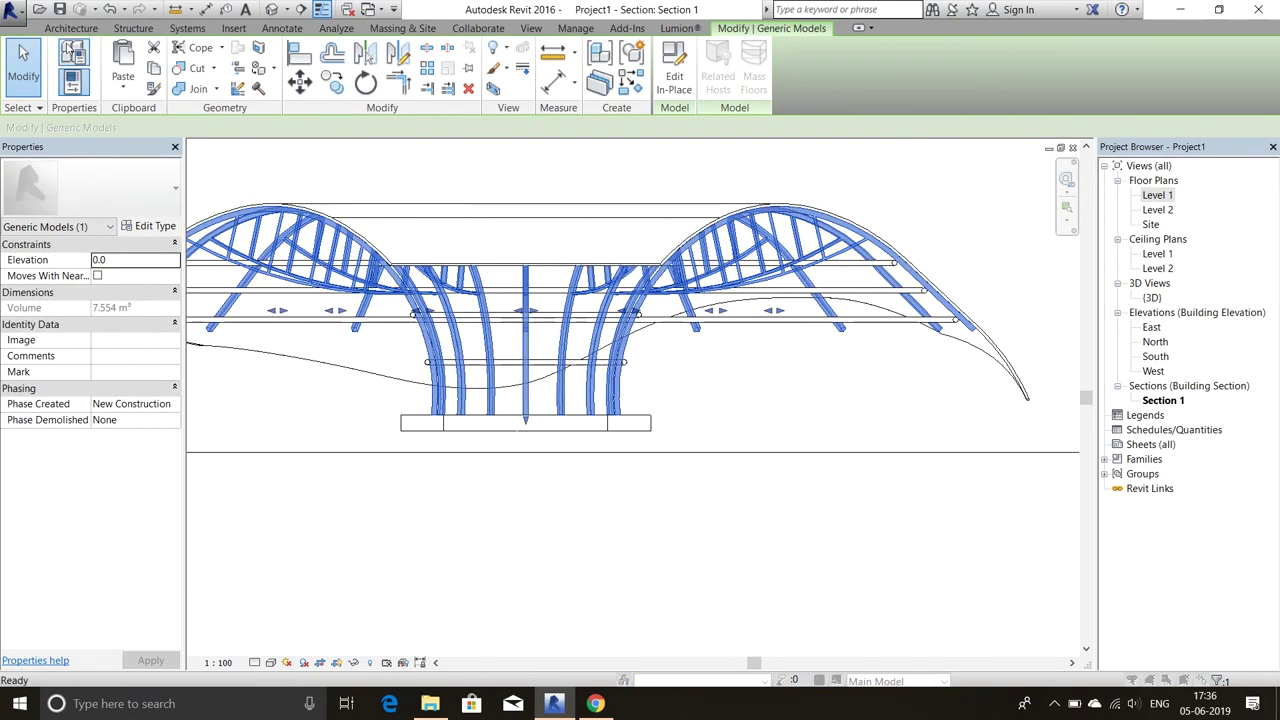
Create a new Generic Models in-place model with the default name.
click(71, 28)
click(195, 88)
click(234, 154)
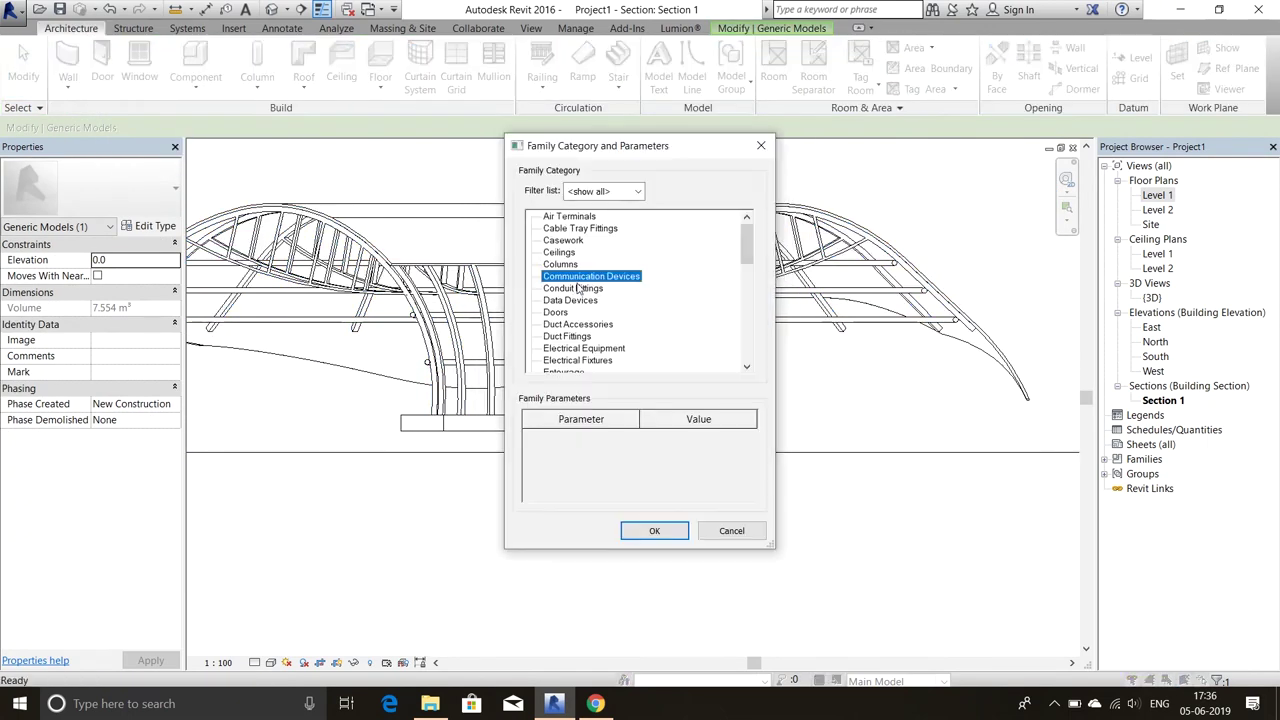
click(654, 530)
click(651, 380)
Start a revolve on the Section 1 plane, using the inner arch edge as its profile.
click(216, 65)
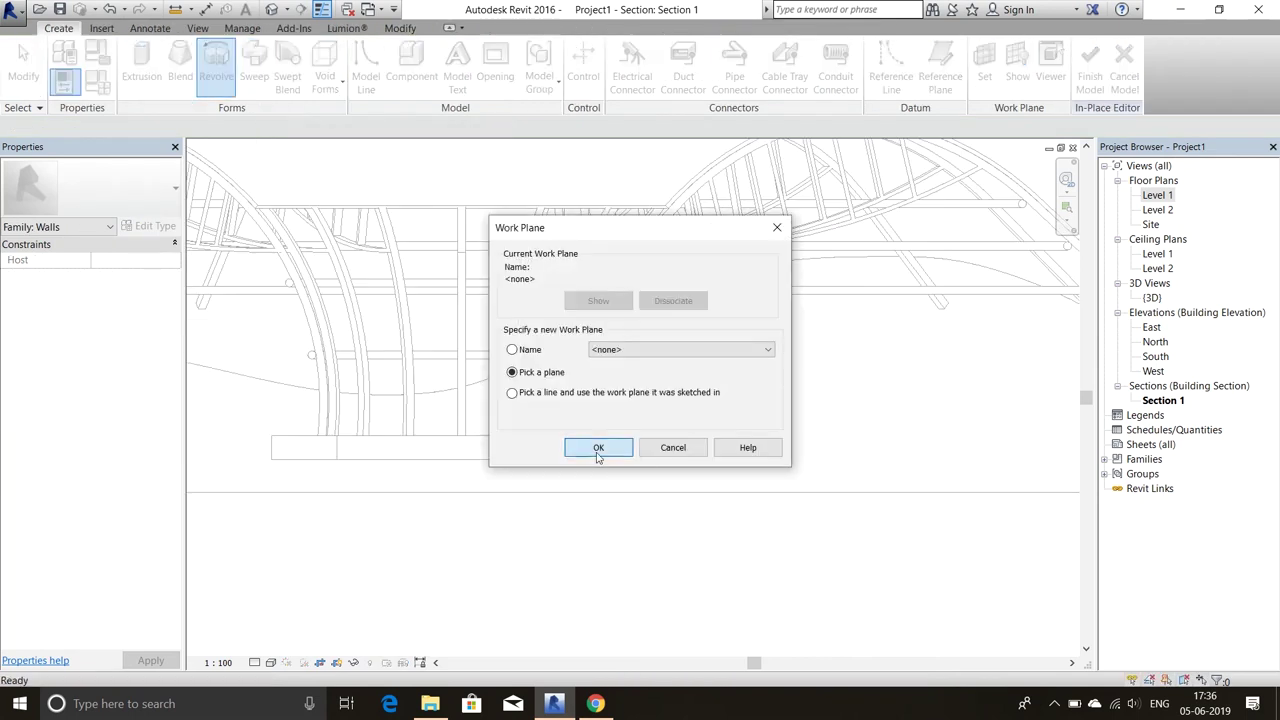
click(594, 450)
scroll(519, 333, down, 2)
scroll(557, 440, up, 2)
click(557, 440)
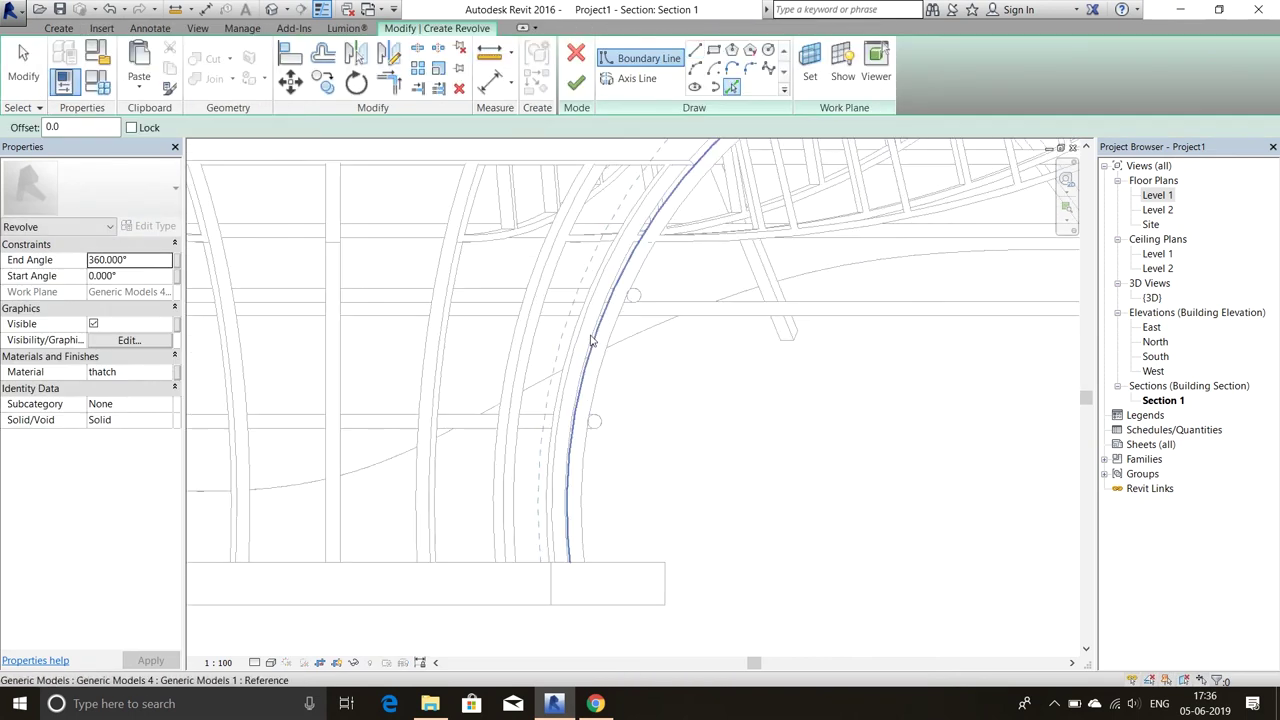
click(597, 332)
key(Escape)
scroll(674, 197, up, 2)
key(Escape)
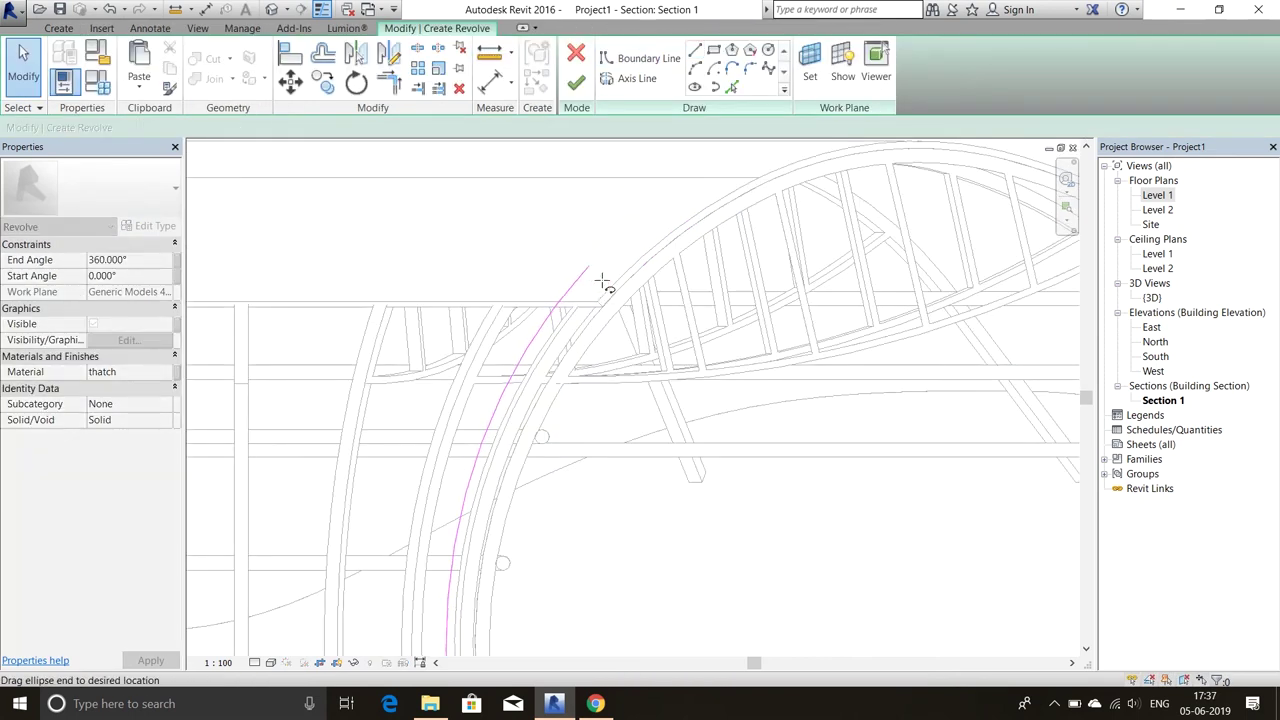
scroll(560, 320, up, 2)
key(o)
key(f)
scroll(535, 345, up, 1)
scroll(555, 340, up, 1)
scroll(566, 340, down, 2)
Set the revolve's material to Glass.
click(130, 371)
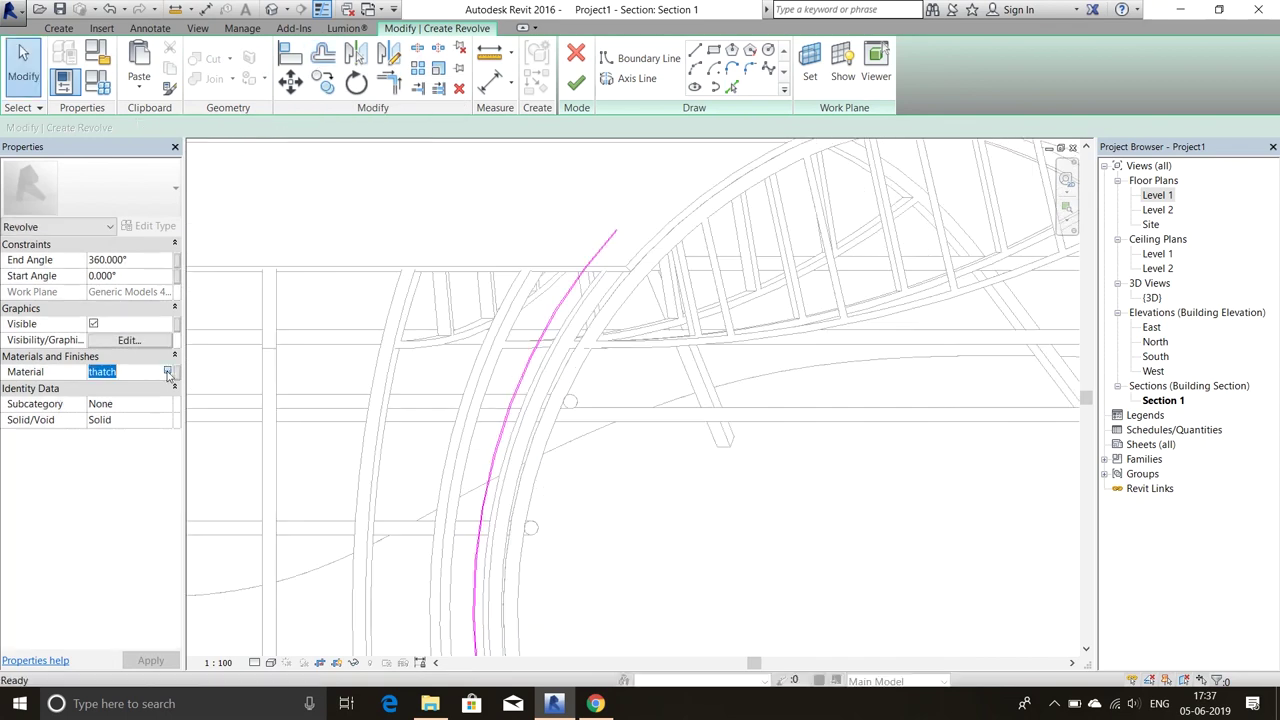
click(172, 371)
click(535, 522)
text(GLAS)
key(Return)
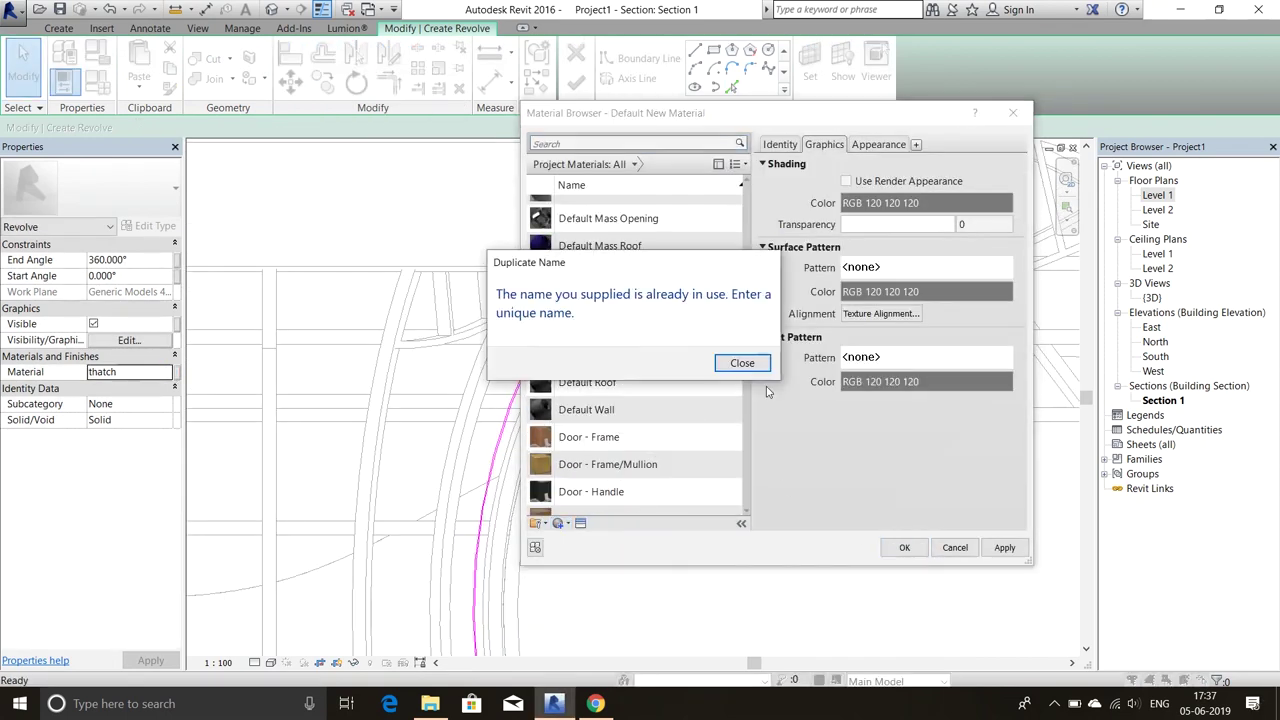
key(Return)
click(610, 143)
text(GASS)
click(586, 231)
click(904, 547)
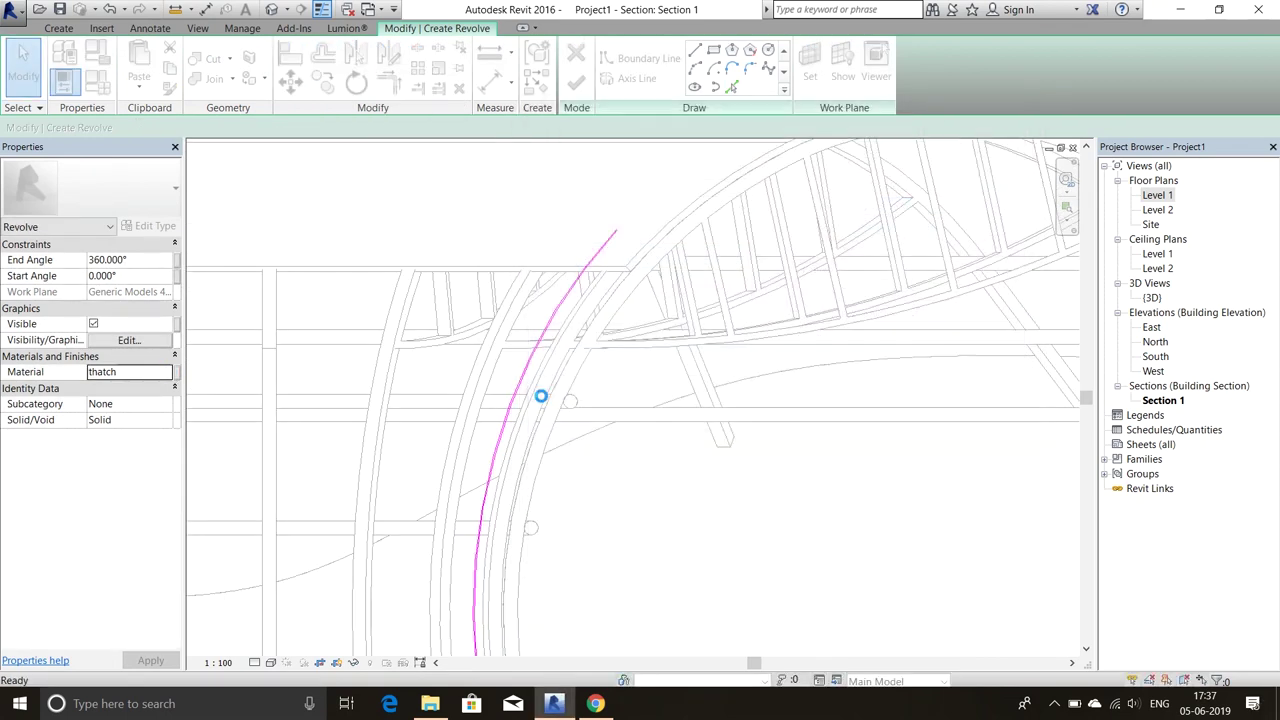
Try finishing the revolve sketch and dismiss the missing-axis error.
scroll(537, 394, up, 2)
scroll(537, 394, up, 2)
key(Return)
click(566, 295)
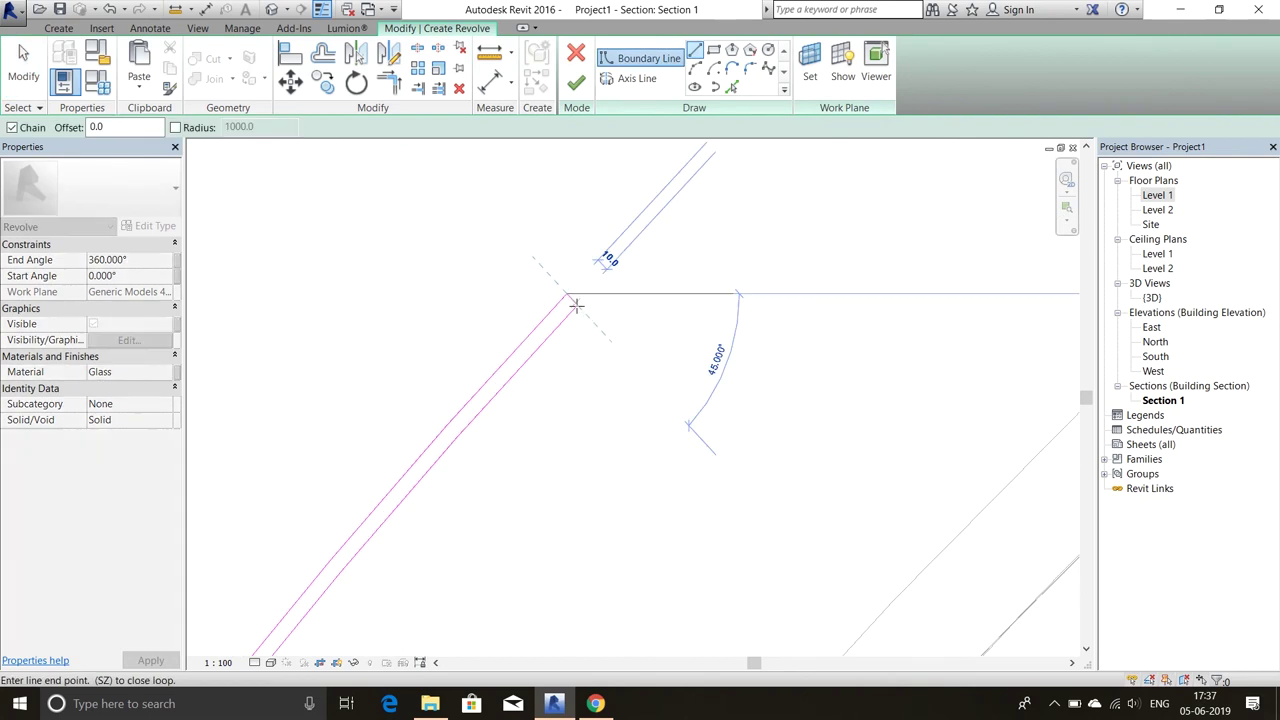
scroll(584, 299, down, 3)
scroll(686, 257, up, 3)
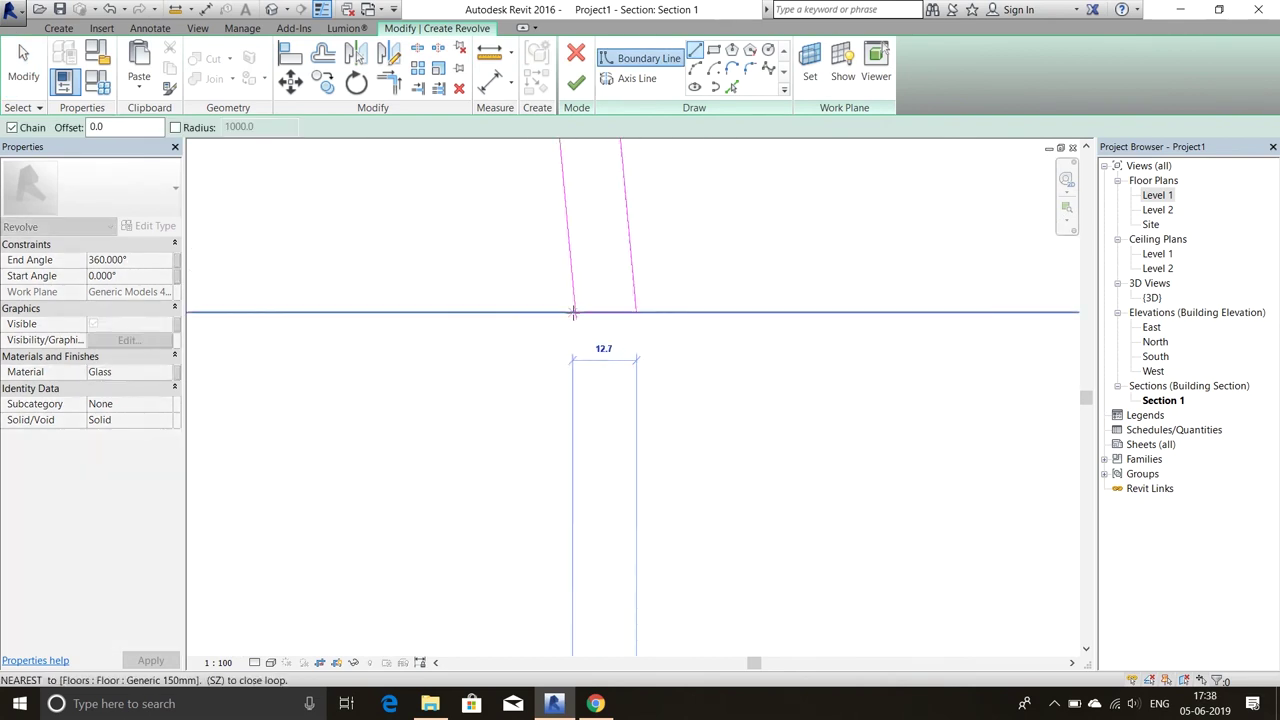
key(Escape)
key(Escape)
scroll(502, 336, down, 2)
click(576, 83)
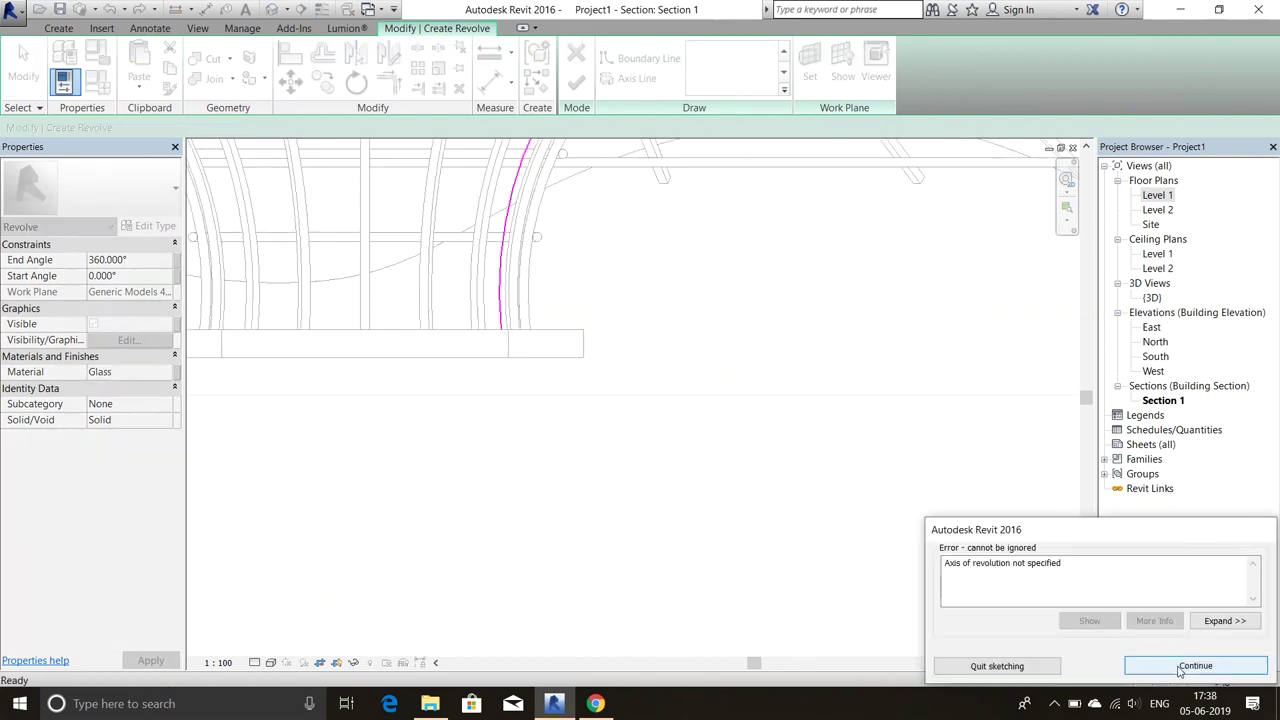
click(1229, 663)
Draw a vertical axis from the floor's midpoint, finish the revolve, and view it in 3D.
click(637, 78)
scroll(509, 386, down, 2)
scroll(509, 371, up, 3)
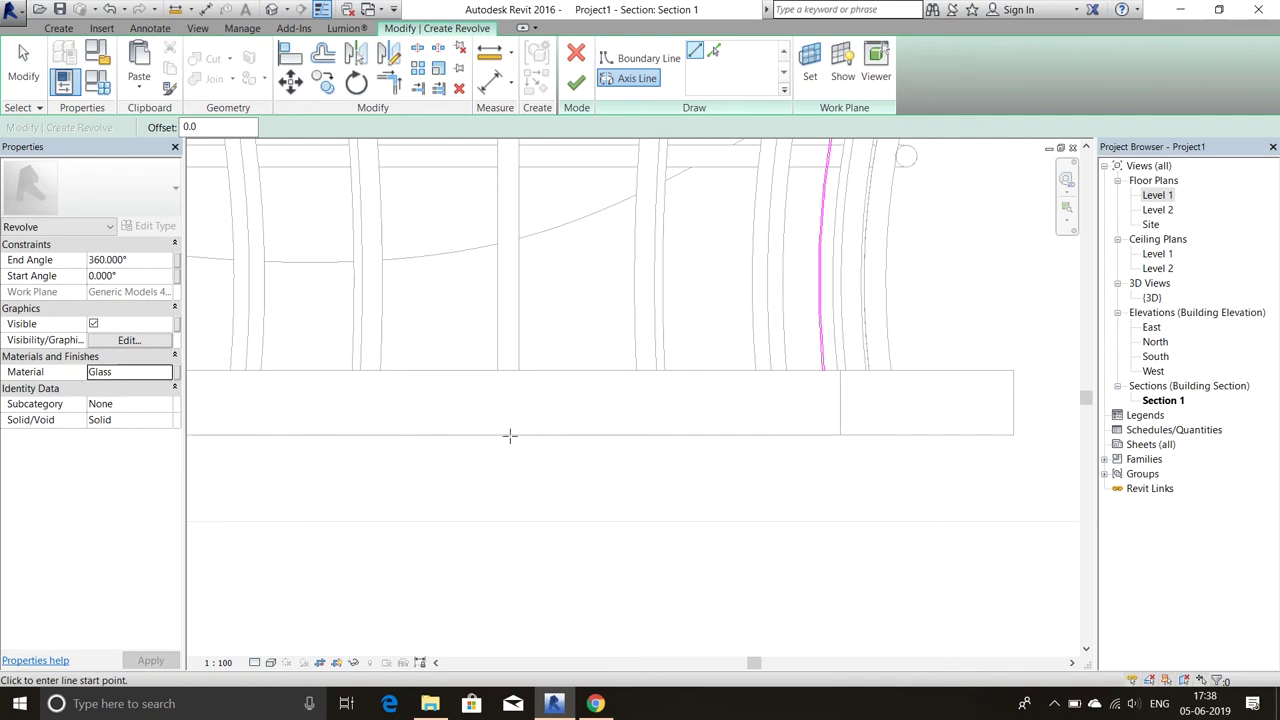
scroll(509, 435, down, 2)
click(516, 404)
scroll(516, 404, up, 2)
scroll(517, 409, down, 2)
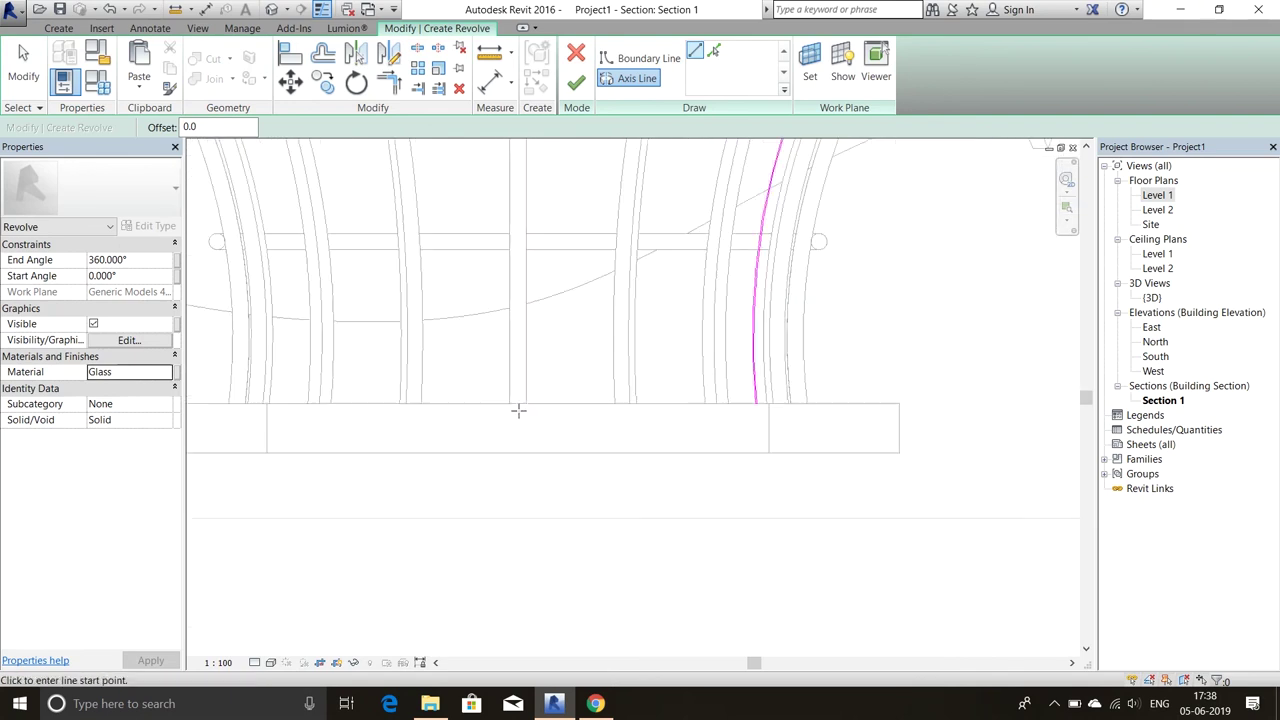
scroll(420, 423, down, 1)
click(417, 571)
scroll(417, 571, down, 2)
click(576, 83)
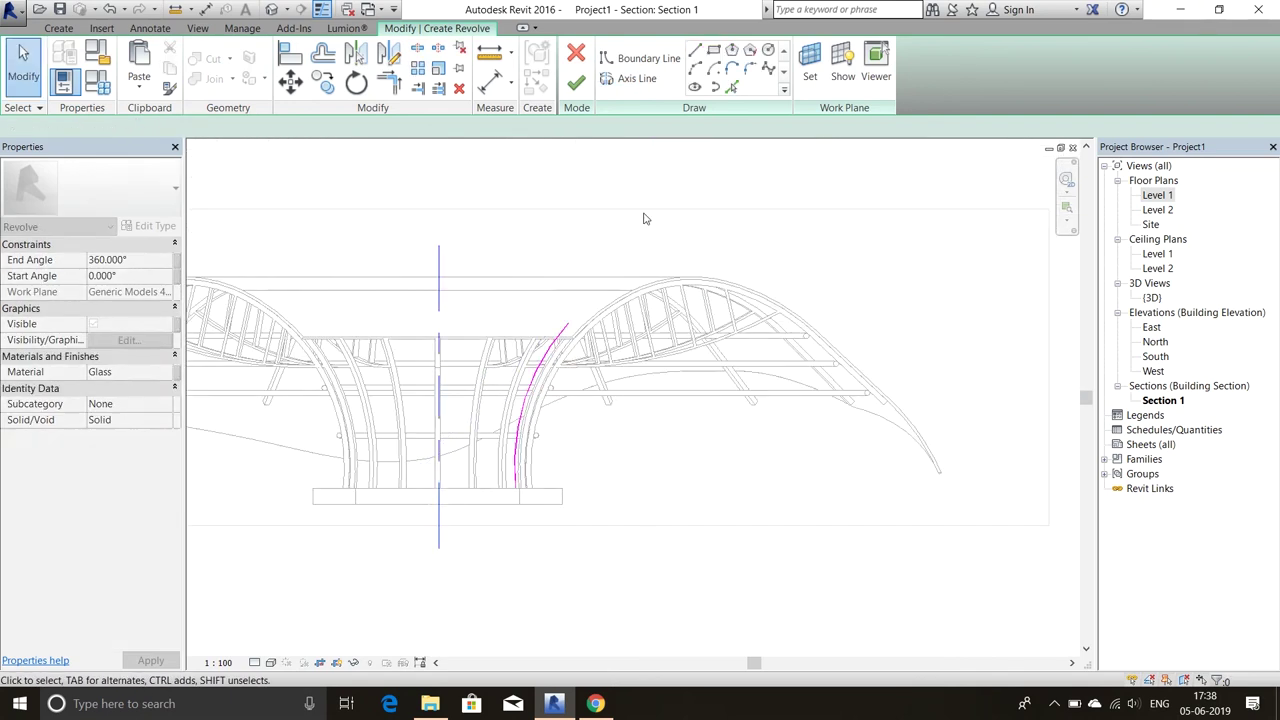
double_click(1152, 297)
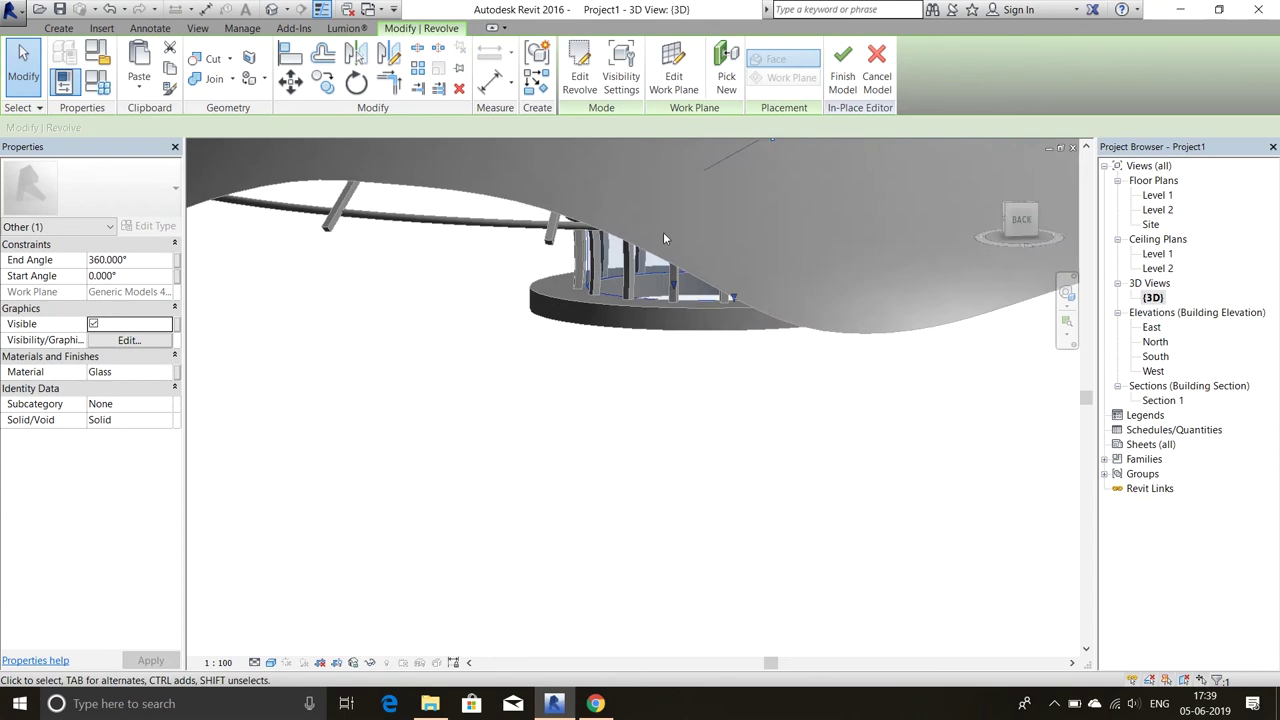
Finish the glass revolve in-place model.
scroll(663, 232, up, 2)
scroll(800, 428, up, 2)
scroll(800, 428, down, 2)
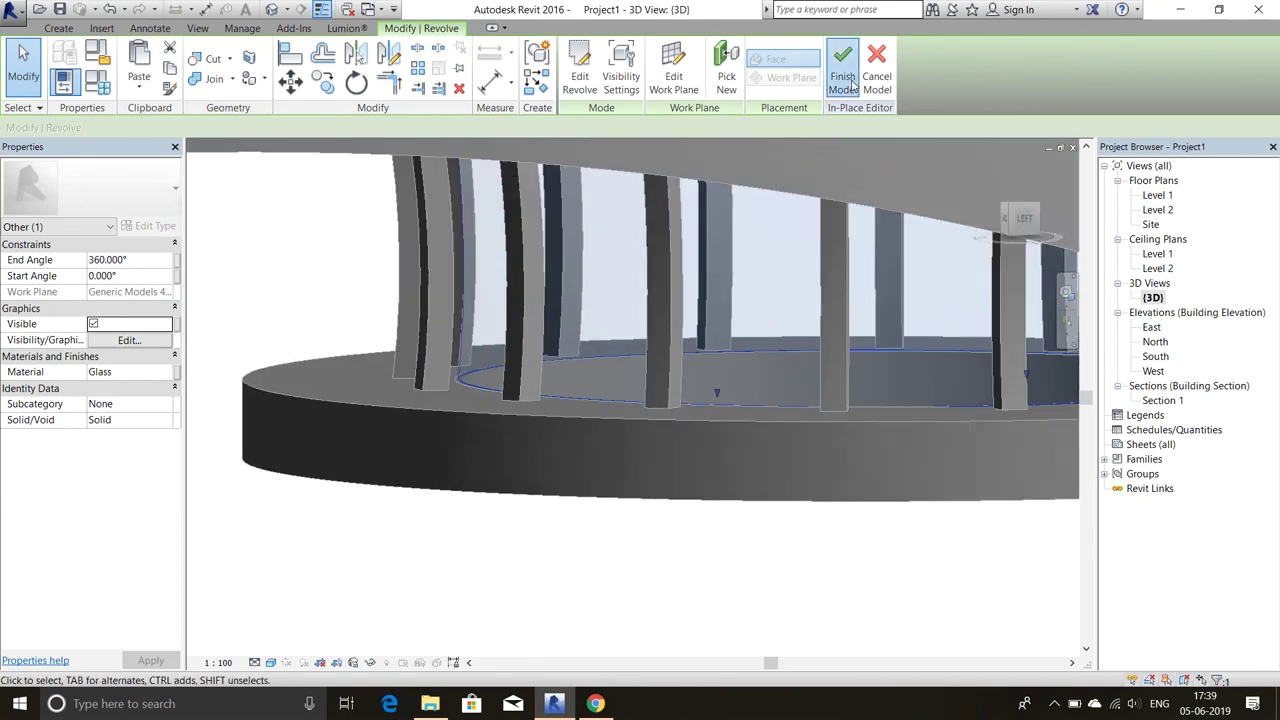
click(842, 76)
Delete the floor slab and reopen the revolve's sketch in the South elevation.
click(590, 400)
key(Delete)
double_click(600, 395)
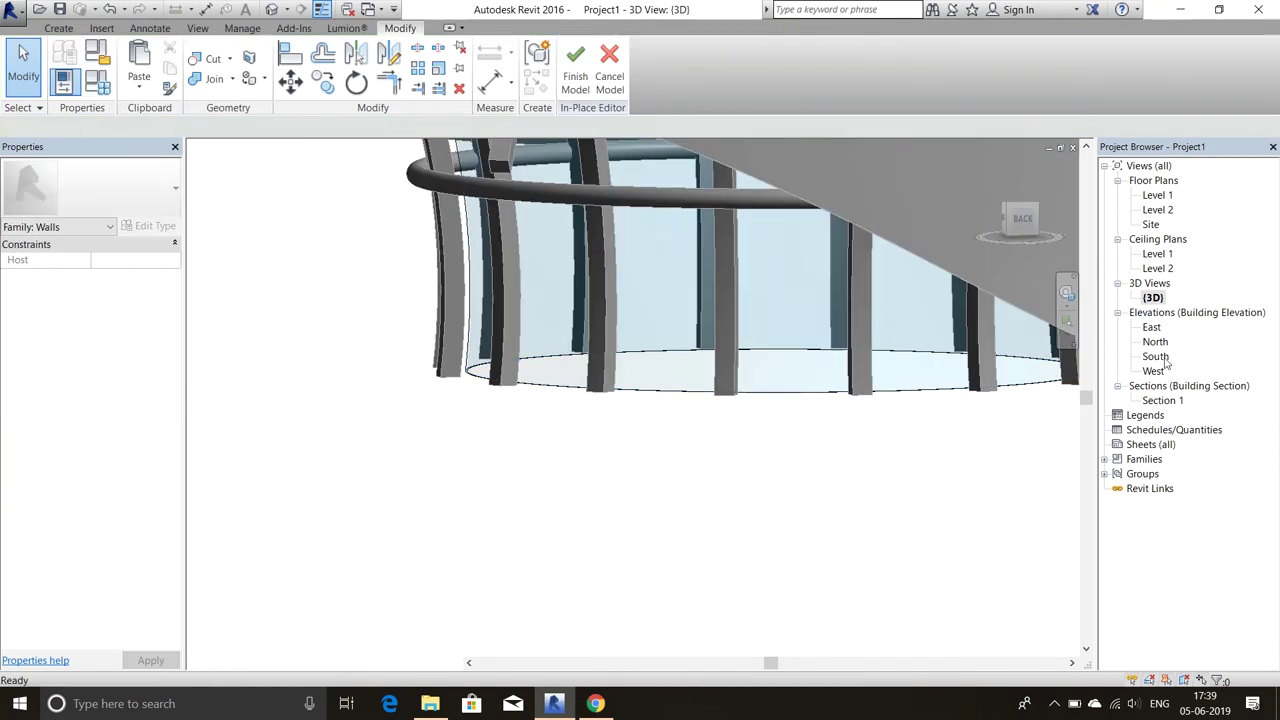
double_click(617, 395)
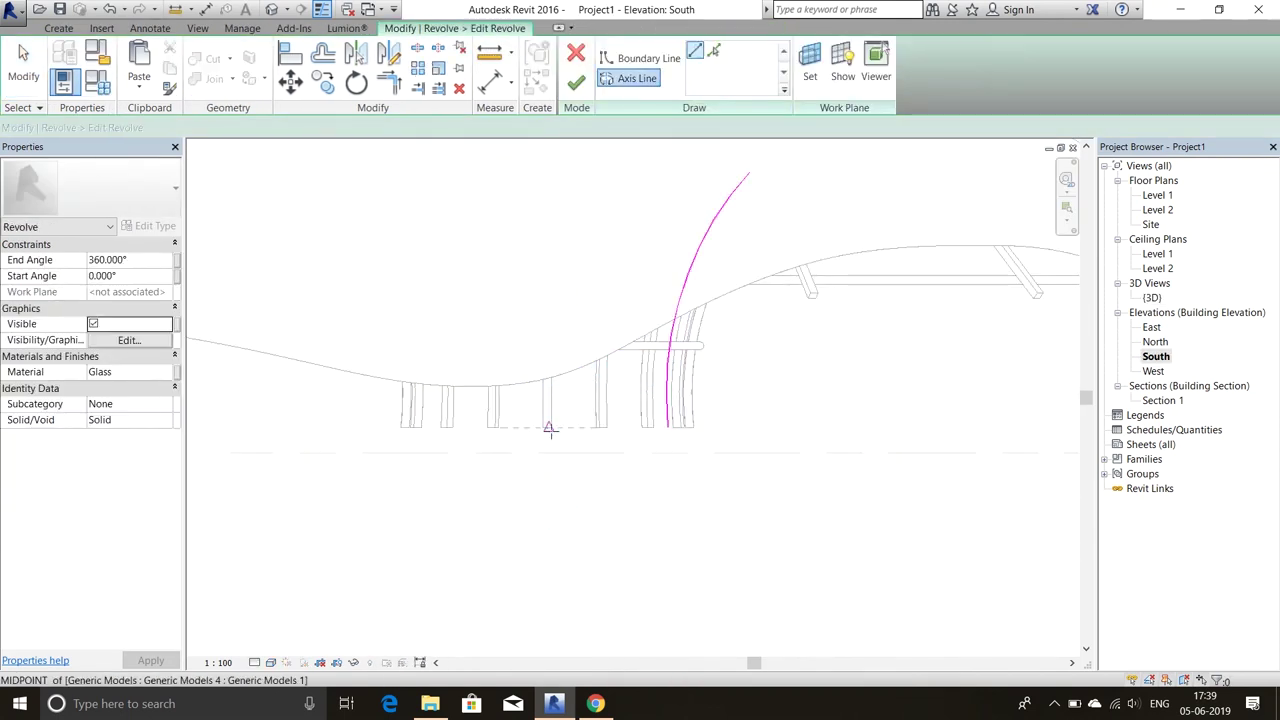
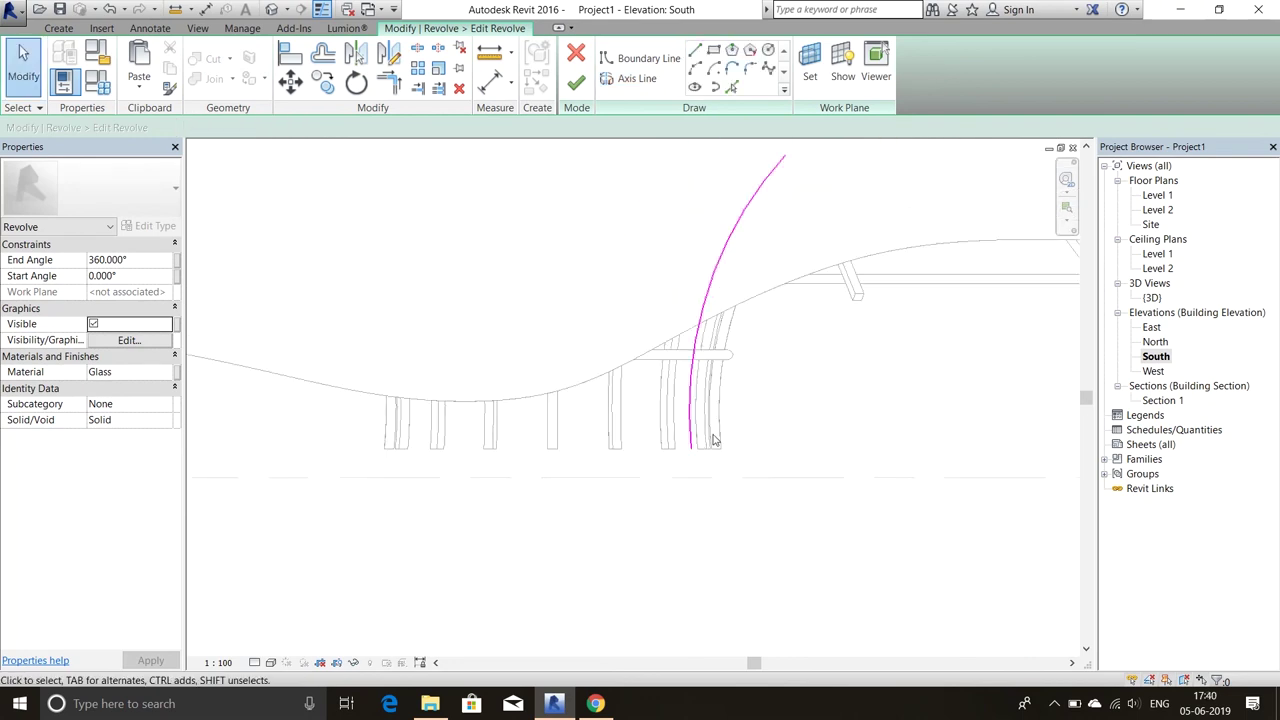
Place the axis line and finish the glass revolve.
click(557, 441)
click(576, 83)
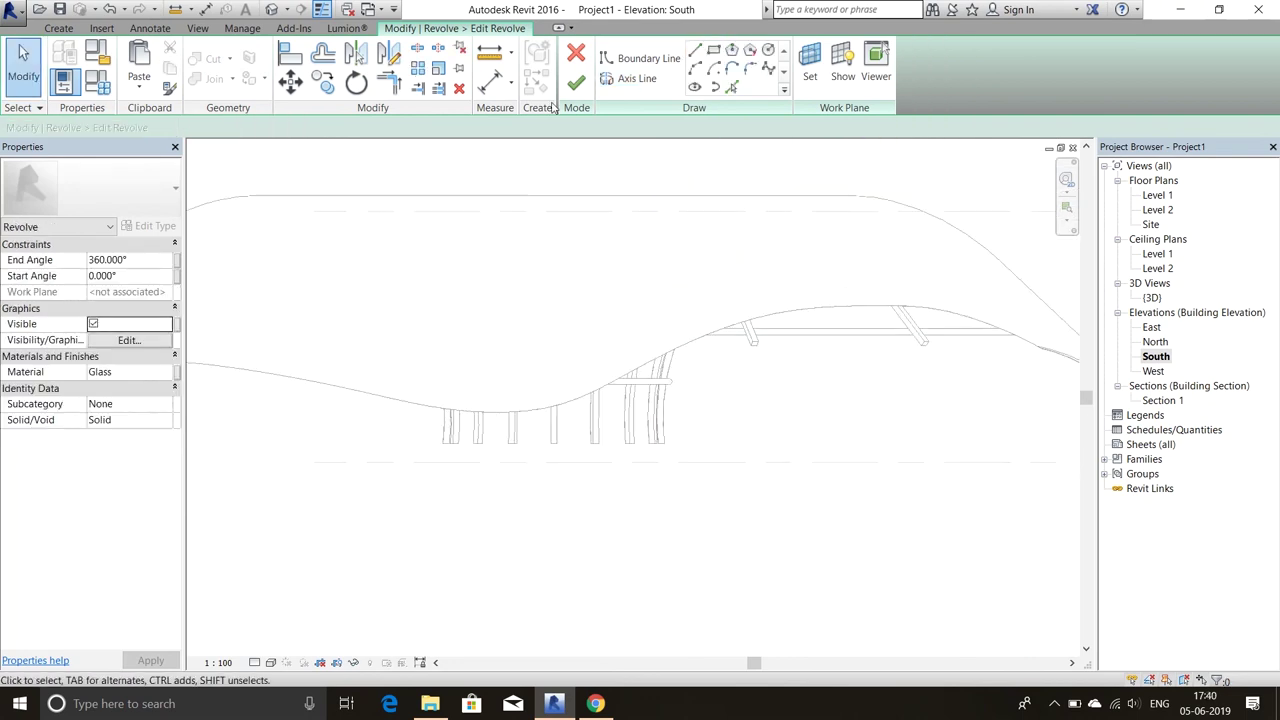
click(838, 222)
Add a 10000-wide rectangular extrusion slab on Level 1, then open the South elevation.
click(58, 28)
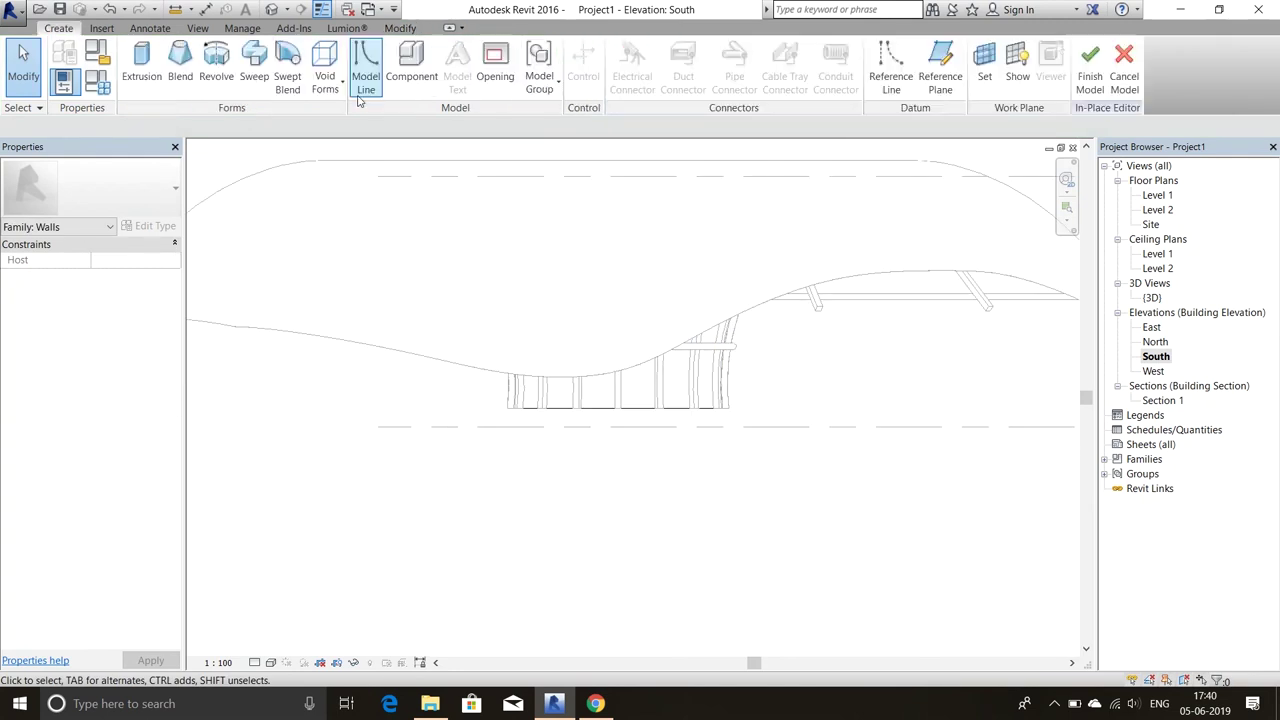
click(141, 65)
click(594, 449)
scroll(718, 310, up, 3)
click(624, 49)
click(370, 272)
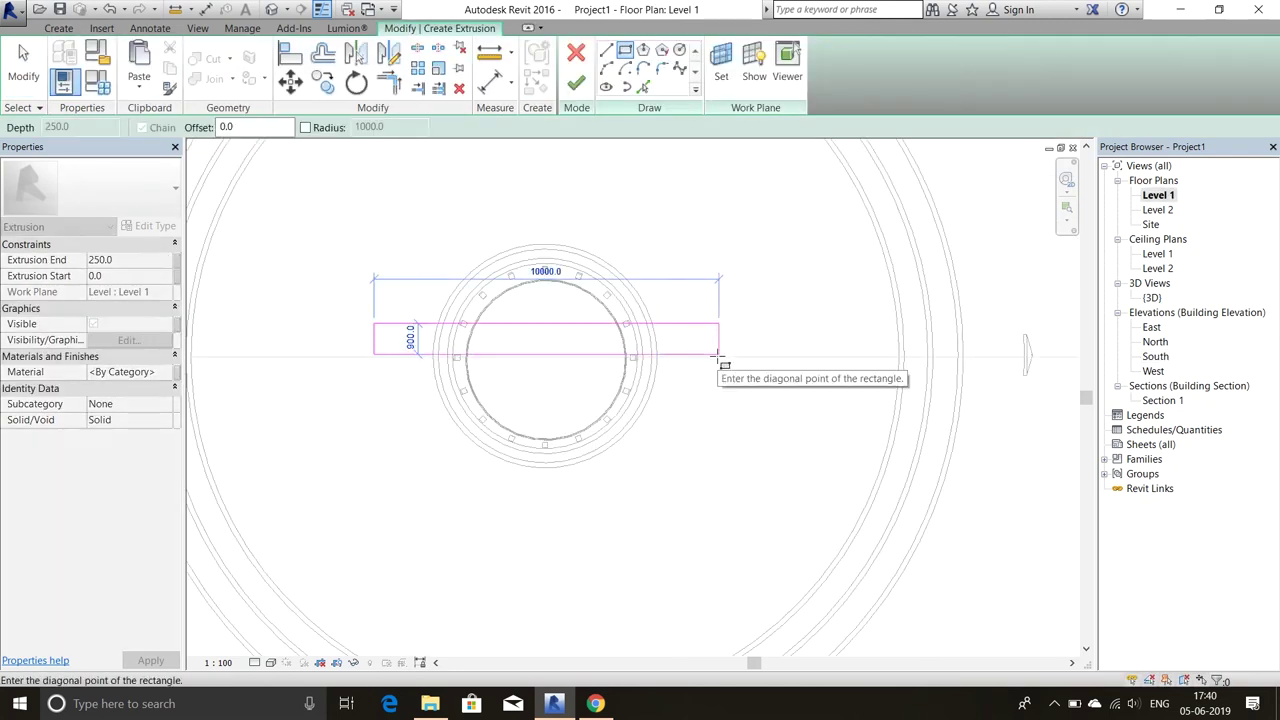
click(806, 363)
click(576, 83)
double_click(1155, 356)
click(685, 450)
Start a new revolve, pick its work plane, and go to the Section 1 view.
click(58, 28)
click(216, 65)
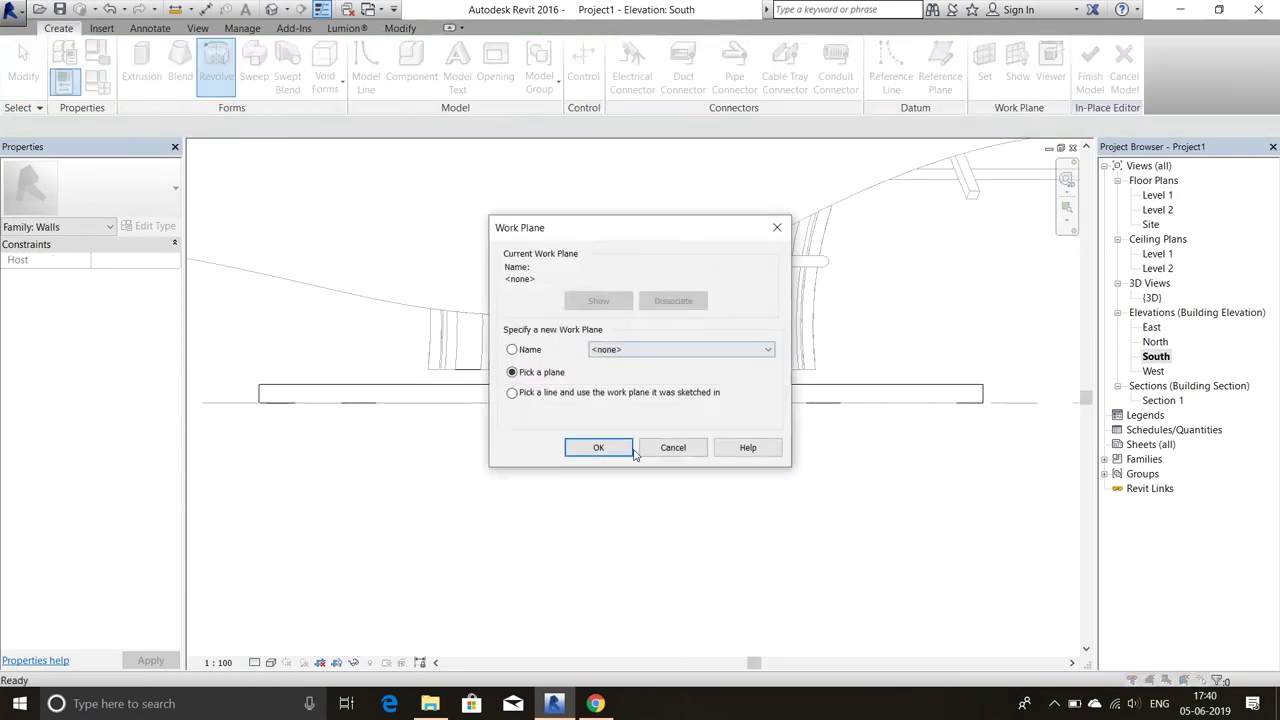
click(594, 449)
scroll(720, 480, up, 3)
double_click(1163, 400)
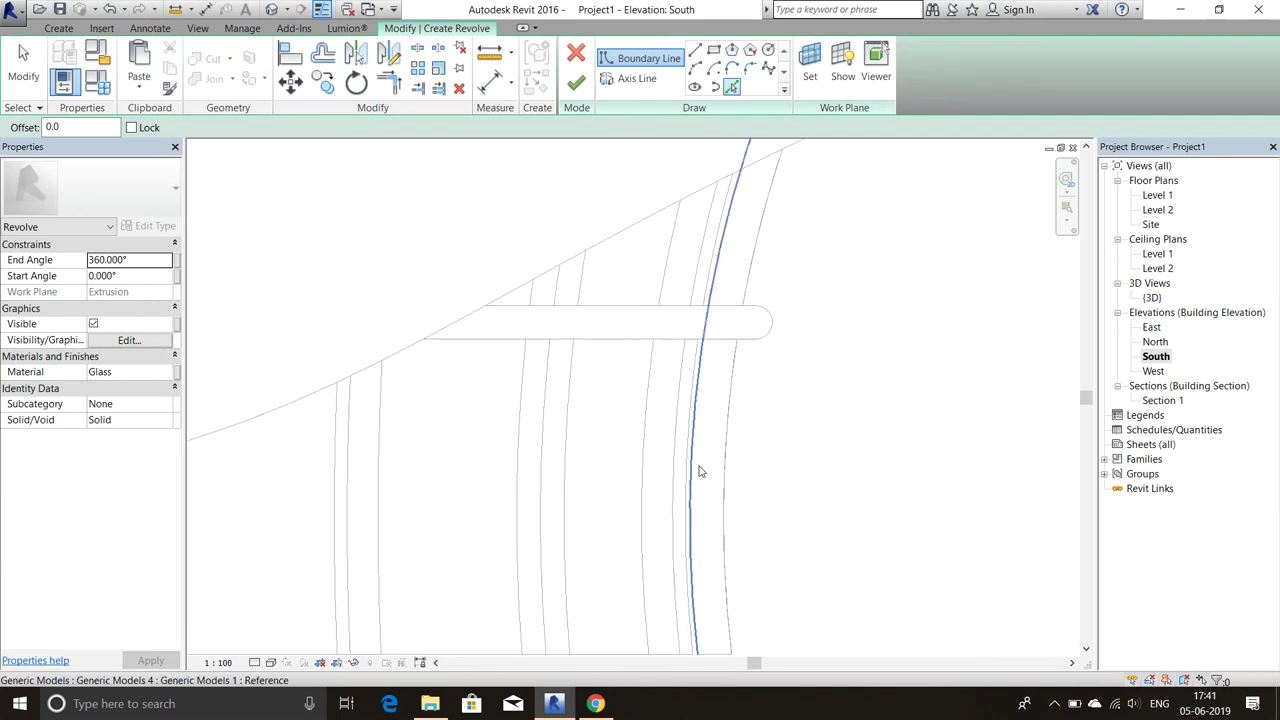
Offset the arch boundary with OF and draw a vertical axis through the arch centre.
key(o)
key(f)
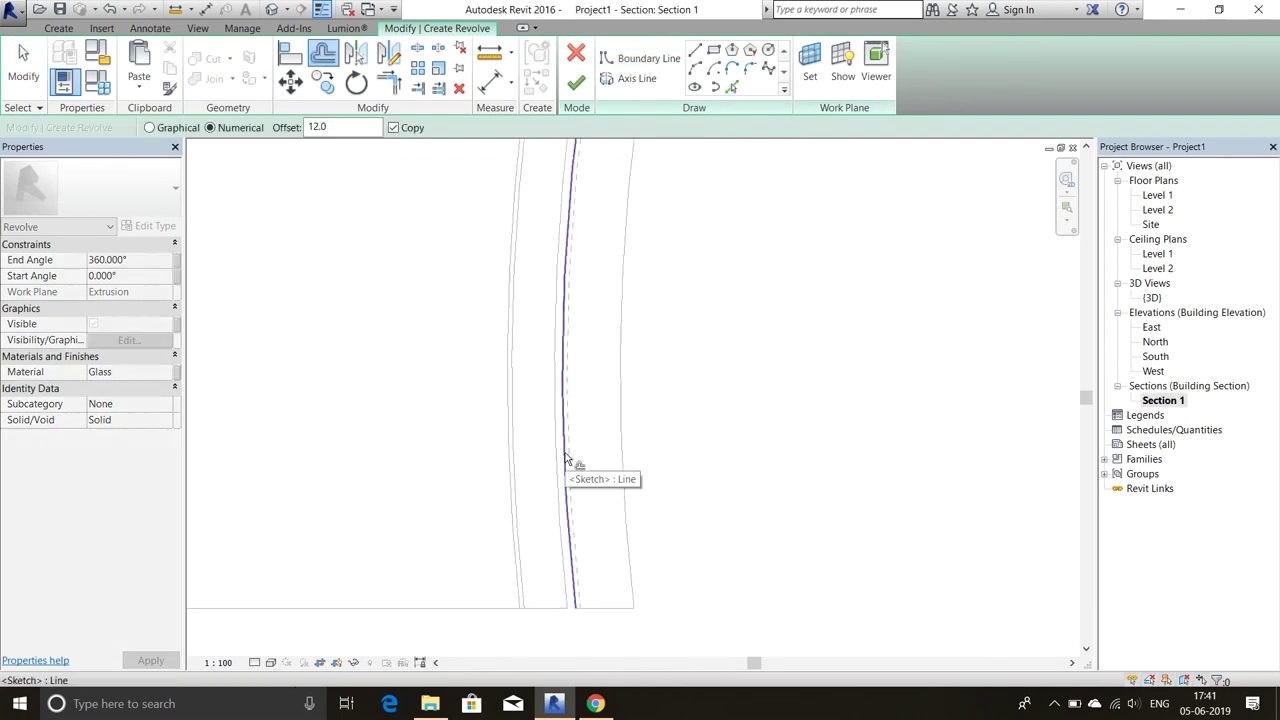
scroll(606, 600, down, 3)
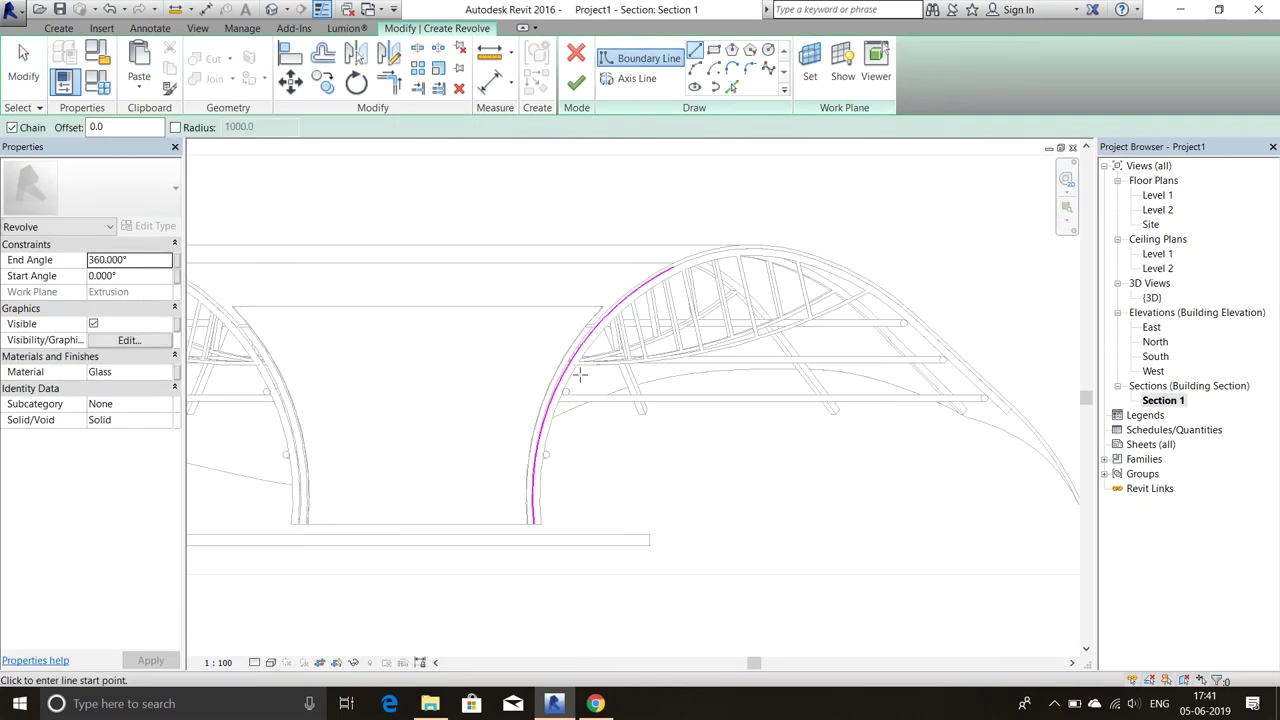
scroll(580, 371, up, 3)
scroll(668, 256, up, 2)
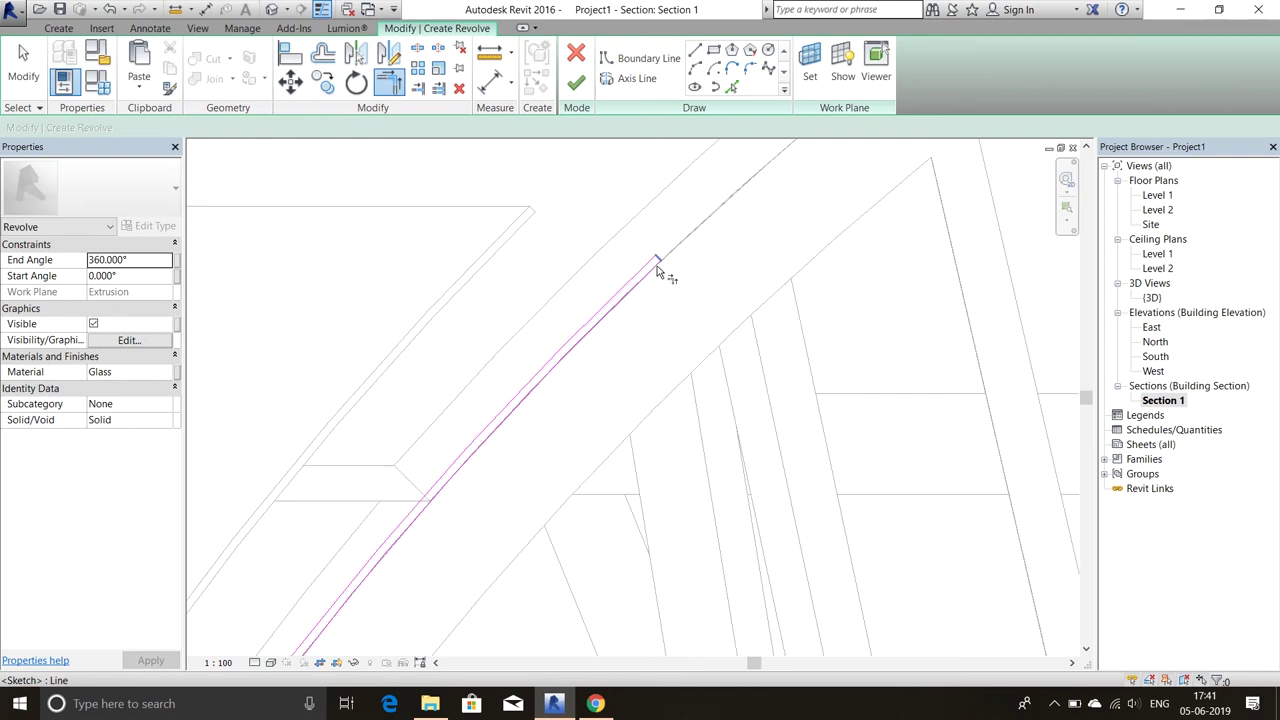
scroll(660, 272, down, 3)
click(1214, 663)
click(637, 78)
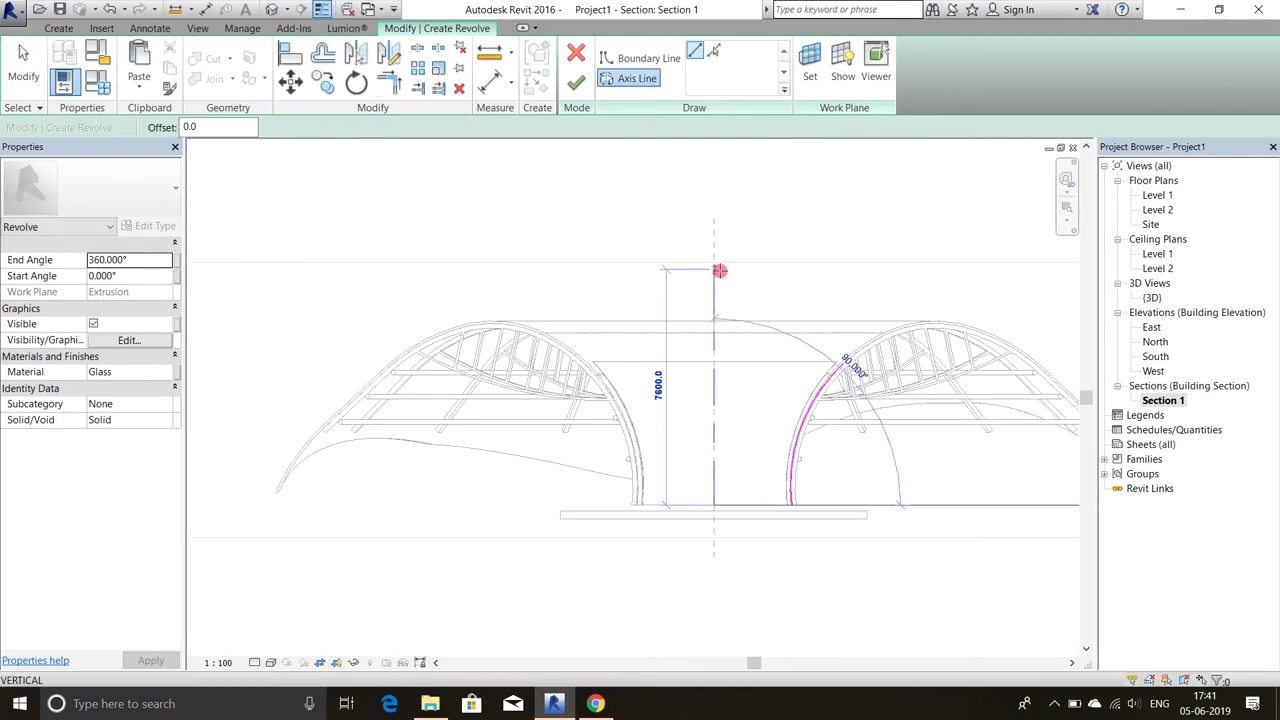
click(720, 270)
Orbit the 3D view to inspect the new glass band.
scroll(850, 410, up, 3)
key(ctrl+Tab)
mouse_move(817, 366)
shift+middle_down()
mouse_move(958, 405)
mouse_move(636, 505)
shift+middle_up()
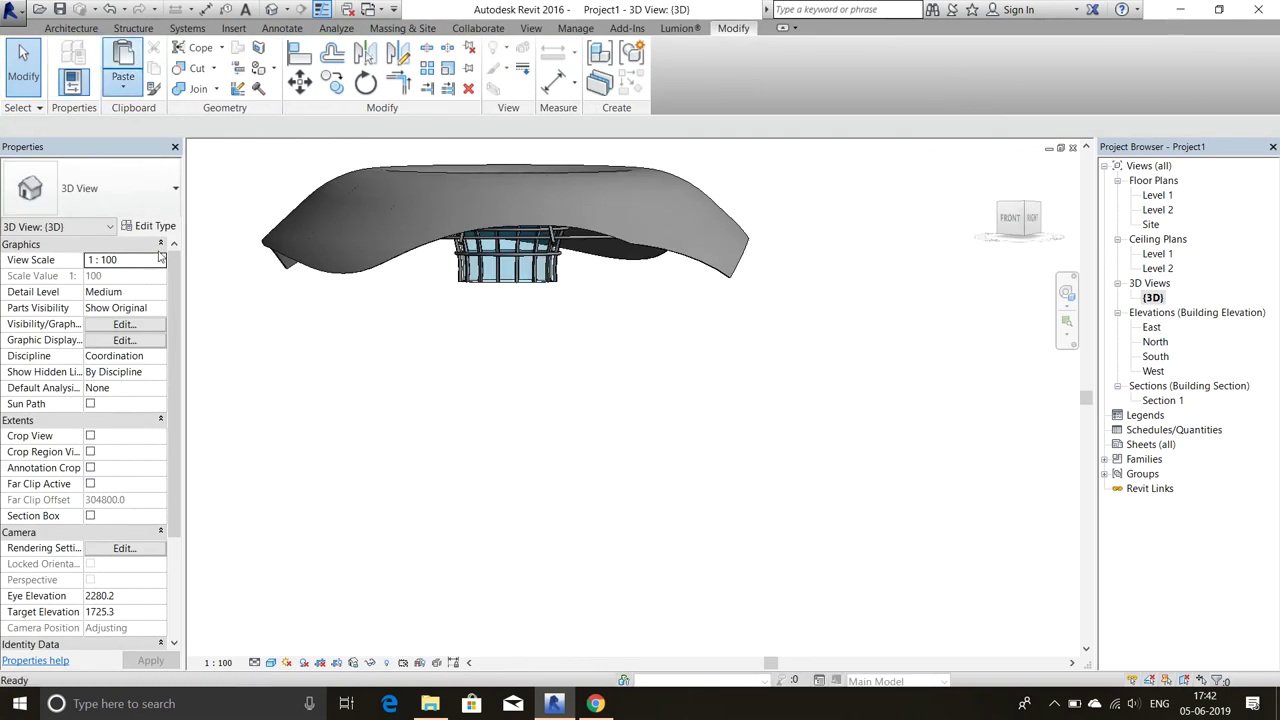
Orbit out to an overall side view of the pavilion, then look at its underside.
mouse_move(190, 262)
shift+middle_down()
mouse_move(823, 272)
mouse_move(620, 273)
mouse_move(575, 349)
mouse_move(798, 293)
shift+middle_up()
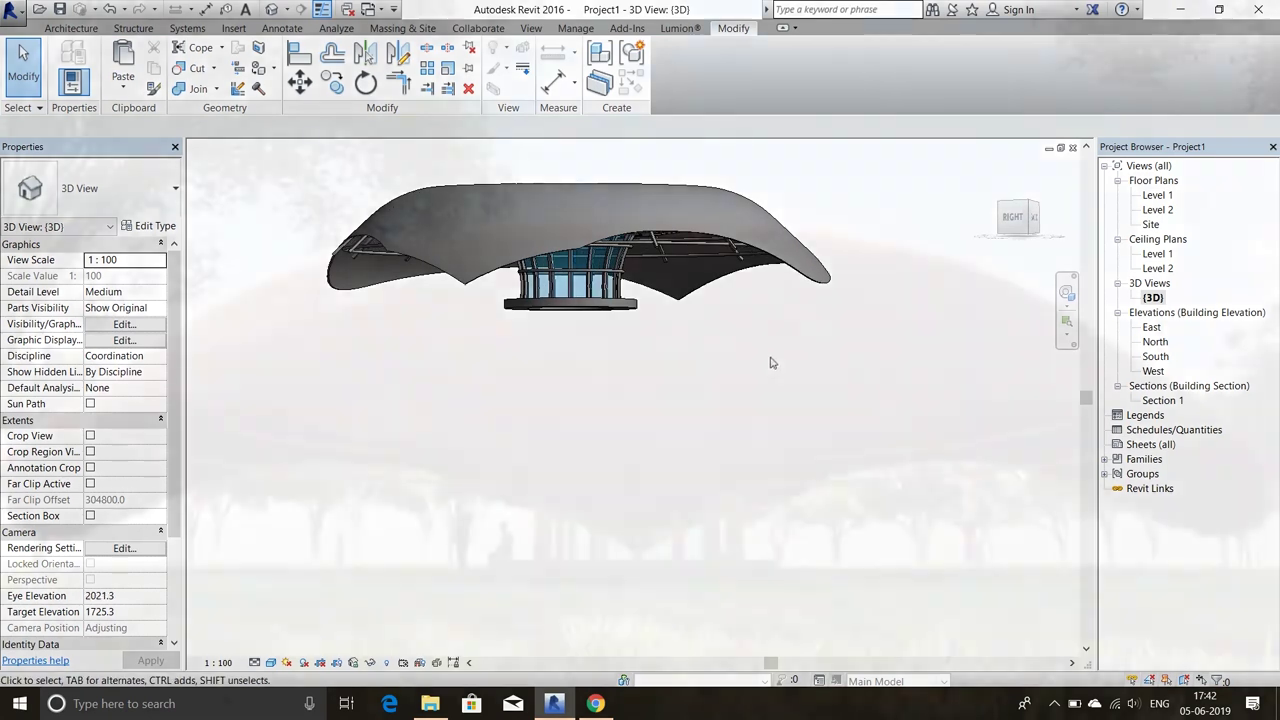
mouse_move(935, 370)
shift+middle_down()
mouse_move(757, 366)
mouse_move(633, 327)
shift+middle_up()
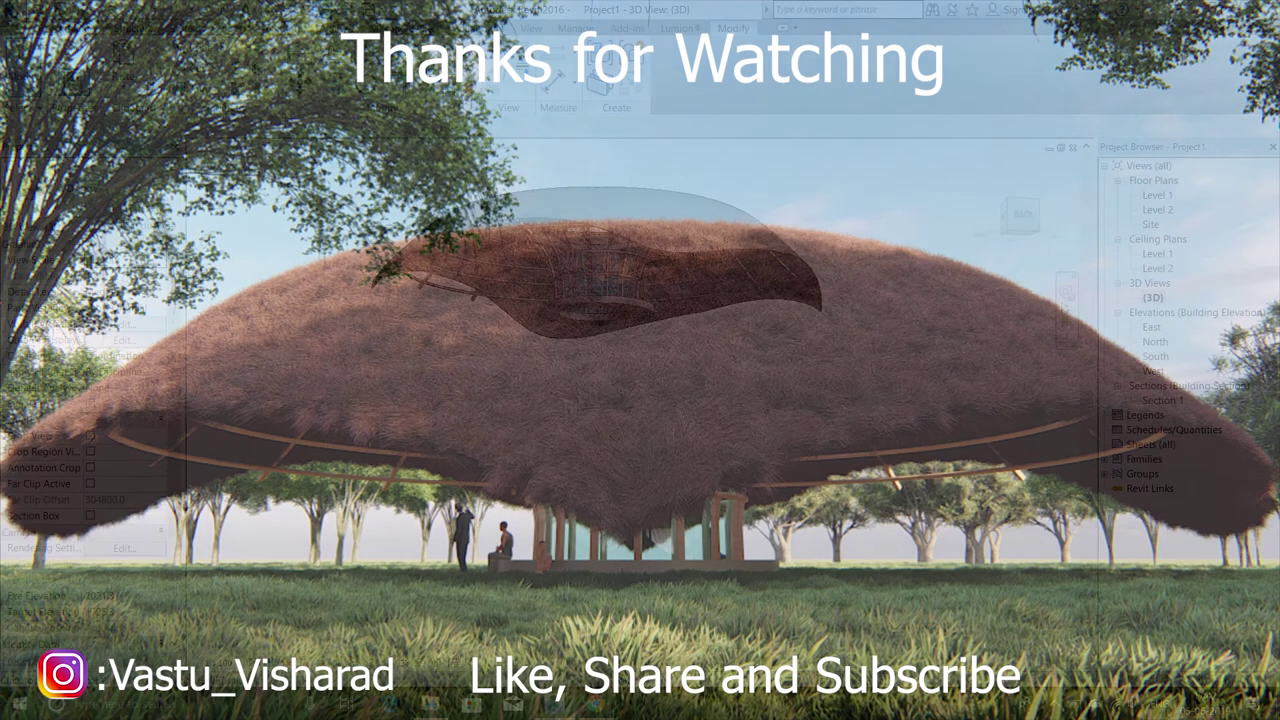